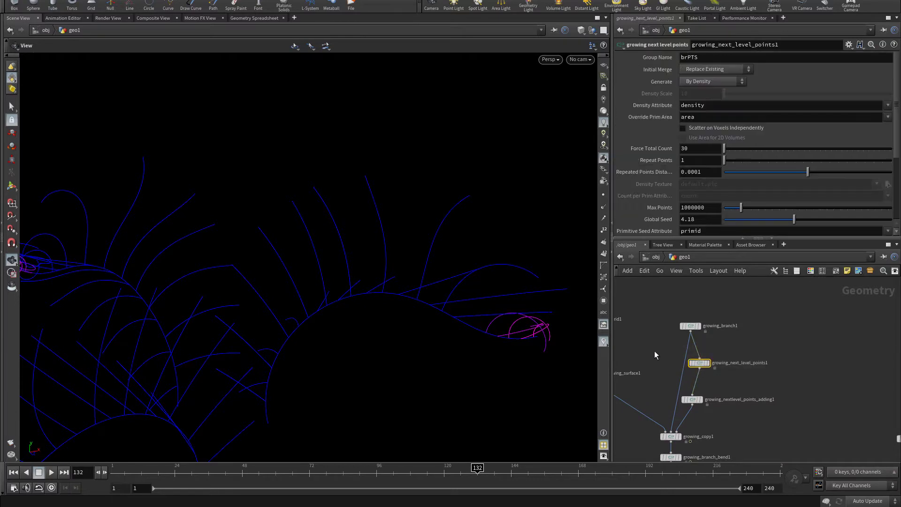
Step: Set the Force Total Count of the growing_next_level_points1 node to 70
click(705, 147)
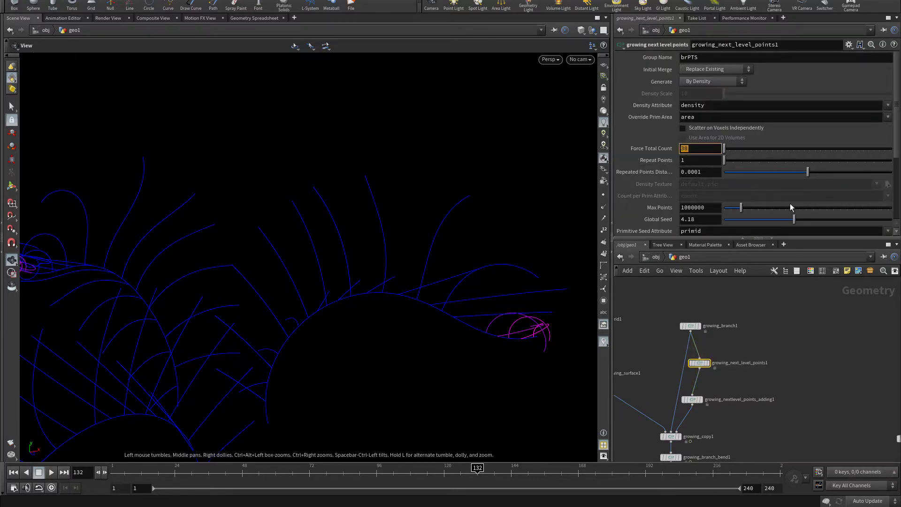
text(70)
key(Return)
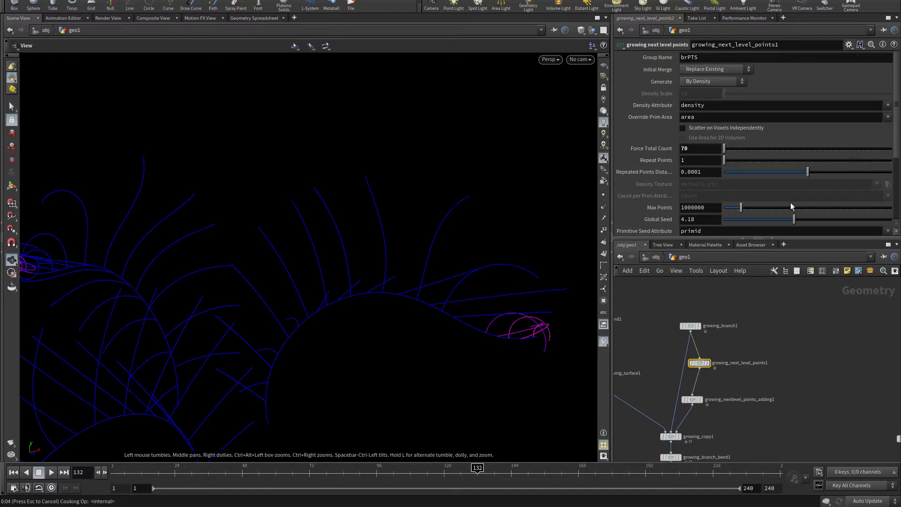
right_drag(539, 300, 311, 273)
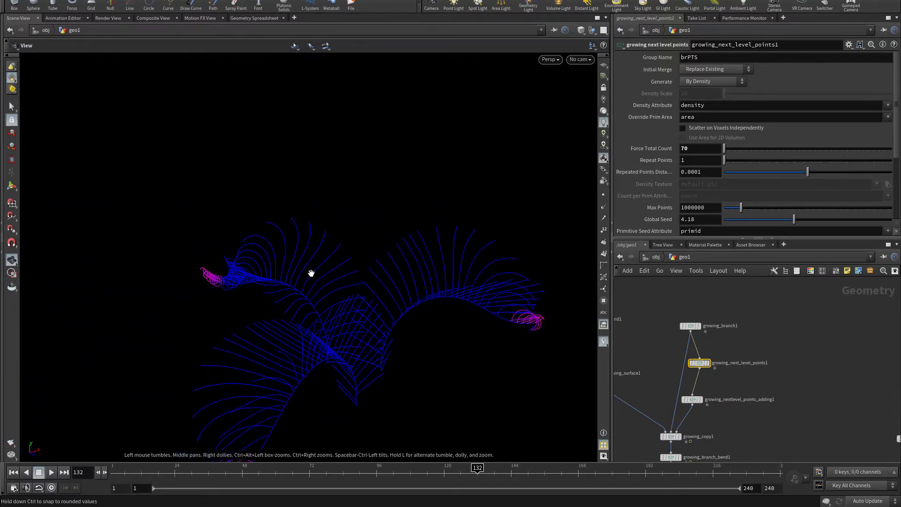
drag(311, 273, 356, 253)
Step: Set the scale noise amplitude of the growing_copy2 node to 1
scroll(750, 374, down, 5)
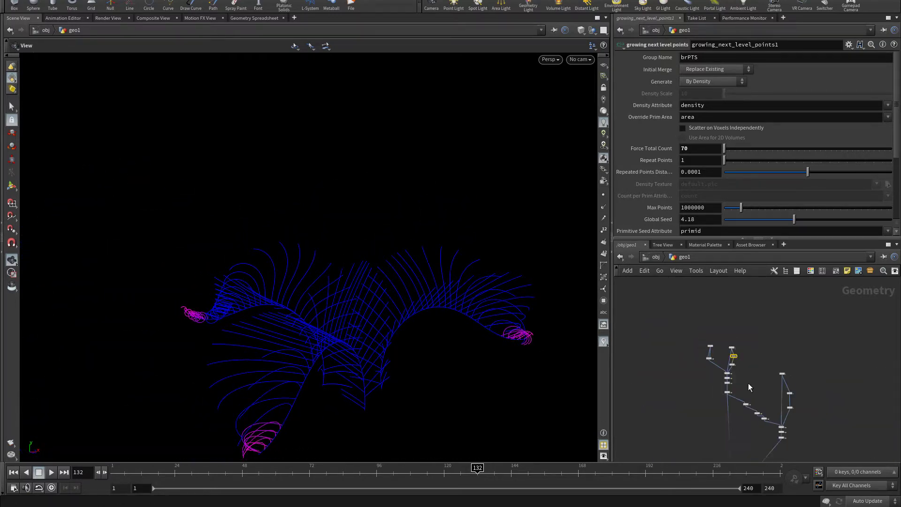
scroll(749, 384, up, 8)
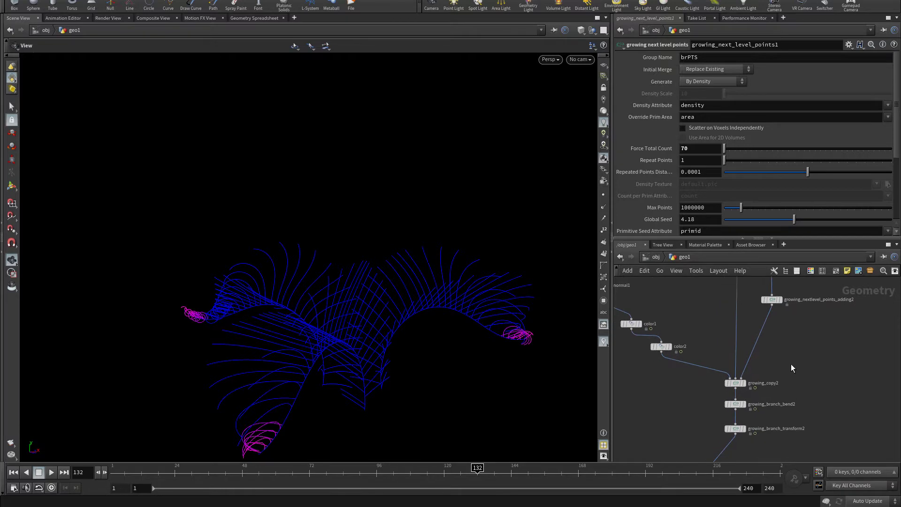
drag(790, 364, 680, 397)
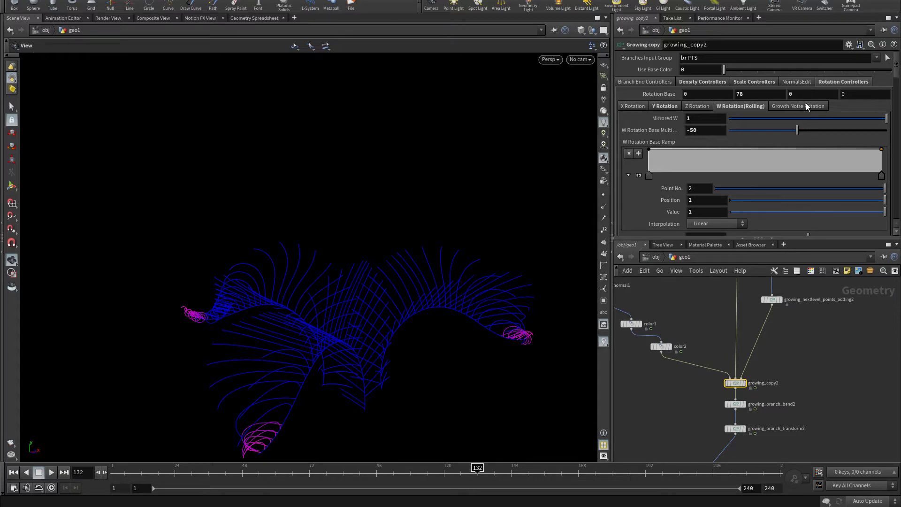
mouse_move(422, 245)
mouse_down()
mouse_move(410, 243)
mouse_move(427, 242)
mouse_up()
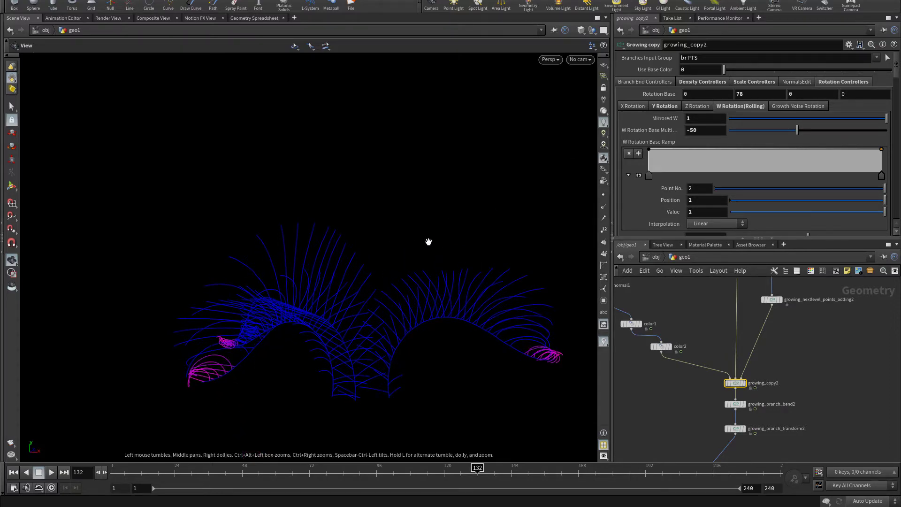
drag(470, 267, 460, 311)
click(751, 82)
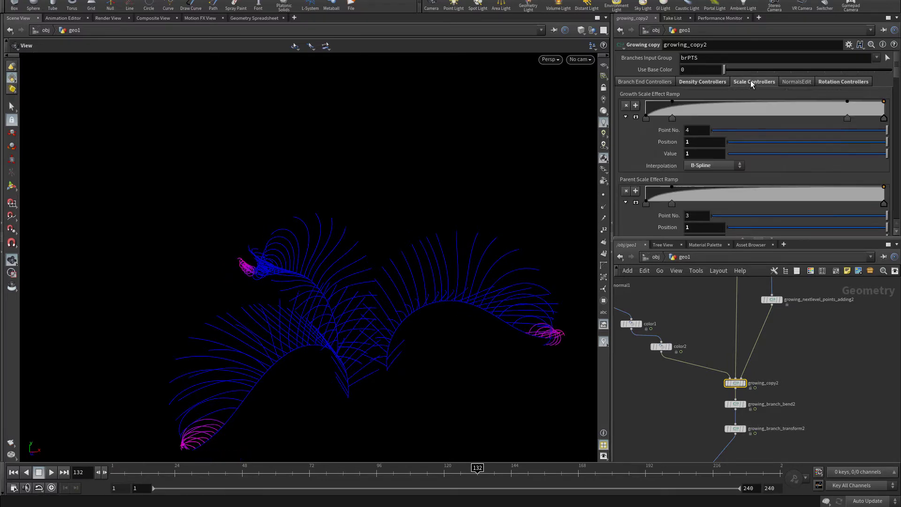
scroll(670, 168, down, 8)
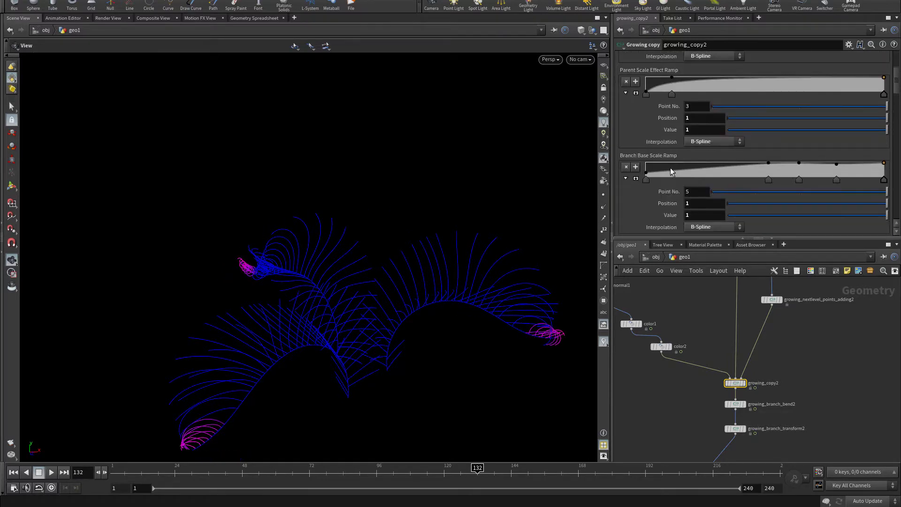
scroll(670, 167, down, 10)
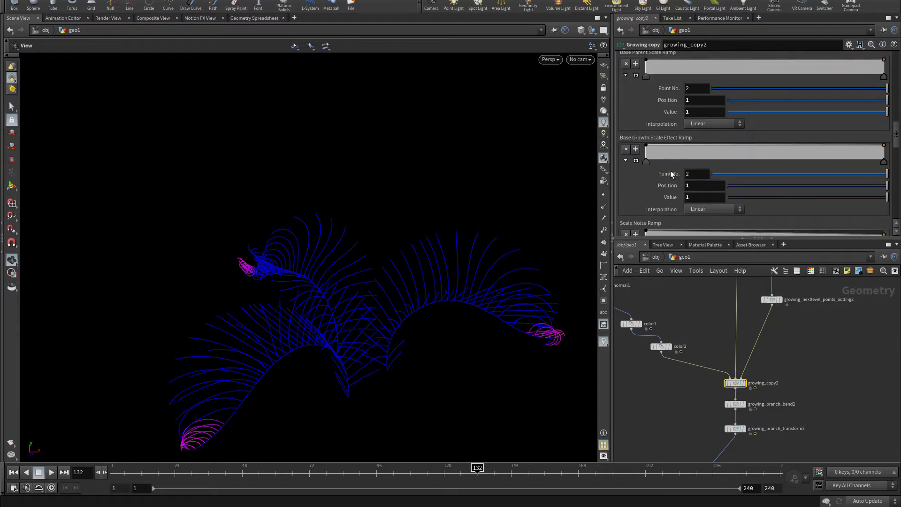
scroll(671, 174, down, 1)
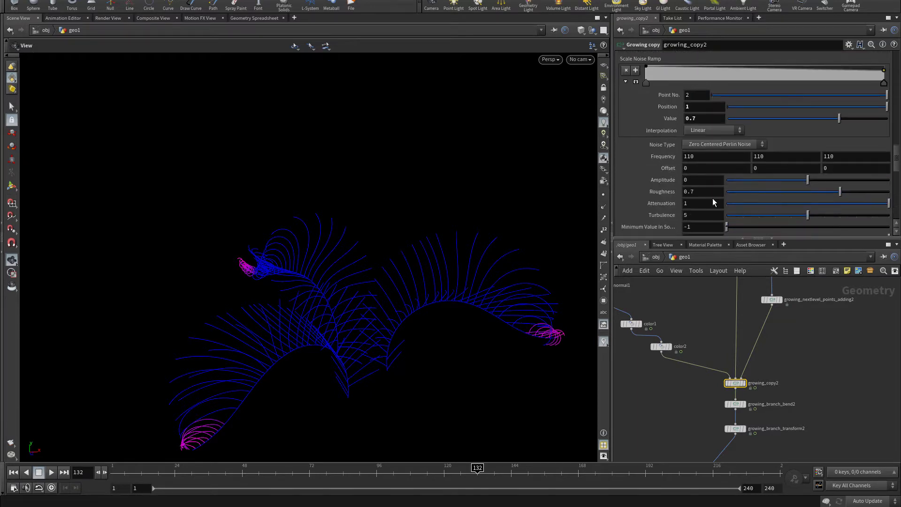
click(699, 179)
key(Return)
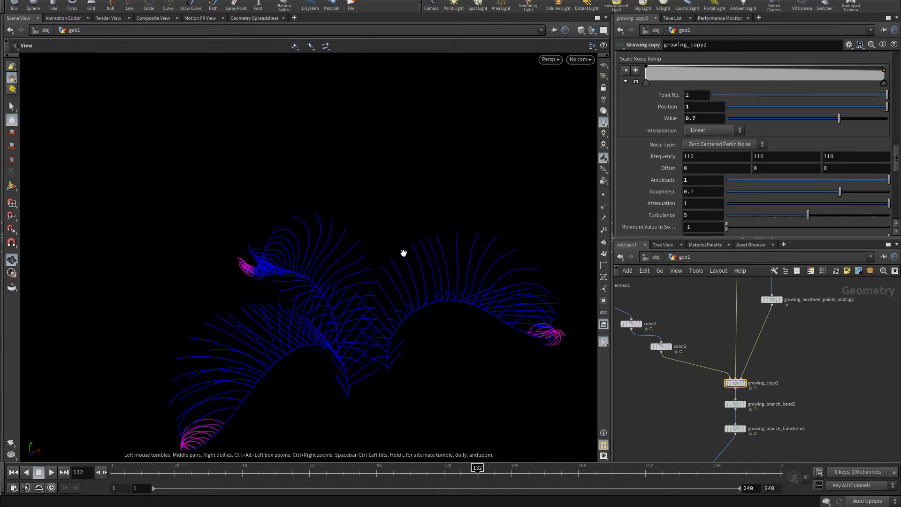
Step: Switch scene updating to Manual and raise all three scale noise frequency values of growing_copy2 to 3810
click(867, 501)
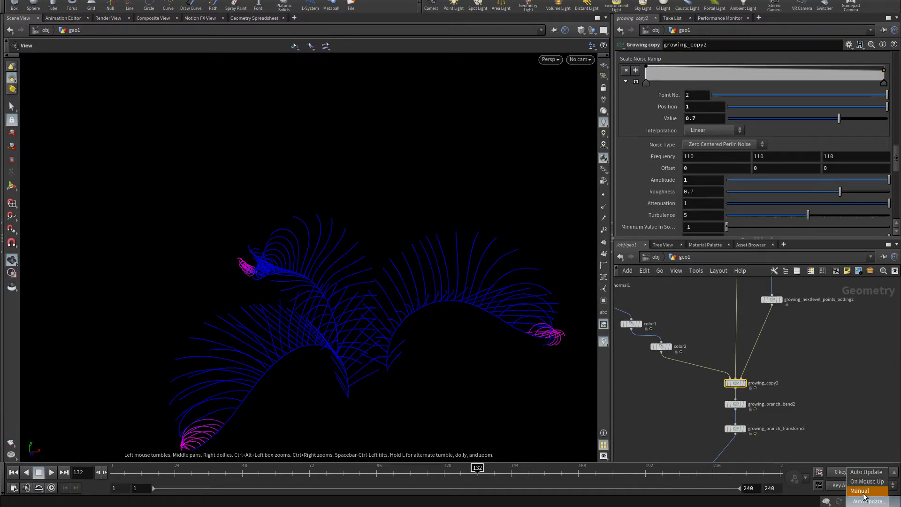
click(862, 490)
middle_drag(666, 157, 698, 212)
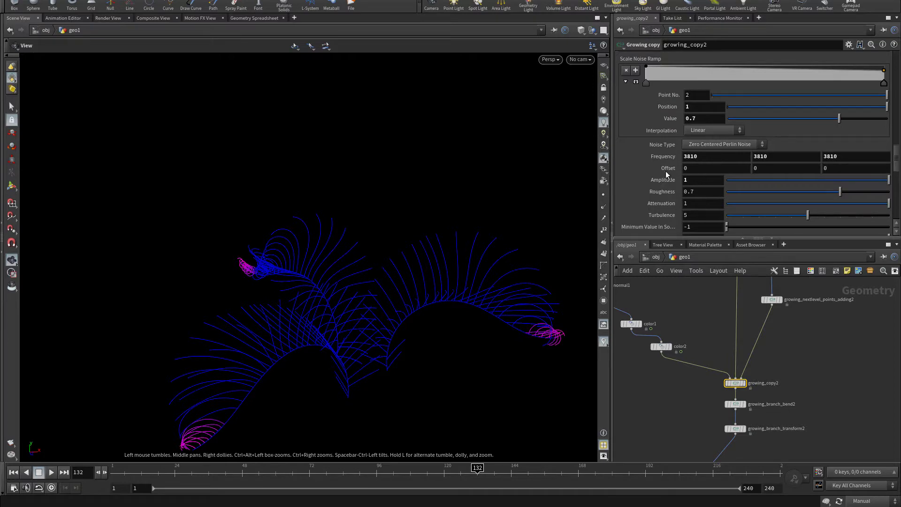
Step: Add eight points at alternating heights along the Scale Noise Ramp of growing_copy2 to make it uneven
click(672, 69)
click(682, 67)
click(693, 70)
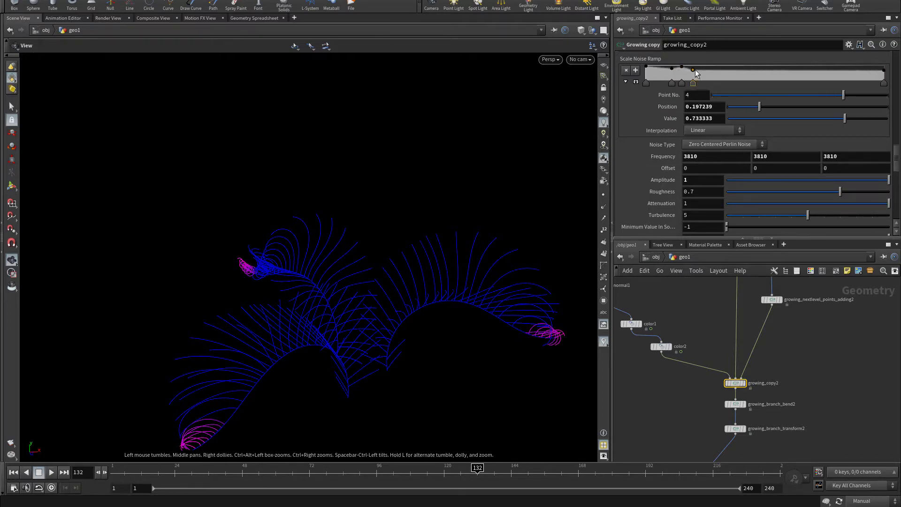
click(718, 68)
click(753, 71)
click(765, 67)
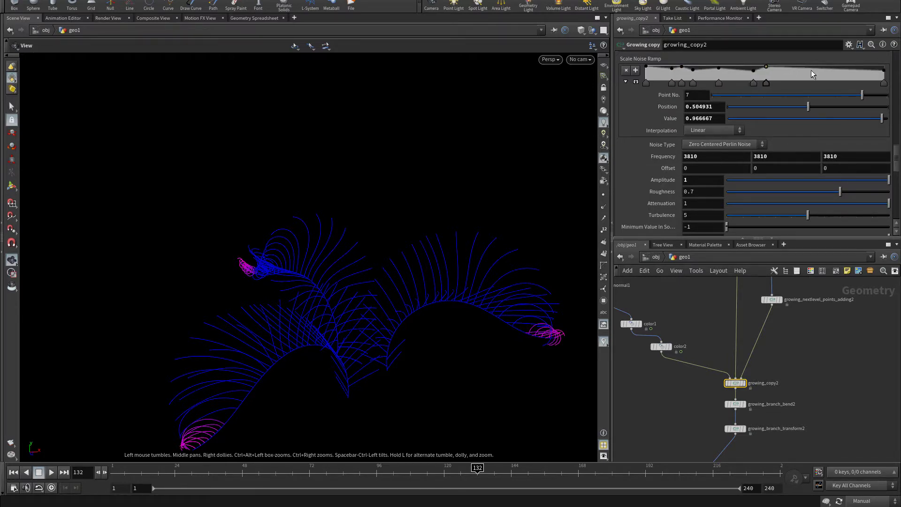
click(805, 71)
click(821, 67)
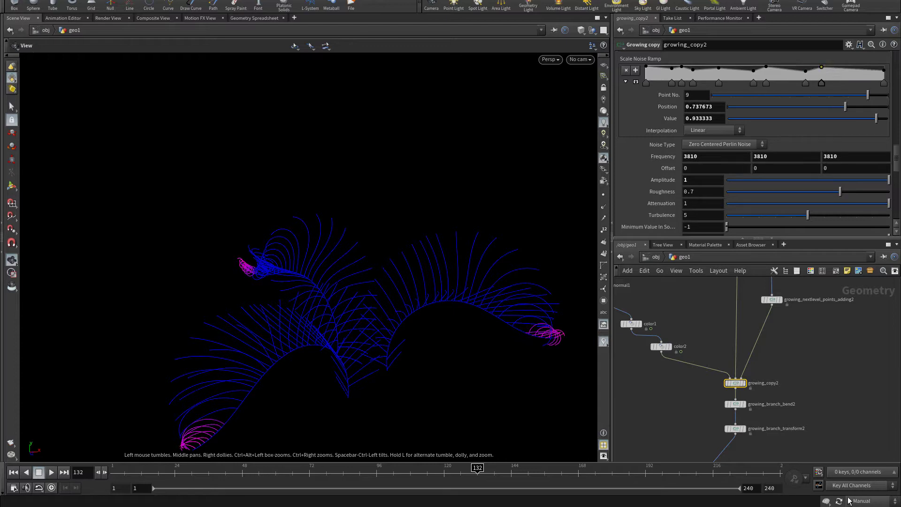
Step: Switch scene updating back to Auto Update and inspect the varied branch lengths from several angles
click(861, 502)
click(866, 476)
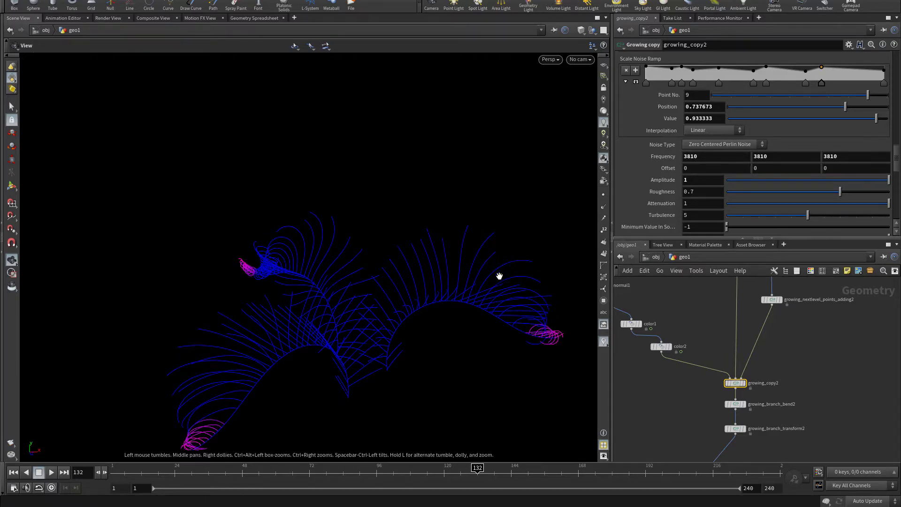
drag(499, 275, 336, 281)
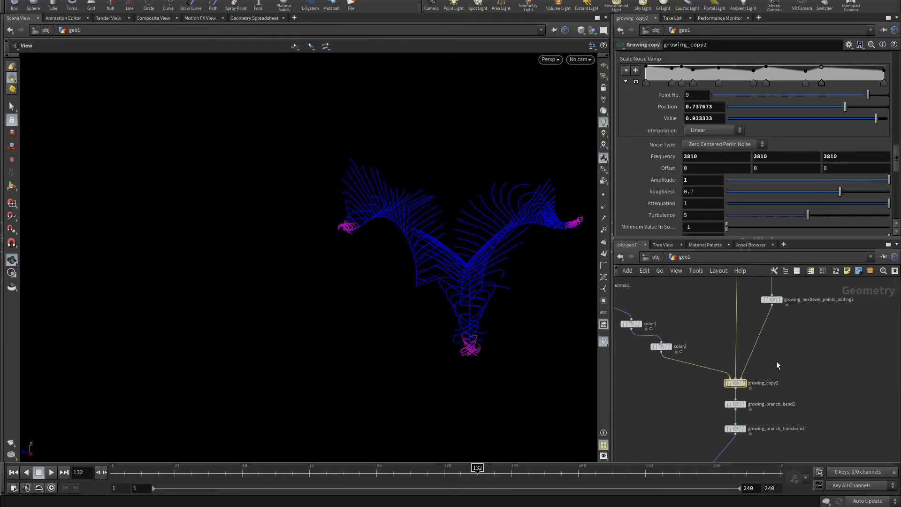
drag(485, 245, 591, 329)
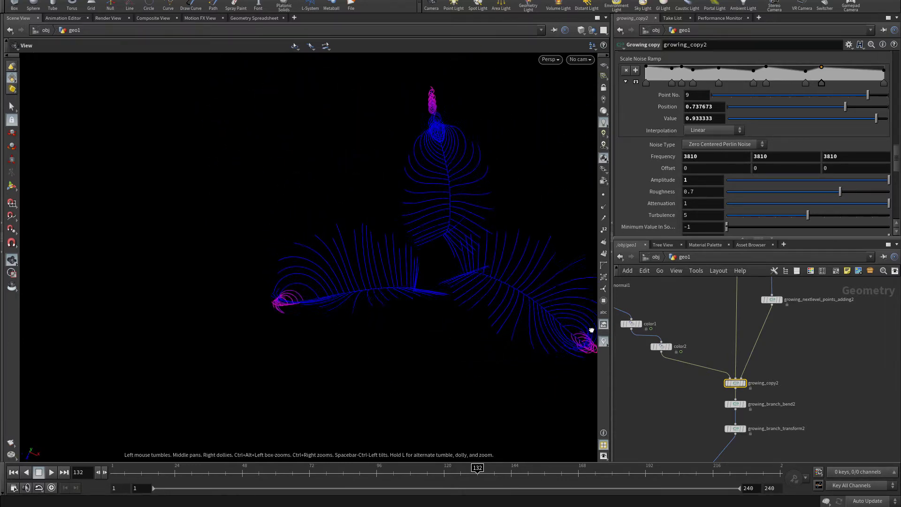
middle_drag(789, 356, 795, 392)
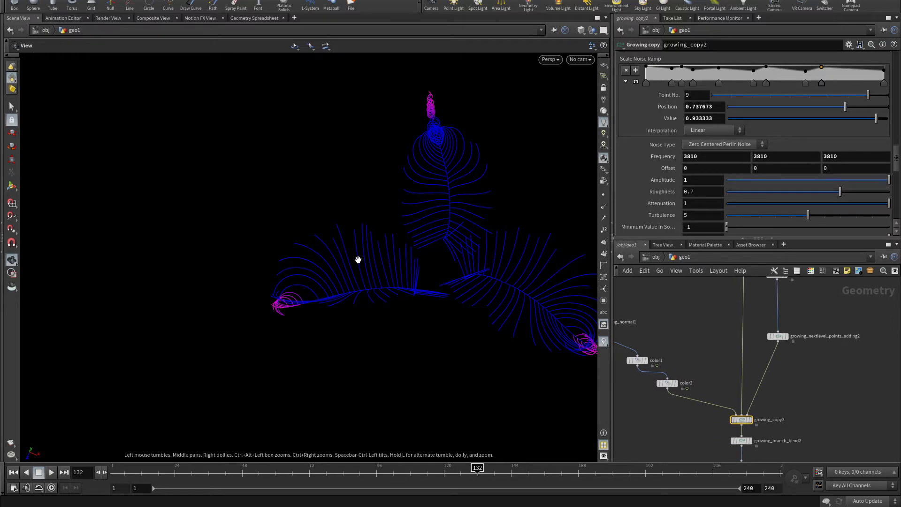
drag(358, 259, 398, 227)
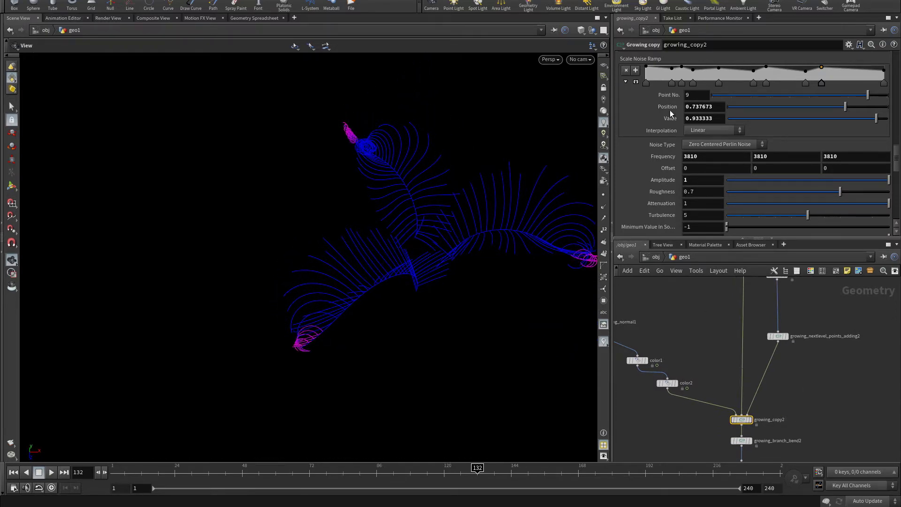
Step: Set the X Rotation Randomness of growing_copy2 to -5 and check the branches from several angles
scroll(647, 129, up, 10)
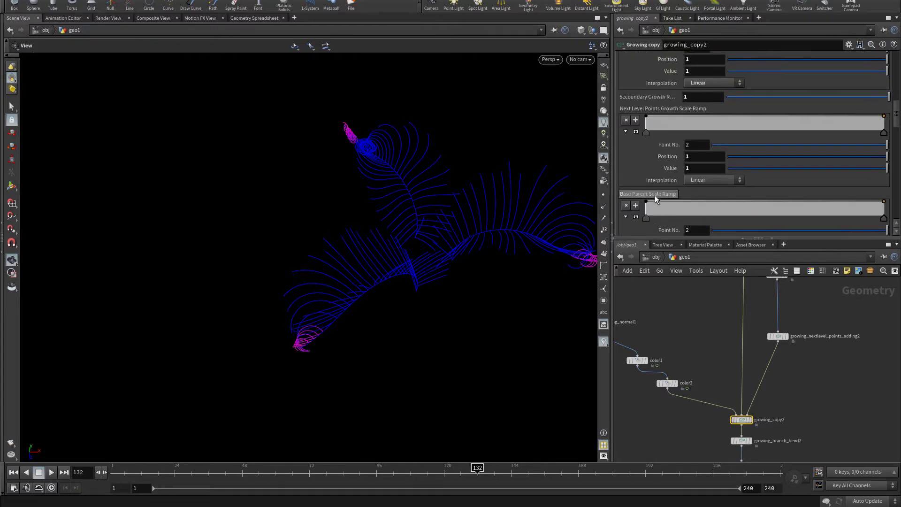
scroll(654, 195, up, 10)
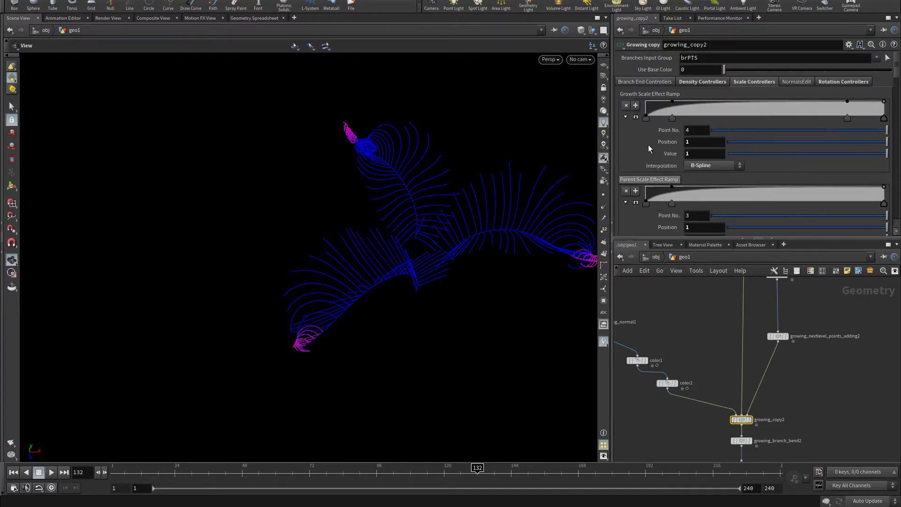
click(843, 82)
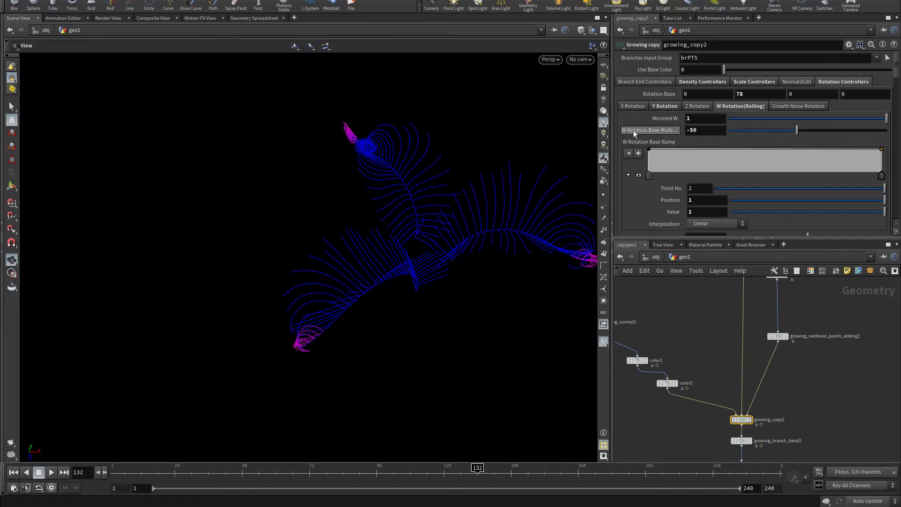
click(634, 107)
scroll(663, 218, down, 3)
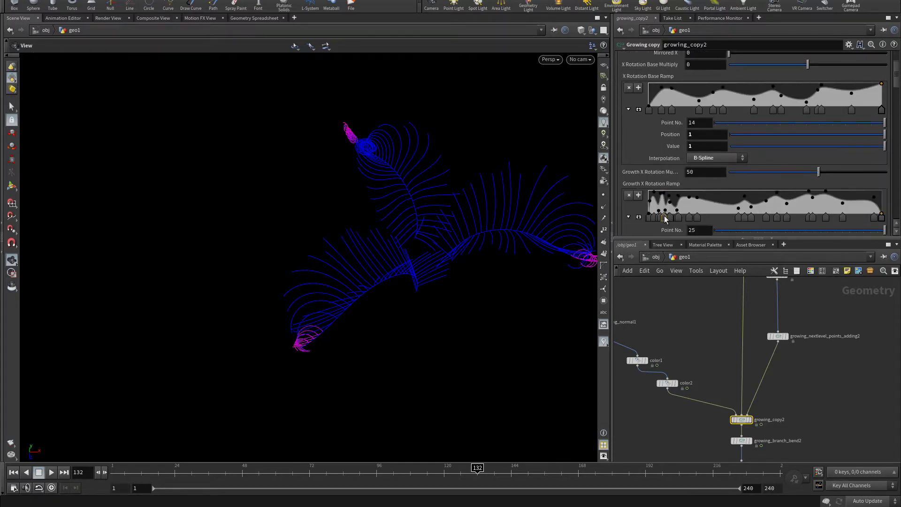
scroll(654, 173, down, 5)
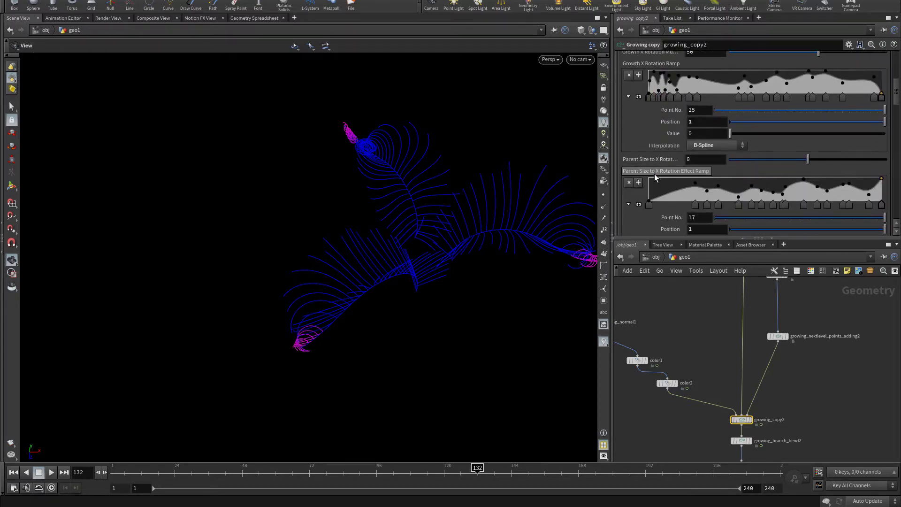
scroll(647, 174, down, 3)
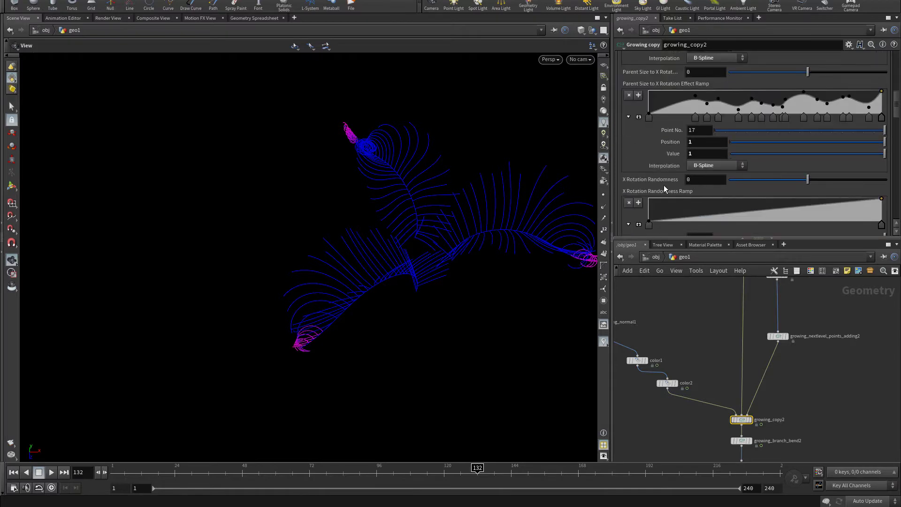
click(798, 181)
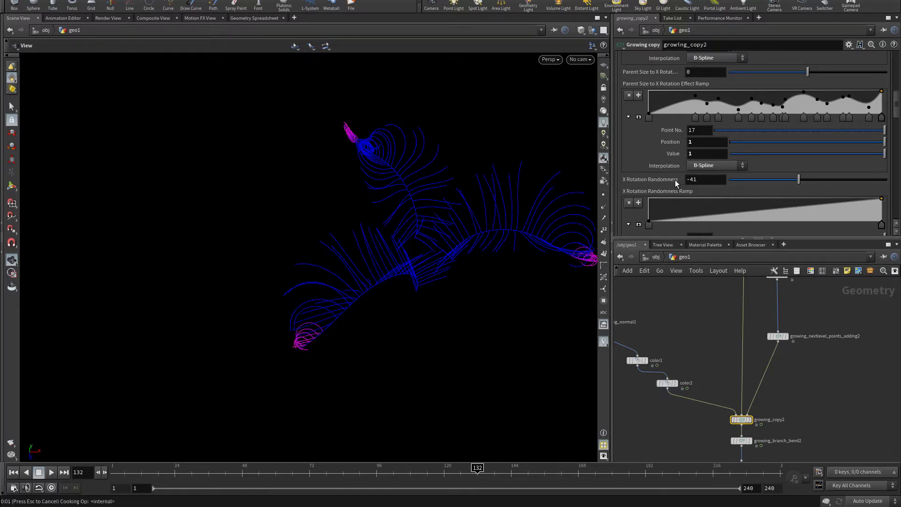
click(708, 179)
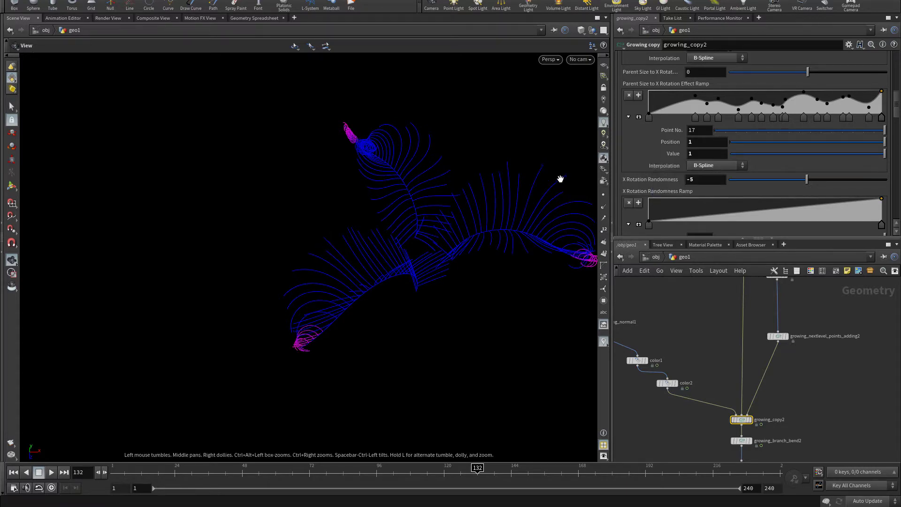
drag(367, 211, 408, 158)
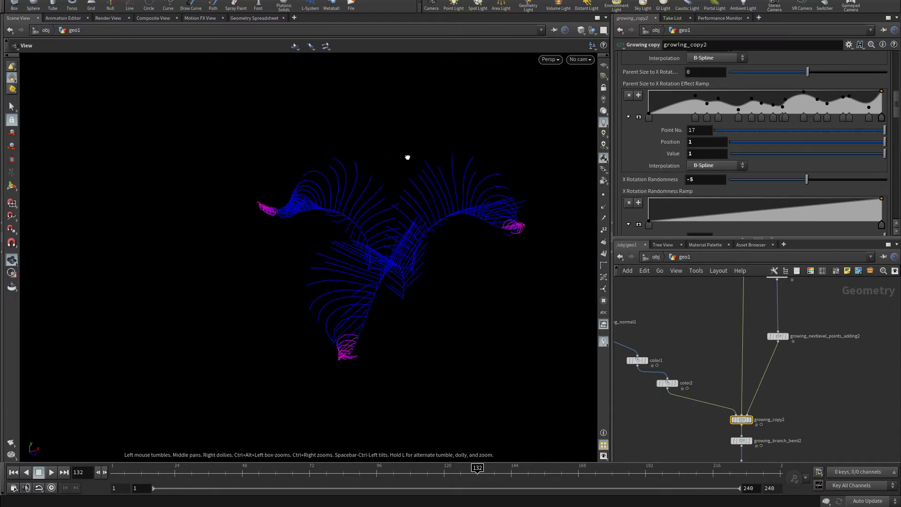
right_drag(370, 178, 540, 175)
drag(449, 196, 394, 222)
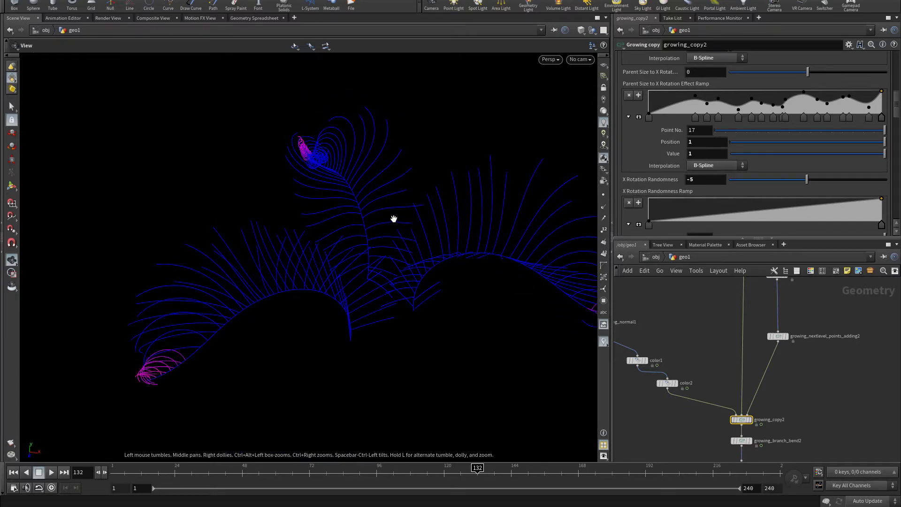
Step: Duplicate the six level-two branch nodes together with growing_normal1 and place the copies beside the original chain
scroll(688, 353, down, 4)
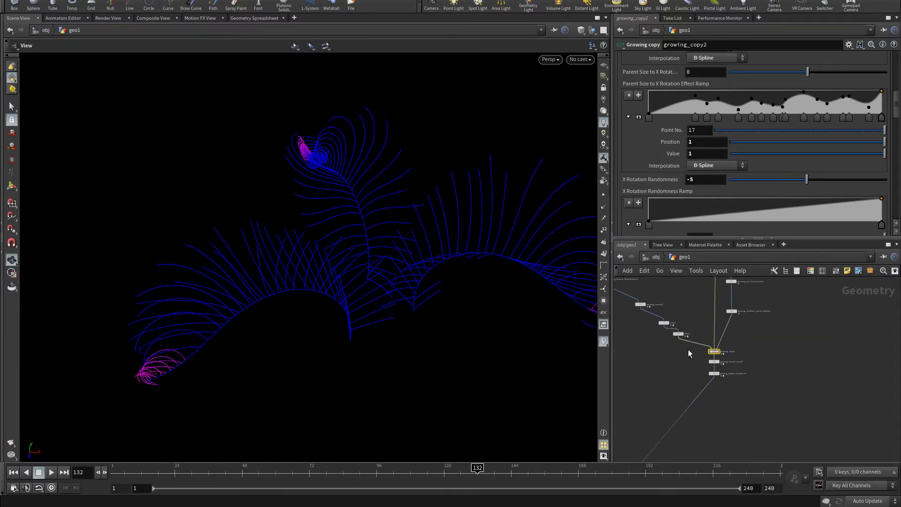
middle_drag(746, 387, 814, 390)
scroll(668, 404, down, 2)
scroll(794, 395, up, 2)
drag(795, 395, 765, 323)
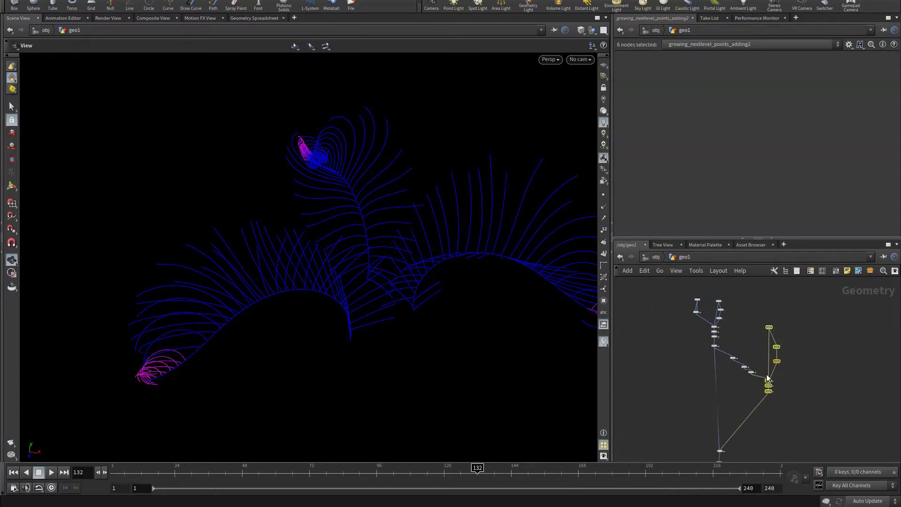
scroll(747, 374, up, 5)
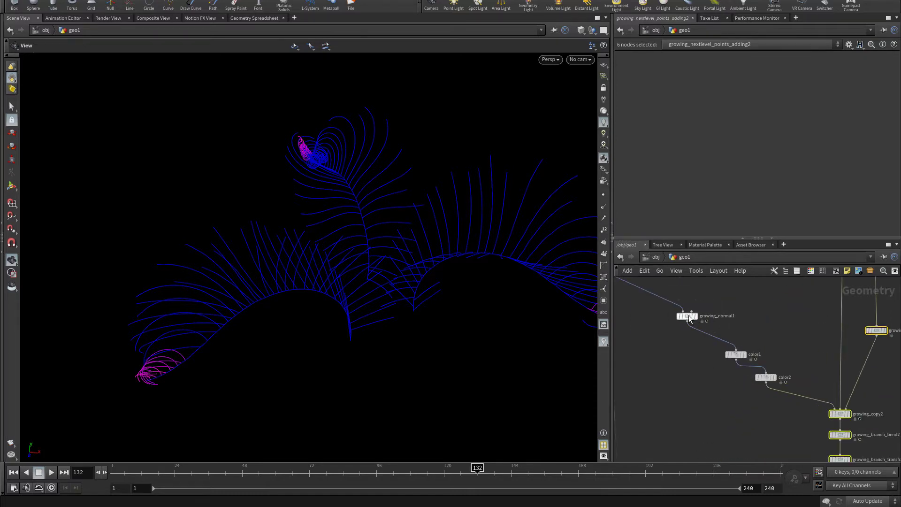
shift+click(688, 315)
scroll(693, 360, down, 6)
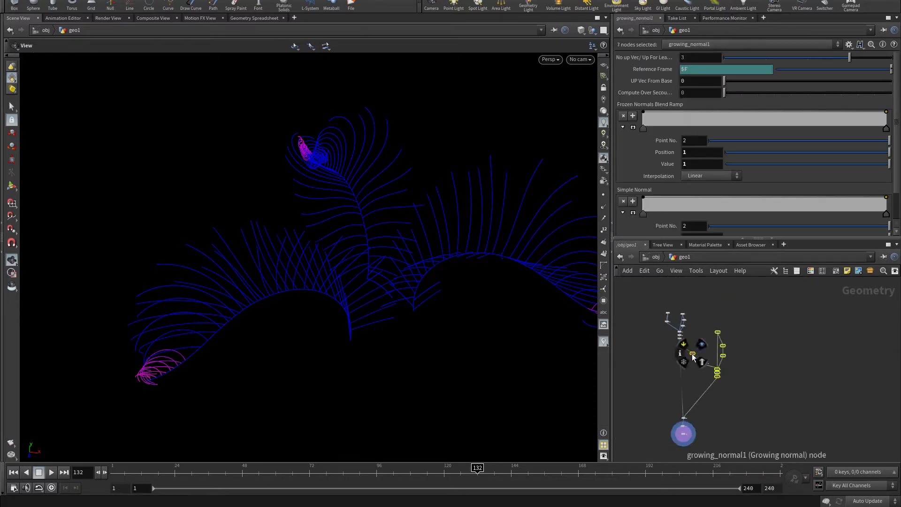
drag(691, 353, 751, 401)
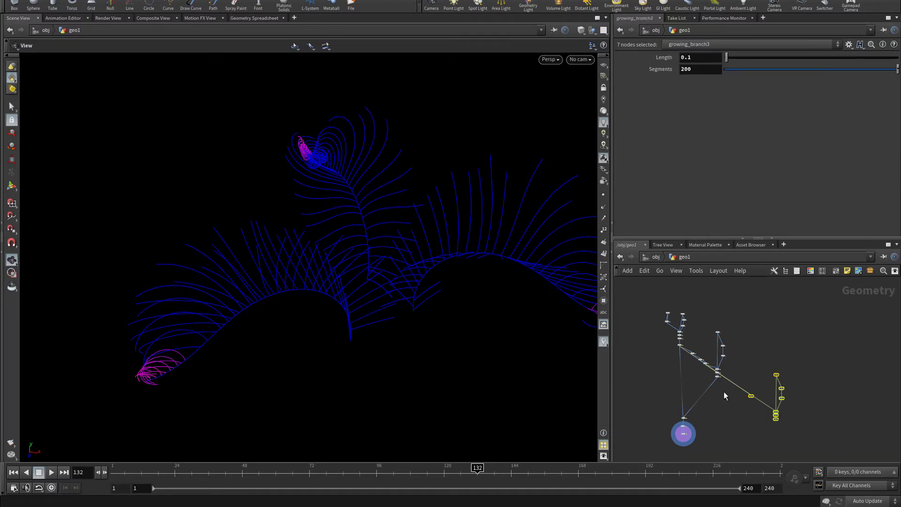
Step: Connect the output of growing_branch_transform2 to the first input of growing_normal2
scroll(723, 391, up, 4)
click(746, 393)
scroll(714, 343, up, 3)
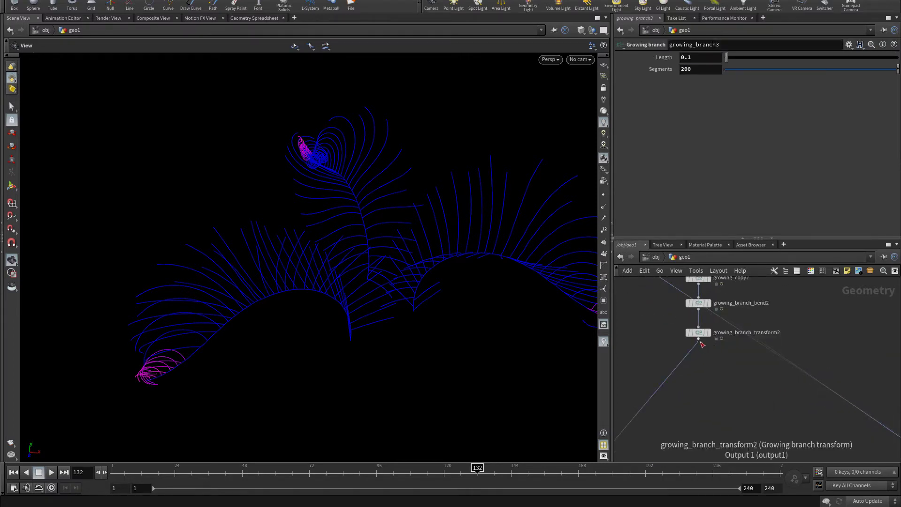
click(698, 339)
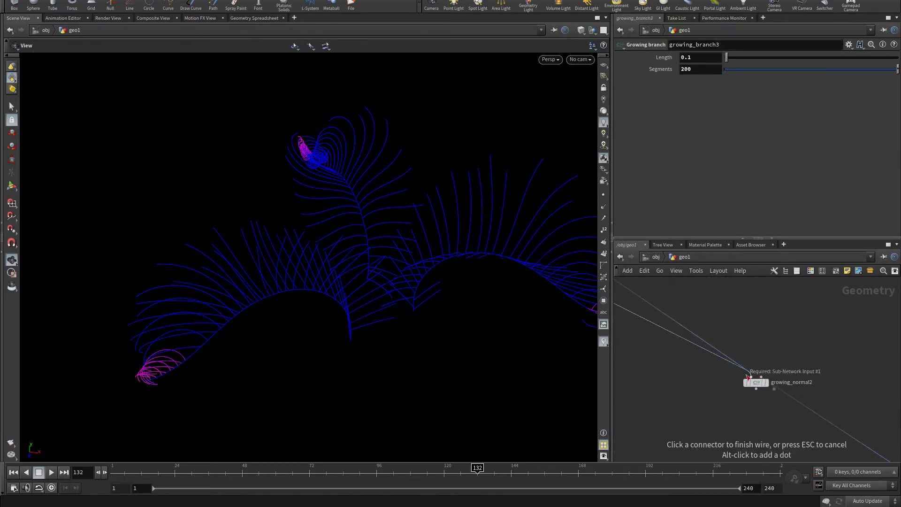
click(751, 377)
Step: Connect the output of growing_normal2 to the first input of growing_copy3
scroll(736, 403, down, 2)
click(724, 382)
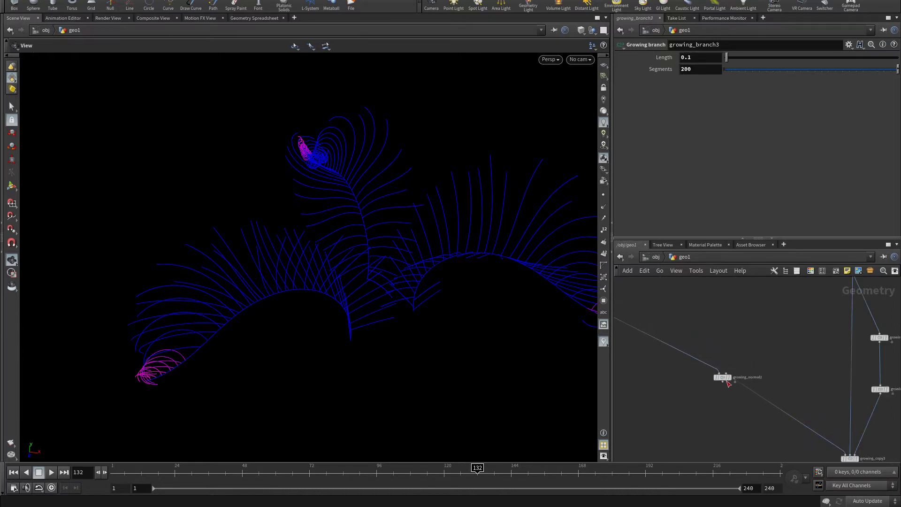
middle_drag(737, 402, 693, 357)
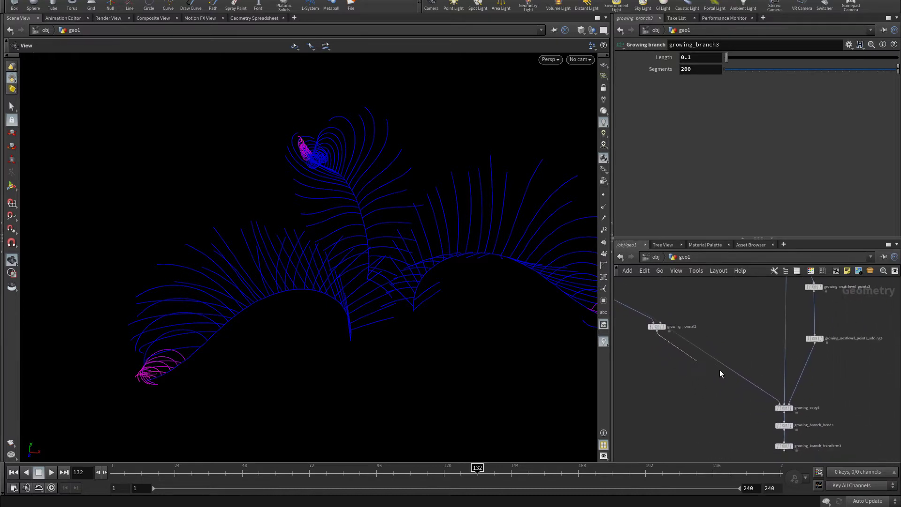
click(769, 396)
scroll(687, 361, down, 3)
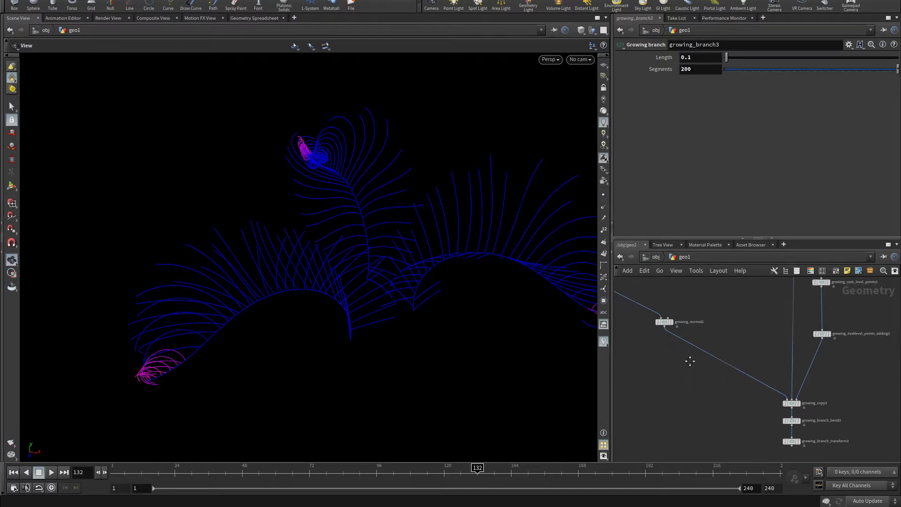
Step: Move merge1 and the two nodes following it further down in the network
scroll(691, 359, down, 3)
middle_drag(688, 388, 740, 360)
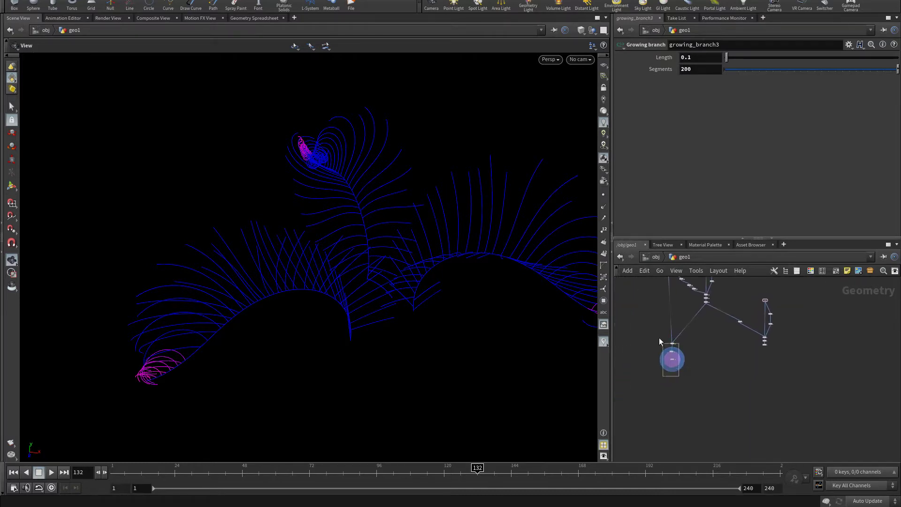
drag(658, 337, 692, 378)
scroll(790, 352, up, 5)
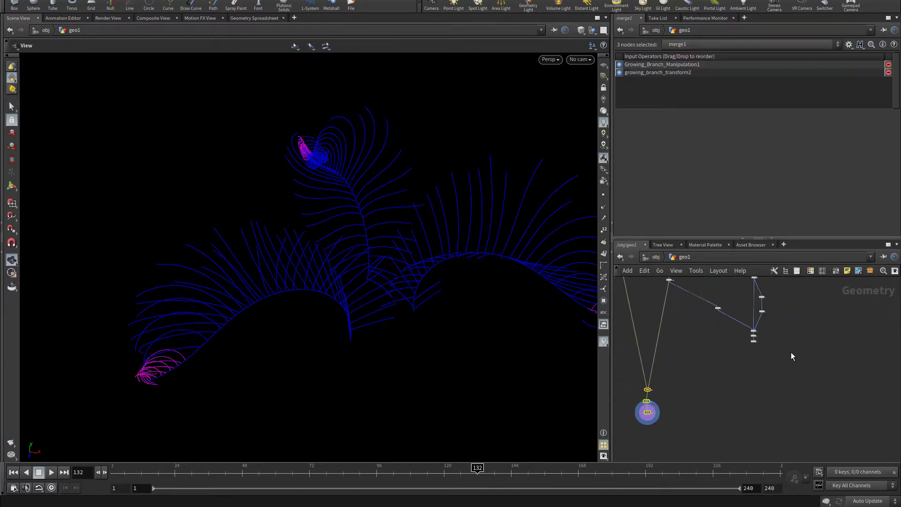
Step: Add growing_branch_transform3 as a third input of merge1 and view the new branch level in the scene
click(713, 347)
scroll(727, 339, up, 5)
click(718, 348)
scroll(690, 383, down, 7)
middle_drag(688, 384, 812, 344)
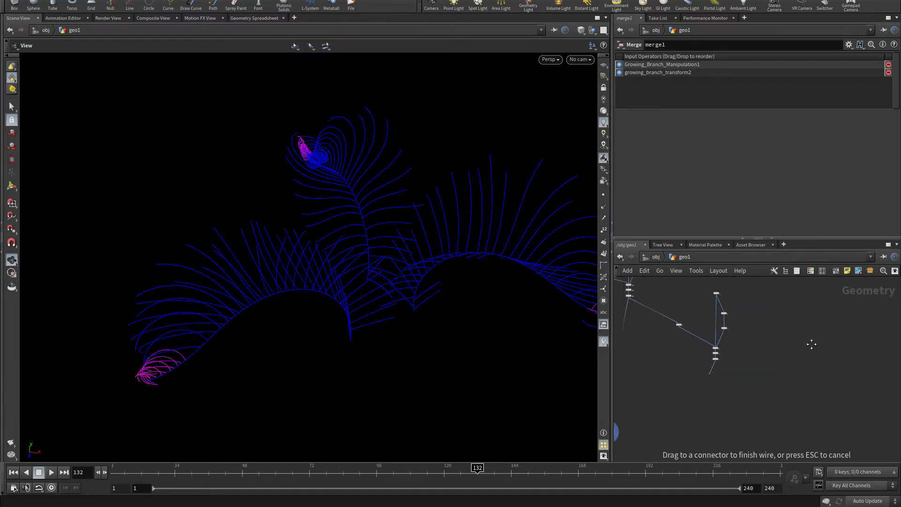
scroll(767, 347, up, 5)
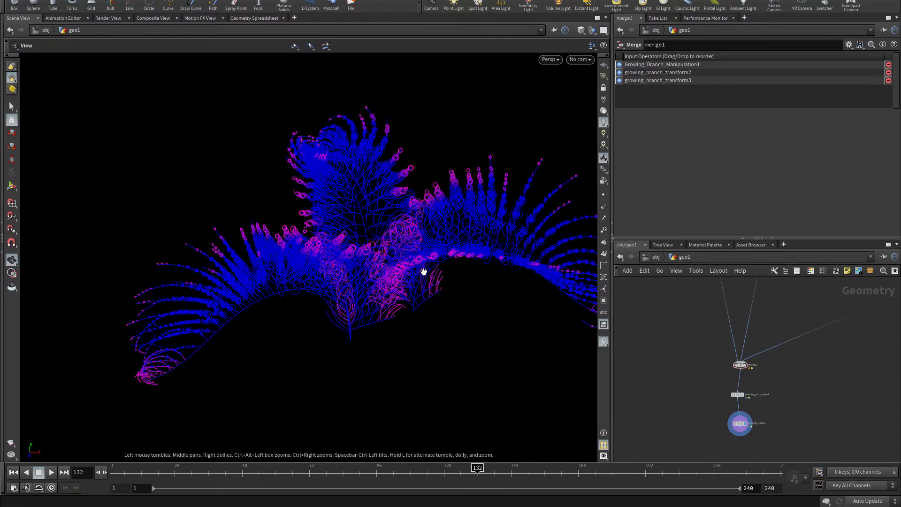
drag(459, 245, 432, 352)
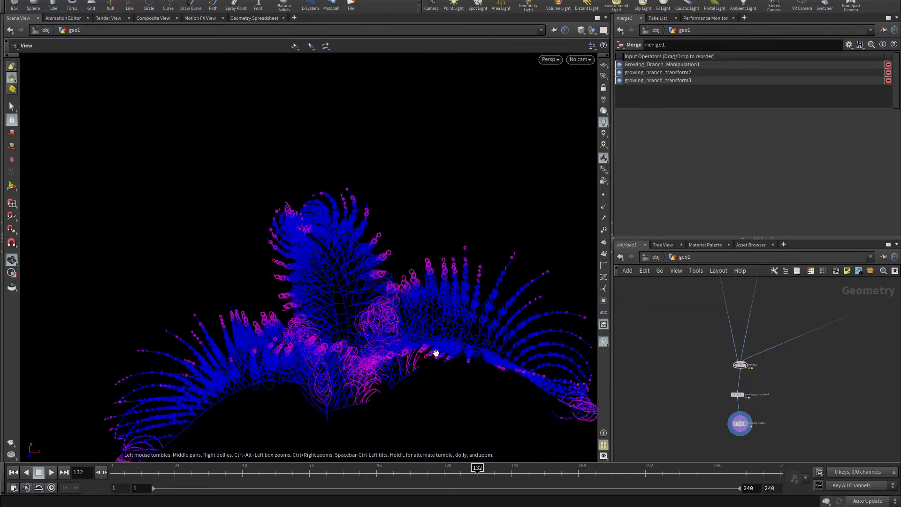
Step: Set the Growth to Bend Scale of growing_branch_bend3 to 50 and check the third-level branches from another angle
middle_drag(699, 380, 849, 368)
scroll(774, 389, up, 2)
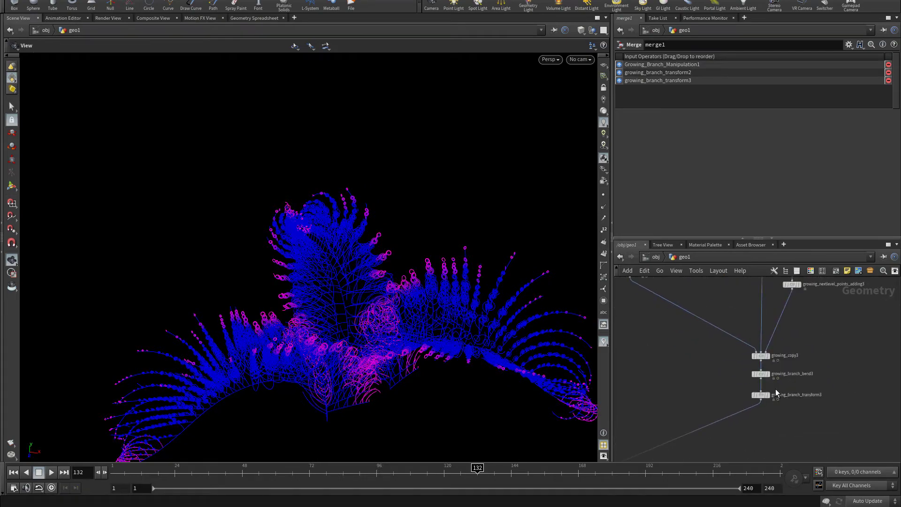
scroll(773, 387, down, 3)
drag(238, 263, 226, 248)
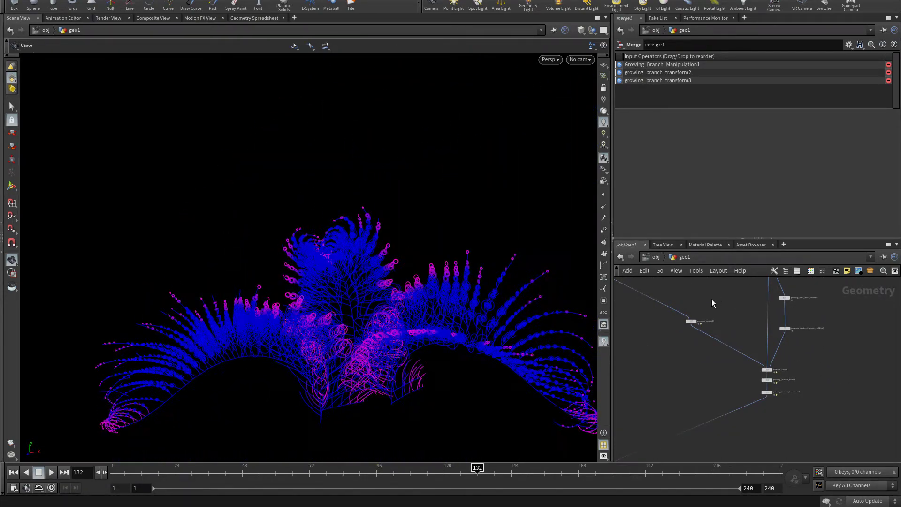
scroll(666, 356, up, 3)
click(699, 356)
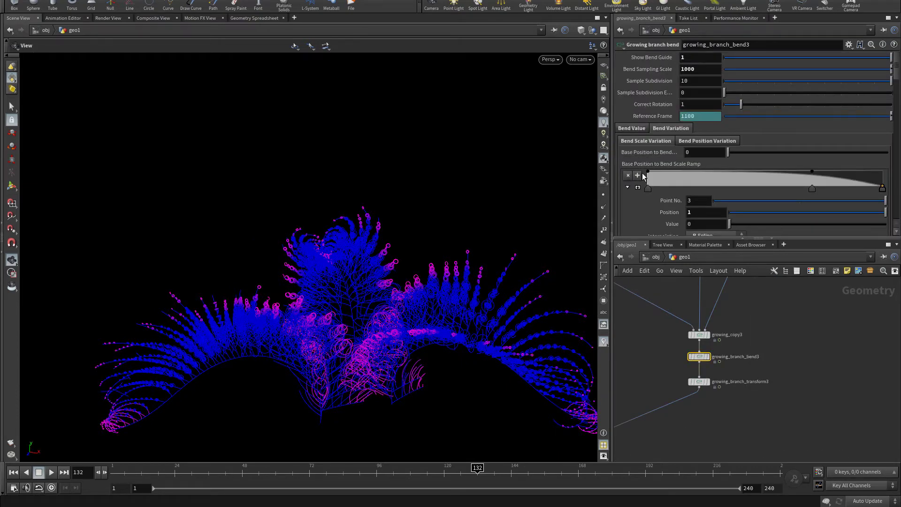
scroll(642, 174, down, 6)
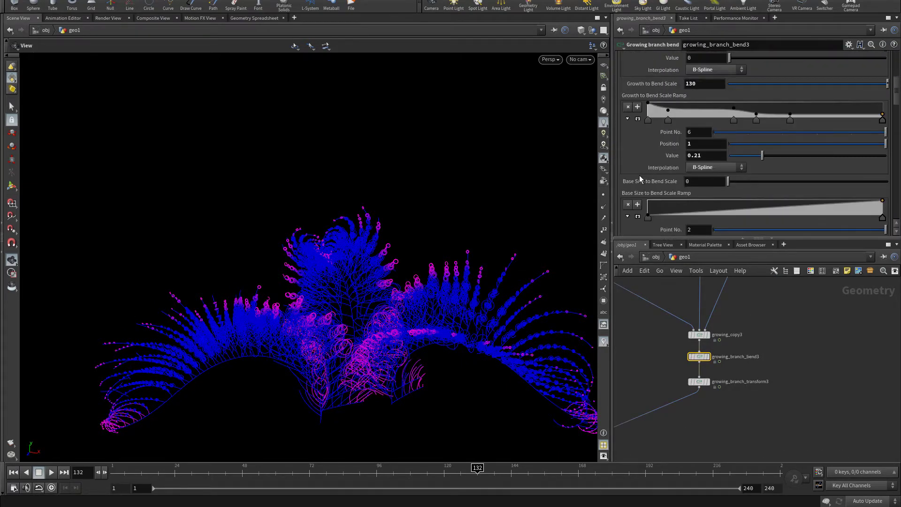
click(704, 83)
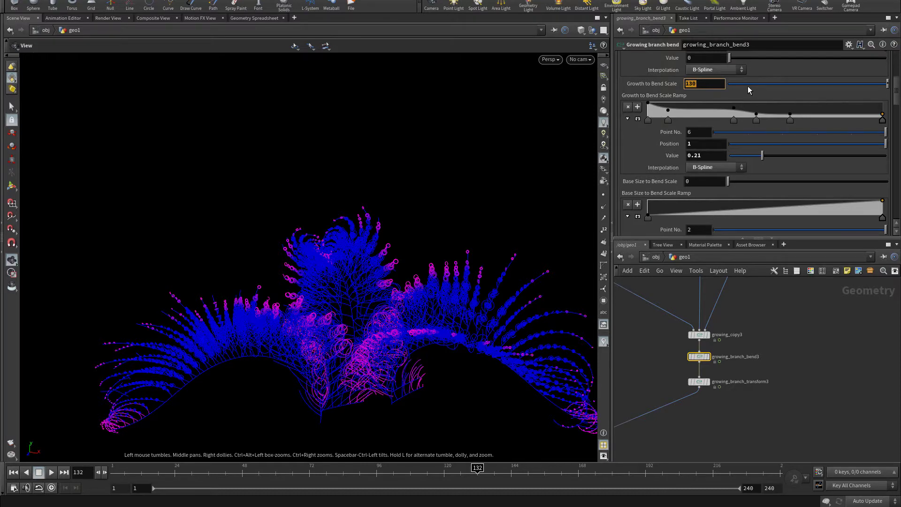
text(50)
key(Return)
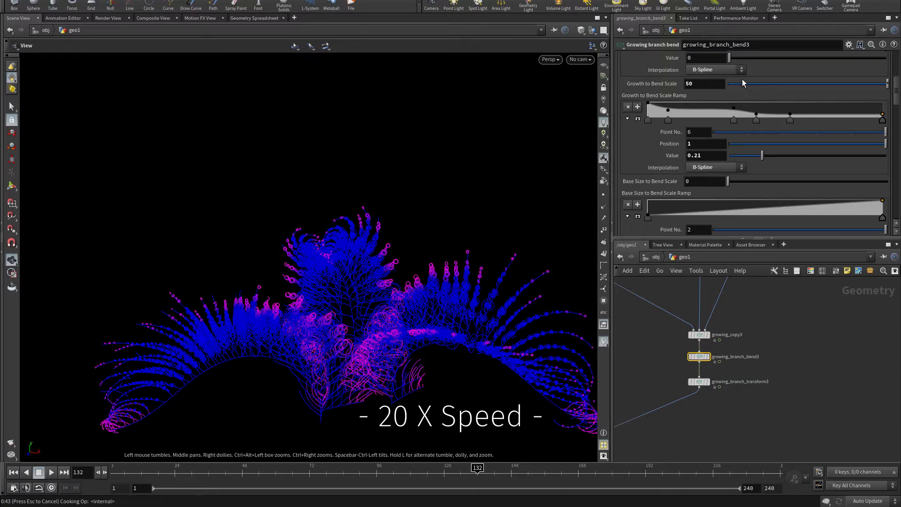
drag(472, 226, 287, 286)
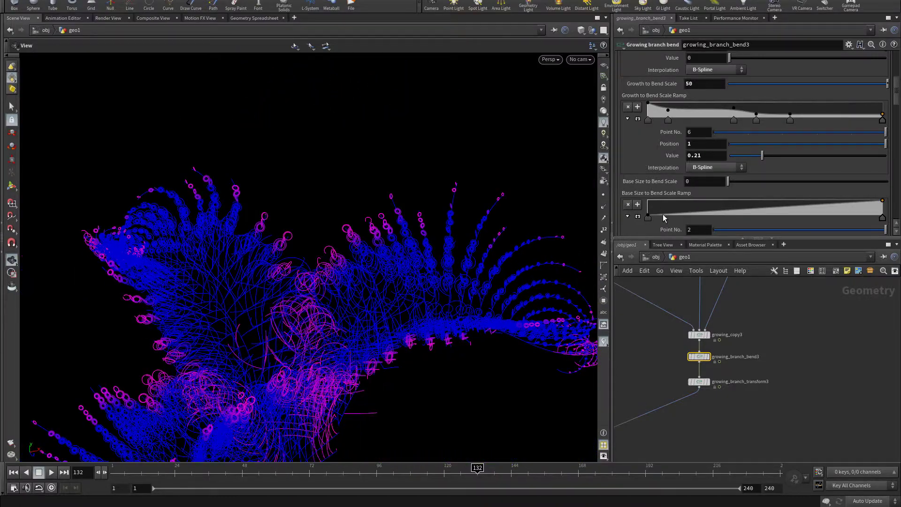
Step: Set the Base Grow to Bend Scale of growing_branch_bend3 to 500 and interrupt the cooking
scroll(649, 176, down, 10)
scroll(652, 179, down, 3)
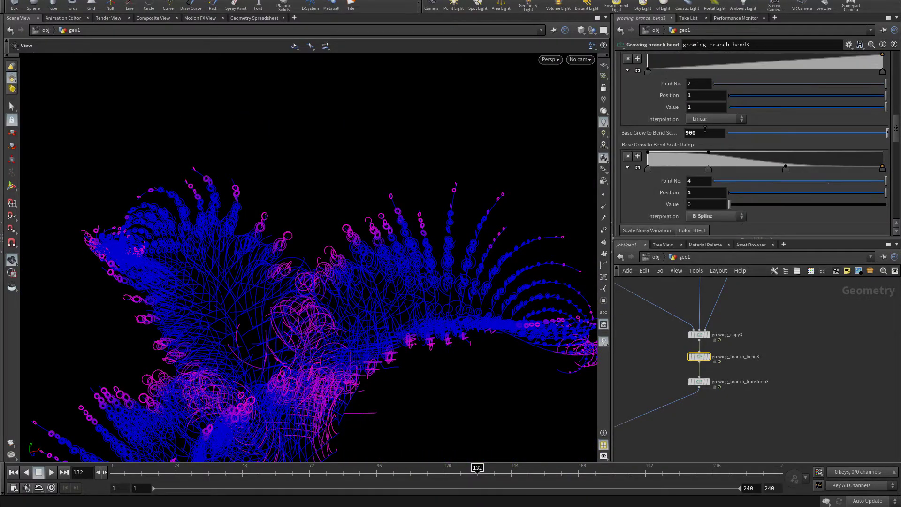
drag(703, 133, 622, 130)
text(500)
key(Return)
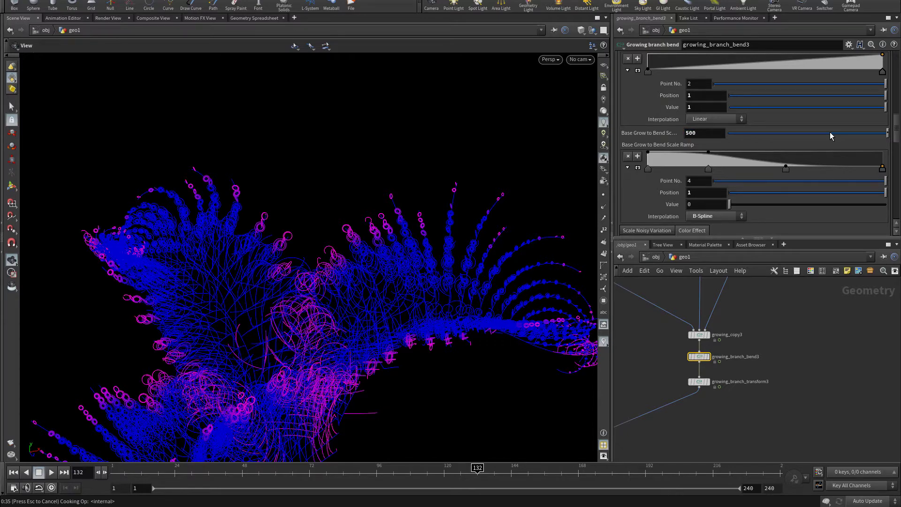
key(Escape)
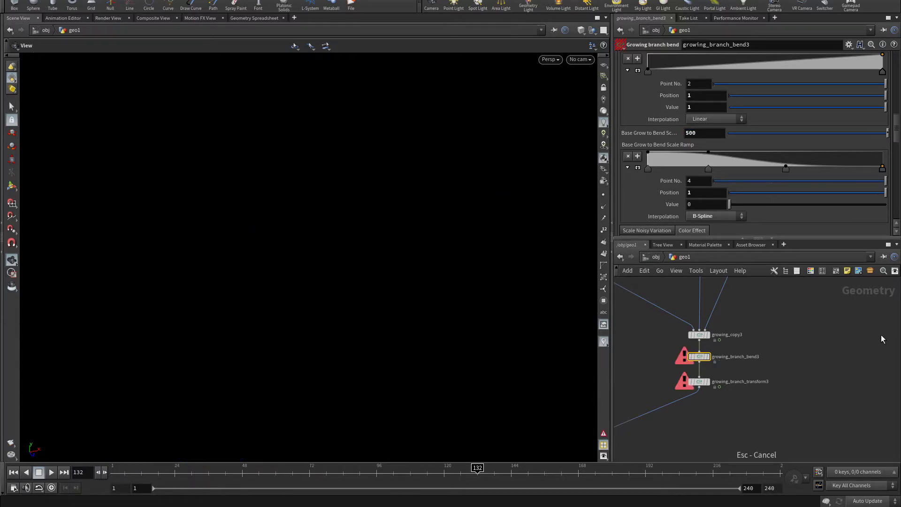
Step: Reduce the Segments of growing_branch3 to 64 and inspect the recooked plant from several angles
middle_drag(862, 350, 825, 408)
scroll(825, 408, down, 3)
middle_drag(791, 319, 795, 416)
scroll(765, 352, up, 2)
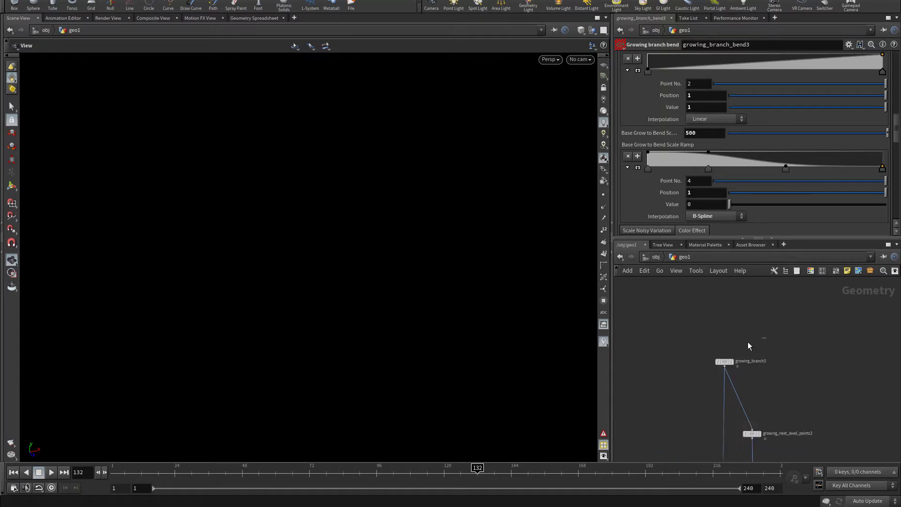
click(724, 362)
click(704, 69)
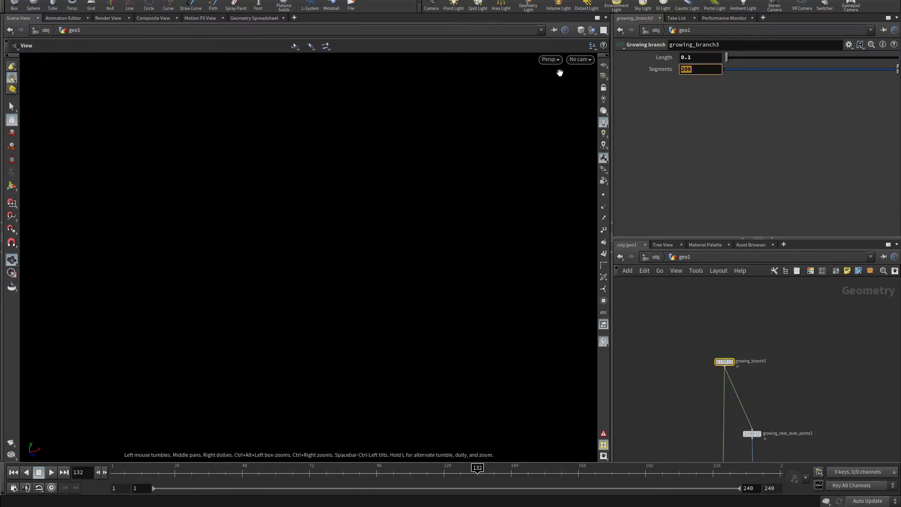
text(64)
key(Return)
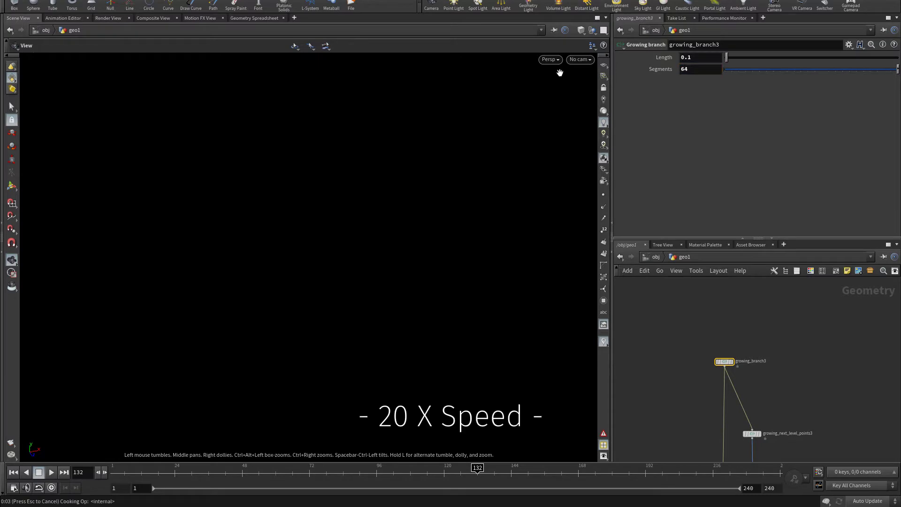
drag(329, 225, 322, 283)
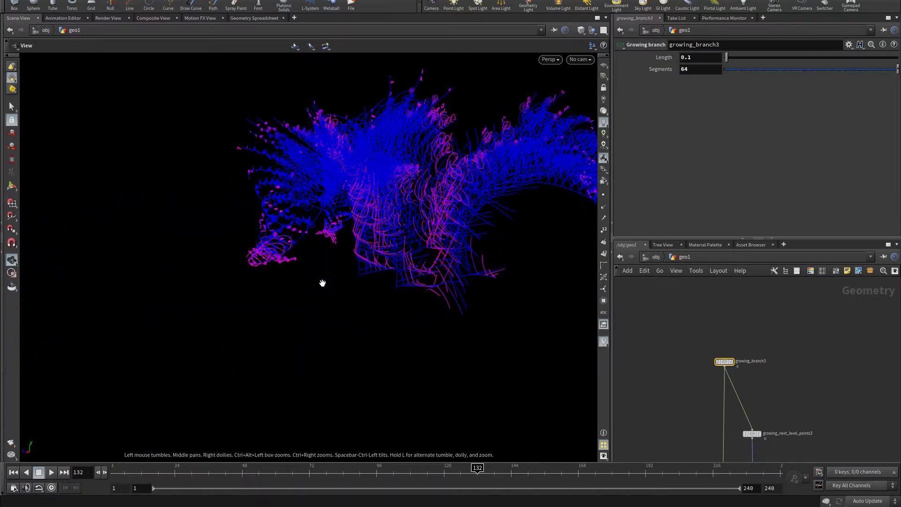
drag(436, 287, 361, 284)
Step: Set the Base Grow to Bend Pose of growing_branch_bend3 to 20 in its bend position variation settings
scroll(786, 412, down, 3)
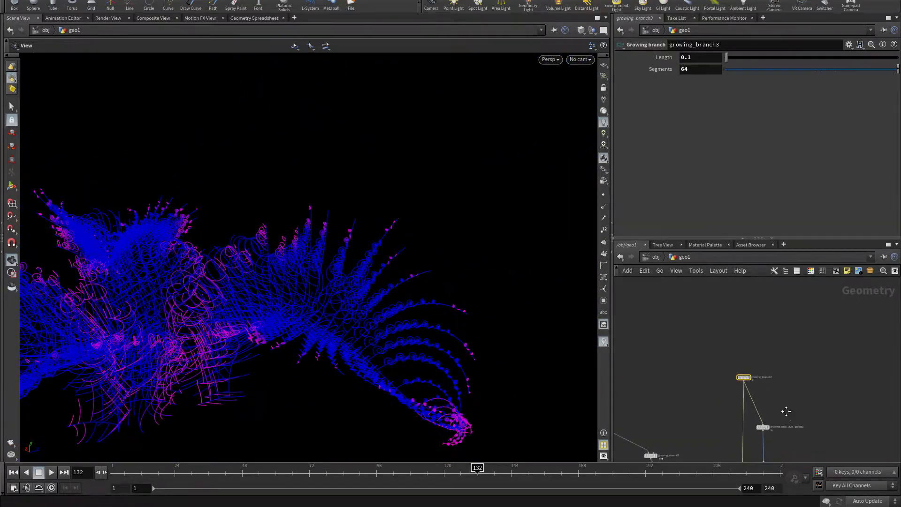
scroll(672, 323, up, 3)
click(730, 324)
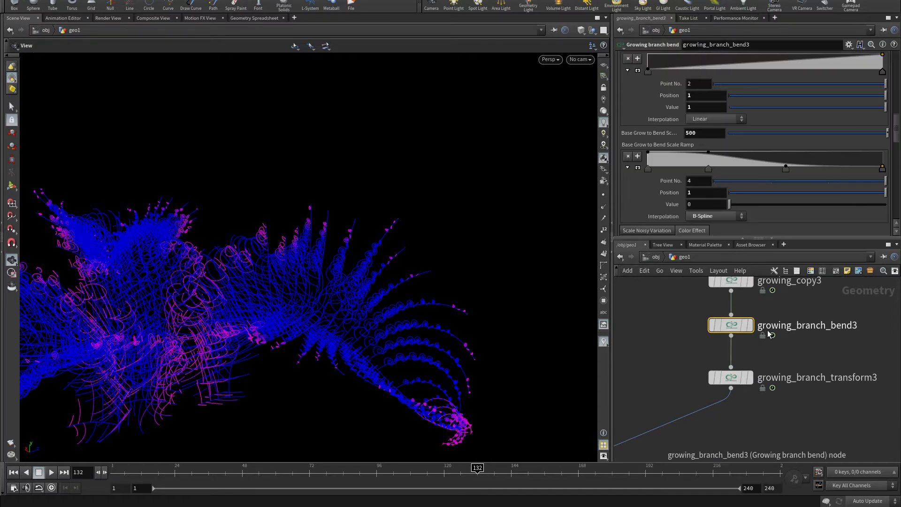
scroll(736, 151, up, 5)
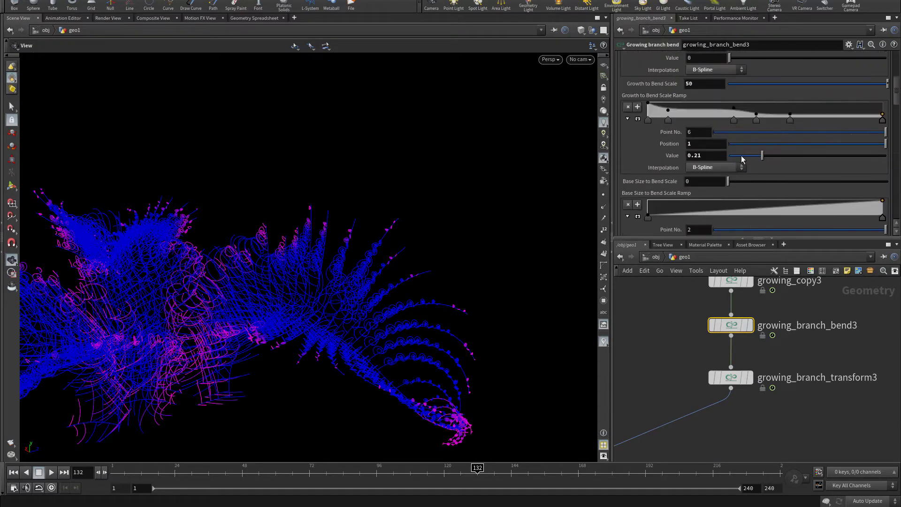
scroll(736, 150, up, 5)
click(704, 140)
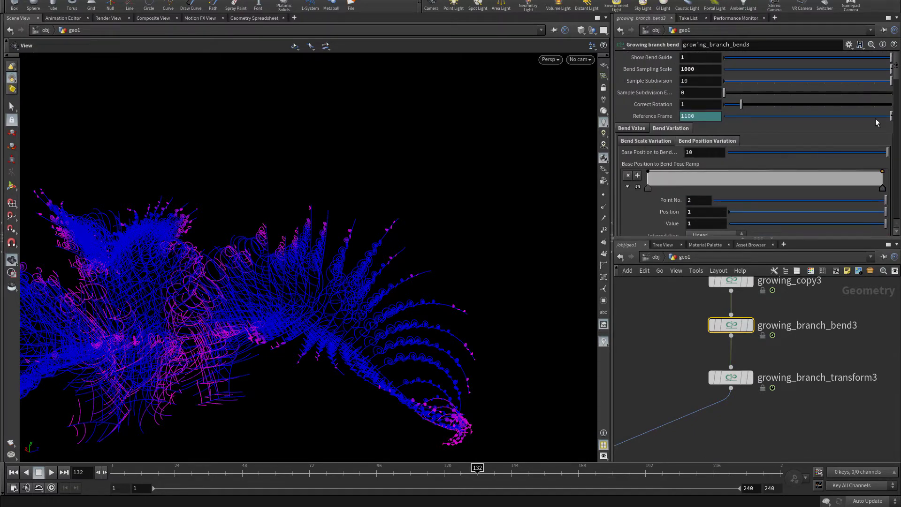
drag(898, 70, 876, 133)
key(Return)
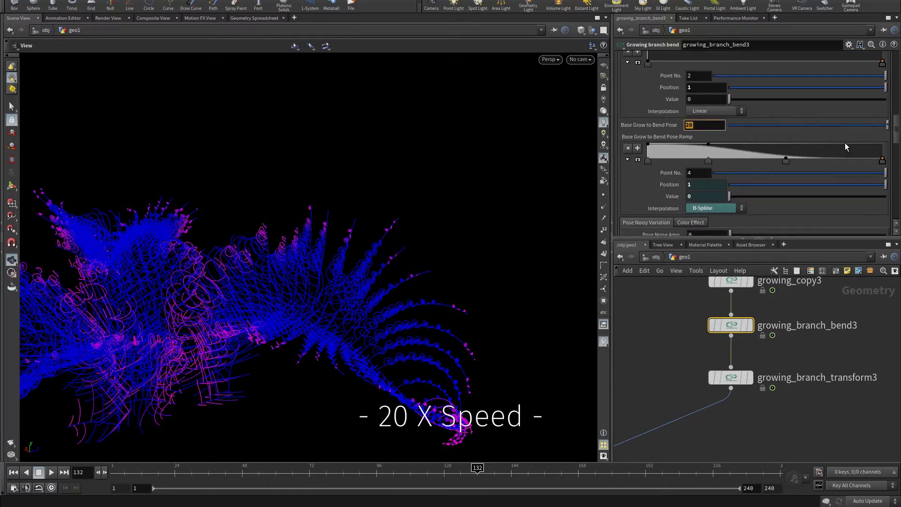
scroll(725, 202, up, 10)
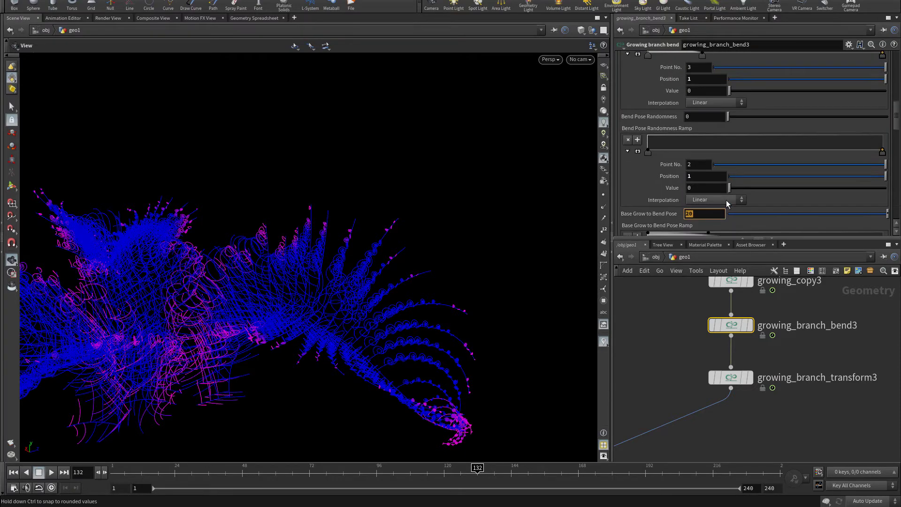
Step: Set the Growth to Bend Pose of growing_branch_bend3 to 15 and inspect the recooked branches from several angles
drag(714, 123, 562, 112)
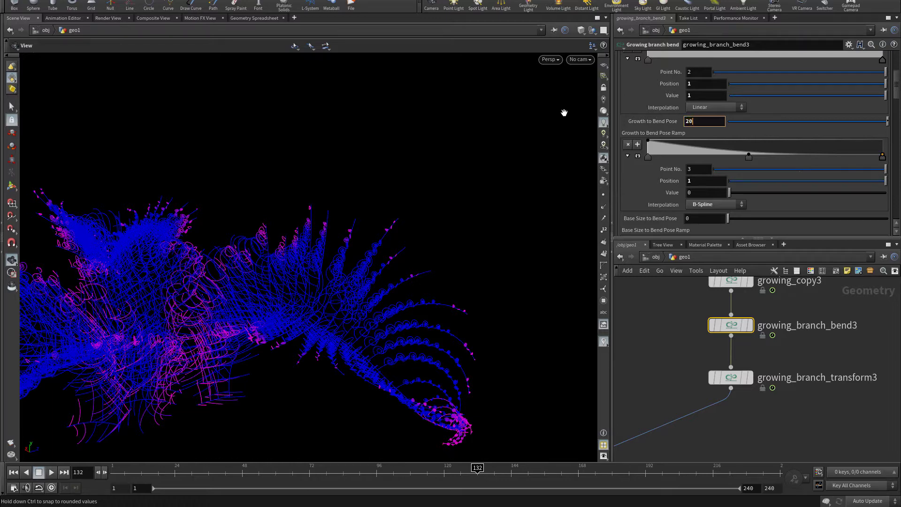
key(Return)
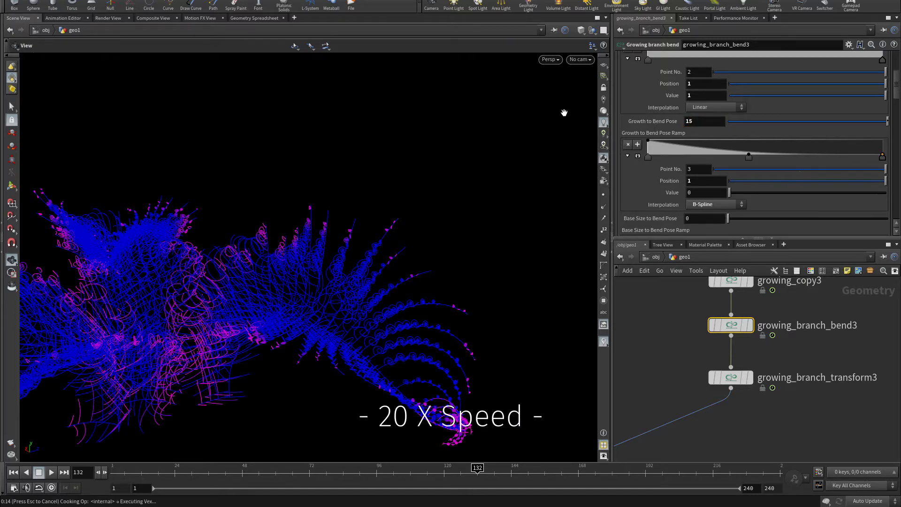
right_drag(340, 272, 103, 272)
drag(103, 271, 318, 198)
middle_drag(318, 198, 294, 303)
drag(293, 303, 333, 334)
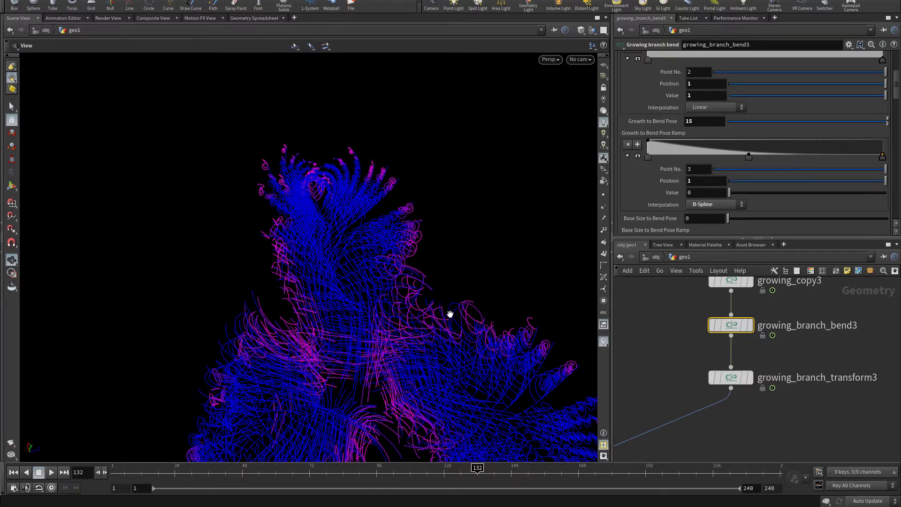
scroll(725, 409, down, 5)
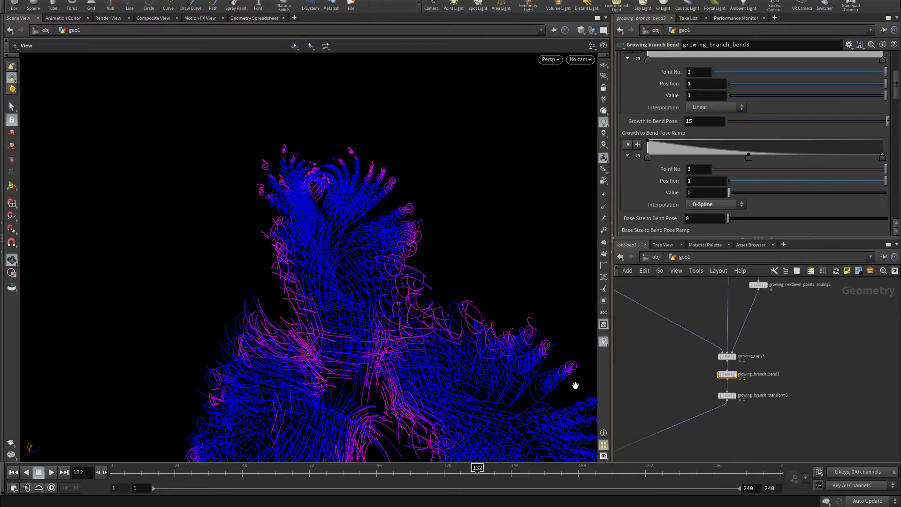
drag(560, 374, 480, 349)
Step: Set the Base Grow to Bend Pose of growing_branch_bend3 to 10 and inspect the curled branch tips
scroll(783, 198, down, 5)
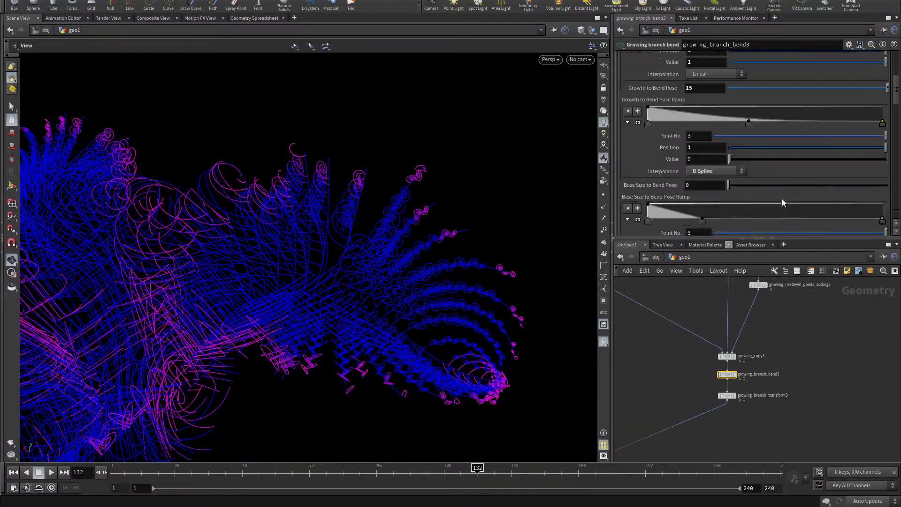
click(704, 125)
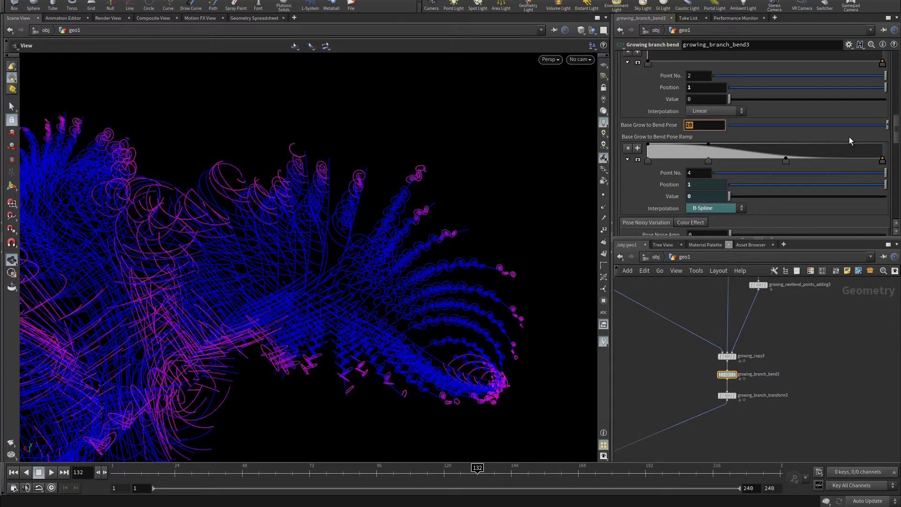
text(10)
key(Return)
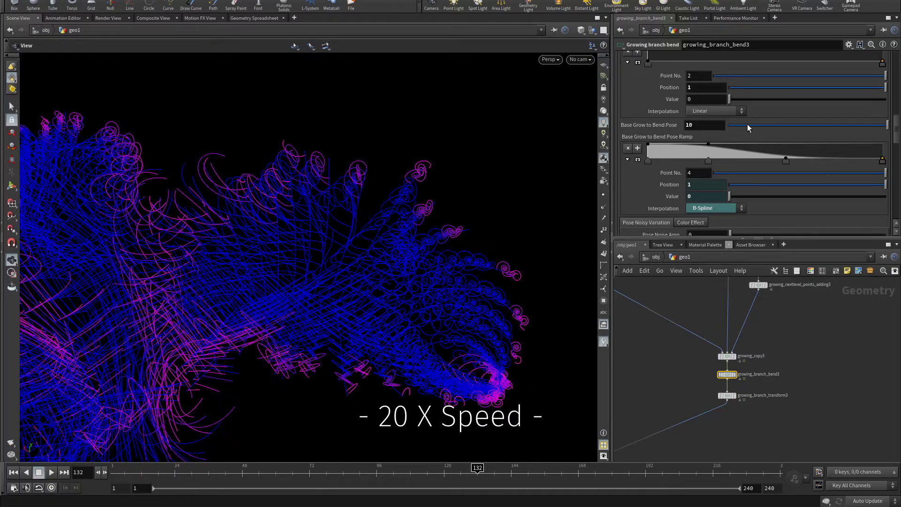
scroll(300, 197, down, 5)
drag(300, 178, 291, 244)
scroll(730, 412, up, 3)
middle_drag(726, 441, 762, 380)
drag(197, 197, 151, 141)
scroll(810, 439, down, 3)
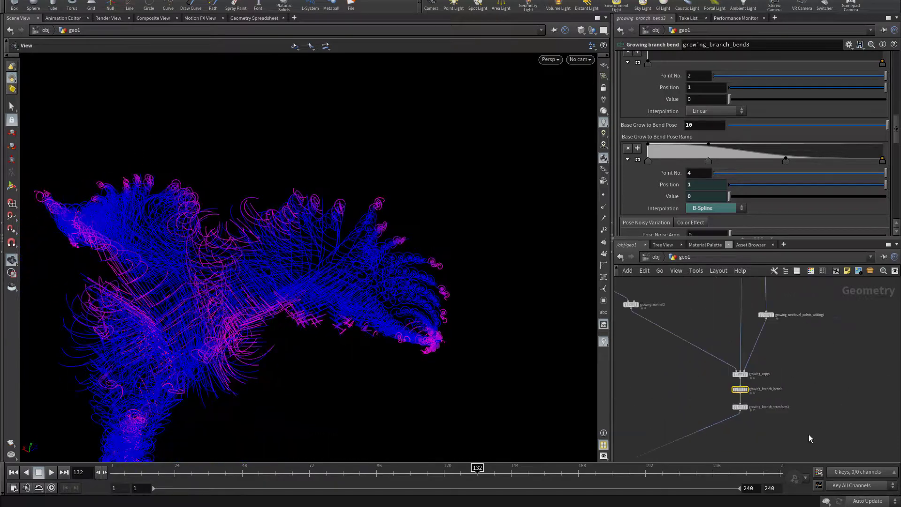
Step: Display the output of growing_branch_transform3 in the viewport
scroll(810, 438, down, 3)
scroll(735, 412, up, 6)
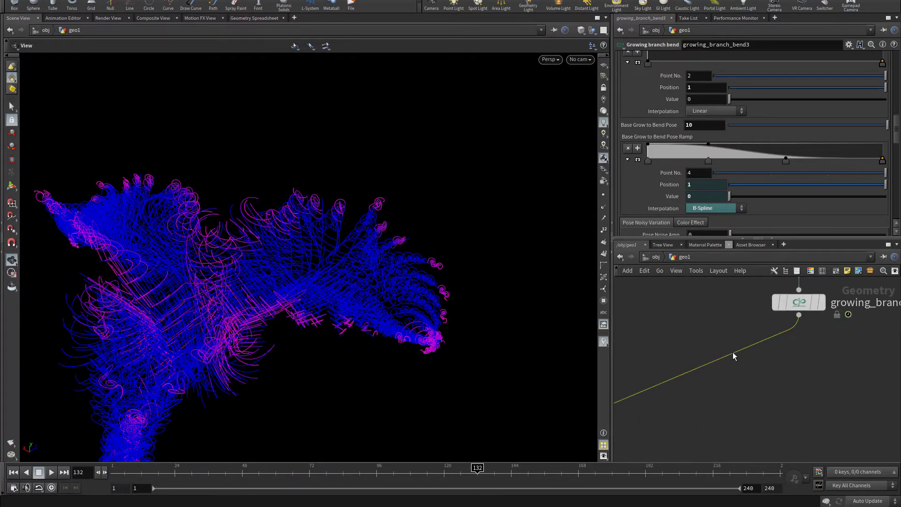
key(Tab)
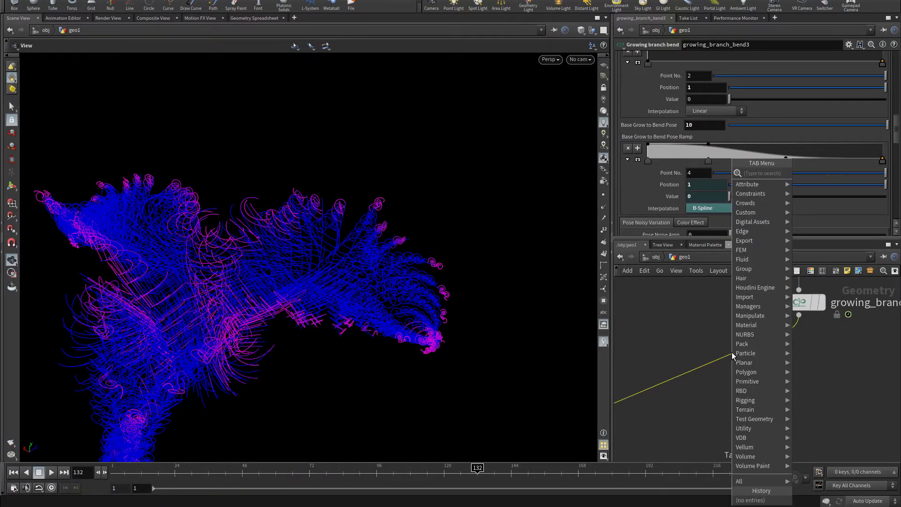
key(Escape)
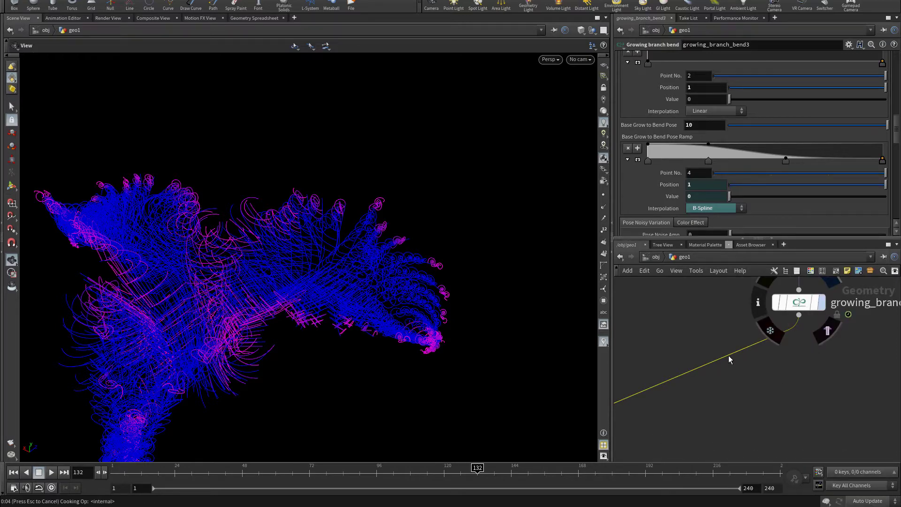
Step: Insert a Growing Branch Manipulation node after growing_branch_transform3 and display its output
key(Tab)
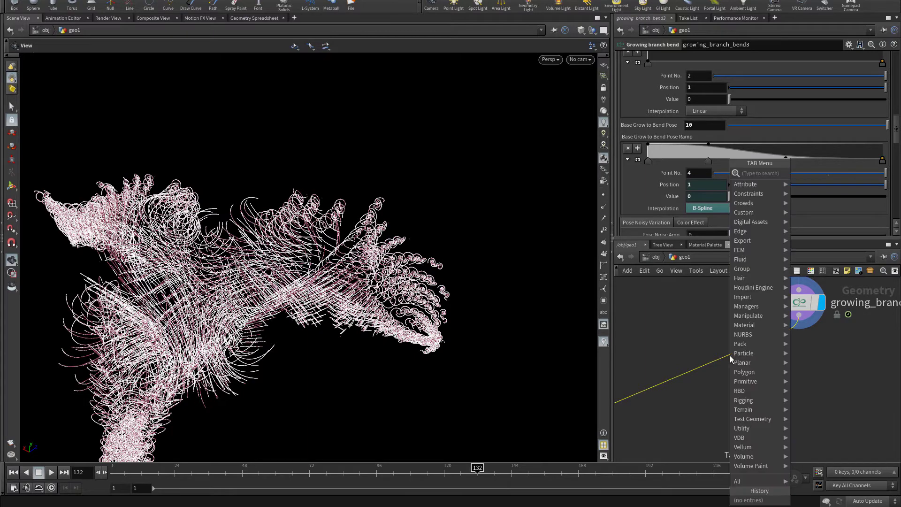
text(nr)
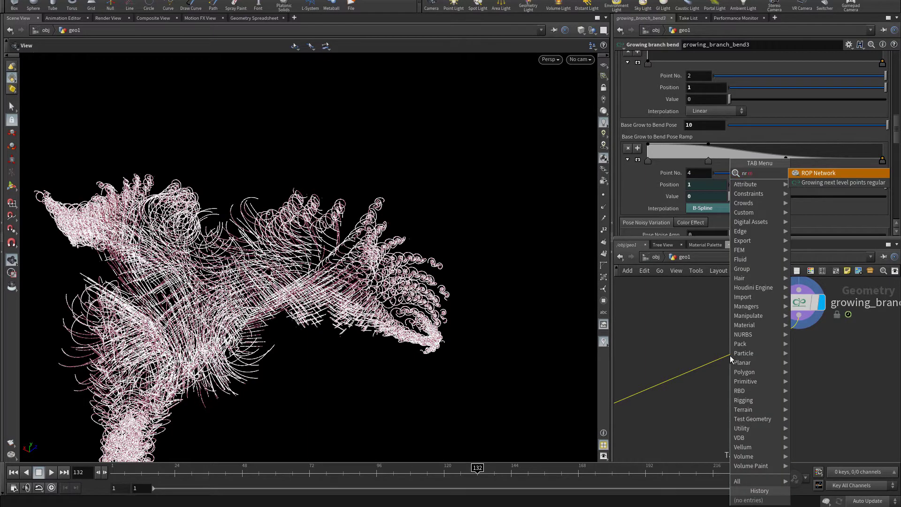
key(BackSpace)
key(BackSpace)
text(bra)
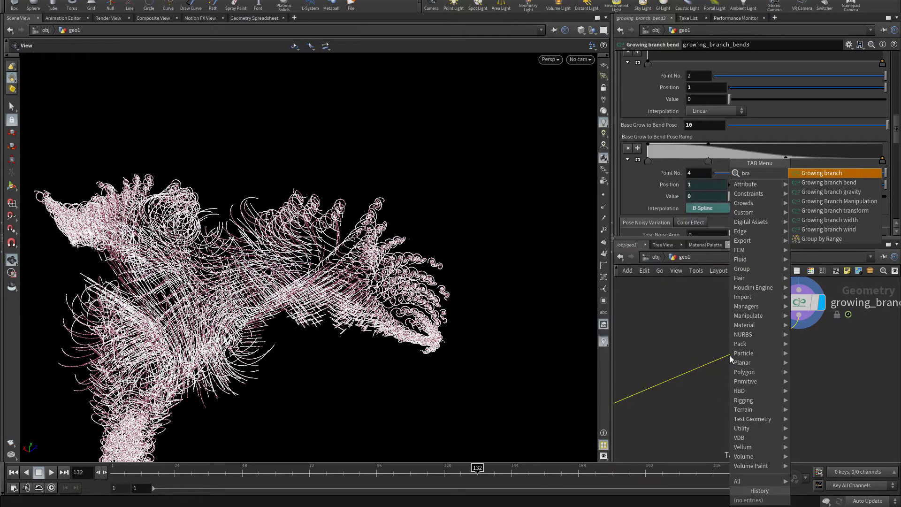
text(m)
key(Return)
click(730, 355)
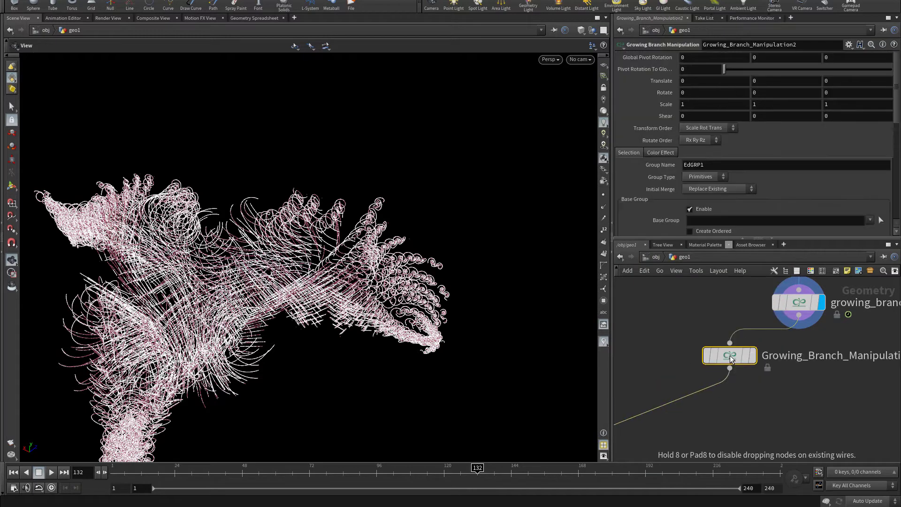
click(752, 355)
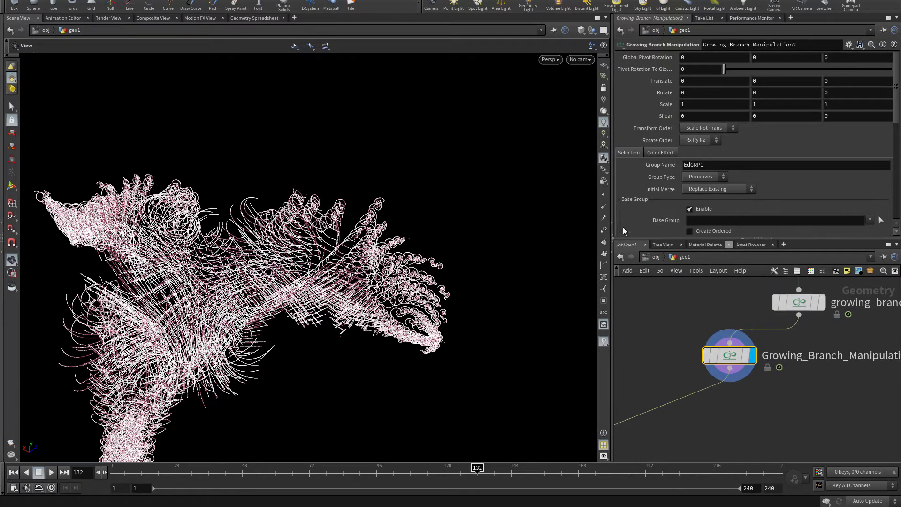
Step: Set the uniform Scale of Growing_Branch_Manipulation2 to 0.16 and inspect the shortened third-level branches up close
middle_drag(659, 108, 613, 108)
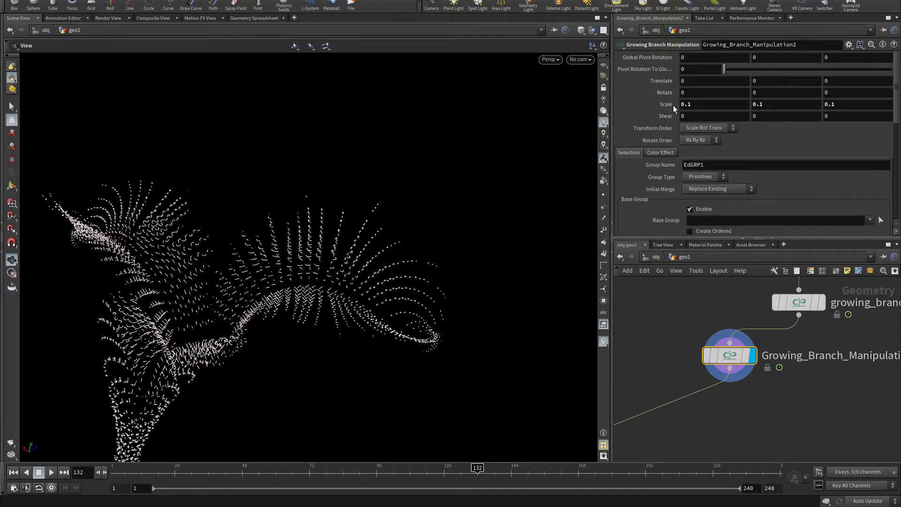
middle_drag(667, 106, 701, 129)
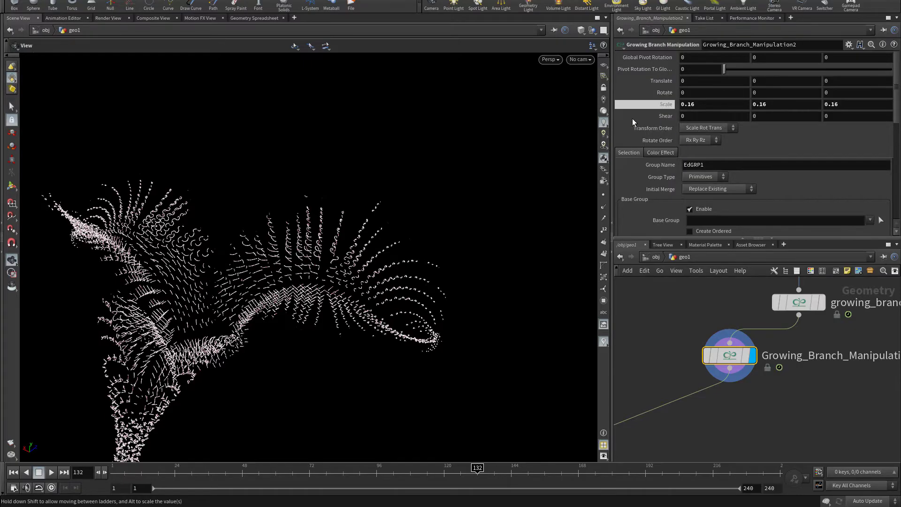
drag(295, 268, 336, 294)
right_drag(336, 294, 499, 284)
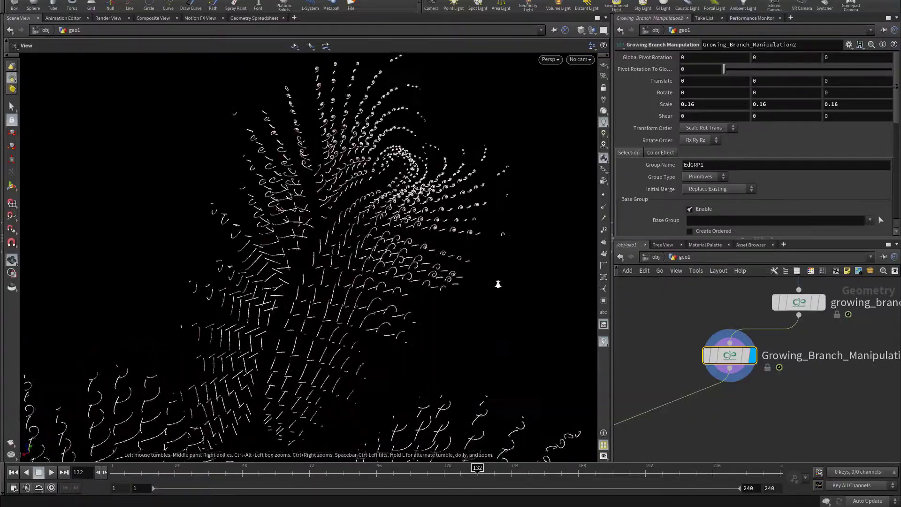
drag(283, 285, 253, 332)
right_drag(253, 332, 296, 296)
Step: Set the Mirrored Y Rotation of growing_copy3 to 90 in its Y rotation settings and inspect the recooked branches
scroll(854, 379, down, 8)
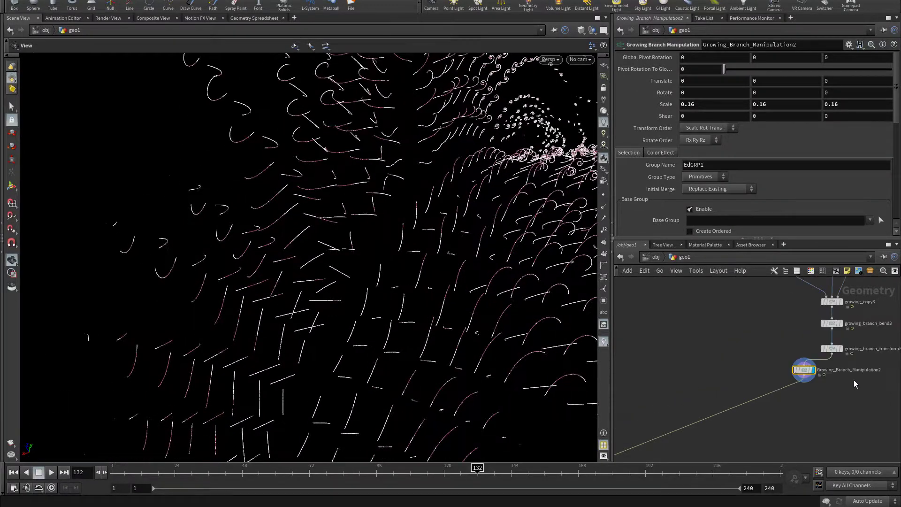
middle_drag(854, 383, 793, 404)
scroll(780, 375, up, 6)
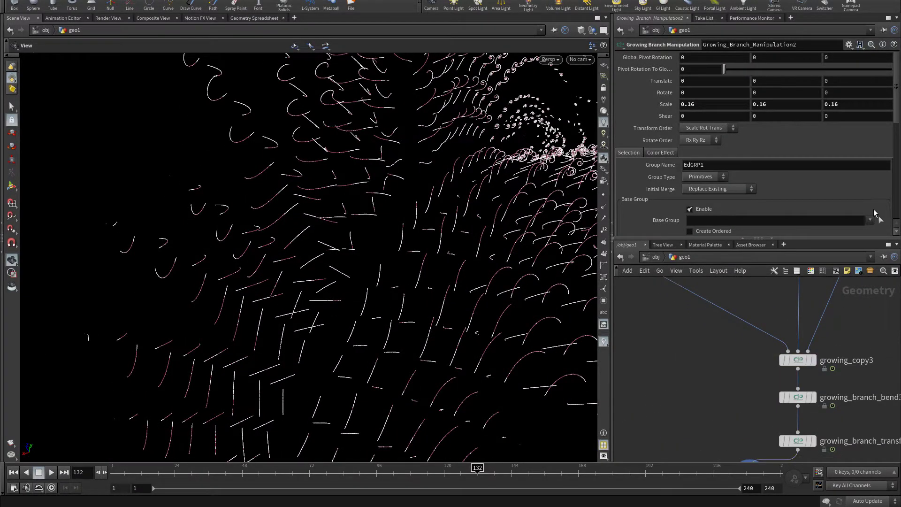
click(797, 360)
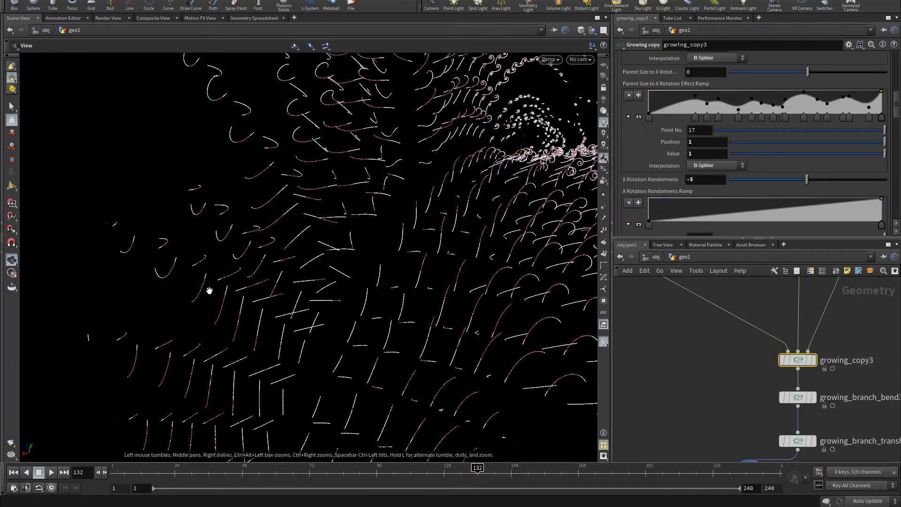
drag(197, 285, 263, 281)
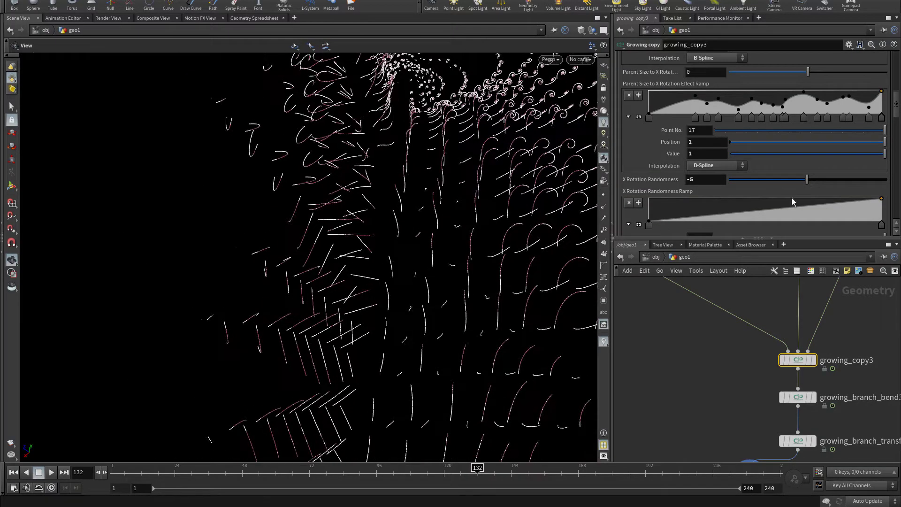
scroll(660, 117, up, 10)
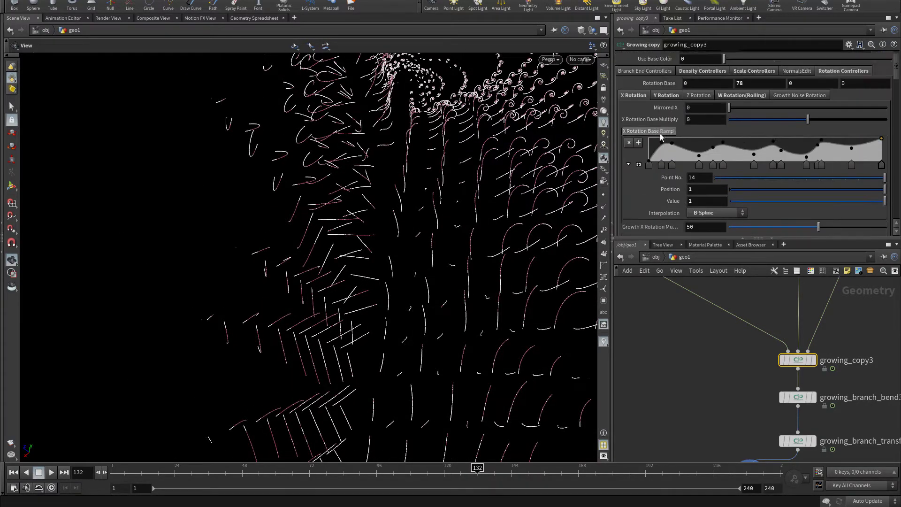
click(664, 106)
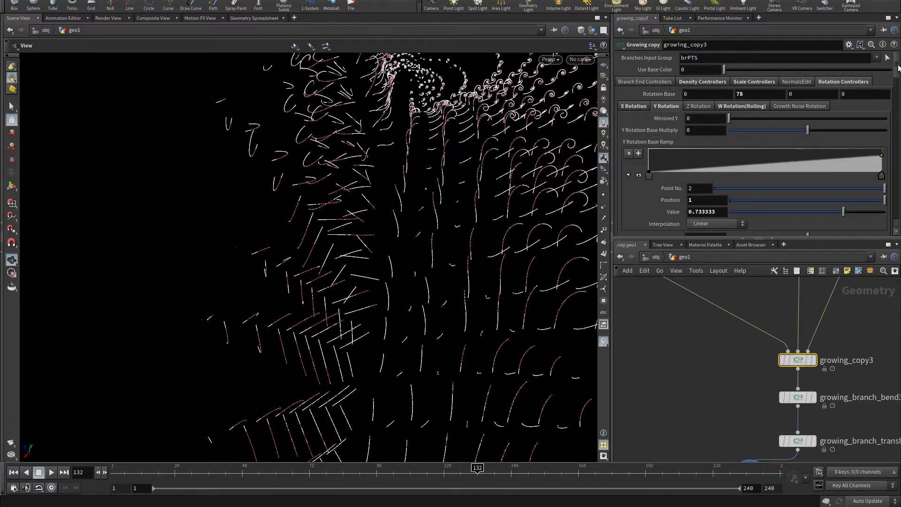
scroll(839, 133, down, 6)
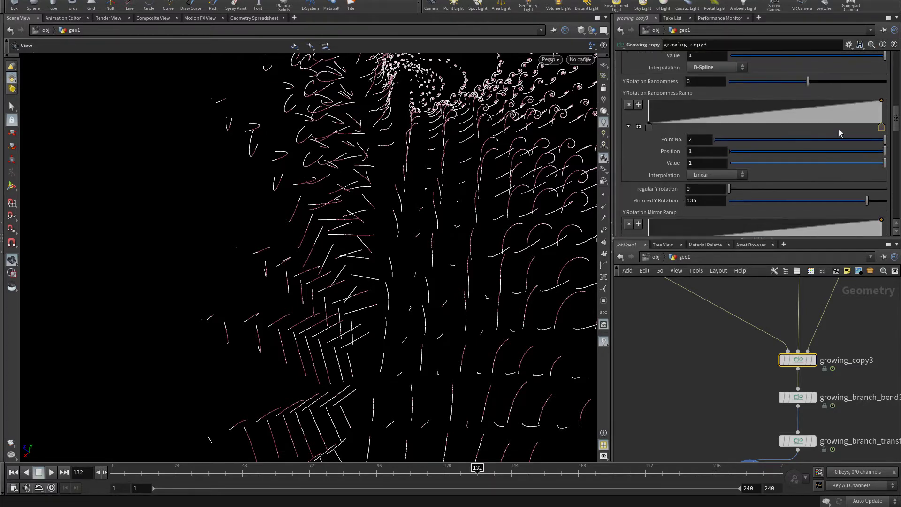
key(Return)
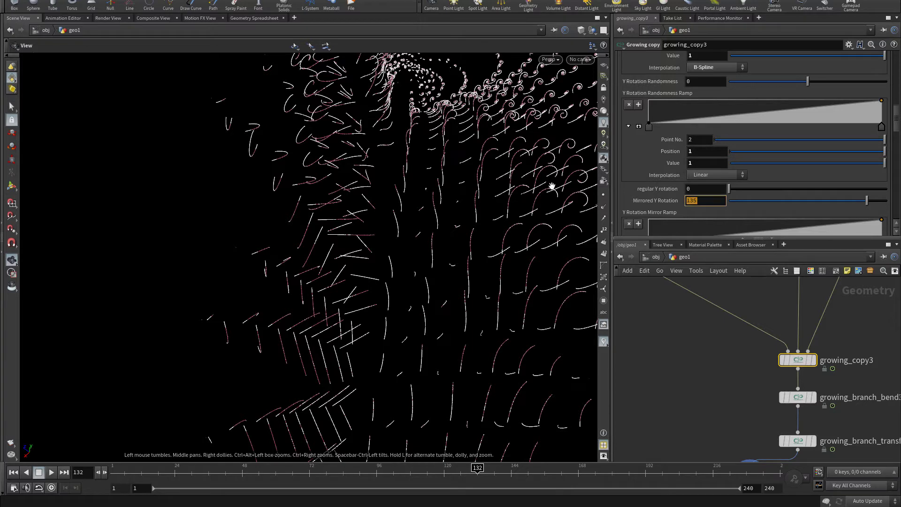
text(90)
key(Return)
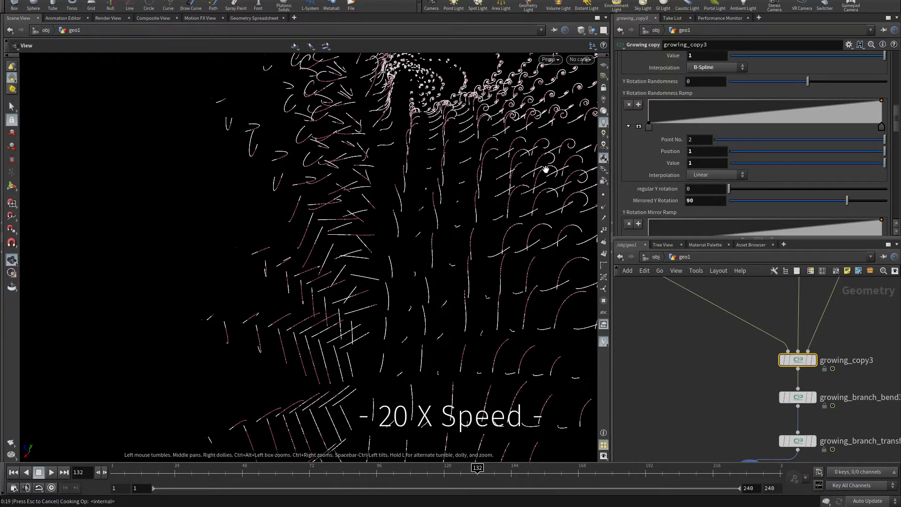
drag(311, 353, 370, 213)
Step: Insert a Growing pure view node after Growing_Branch_Manipulation2 and display its output
scroll(731, 390, down, 1)
scroll(710, 367, up, 3)
key(Tab)
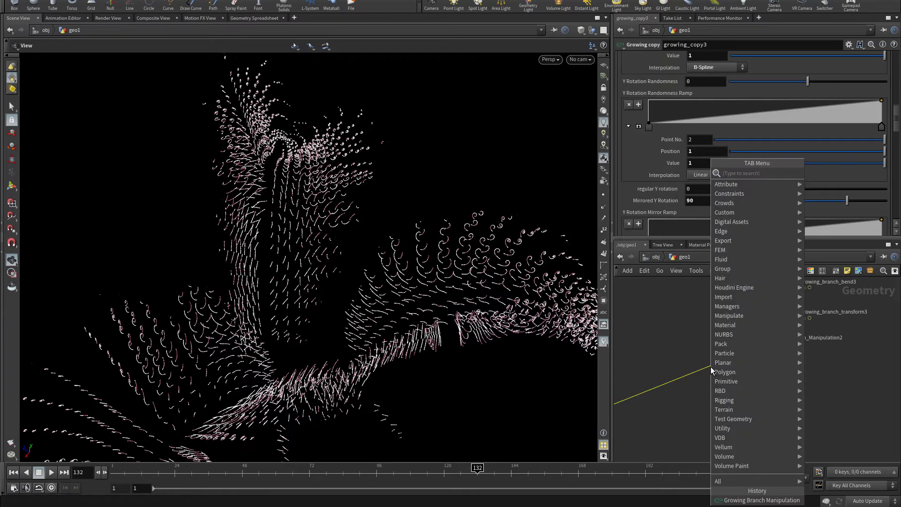
text(pu)
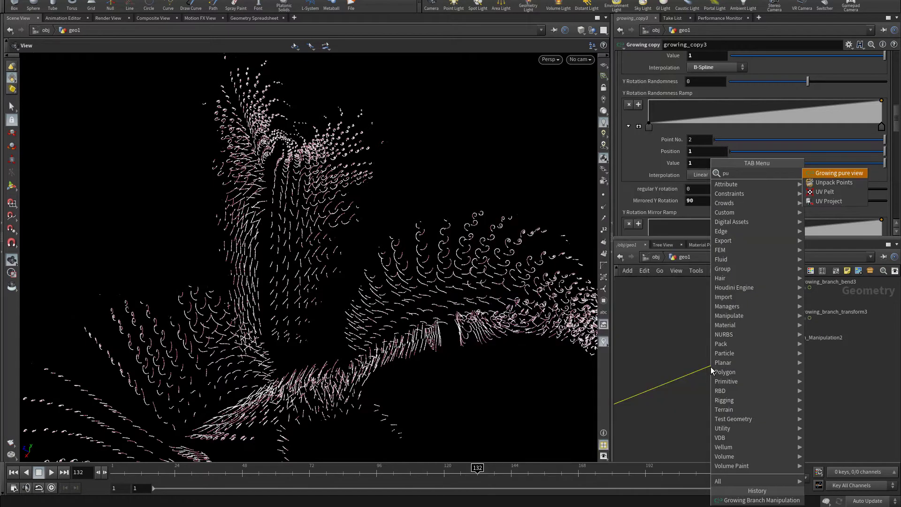
key(Return)
click(710, 367)
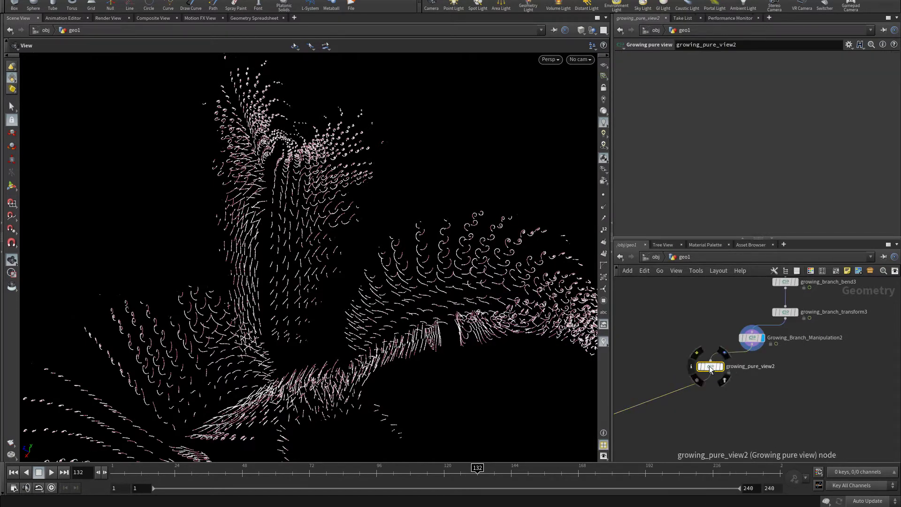
click(721, 366)
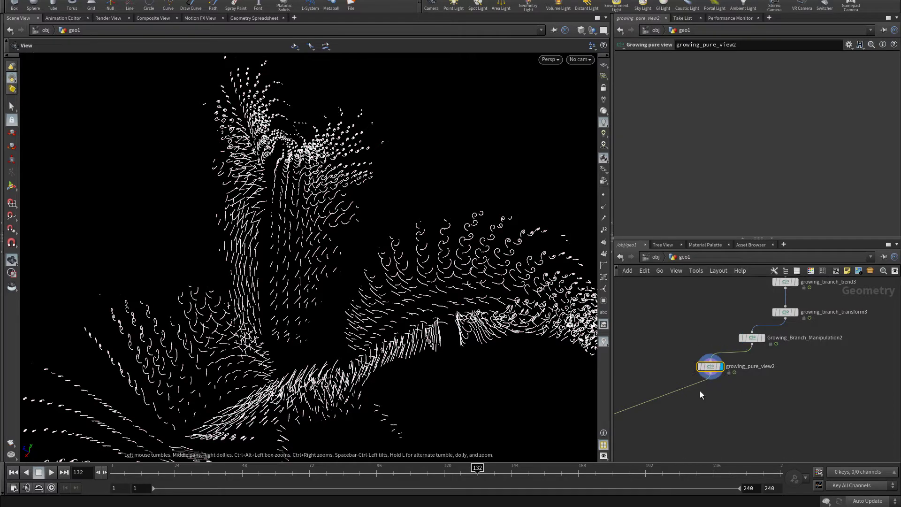
Step: Insert a Growing normal node after growing_pure_view2 and display its output
key(Tab)
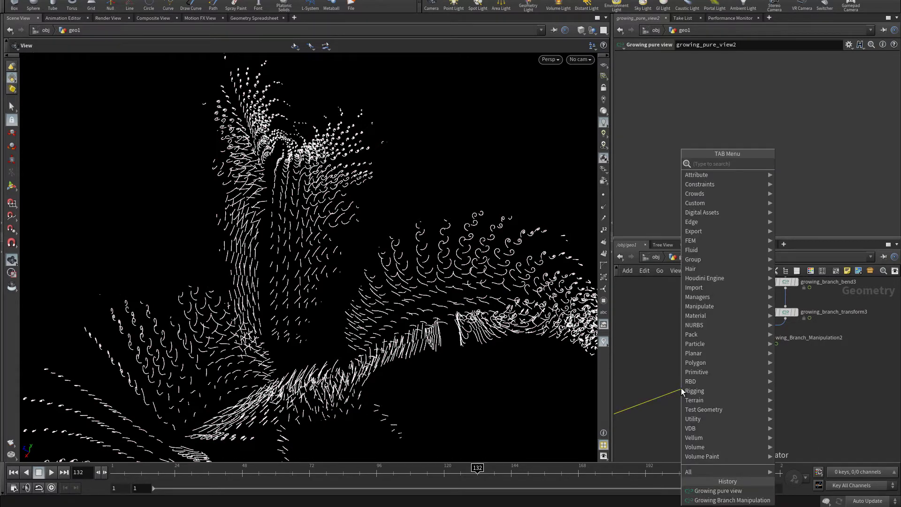
text(lea)
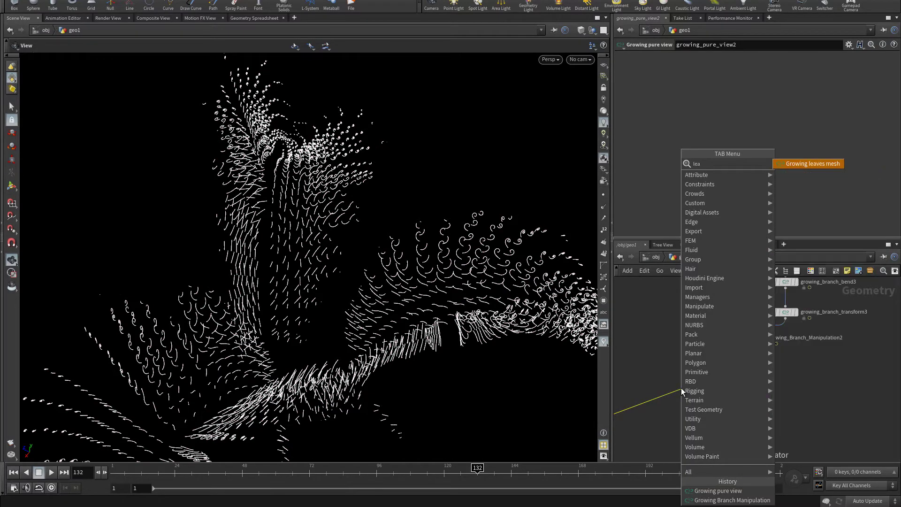
key(BackSpace)
key(BackSpace)
key(BackSpace)
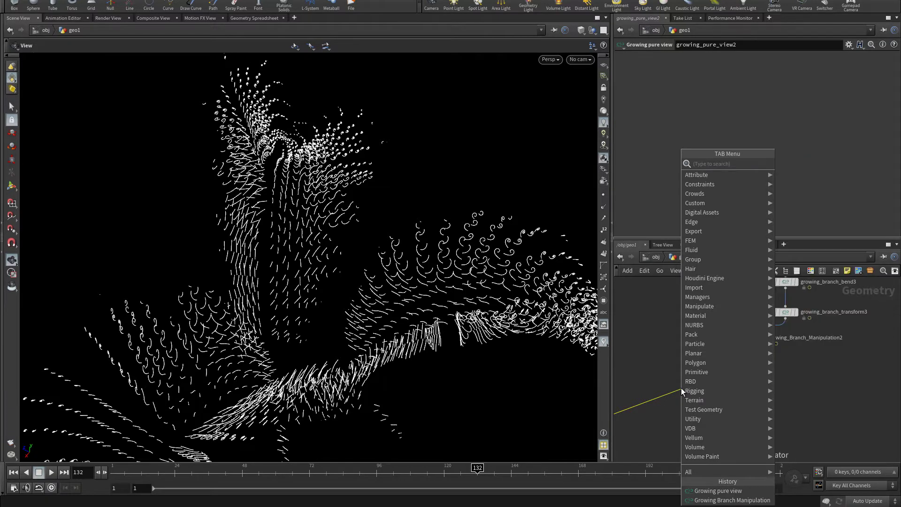
text(nor)
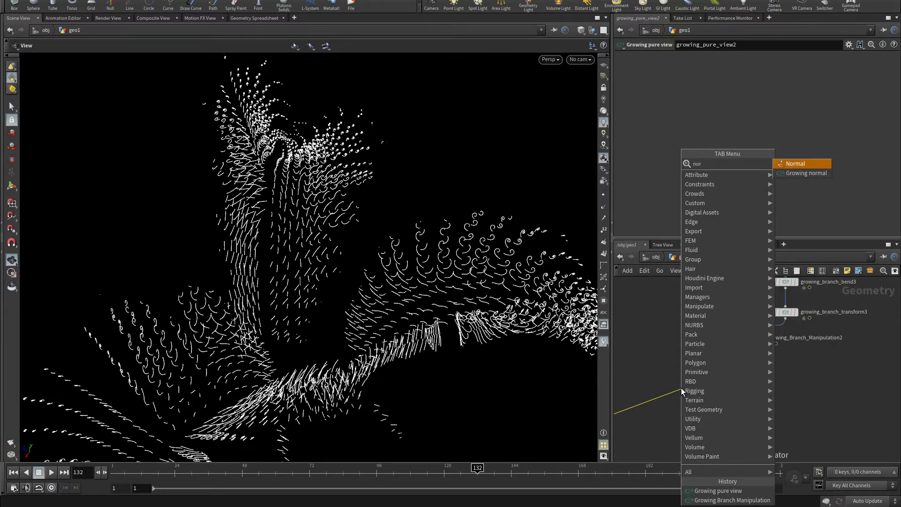
key(Down)
key(Return)
click(682, 392)
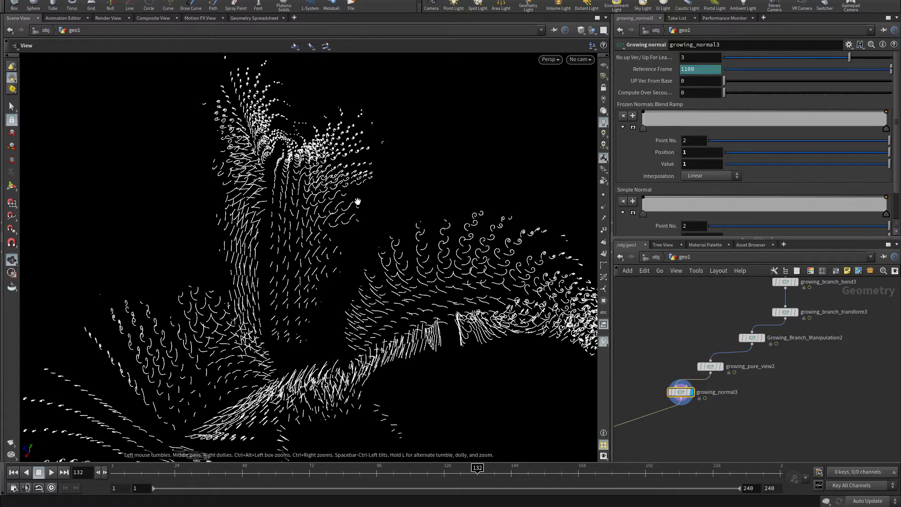
Step: Lower the No up Vec/Up For Leaves setting of growing_normal3 and drop the first Simple Normal ramp point to value 0
click(765, 57)
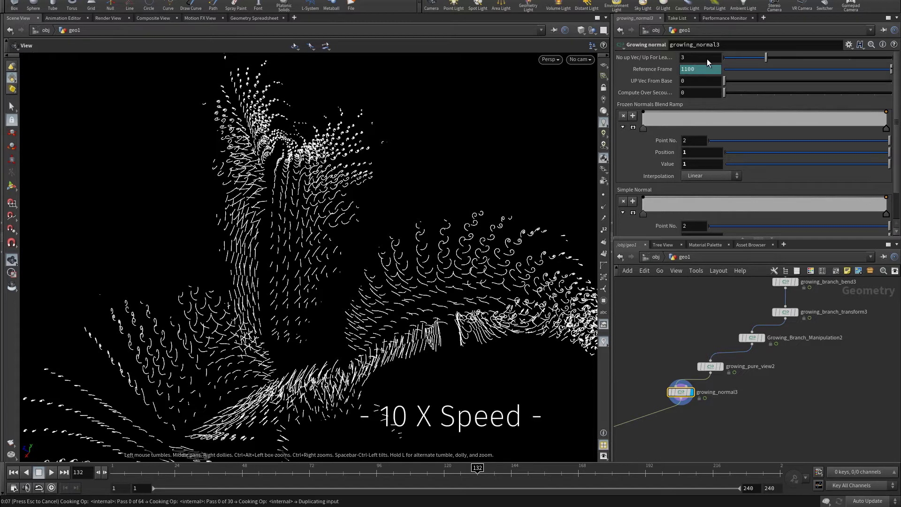
scroll(703, 202, down, 3)
drag(643, 164, 640, 185)
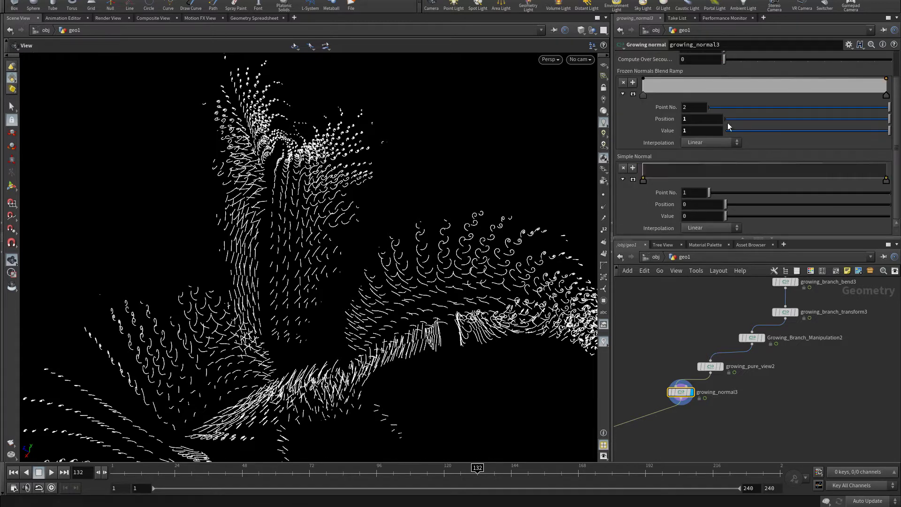
Step: Insert a Growing leaves mesh node after growing_normal3 and display its output
middle_drag(721, 436, 827, 324)
key(Tab)
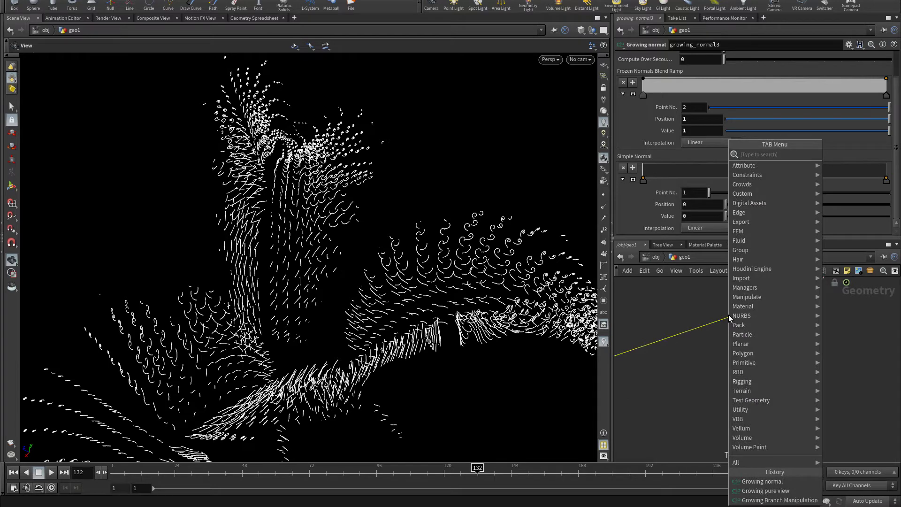
text(lea)
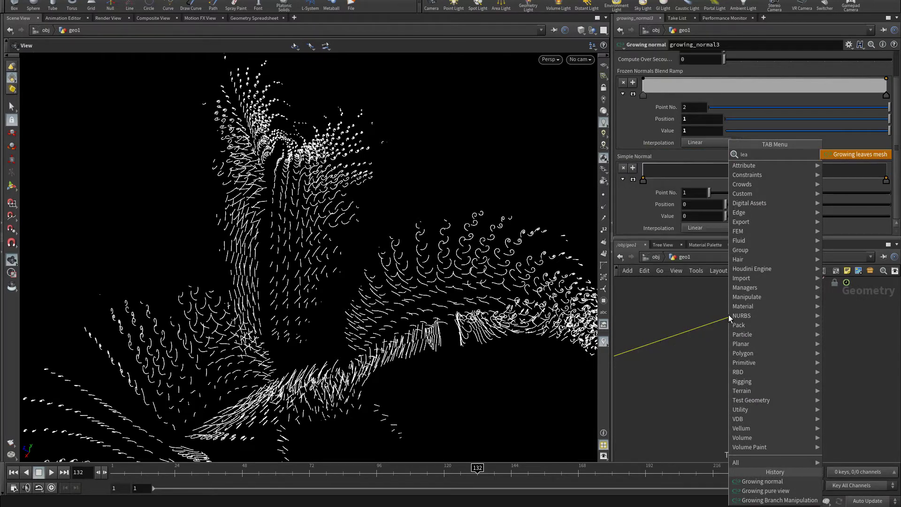
key(Return)
click(729, 318)
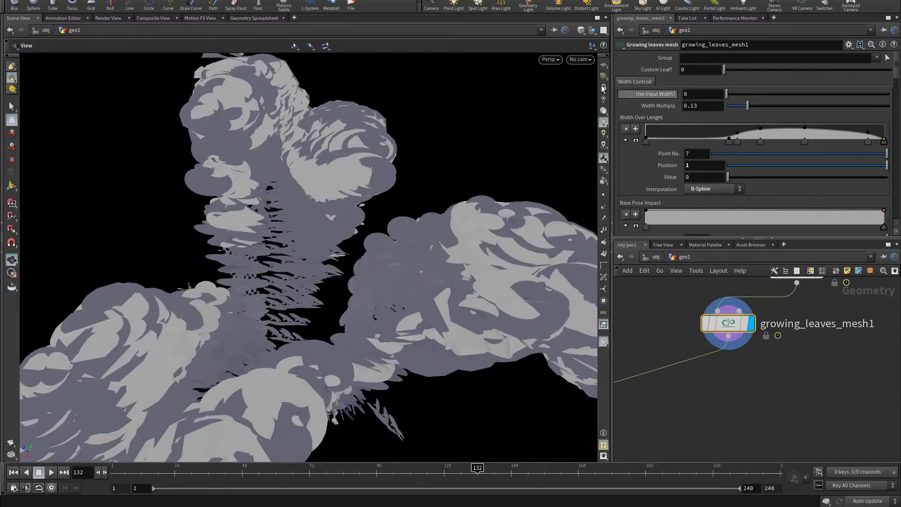
Step: Set the Width Multiply of growing_leaves_mesh1 to 0.01 and inspect the leaves up close
drag(702, 106, 581, 107)
text(.0)
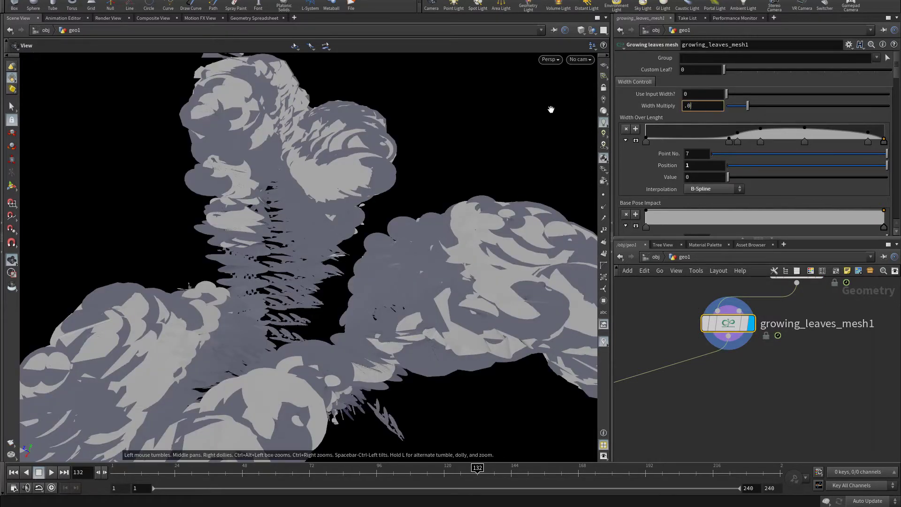
text(1)
key(Return)
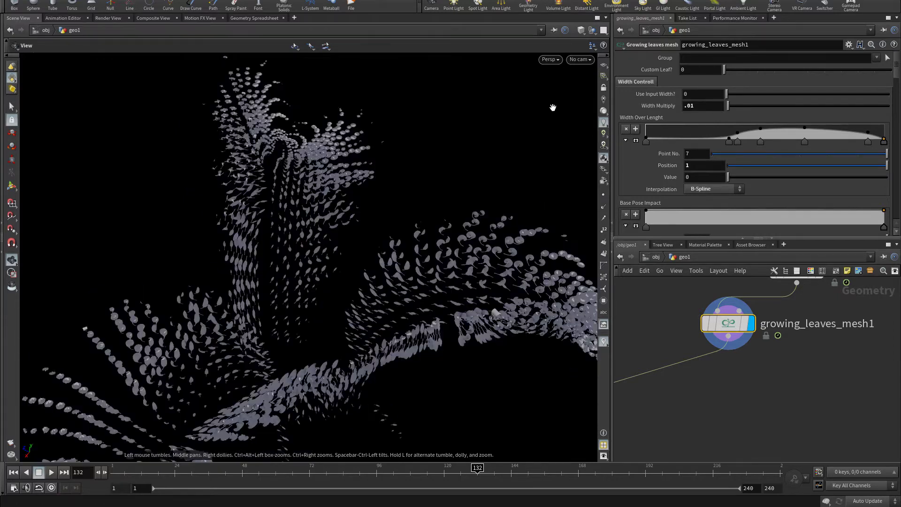
scroll(323, 243, up, 5)
drag(294, 240, 299, 260)
Step: Set the Width Multiply of growing_leaves_mesh1 to 0.005
double_click(687, 105)
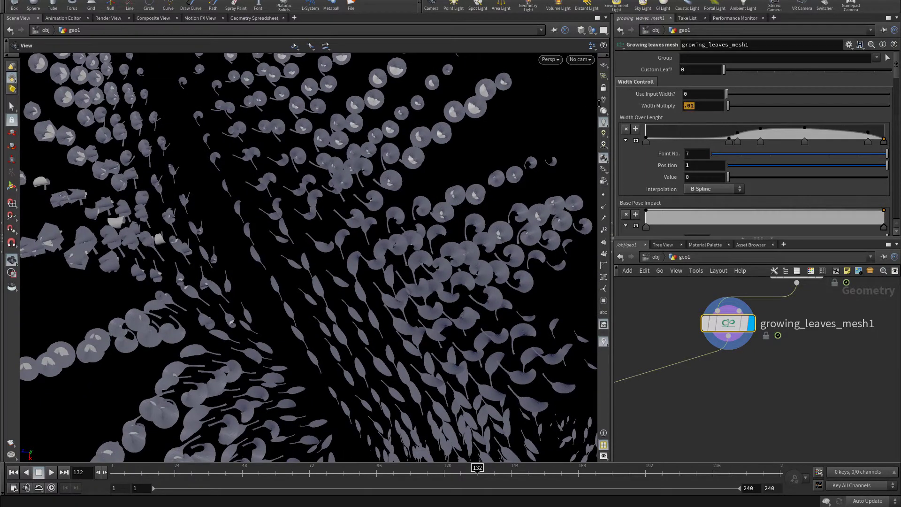
text(.0)
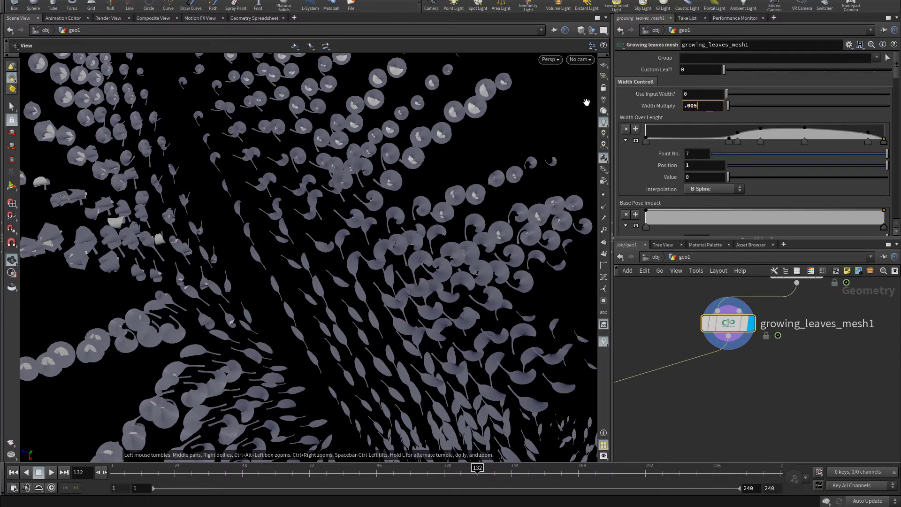
text(05)
key(Return)
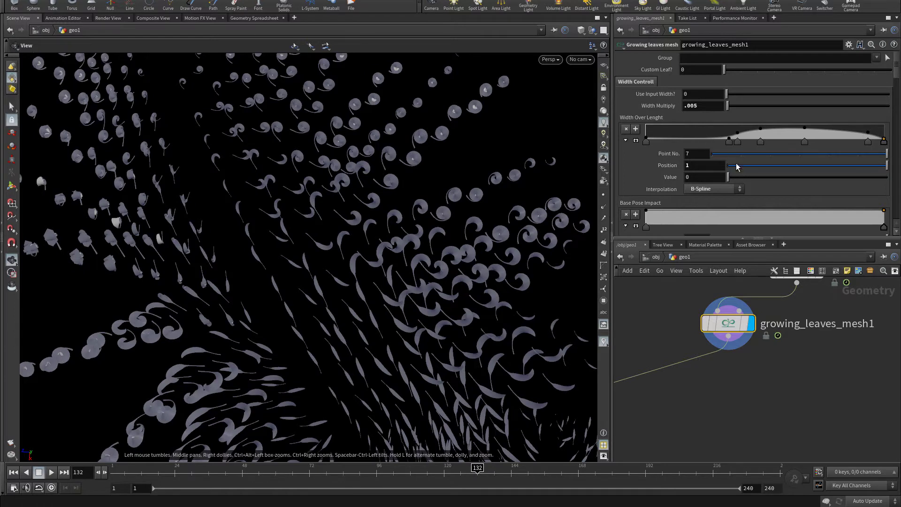
Step: Set the position of the second point in the leaf mesh's Width Over Length ramp to 0.05
click(738, 141)
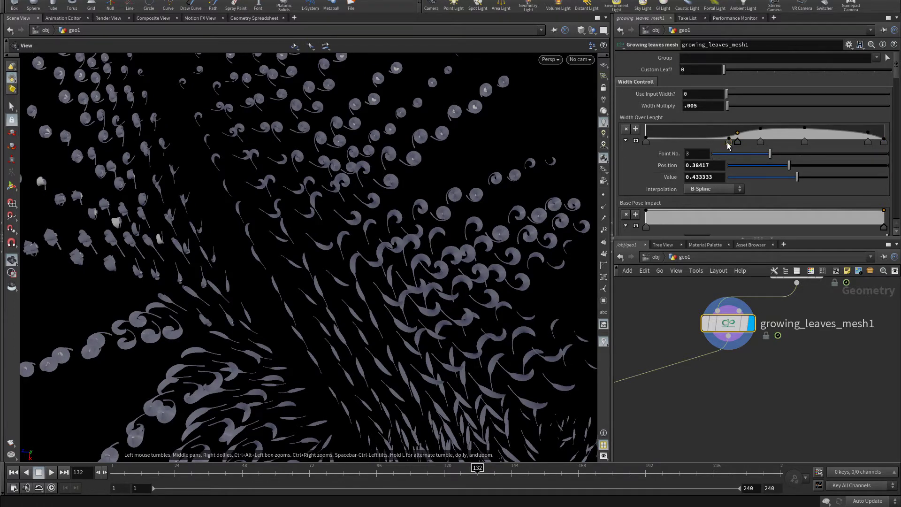
click(729, 141)
double_click(693, 179)
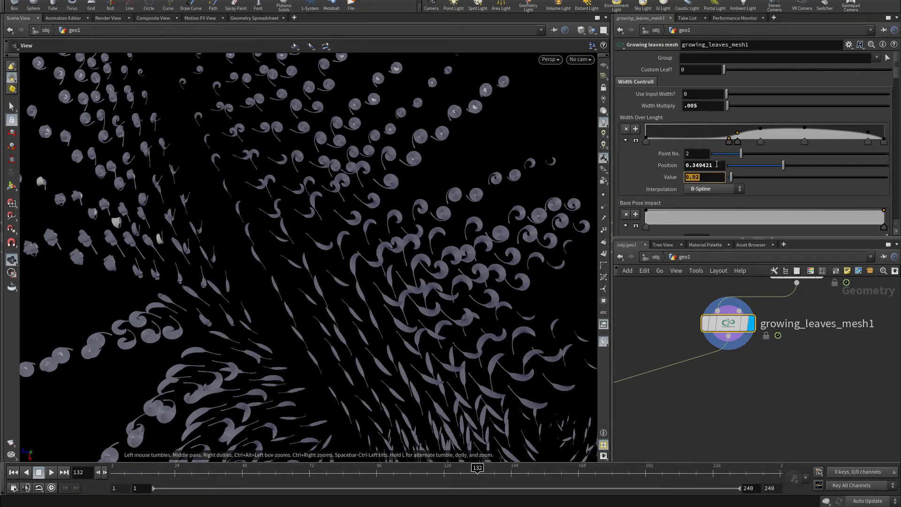
double_click(686, 166)
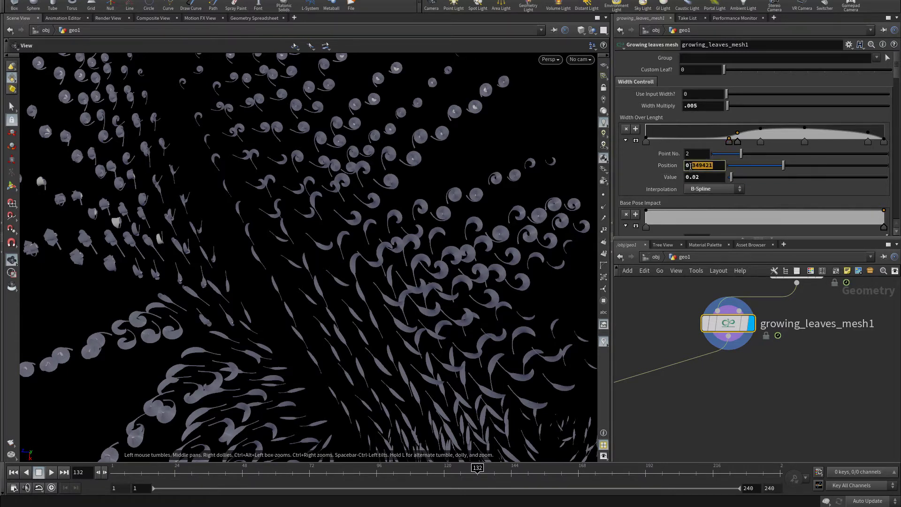
text(05)
key(Return)
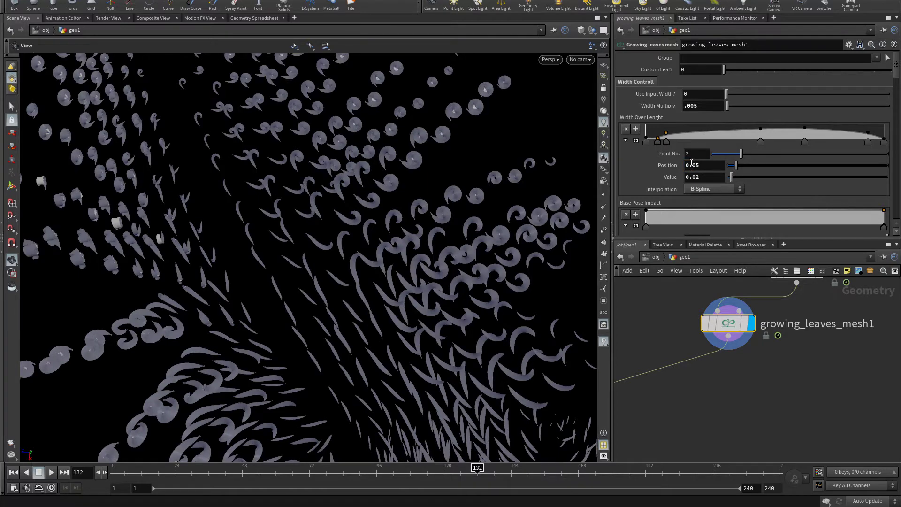
Step: Examine the shape and distribution of the leaves along the branches from several angles and distances
scroll(342, 262, down, 5)
drag(342, 263, 362, 243)
right_drag(362, 243, 553, 231)
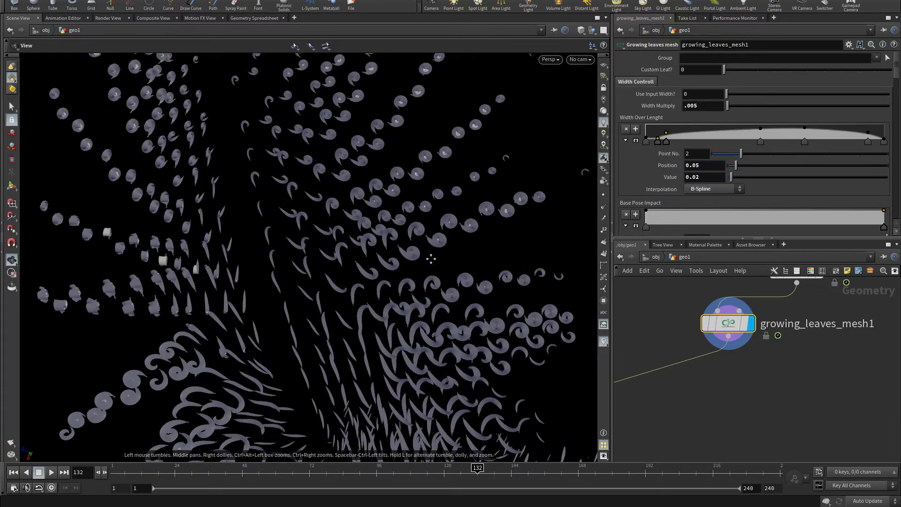
drag(430, 258, 236, 214)
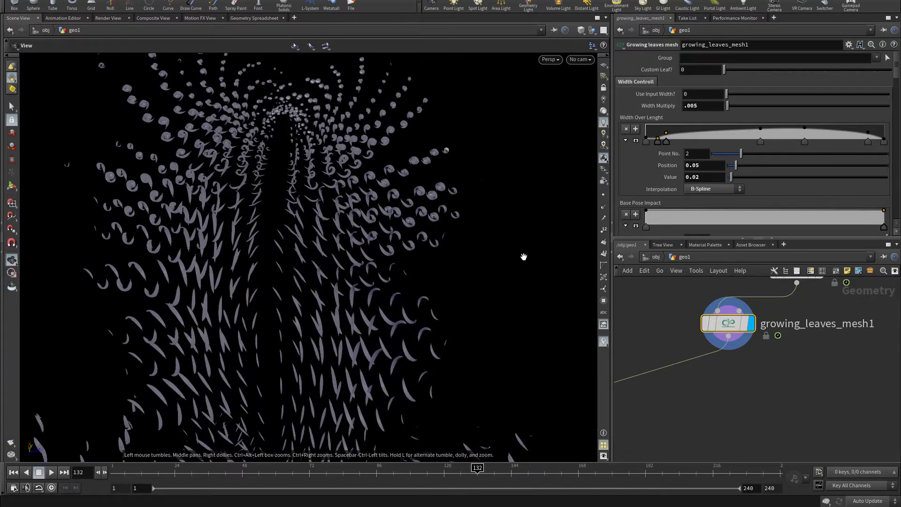
scroll(757, 356, down, 7)
scroll(792, 357, down, 5)
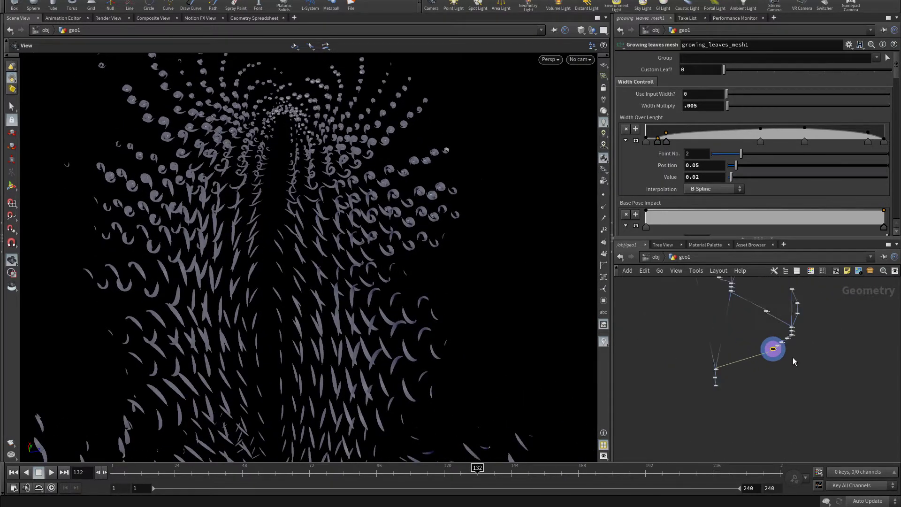
middle_drag(794, 358, 770, 427)
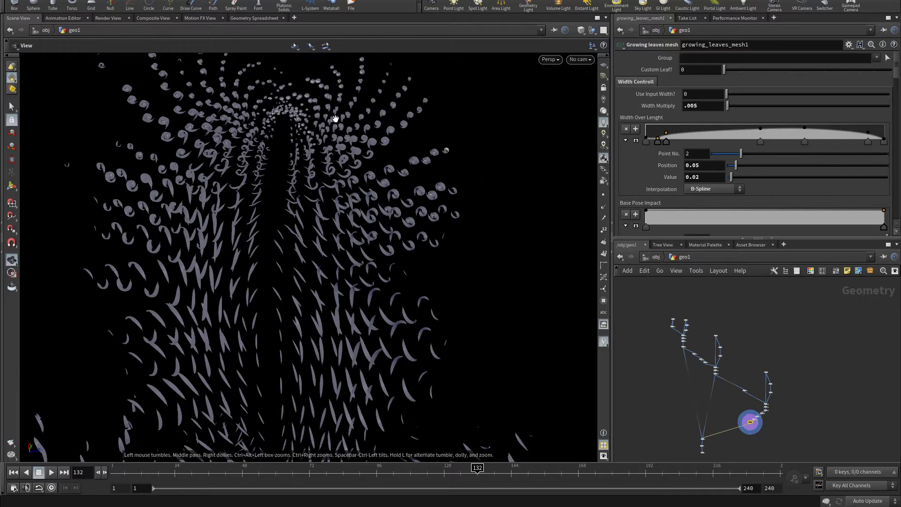
drag(335, 118, 328, 136)
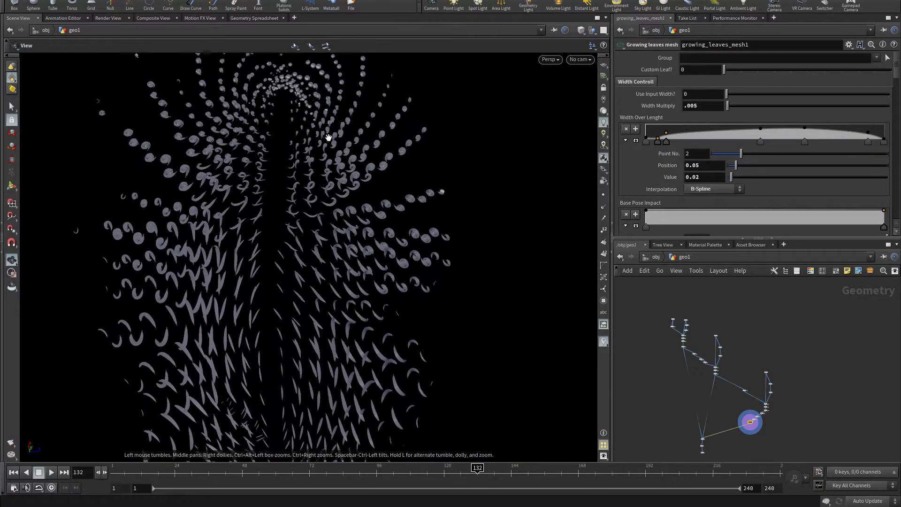
right_drag(247, 138, 66, 98)
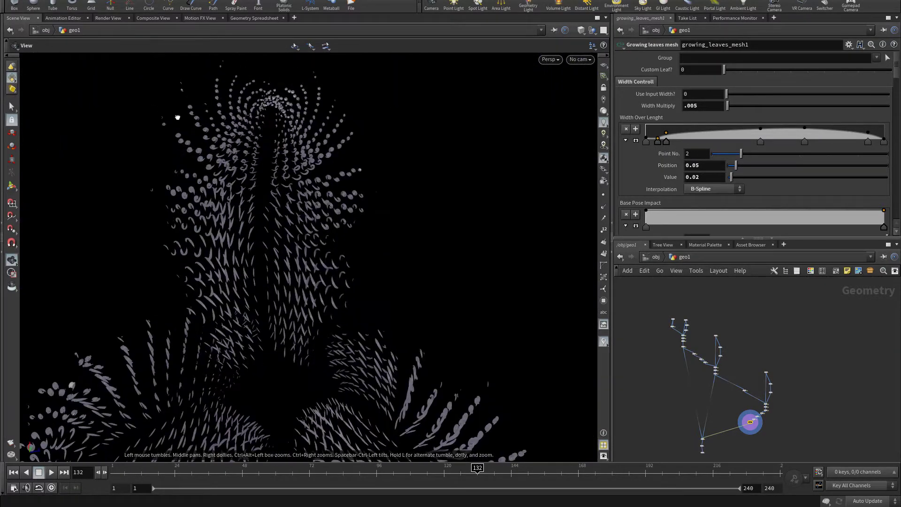
drag(177, 117, 165, 118)
right_drag(165, 118, 461, 244)
Step: Open the Density Controllers of growing_copy3 and switch the scene's update mode to Manual
scroll(712, 360, down, 4)
scroll(725, 359, up, 9)
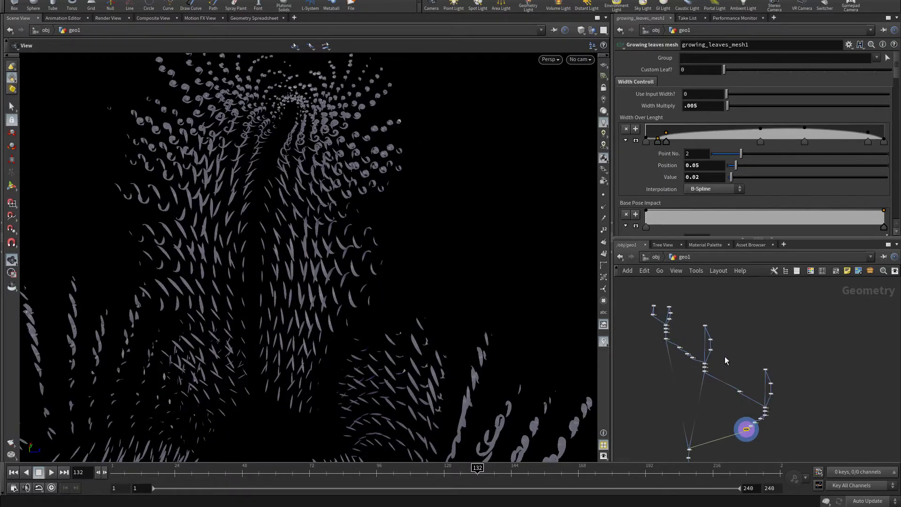
middle_drag(722, 319, 747, 346)
scroll(734, 332, up, 3)
middle_drag(715, 295, 659, 206)
middle_drag(609, 352, 733, 376)
click(767, 377)
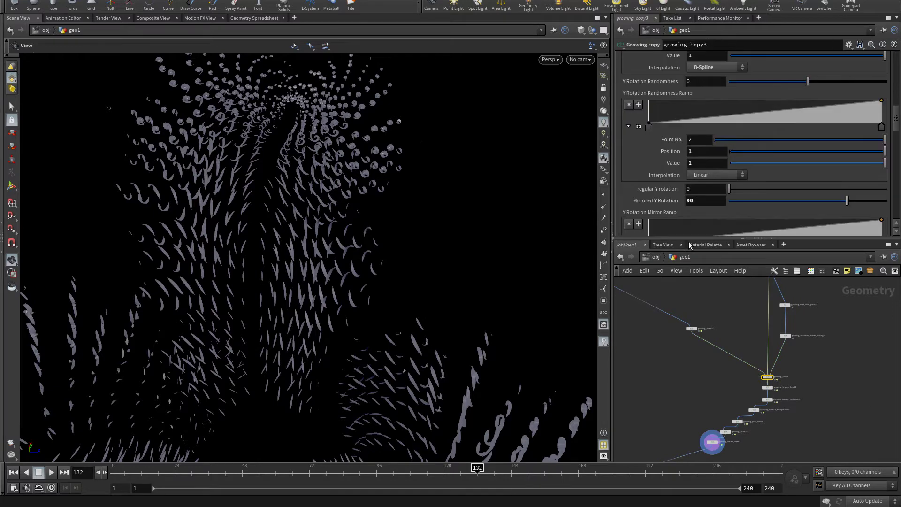
drag(897, 122, 897, 52)
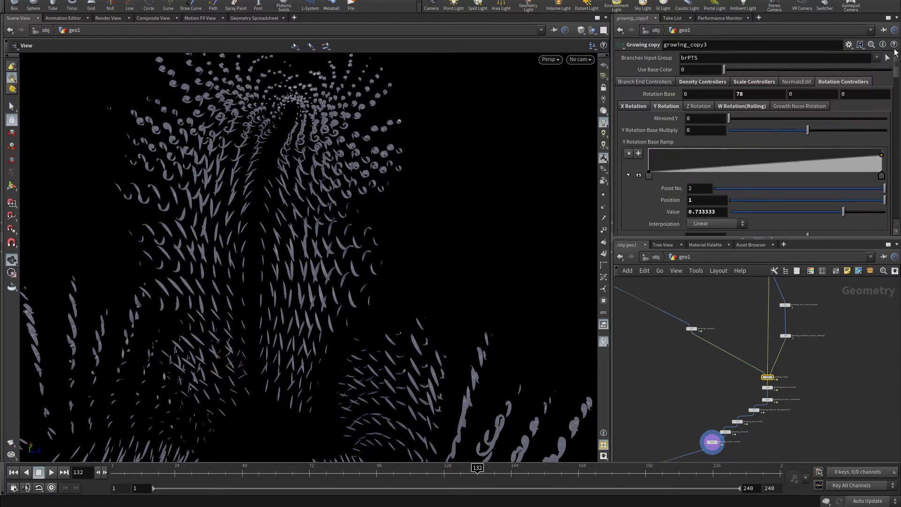
click(700, 82)
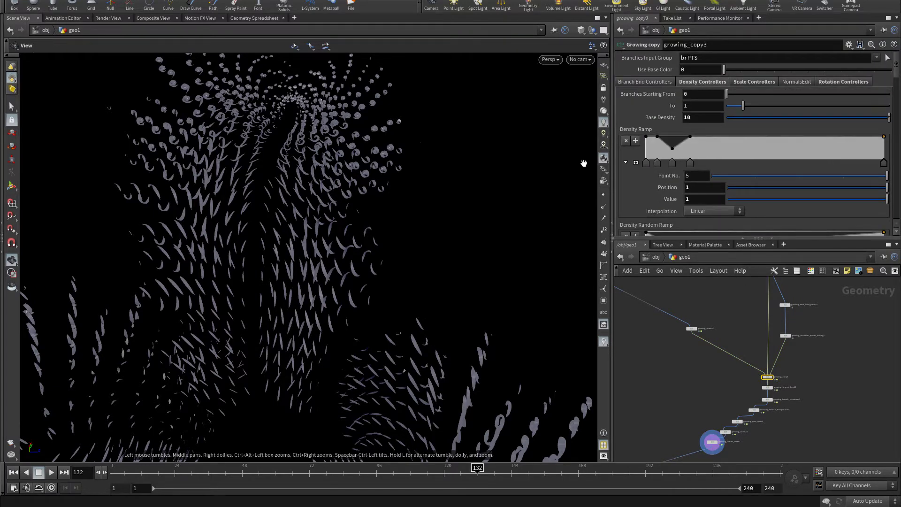
click(867, 498)
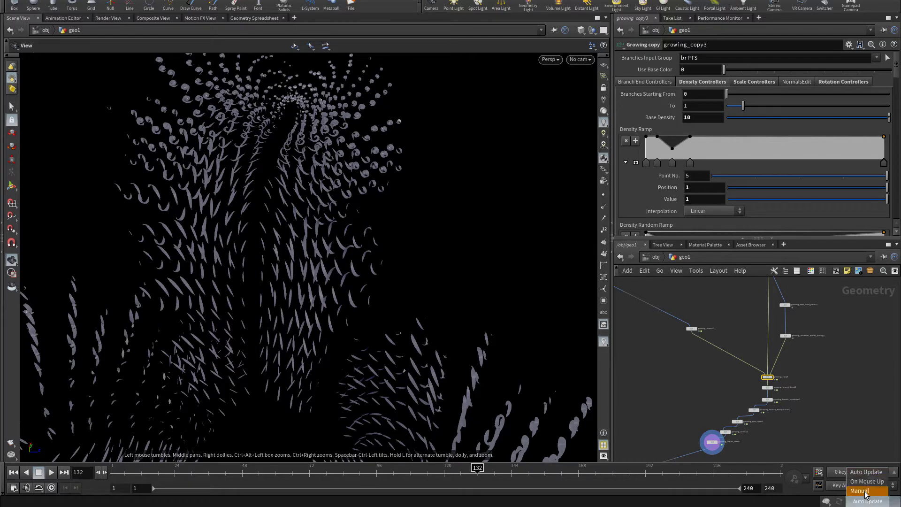
click(866, 491)
Step: Set the Base Density of growing_copy3 to 1 and delete the lowered third point from its Density Ramp
click(691, 116)
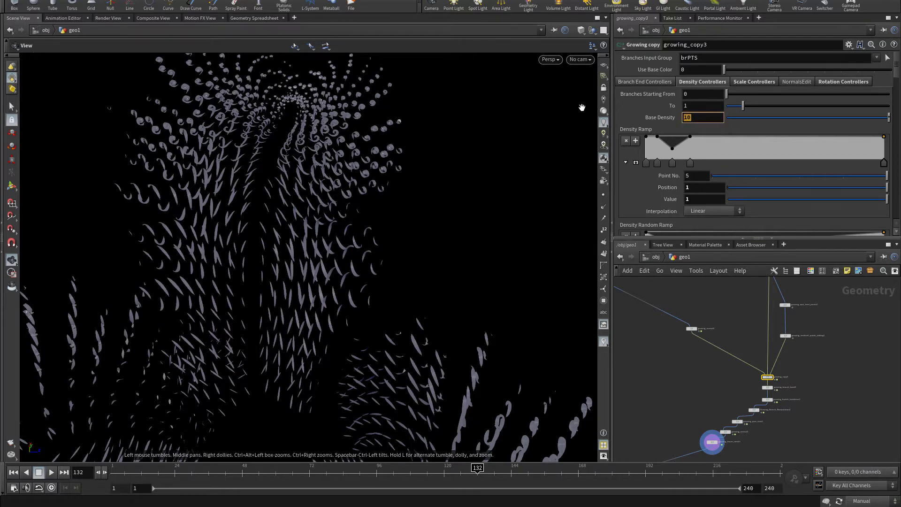
text(1)
key(Return)
click(671, 164)
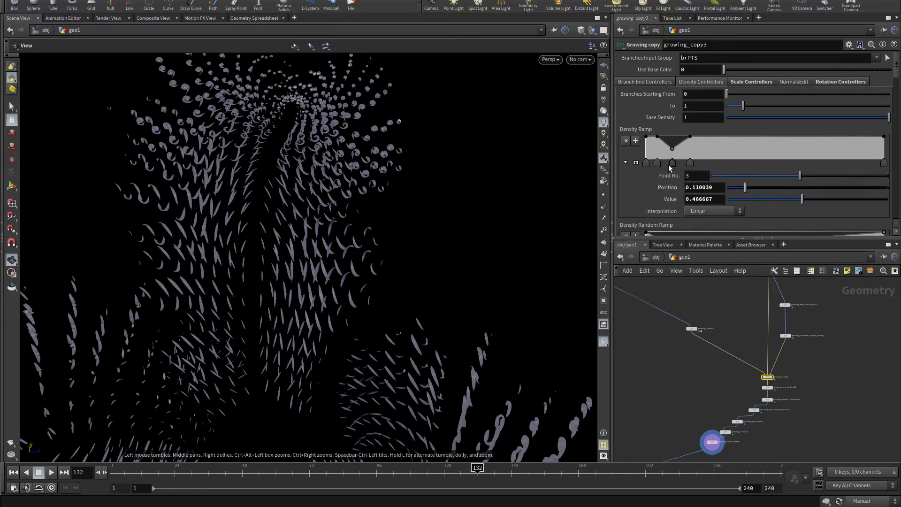
key(Delete)
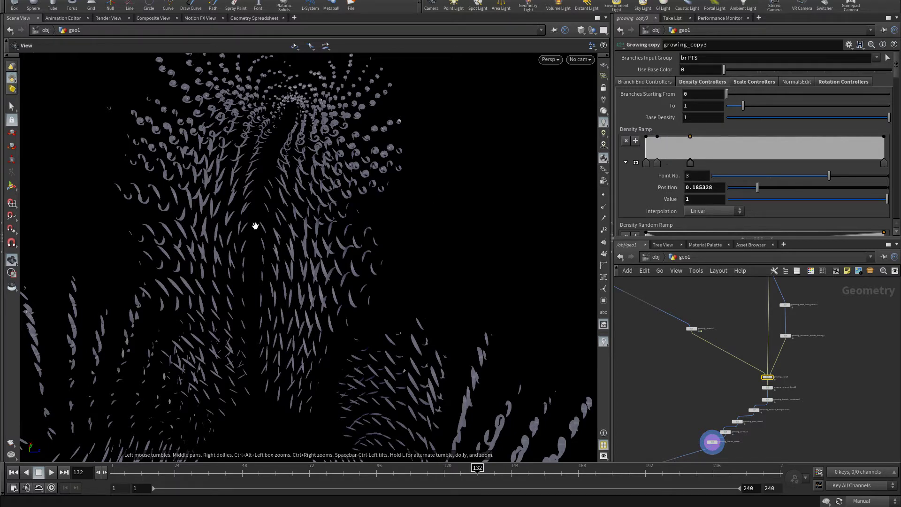
Step: Set the Force Total Count of growing_next_level_points2 to 70
middle_drag(668, 378, 686, 408)
scroll(684, 404, down, 5)
middle_drag(728, 360, 792, 406)
scroll(700, 361, up, 4)
scroll(704, 366, up, 3)
click(753, 372)
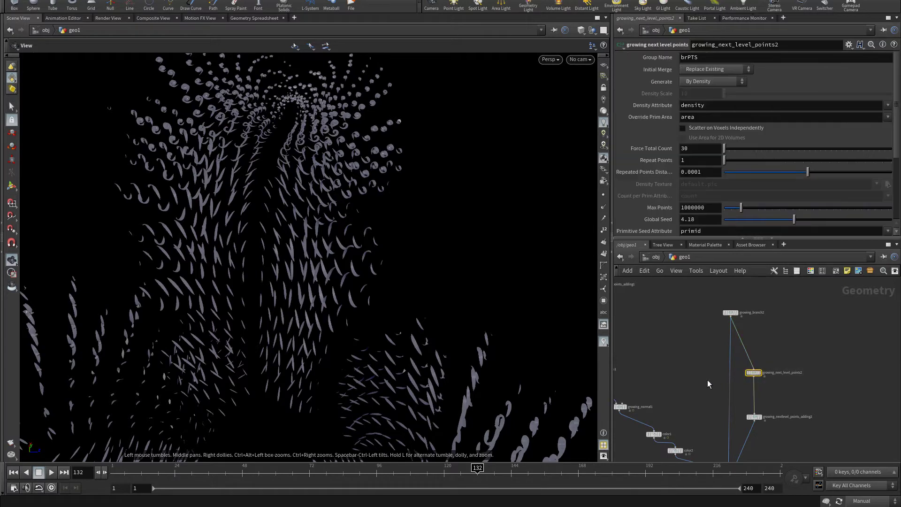
click(700, 147)
text(70)
key(Return)
scroll(795, 317, down, 5)
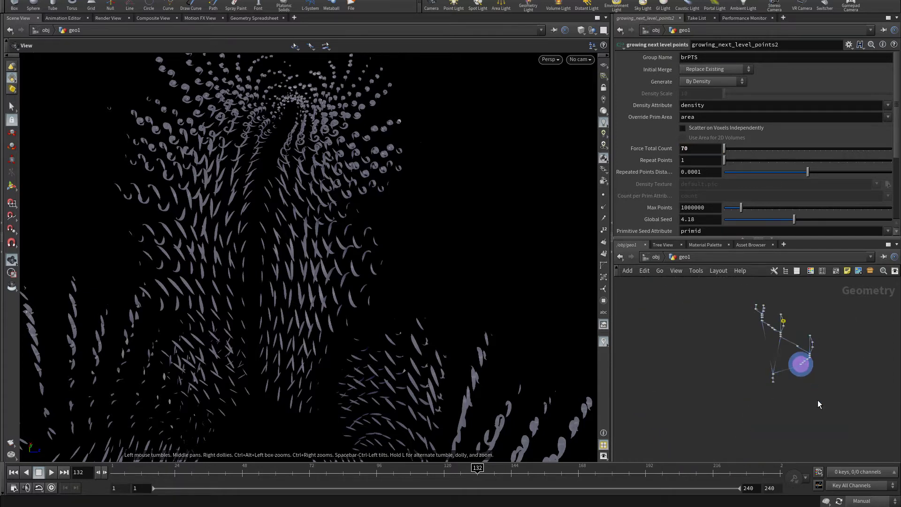
Step: Switch the scene's update mode to Auto Update so the new branch count is computed
scroll(818, 400, up, 4)
middle_drag(814, 347, 802, 420)
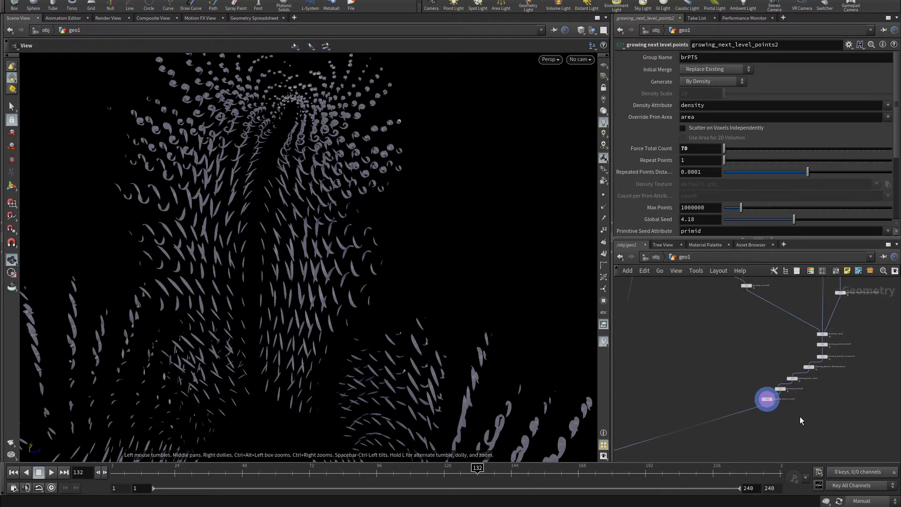
scroll(799, 416, down, 4)
click(869, 500)
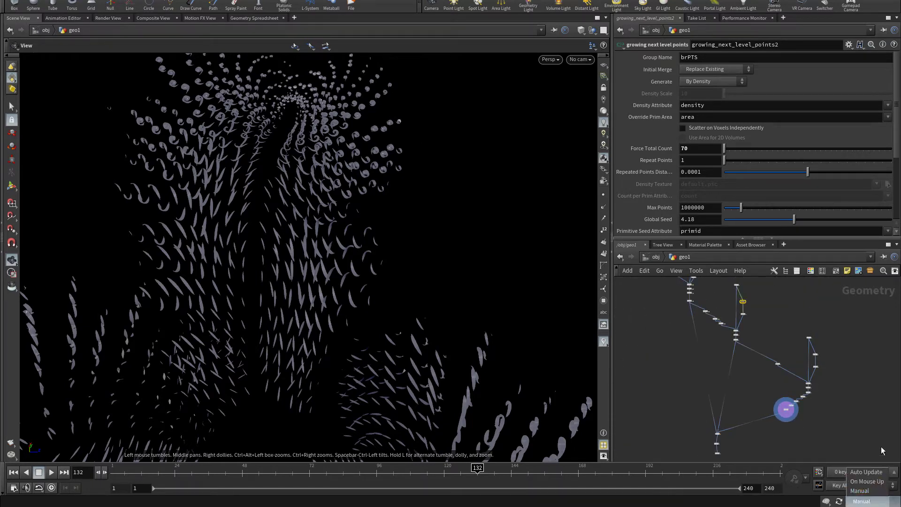
click(866, 472)
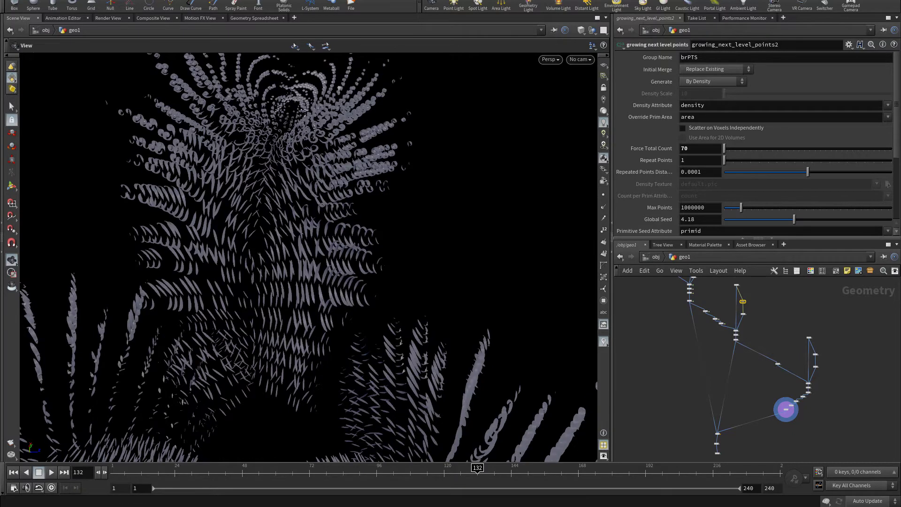
Step: Inspect the leaf coverage around the plant and set the Force Total Count of growing_next_level_points2 to 120
drag(322, 200, 241, 220)
right_drag(241, 219, 416, 262)
drag(416, 261, 414, 235)
right_drag(414, 235, 336, 243)
drag(336, 244, 238, 223)
middle_drag(768, 368, 733, 399)
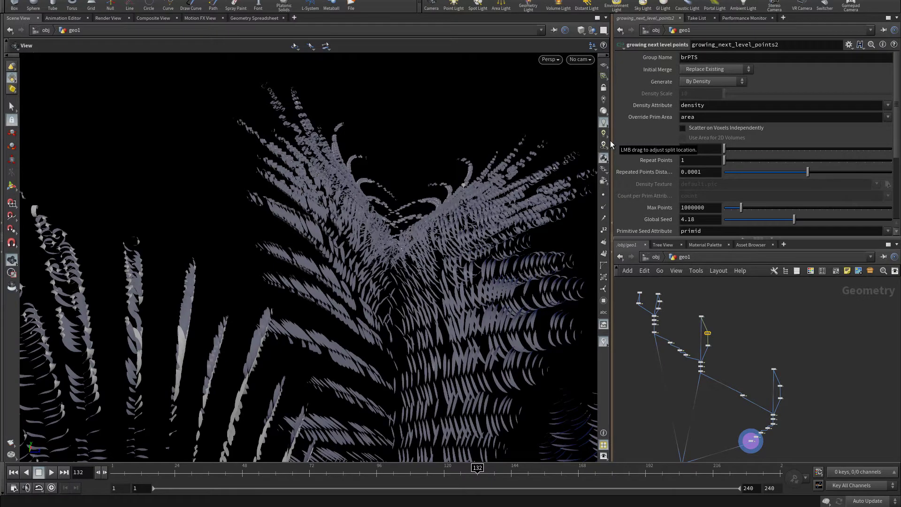
drag(406, 197, 400, 315)
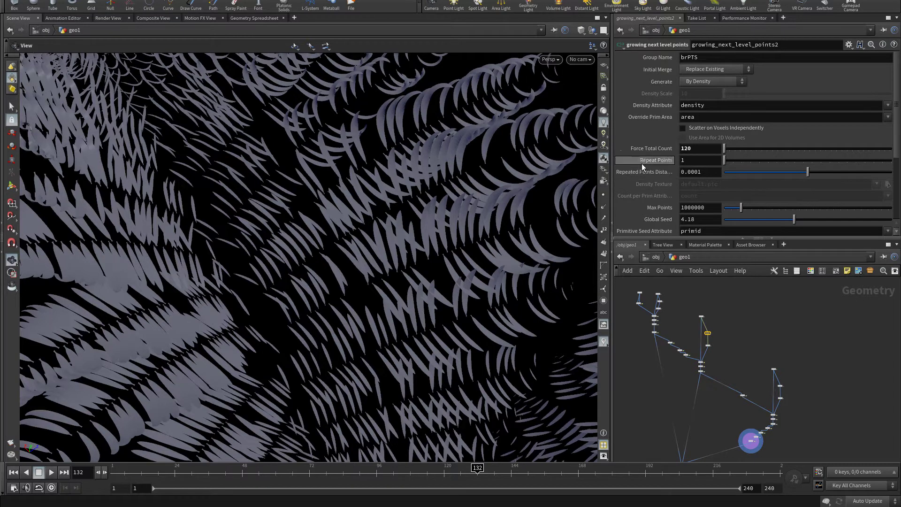
Step: Set the Repeat Points of growing_next_level_points2 to 2
click(697, 160)
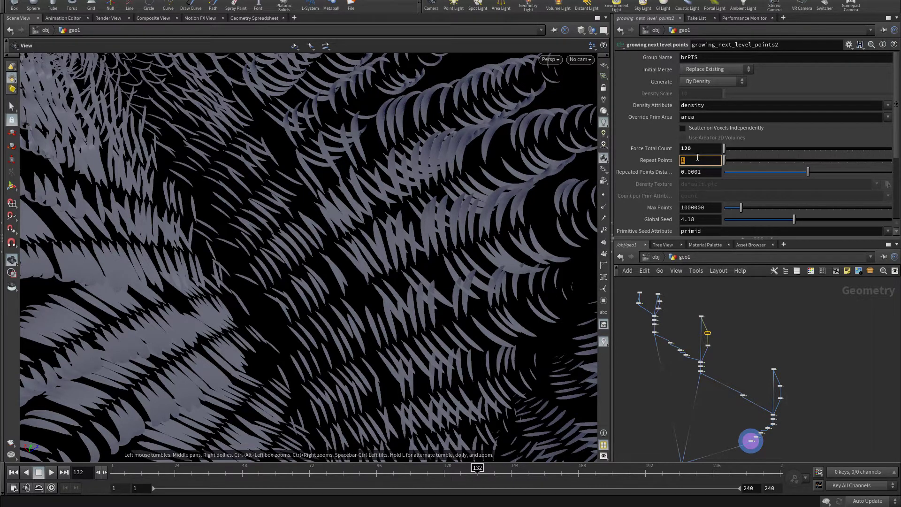
right_drag(406, 255, 832, 262)
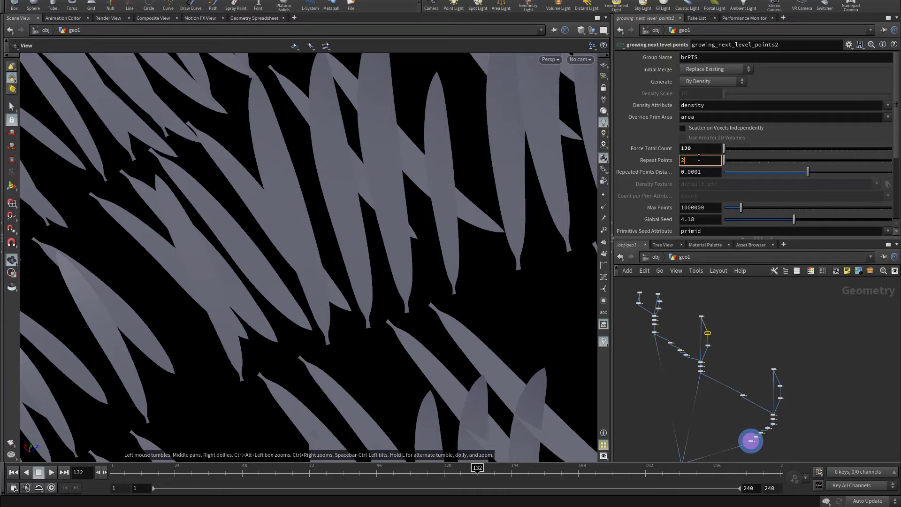
key(Return)
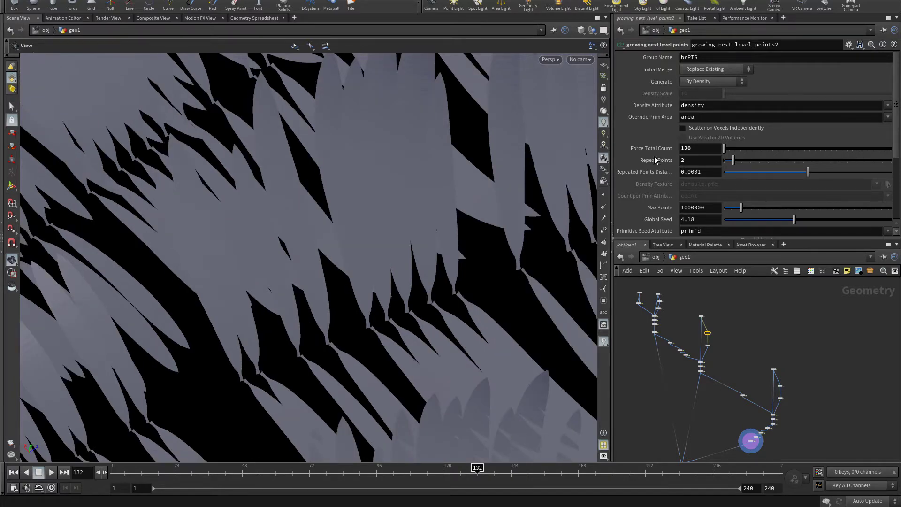
Step: Examine the doubled leaves from several angles and check the geometry information of growing_leaves_mesh1
right_drag(391, 295, 205, 271)
drag(205, 271, 167, 244)
right_drag(167, 244, 384, 262)
middle_drag(384, 261, 159, 241)
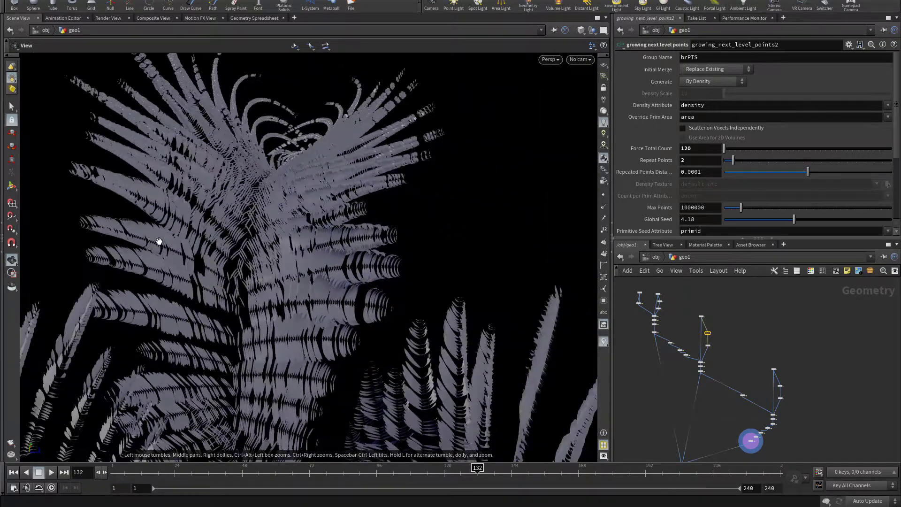
mouse_move(159, 242)
mouse_down()
mouse_move(168, 290)
mouse_move(148, 252)
mouse_up()
middle_drag(812, 412, 757, 399)
scroll(719, 384, up, 5)
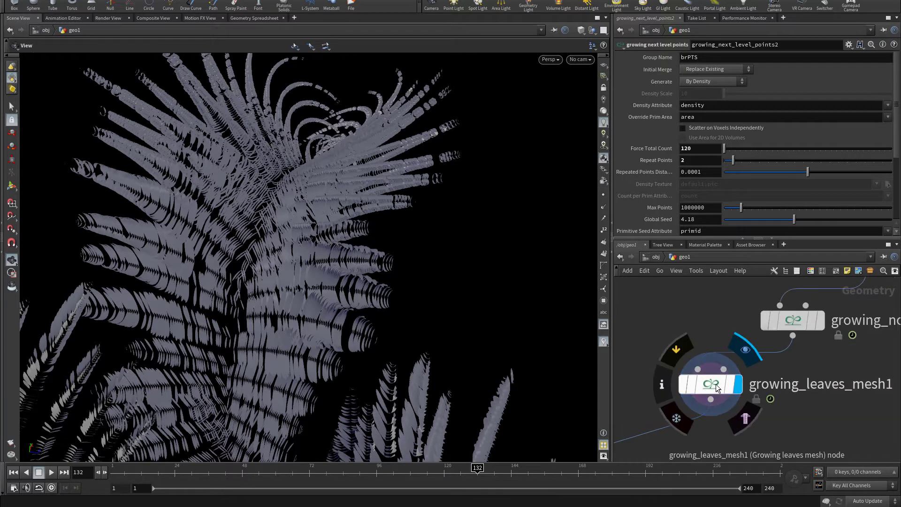
middle_click(717, 384)
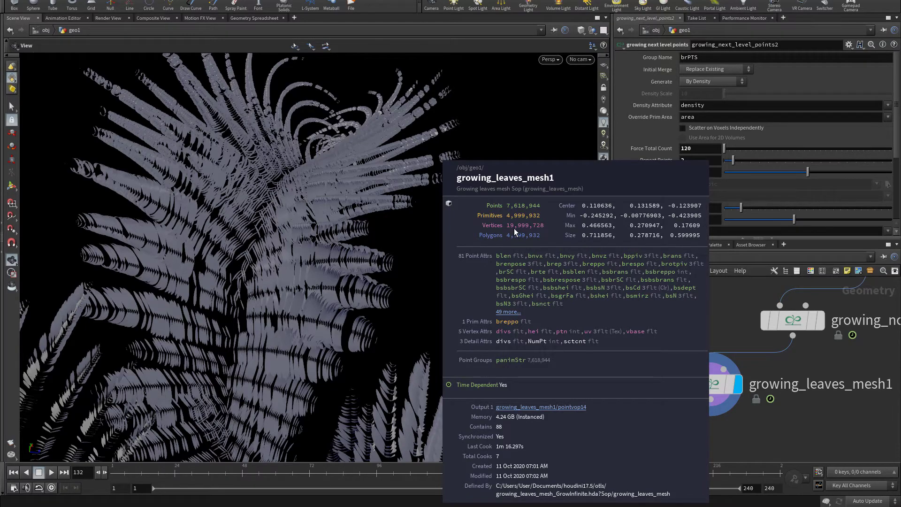
mouse_move(274, 270)
mouse_down()
mouse_move(267, 313)
mouse_move(278, 343)
mouse_move(277, 260)
mouse_up()
right_drag(277, 260, 416, 282)
drag(334, 248, 272, 308)
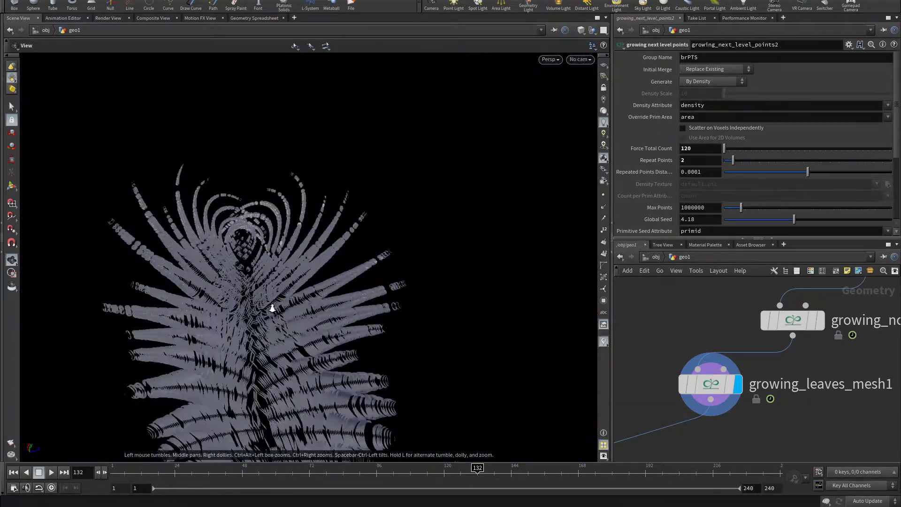
Step: Switch the scene's update mode to Manual
scroll(272, 308, down, 3)
scroll(699, 402, down, 4)
scroll(751, 412, up, 4)
scroll(809, 426, down, 2)
click(867, 501)
click(863, 494)
middle_drag(772, 396, 766, 408)
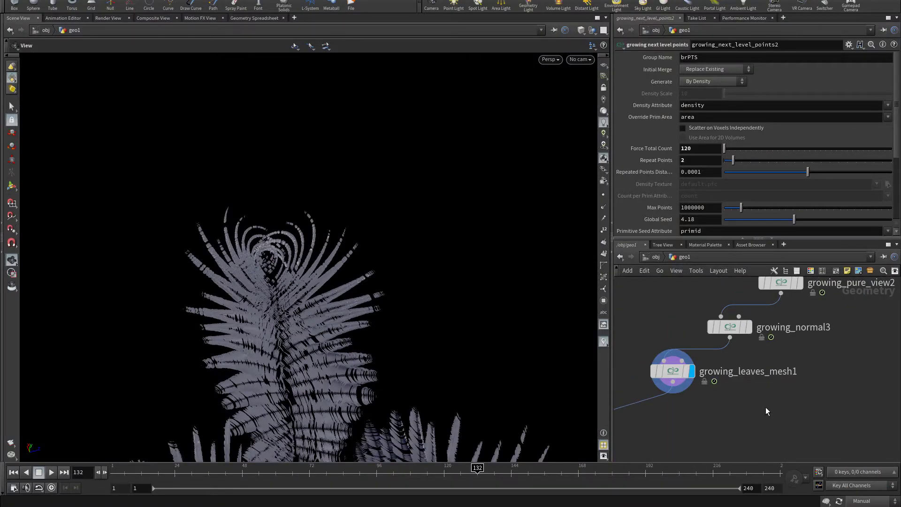
Step: Make room below growing_normal3 and insert a Smooth node between it and growing_leaves_mesh1
drag(319, 300, 479, 282)
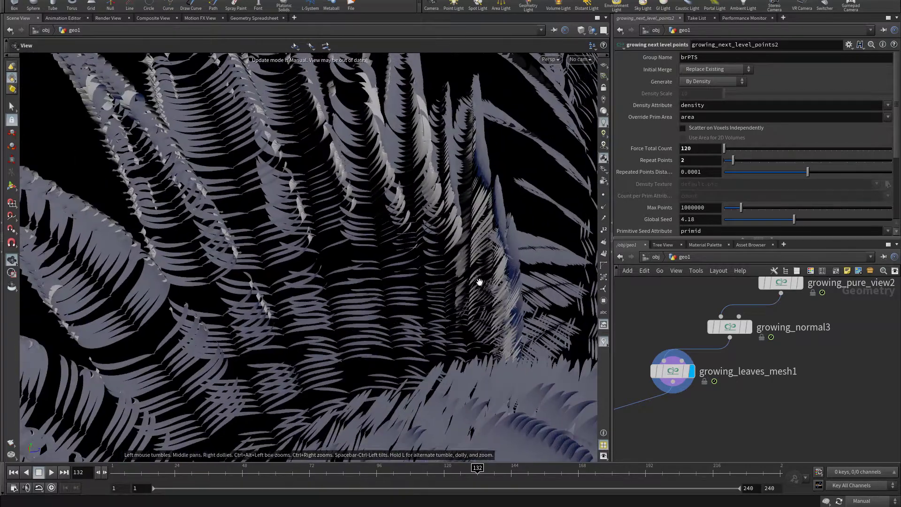
middle_drag(832, 357, 831, 376)
shift+drag(736, 347, 761, 319)
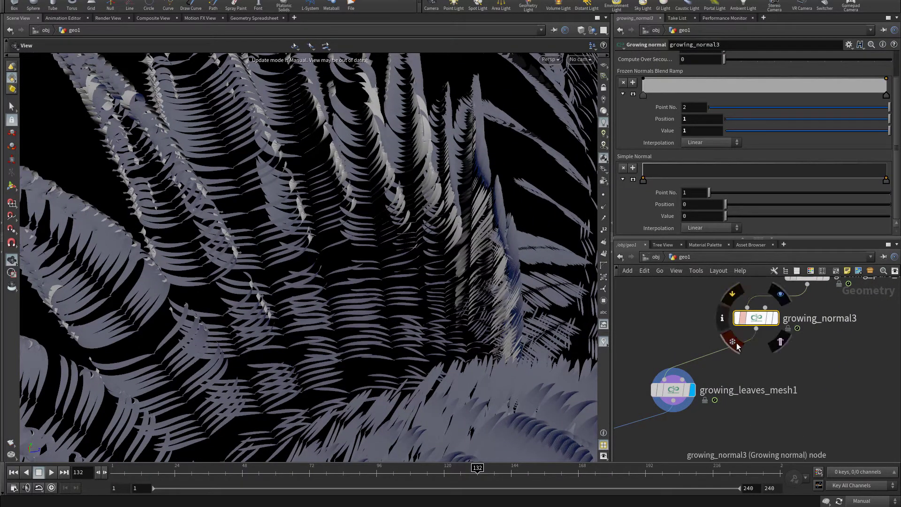
key(Tab)
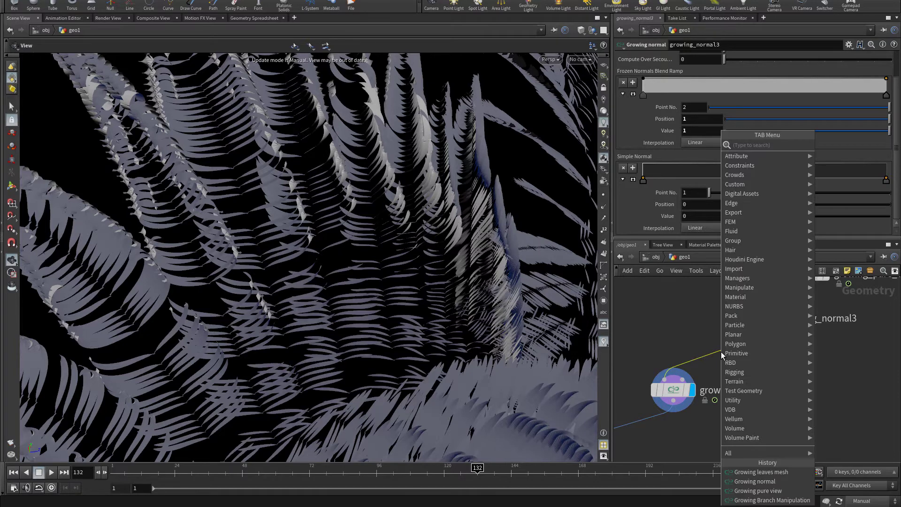
text(smoo)
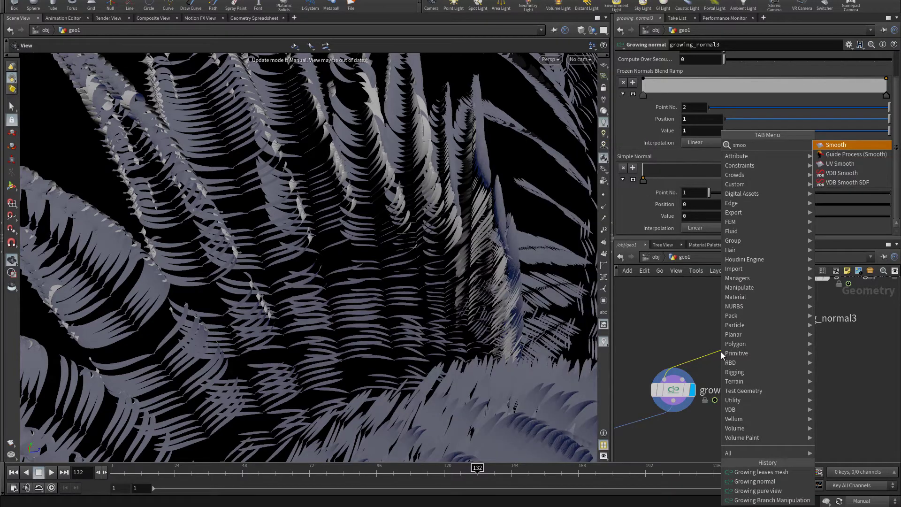
key(Return)
click(720, 354)
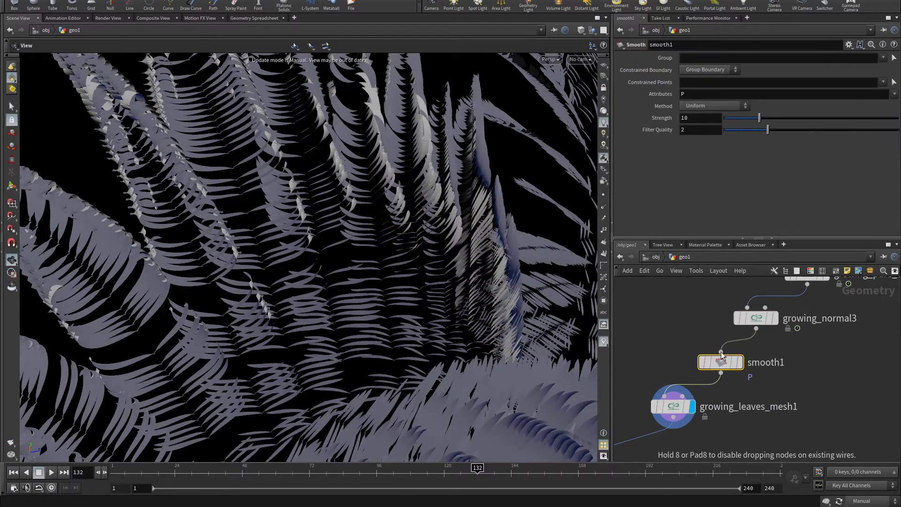
Step: On smooth1, set Constrained Boundary to None, Attributes to N up and Filter Quality to 1
click(713, 70)
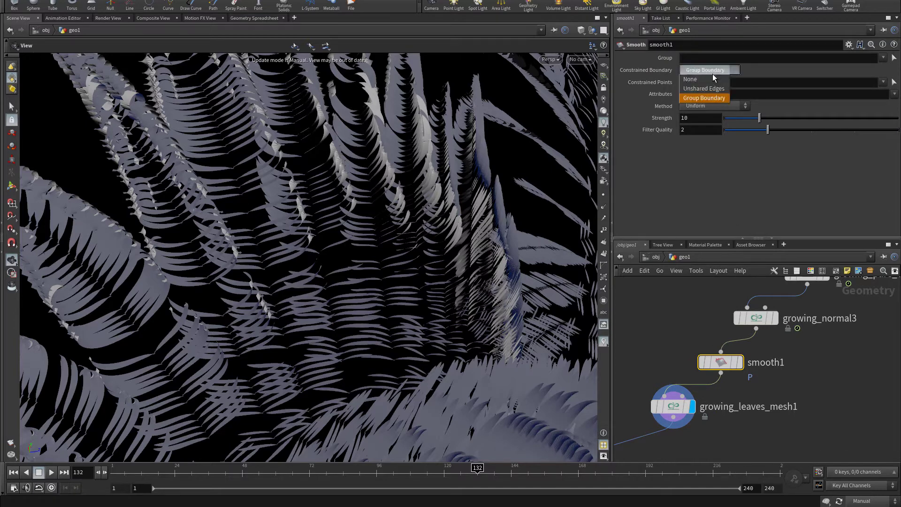
click(709, 80)
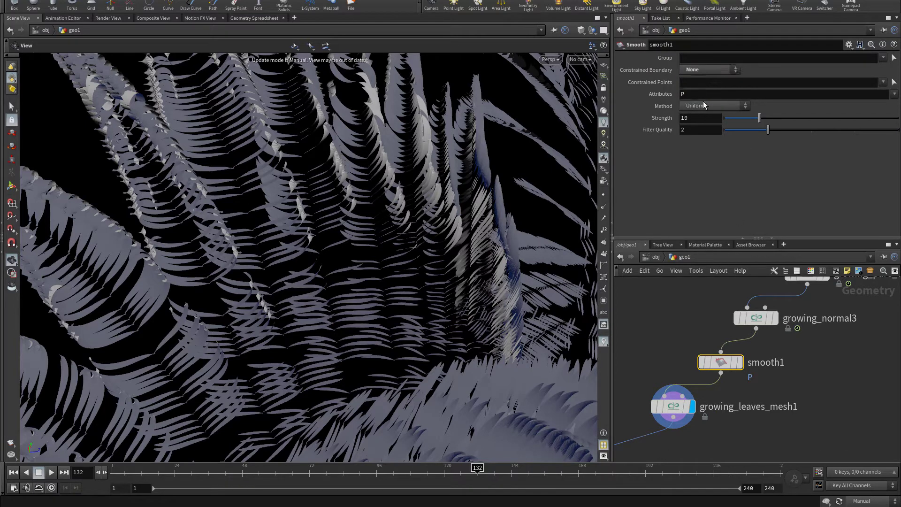
click(701, 94)
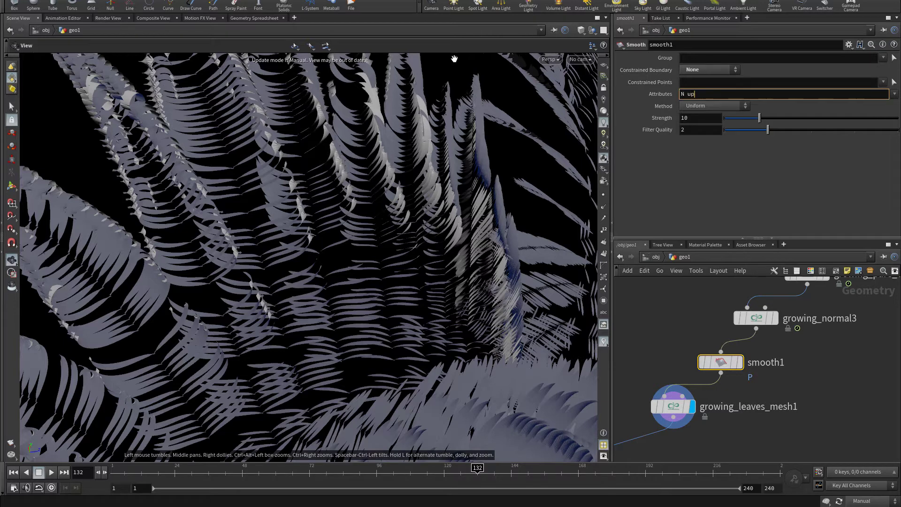
key(Return)
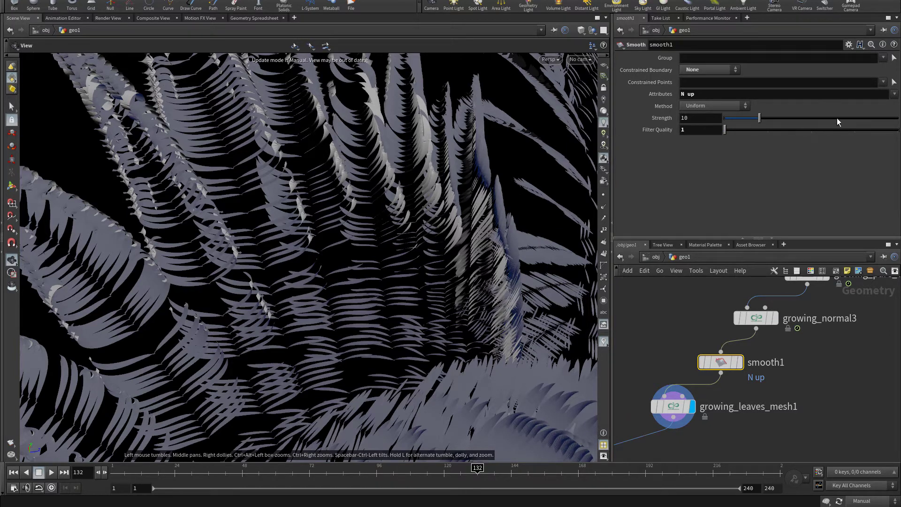
Step: Set the Strength of smooth1 to 50 and switch the scene's update mode to Auto Update
drag(822, 118, 827, 113)
click(870, 502)
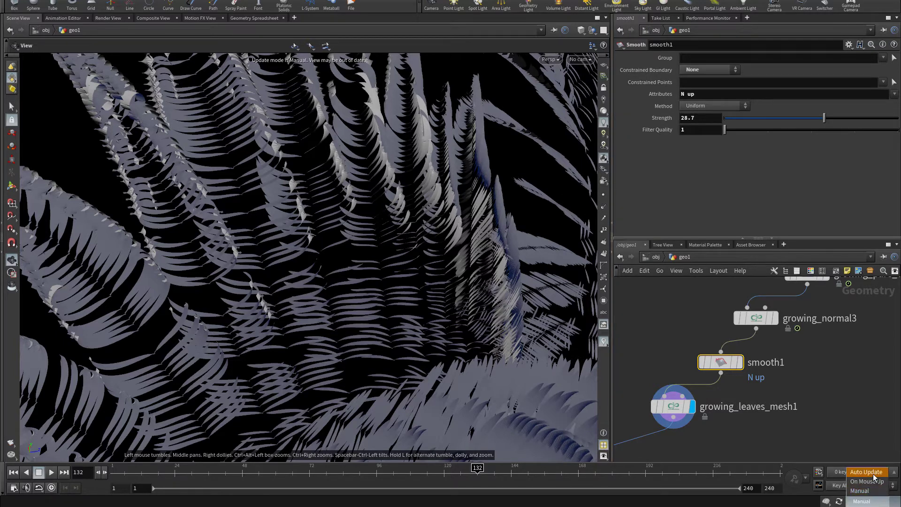
click(868, 122)
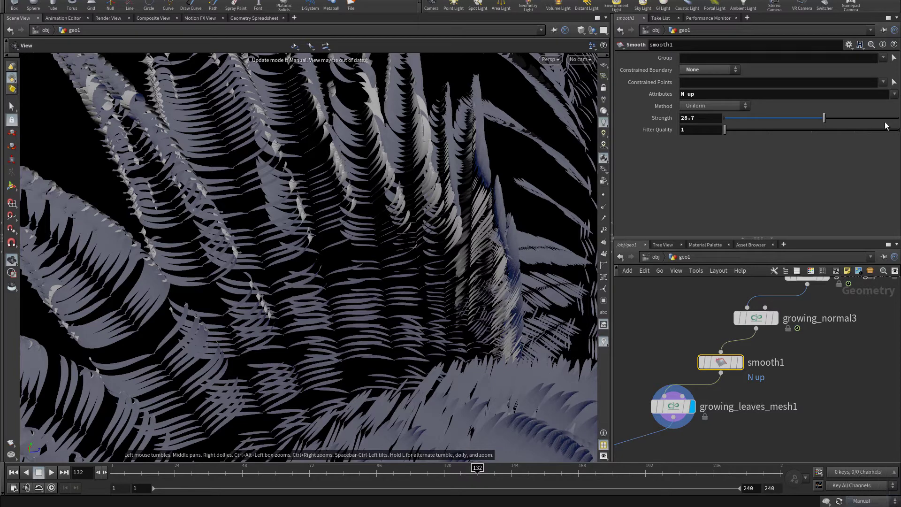
drag(868, 119, 898, 123)
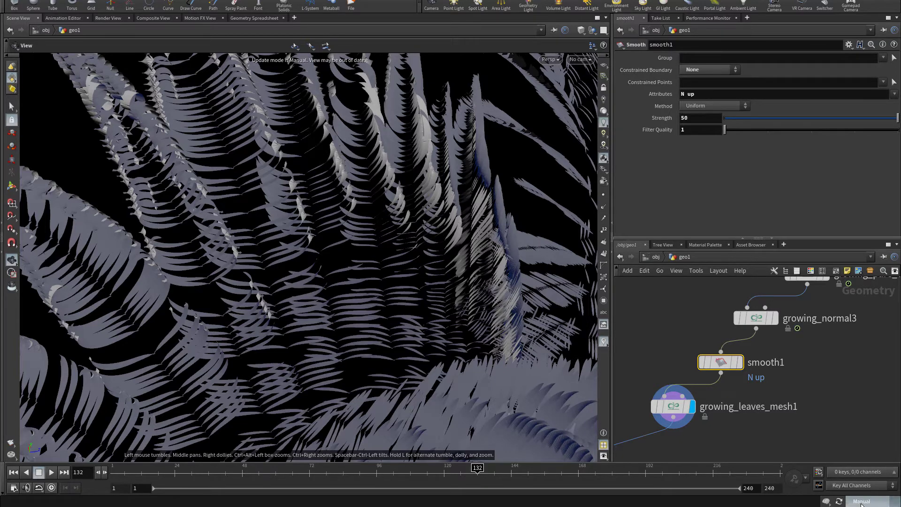
click(861, 501)
click(867, 472)
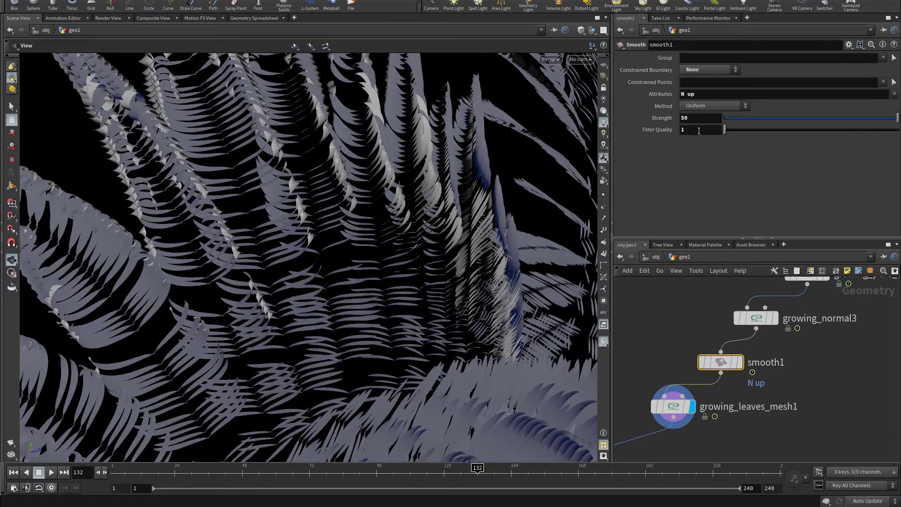
Step: Flip the leaves by setting the second Section Rotation value of growing_leaves_mesh1 to -90
drag(412, 201, 275, 239)
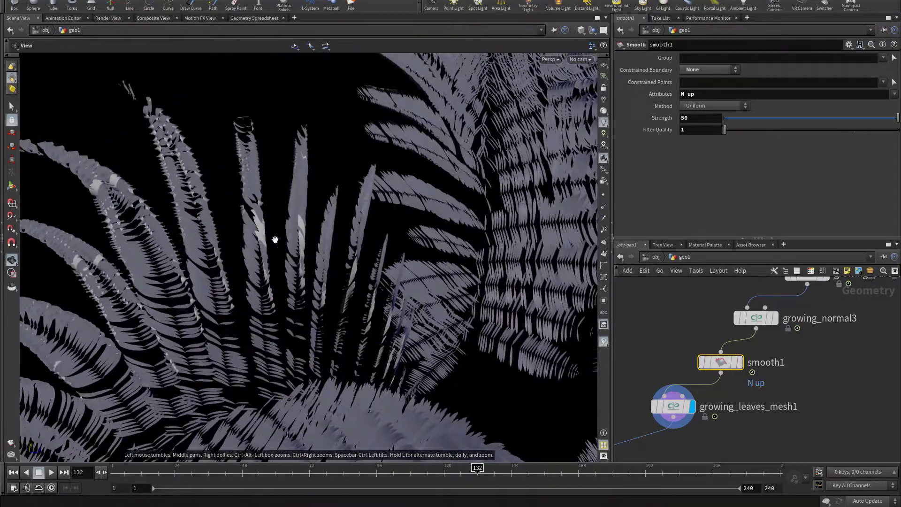
drag(210, 277, 378, 346)
scroll(704, 404, down, 2)
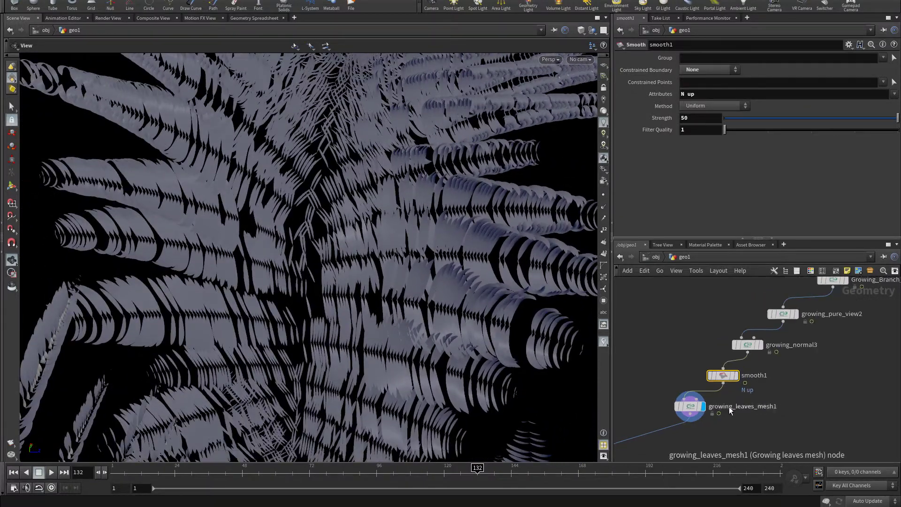
click(689, 404)
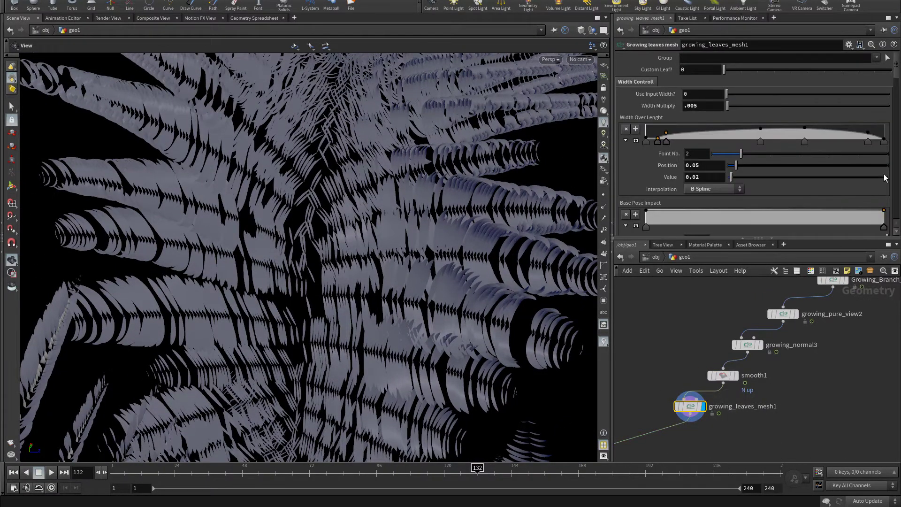
scroll(886, 103, down, 15)
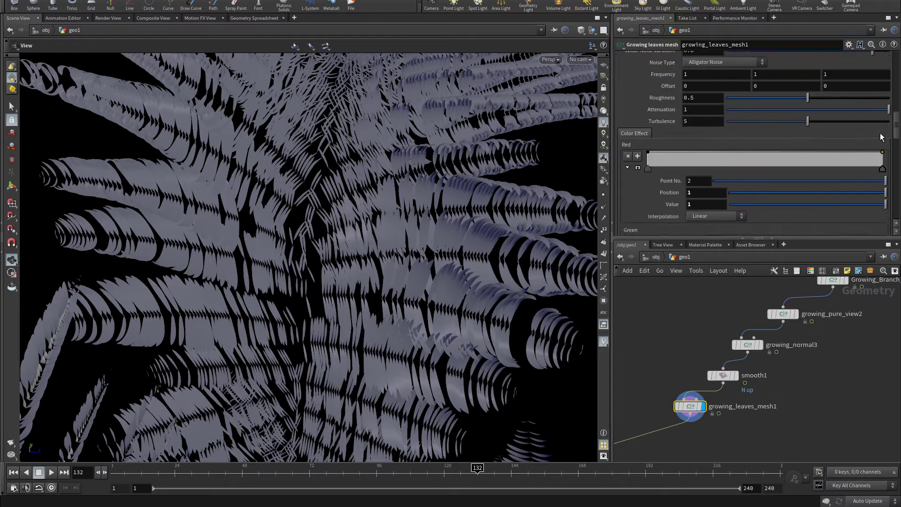
scroll(869, 170, down, 5)
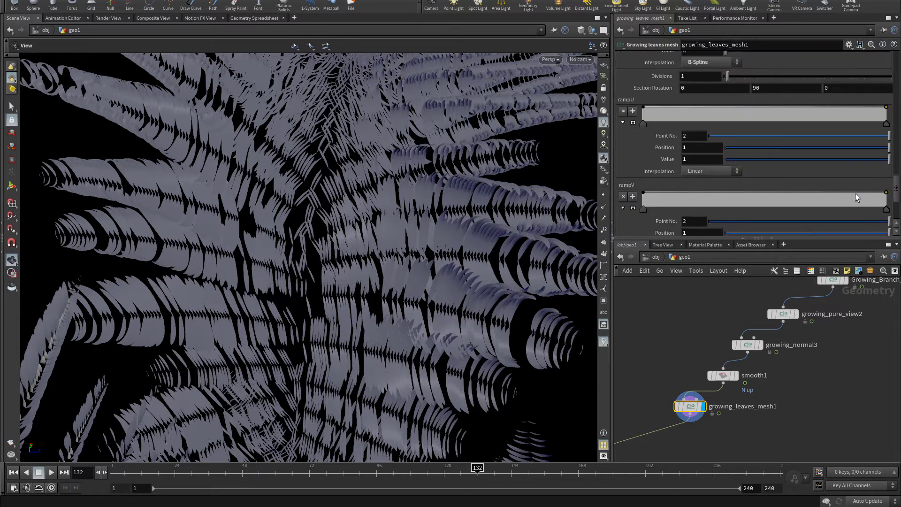
click(784, 88)
key(Return)
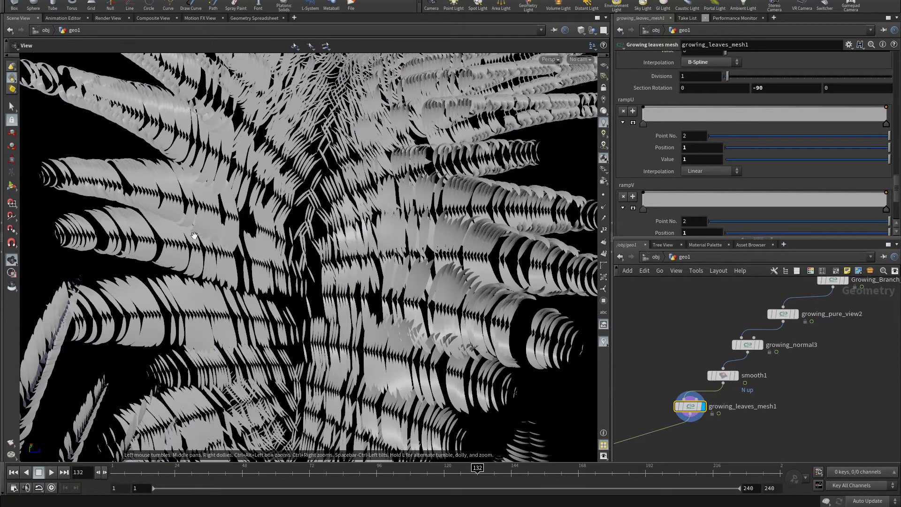
Step: Set the Reference Frame of growing_normal3 to $F
right_drag(348, 231, 272, 245)
drag(272, 245, 292, 258)
drag(326, 260, 394, 305)
middle_drag(828, 383, 796, 336)
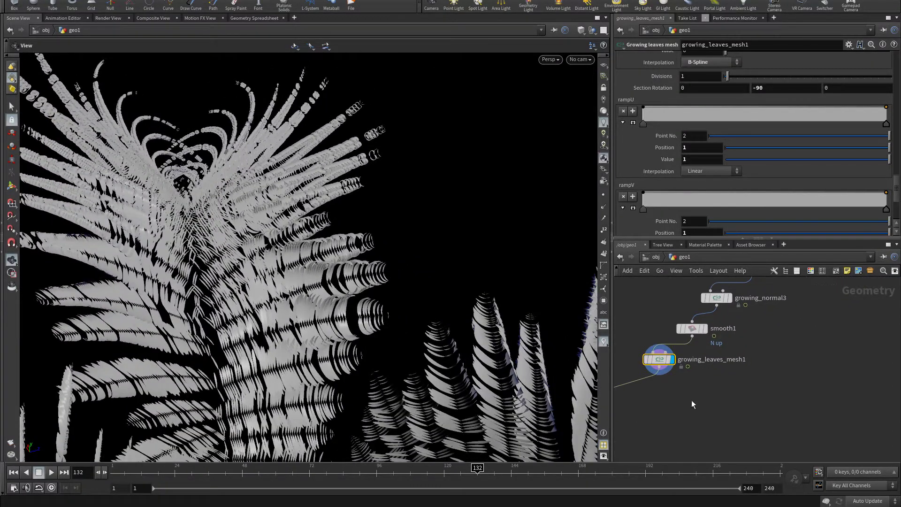
middle_drag(692, 404, 666, 373)
drag(661, 369, 786, 368)
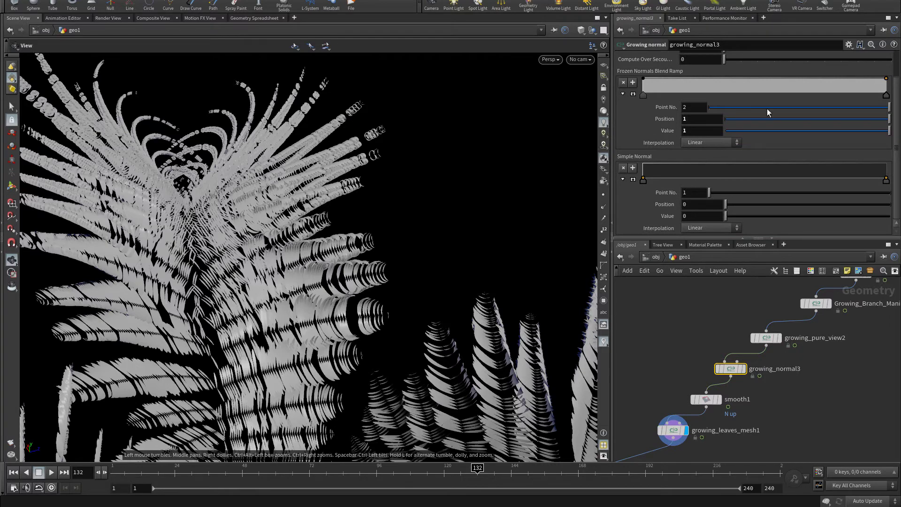
scroll(704, 89, up, 3)
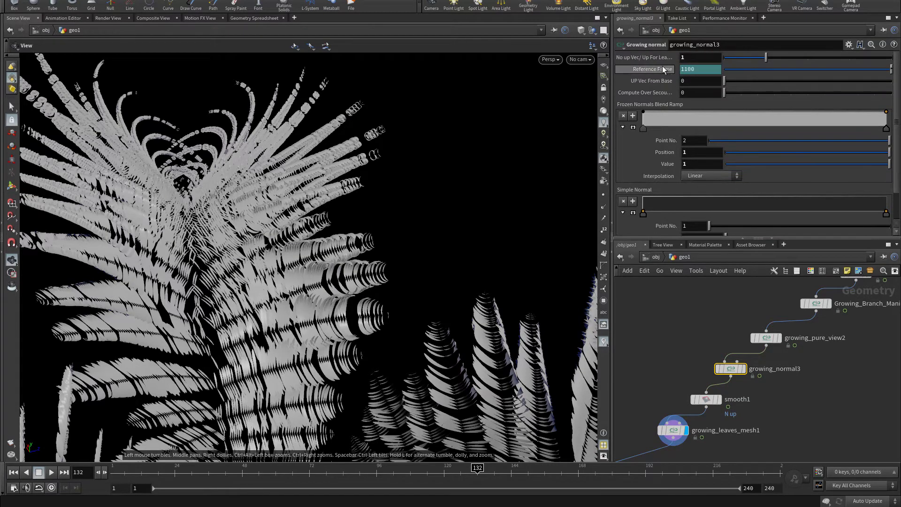
click(662, 69)
click(720, 69)
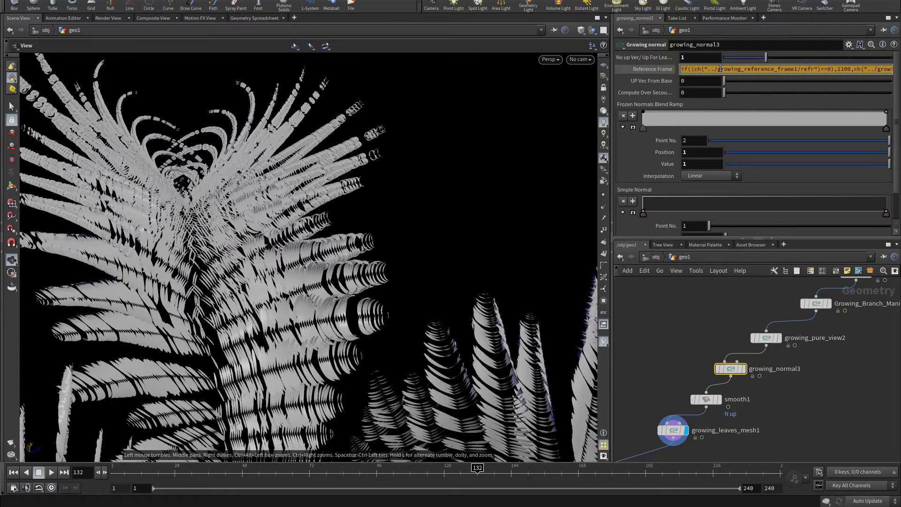
text($F)
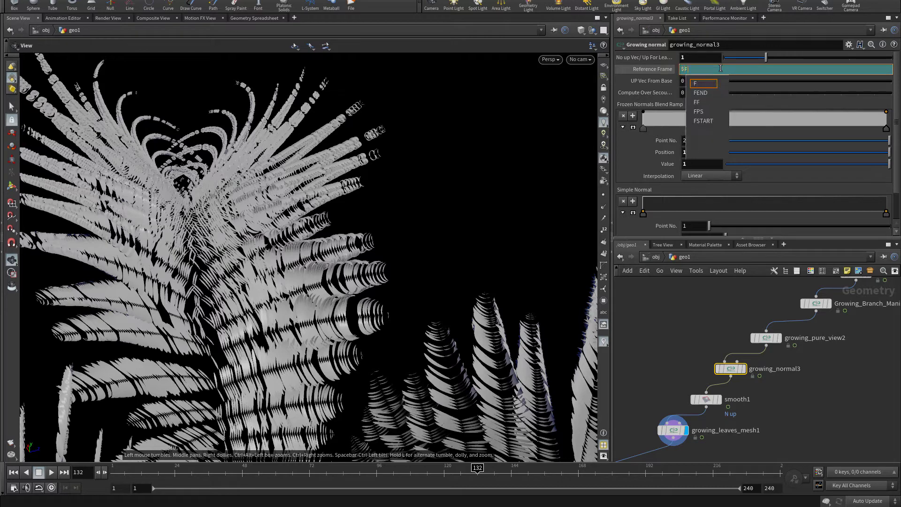
key(Return)
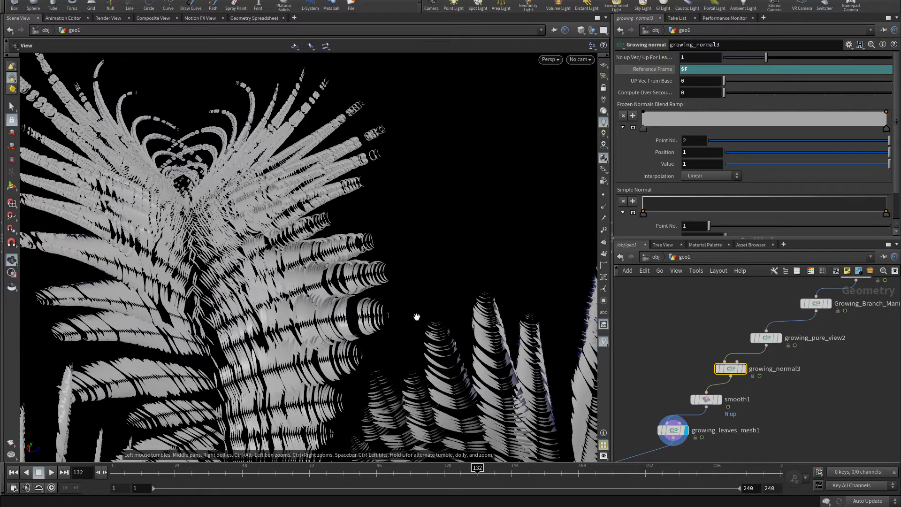
Step: Insert a Growing noise node between growing_leaves_mesh1 and merge1 and display its result
drag(334, 257, 244, 228)
middle_drag(799, 412, 852, 307)
scroll(718, 352, up, 3)
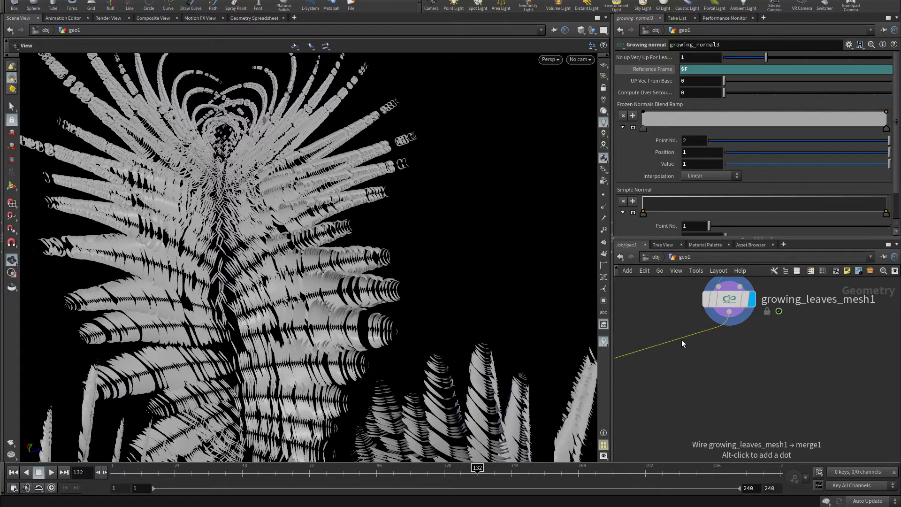
key(Tab)
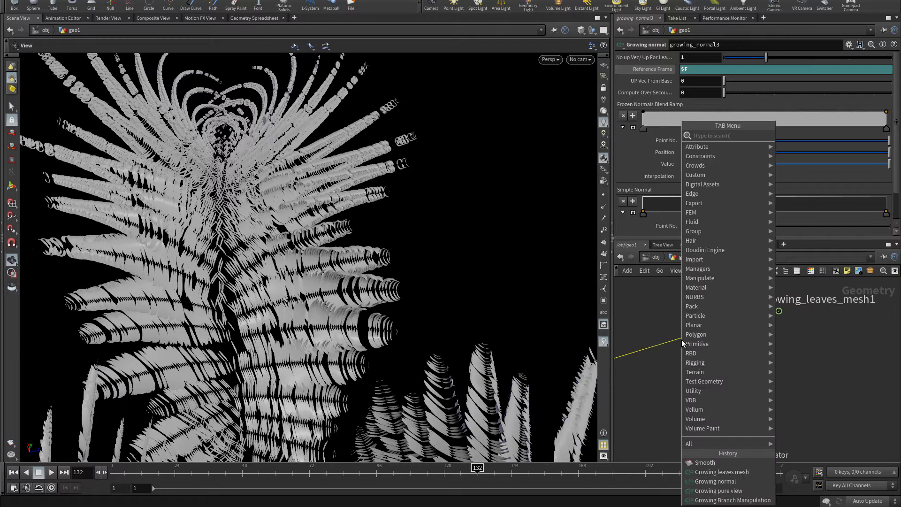
text(gr)
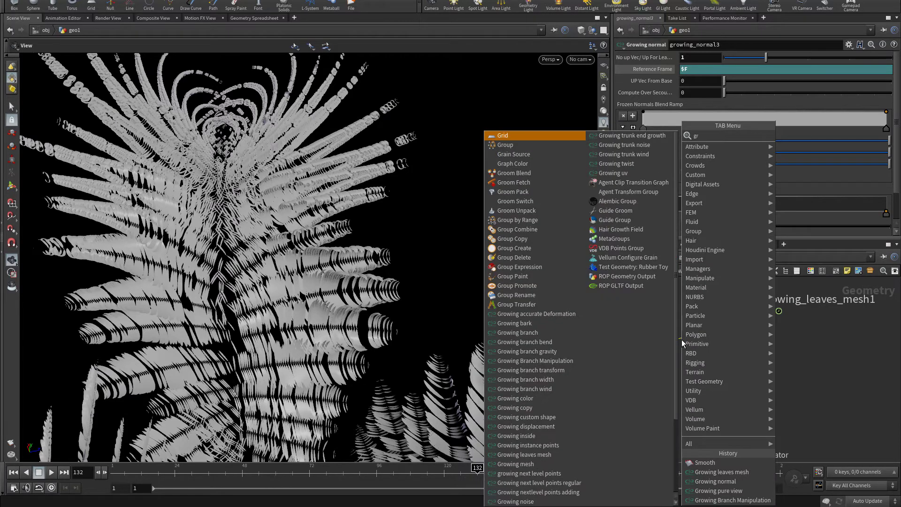
text( noi)
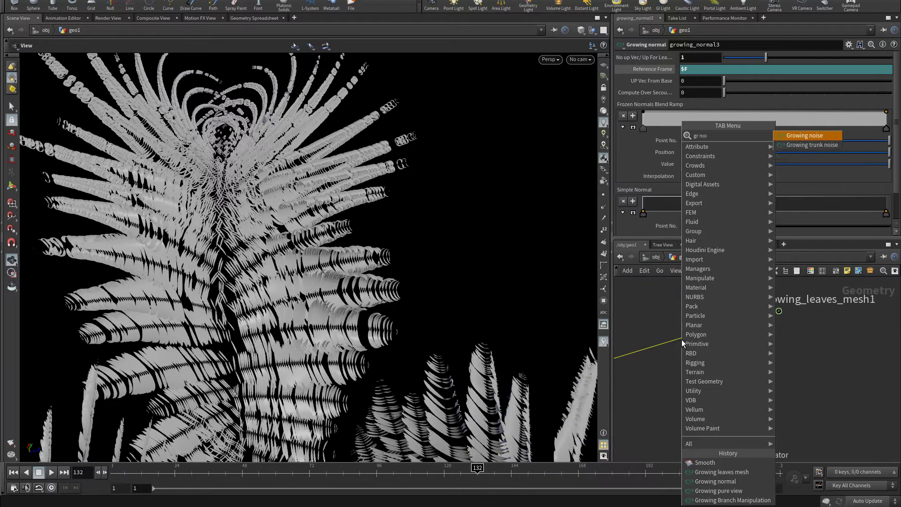
key(Return)
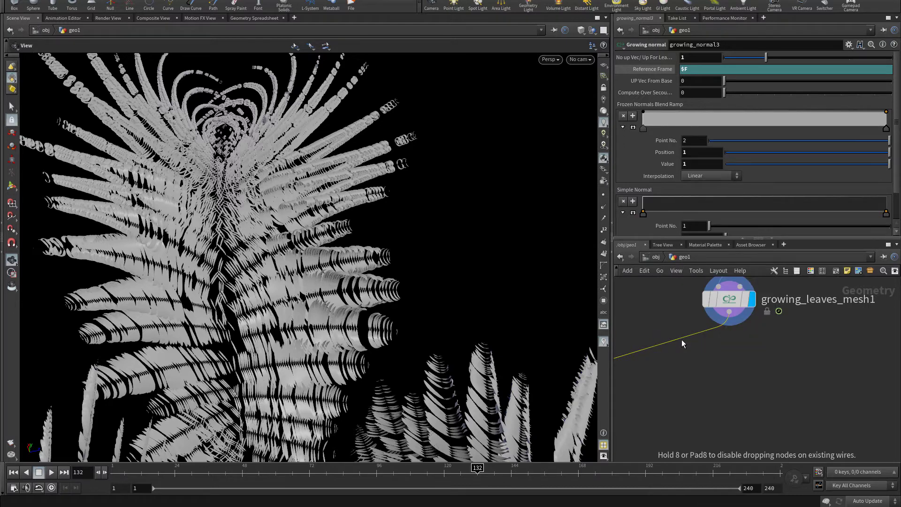
click(681, 339)
mouse_move(683, 346)
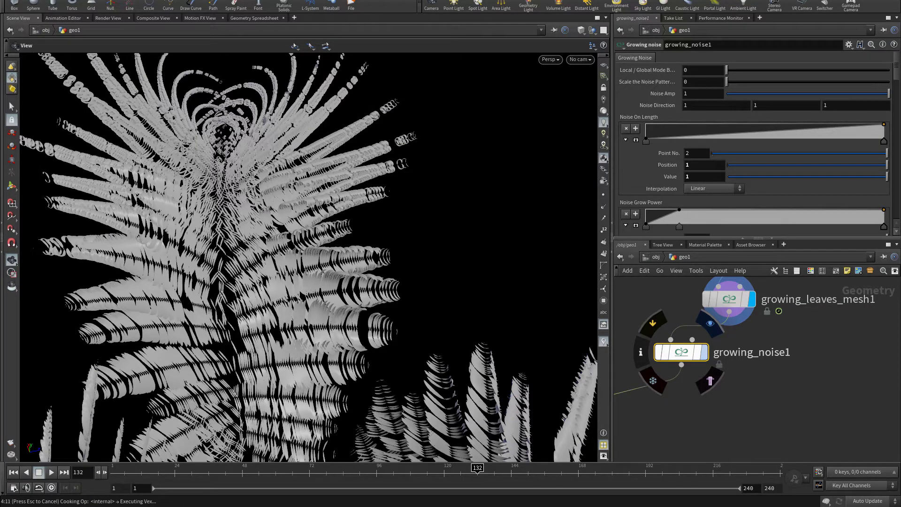
click(704, 352)
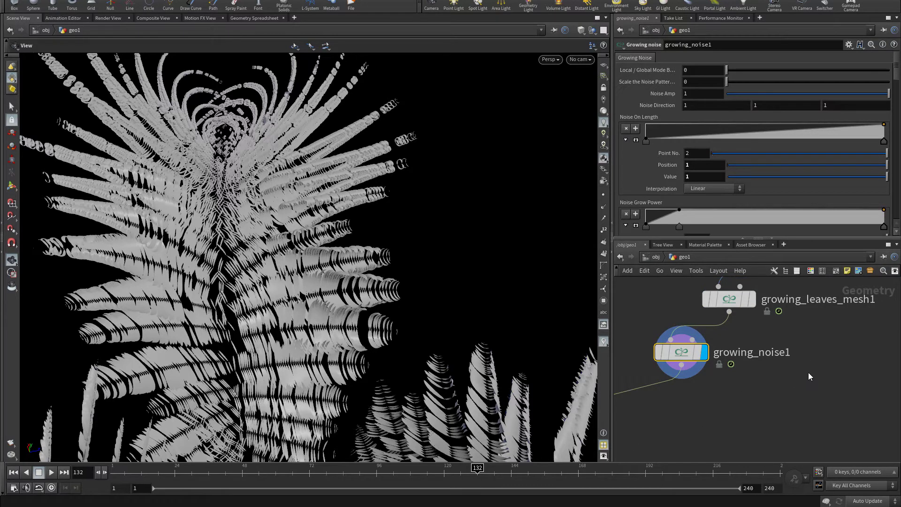
middle_drag(808, 372, 831, 394)
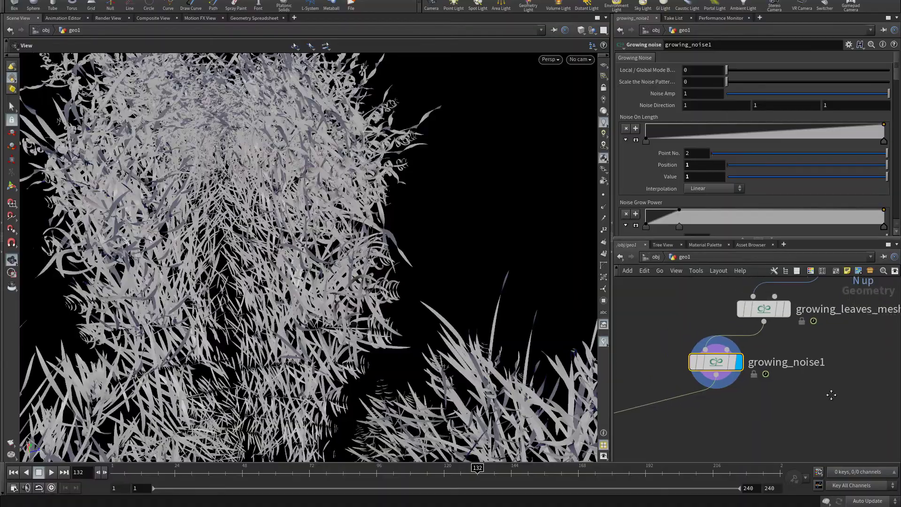
Step: Add a Noise On Length ramp point at about position 0.03, value 0.83, and set Noise Amp to .01
drag(336, 317, 244, 284)
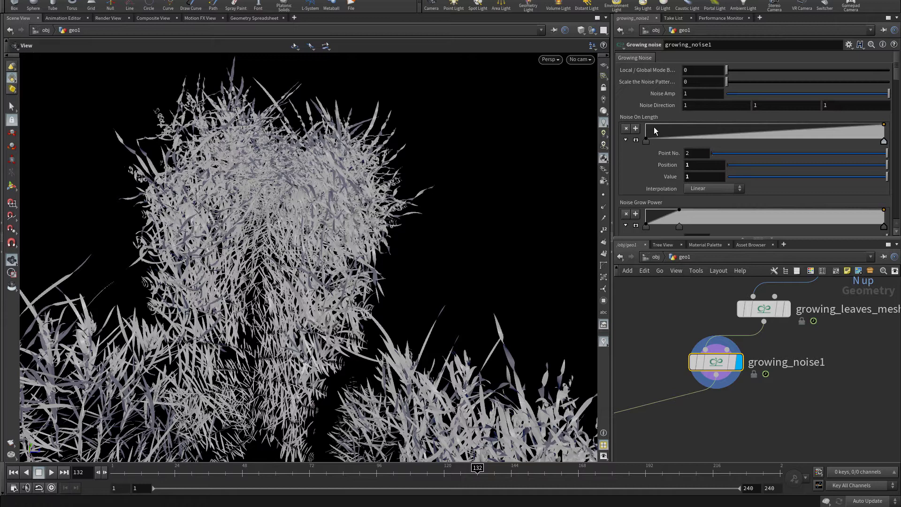
click(654, 129)
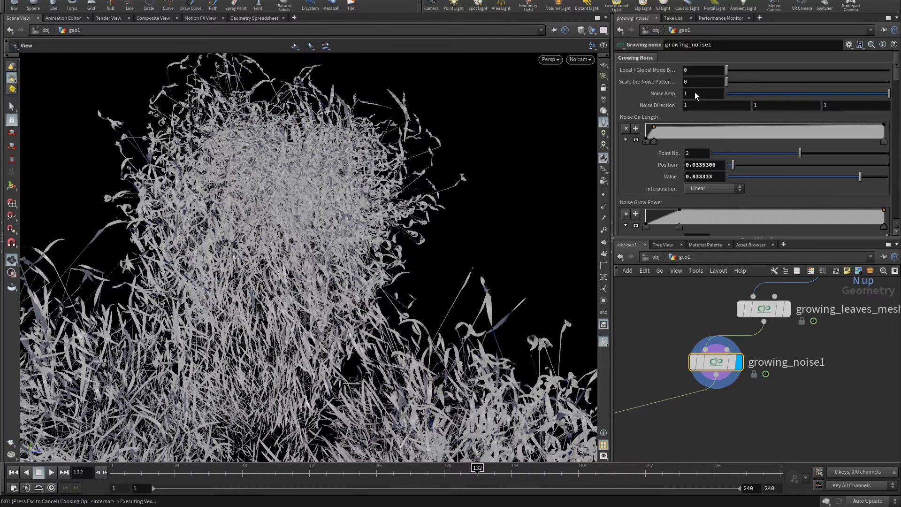
drag(694, 92, 646, 94)
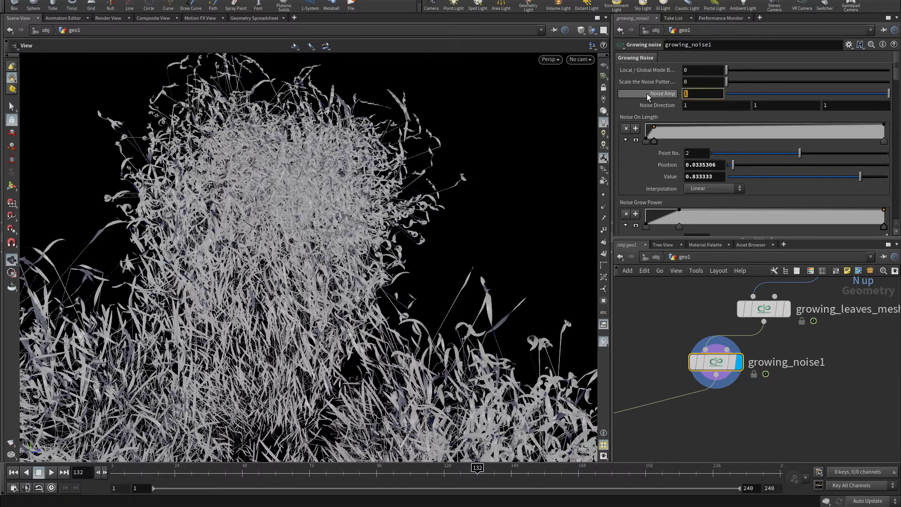
text(.01)
key(Return)
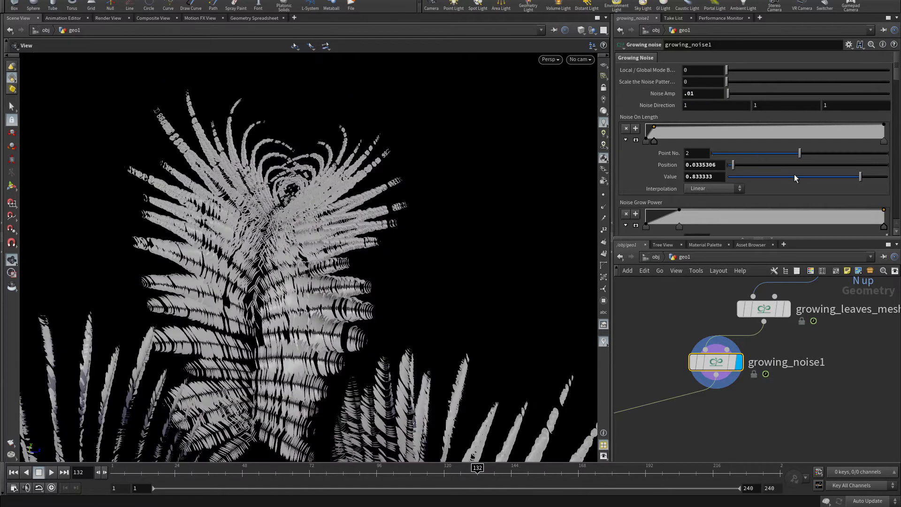
Step: Try a Noise Amp of .02 on growing_noise1 and settle on .05
drag(708, 94, 642, 93)
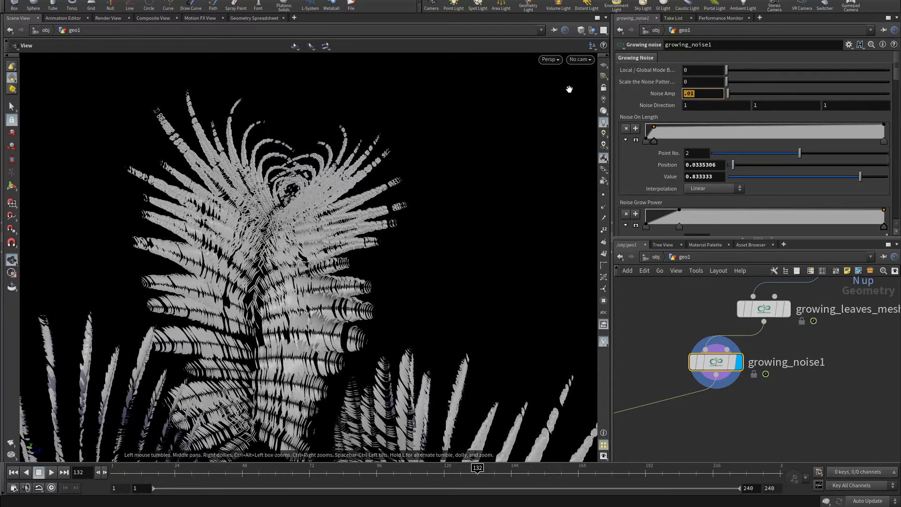
text(.02)
key(Return)
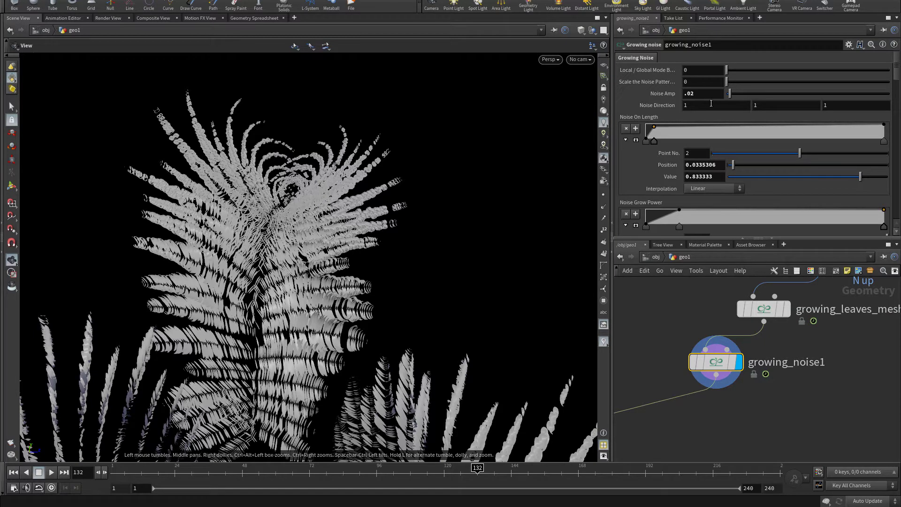
drag(710, 93, 640, 95)
text(.0)
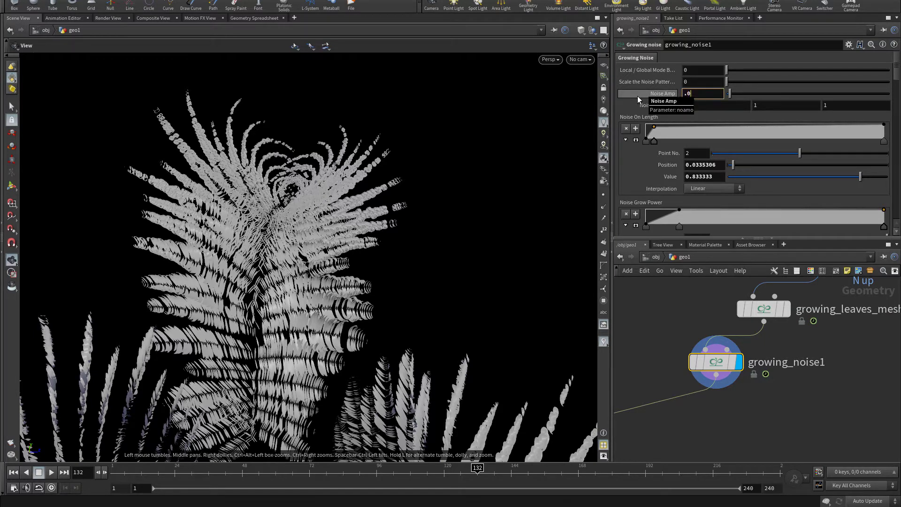
text(5)
key(Return)
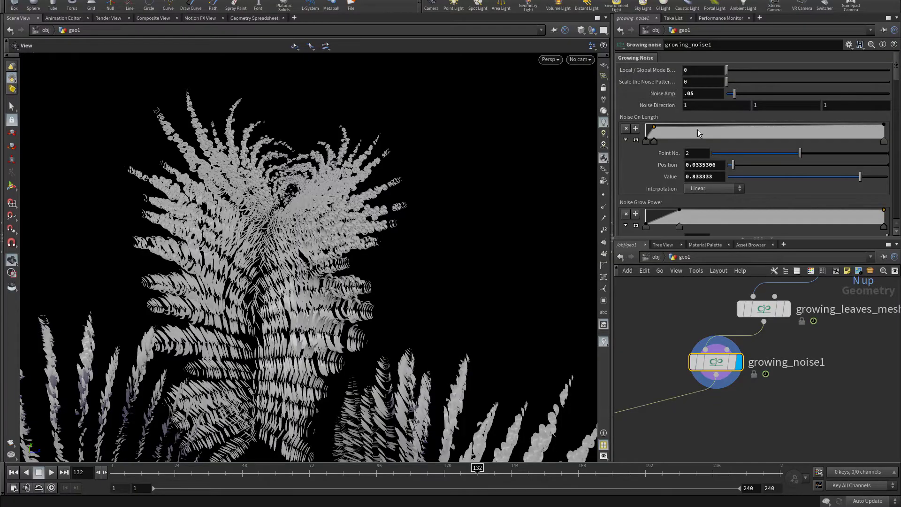
scroll(201, 252, up, 10)
drag(201, 252, 580, 187)
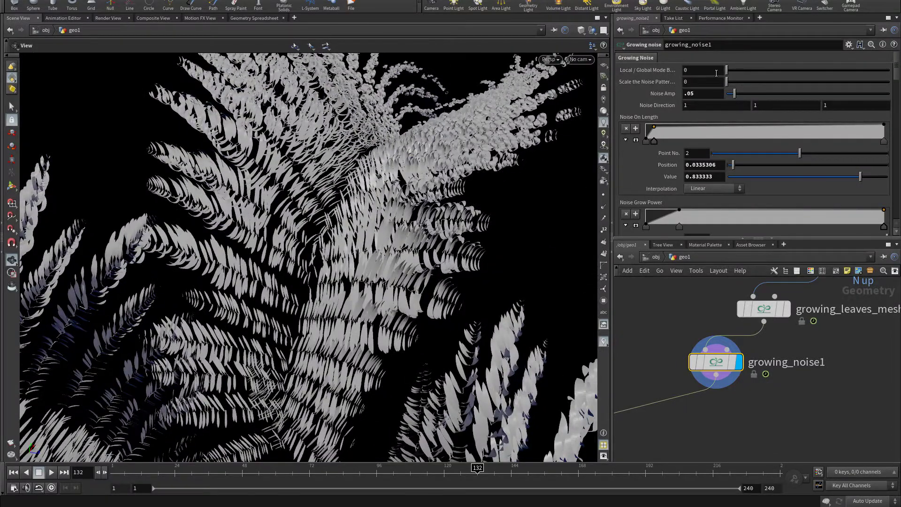
Step: Try Local / Global Mode at 1 on growing_noise1 and return it to 0
drag(716, 73, 580, 68)
text(1)
key(Return)
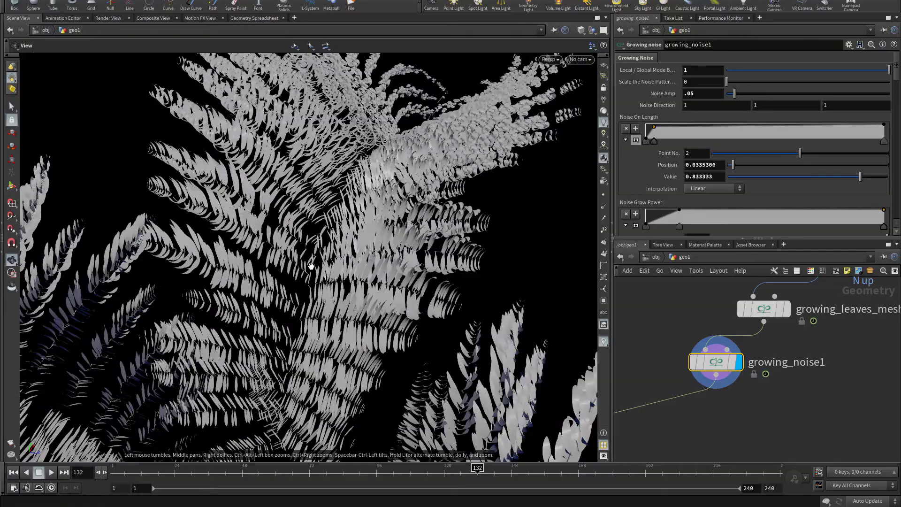
drag(310, 266, 403, 244)
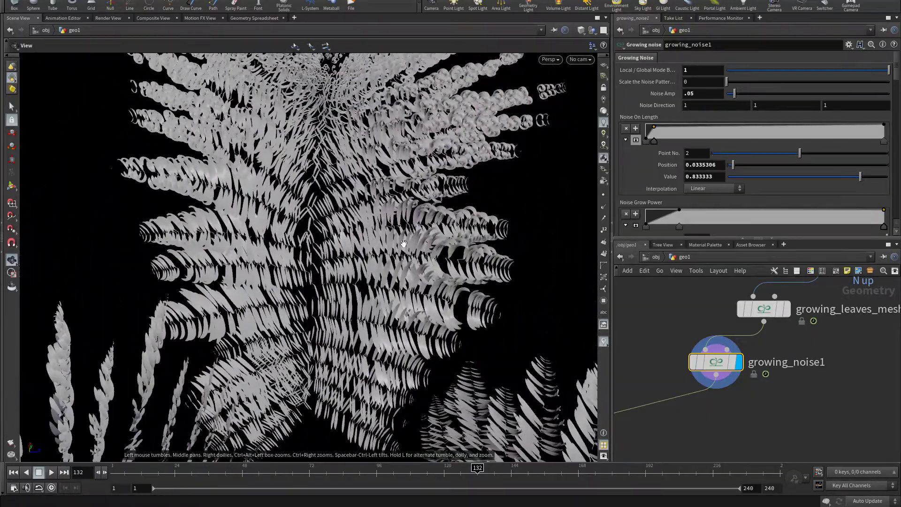
drag(695, 70, 595, 66)
text(0)
key(Return)
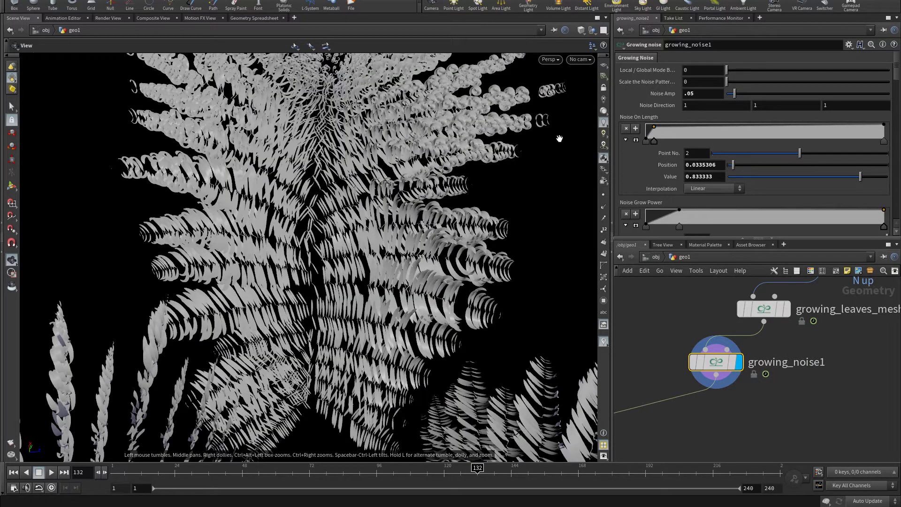
Step: Raise all three Frequency values of the Perlin Noise settings below Curl Noise Blend to 24
right_drag(183, 269, 264, 238)
drag(264, 237, 328, 232)
right_drag(328, 231, 371, 244)
middle_drag(371, 244, 272, 282)
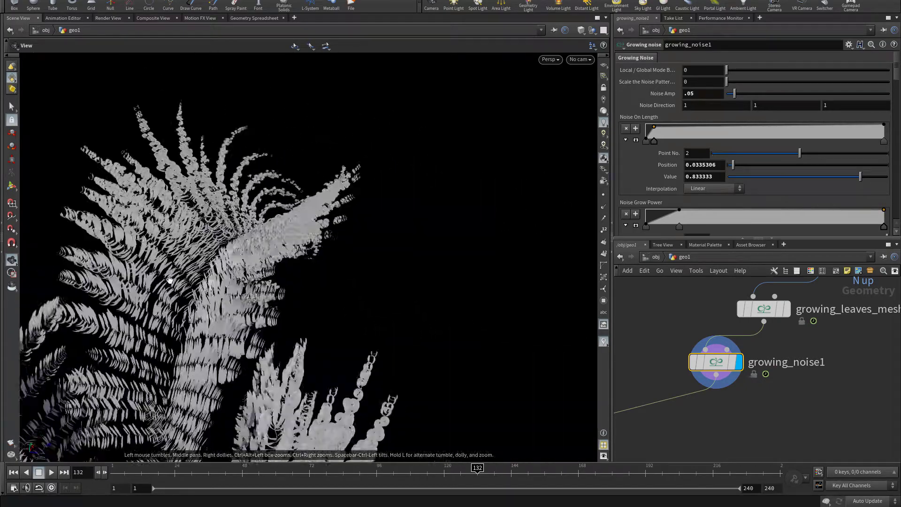
drag(272, 282, 232, 292)
right_drag(232, 292, 317, 290)
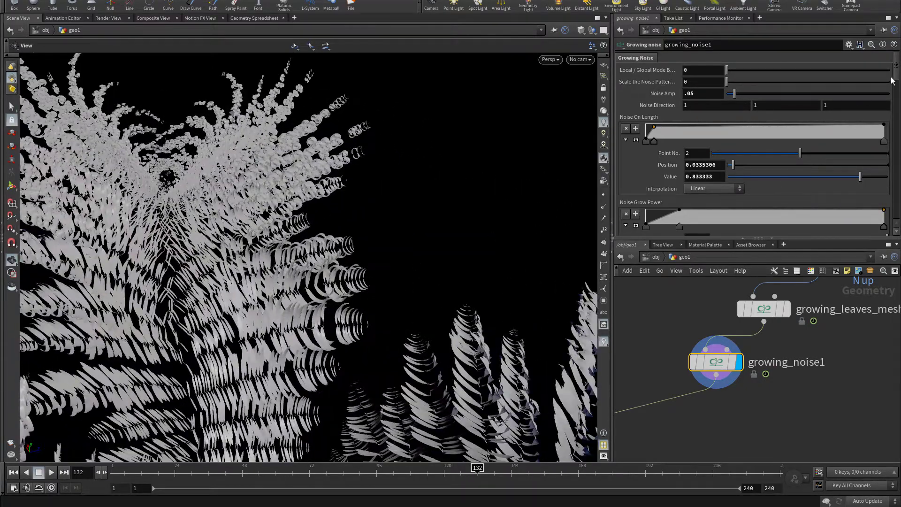
drag(894, 70, 895, 93)
scroll(870, 143, down, 10)
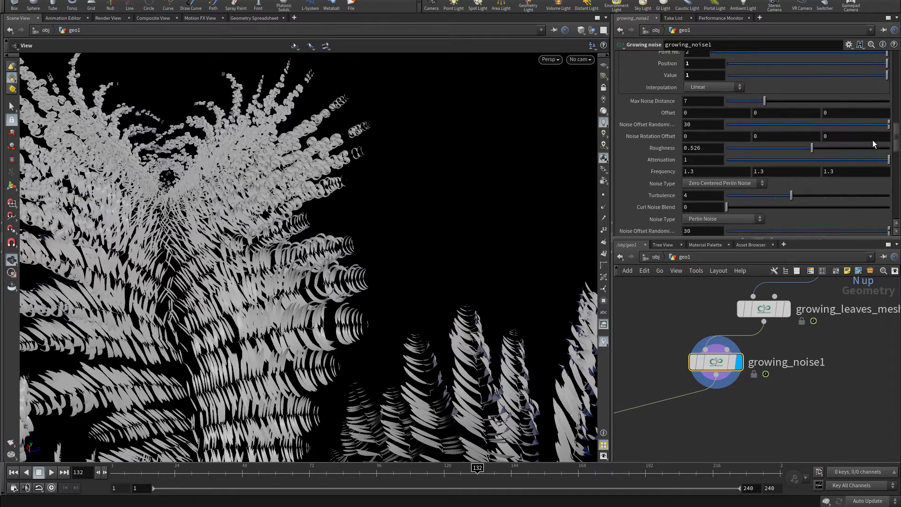
scroll(865, 152, down, 5)
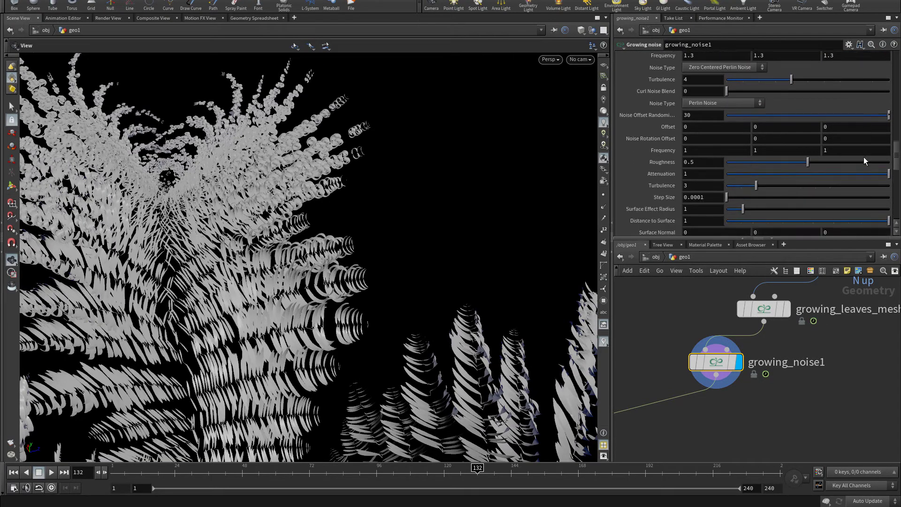
middle_drag(660, 147, 763, 129)
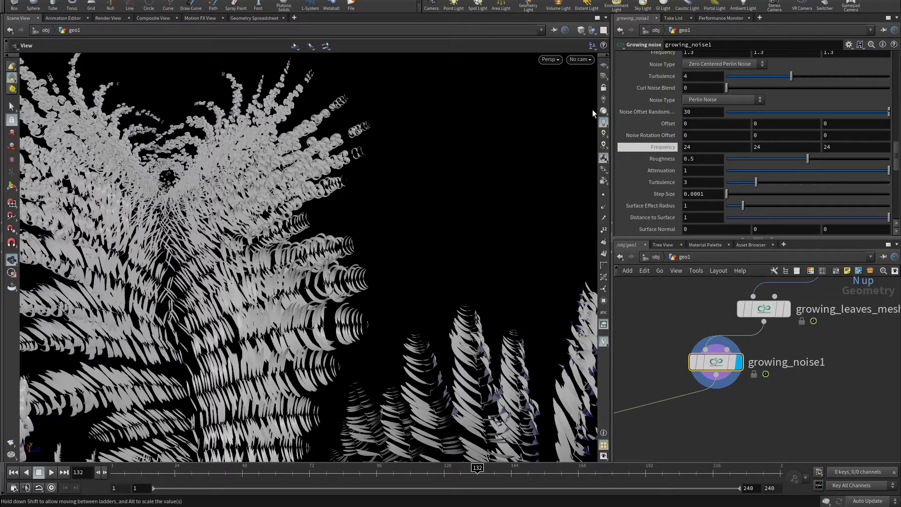
Step: Try a Frequency of 36.3 on all axes of the Zero Centered Perlin Noise and undo the change
scroll(673, 141, up, 5)
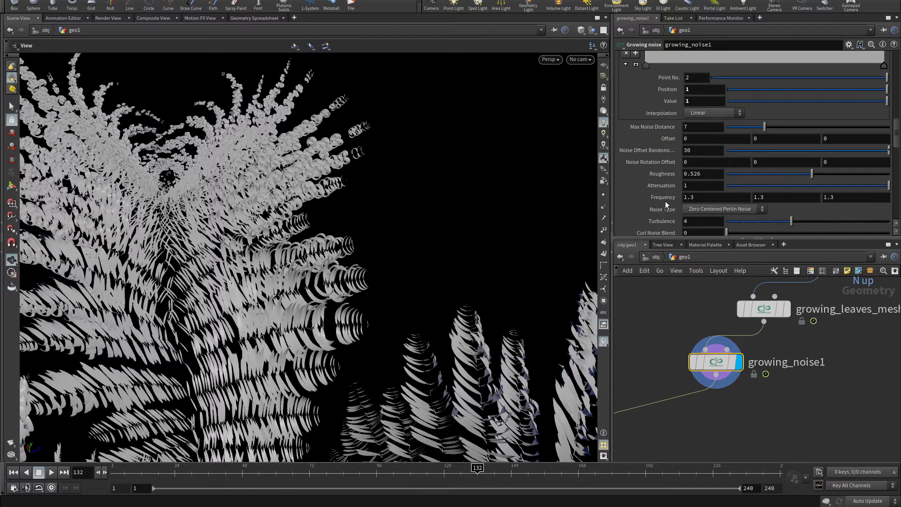
middle_drag(665, 201, 813, 175)
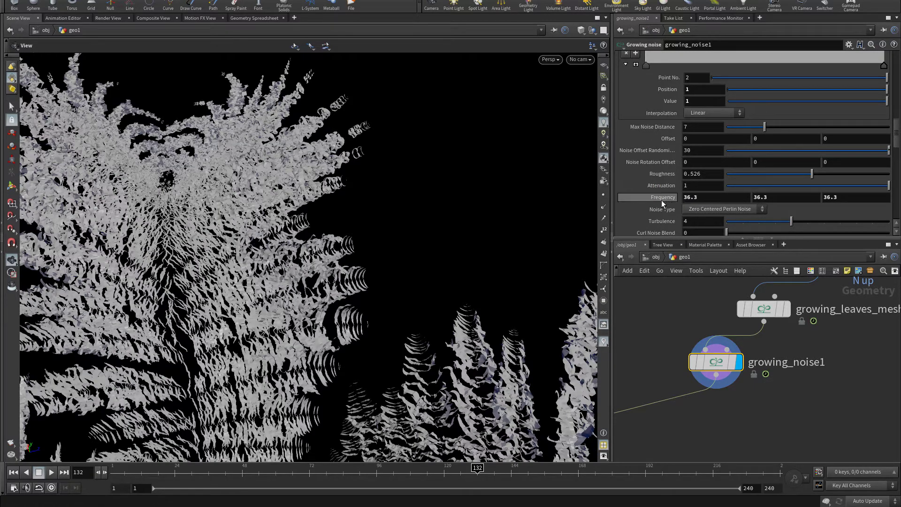
key(ctrl+z)
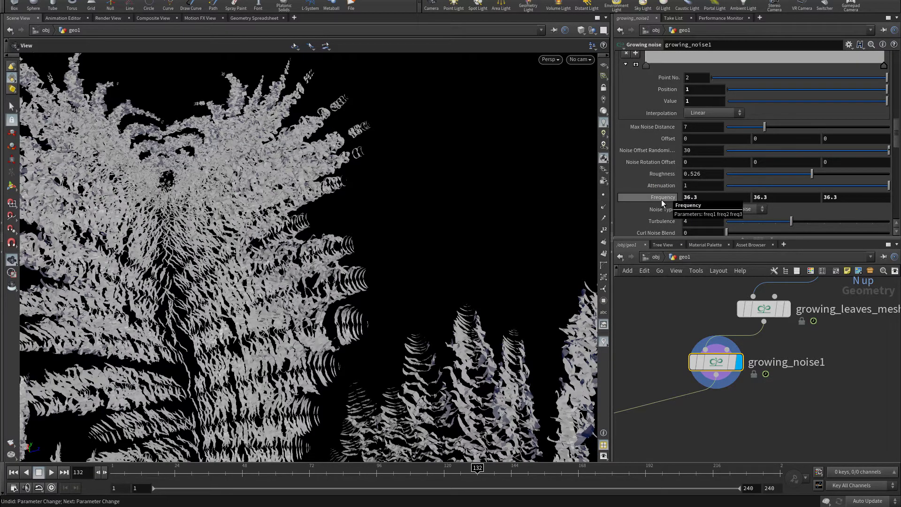
key(ctrl+z)
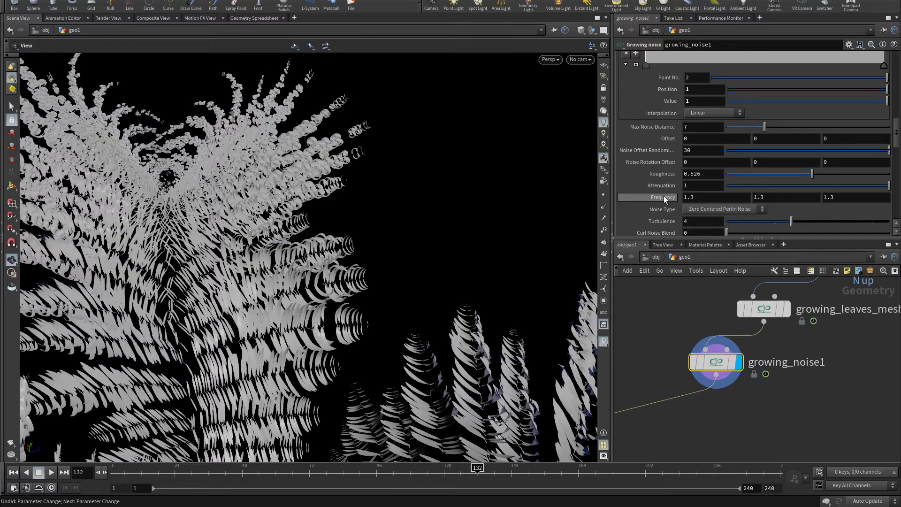
Step: Raise the Frequency of growing_noise1's Zero Centered Perlin Noise to 9.3 on all three axes and check the leaves in the viewport
middle_drag(661, 198, 678, 180)
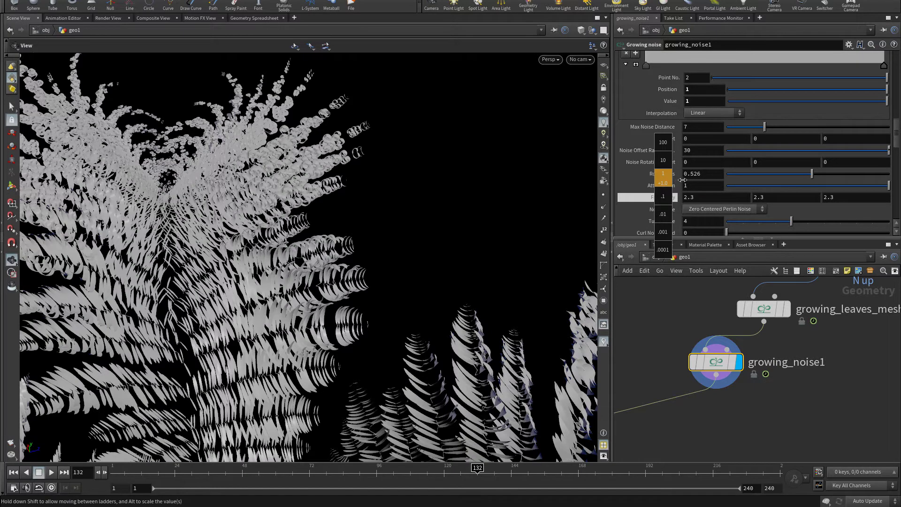
middle_drag(682, 180, 703, 183)
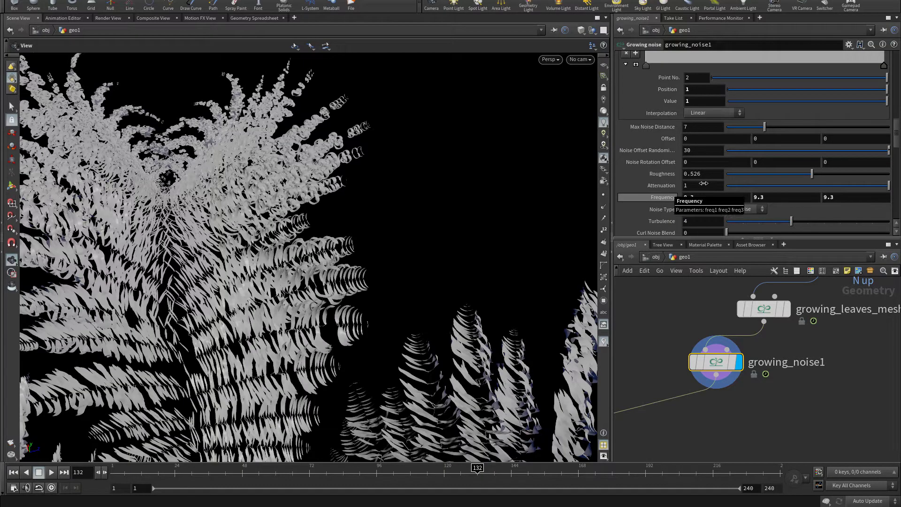
drag(246, 294, 243, 318)
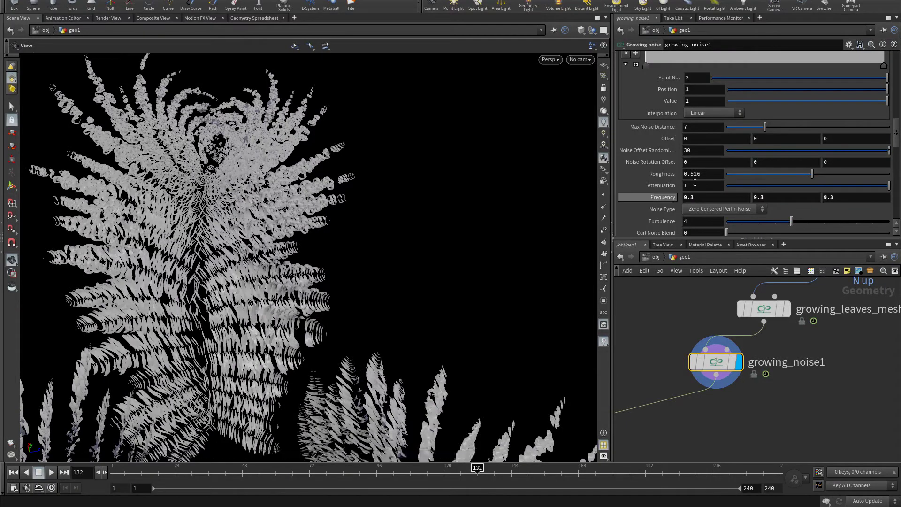
Step: Set the interpolation of all points on growing_noise1's Noise On Length ramp to B-Spline
drag(897, 131, 897, 59)
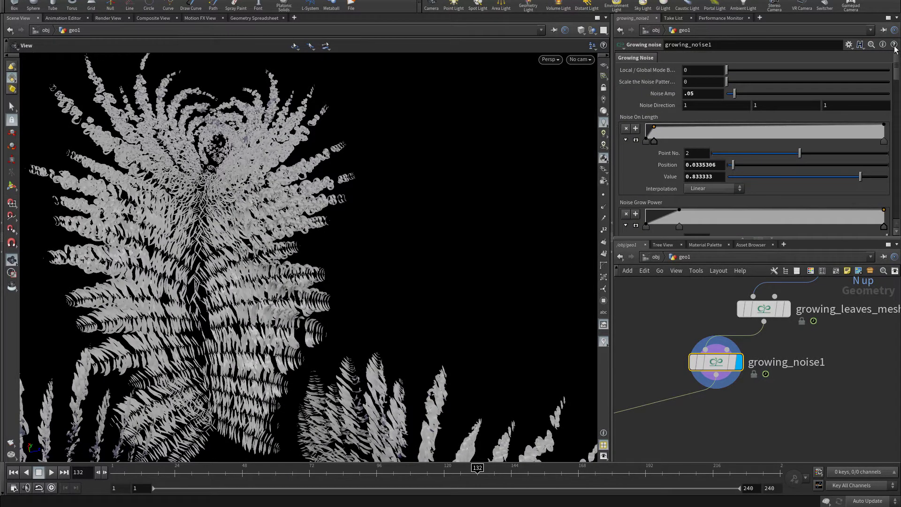
click(646, 140)
click(885, 140)
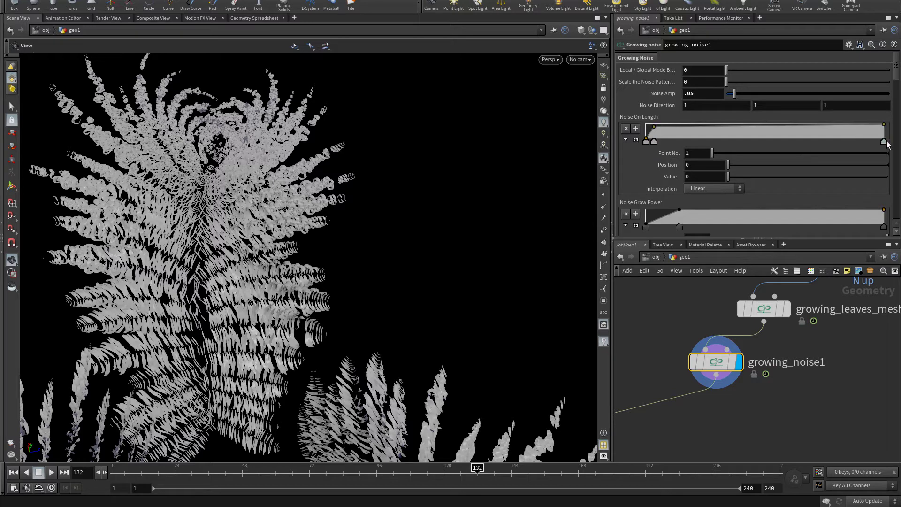
click(694, 189)
click(699, 244)
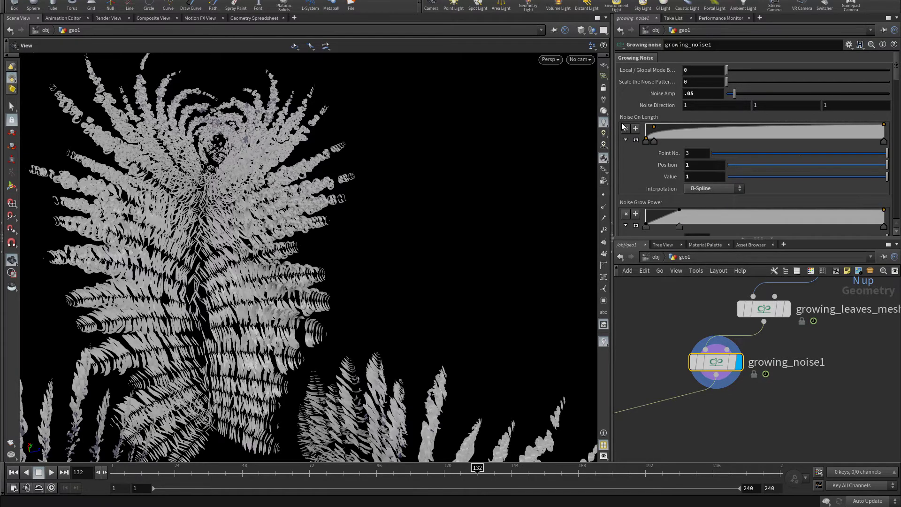
Step: Move the middle point of the Noise On Length ramp to position 0.0157791 with value 1
click(654, 141)
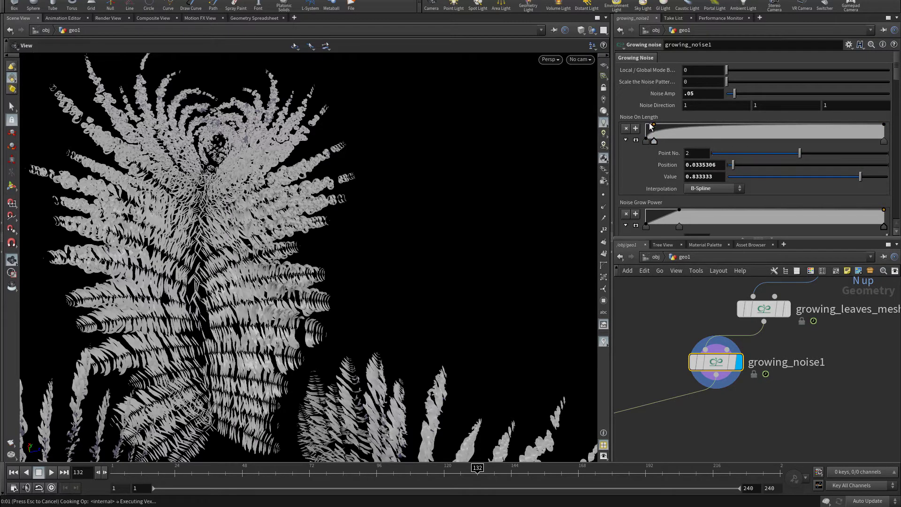
drag(650, 126, 652, 121)
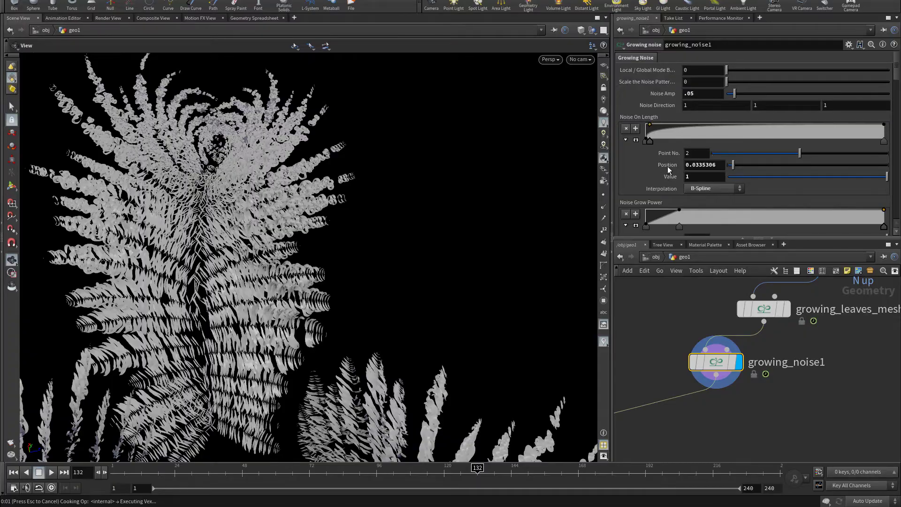
Step: Examine the noise on the leaf surfaces and leaf edges of the plant from several angles and distances
drag(193, 212, 330, 291)
drag(417, 295, 485, 267)
right_drag(484, 268, 346, 269)
drag(345, 268, 312, 319)
right_drag(312, 319, 249, 291)
drag(249, 291, 227, 206)
right_drag(227, 205, 382, 277)
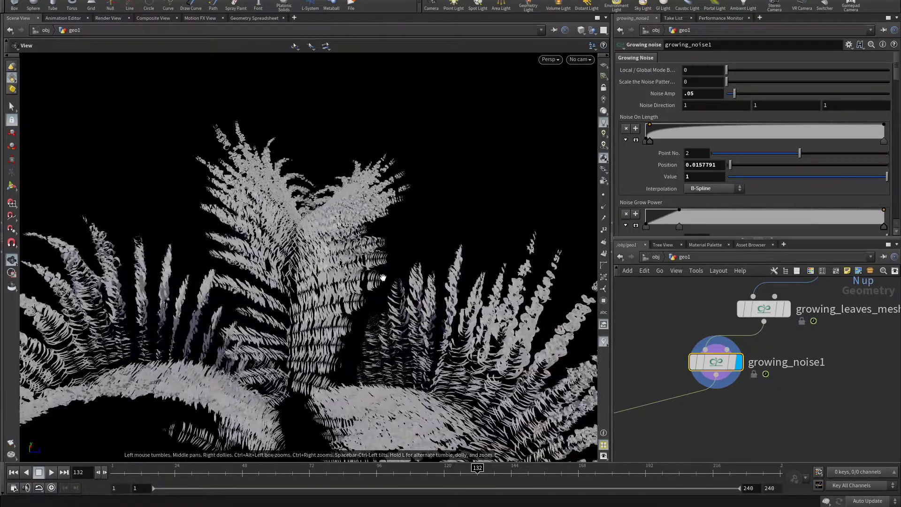
drag(382, 277, 350, 289)
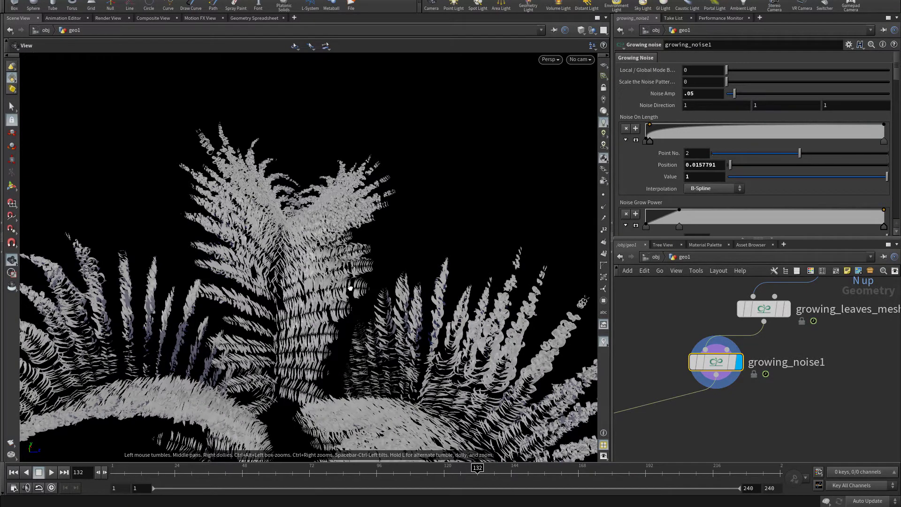
drag(350, 288, 441, 271)
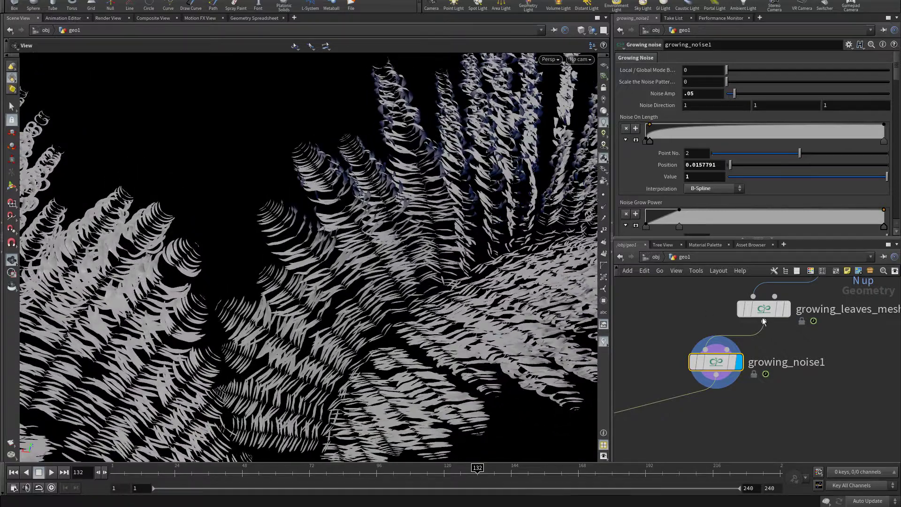
Step: Set the growing_noise1 node's Local / Global Mode Blend to 1
scroll(735, 391, down, 5)
middle_drag(680, 346, 718, 310)
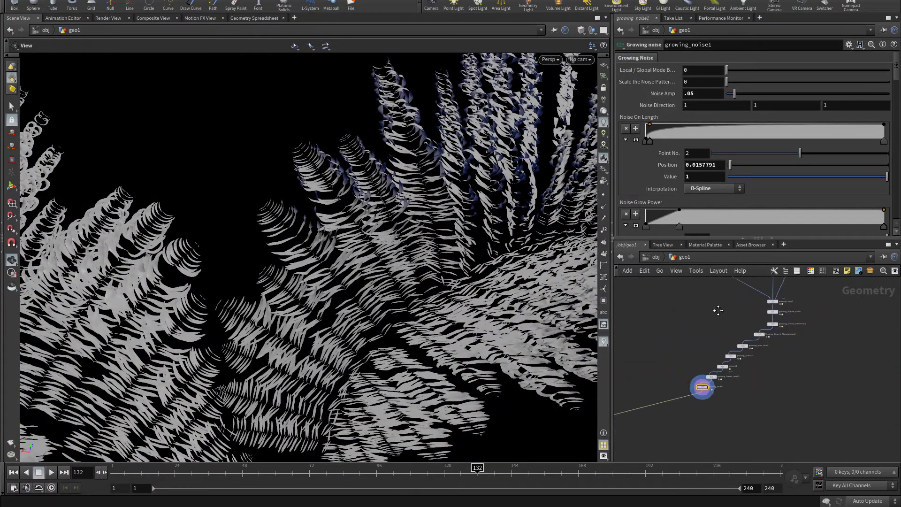
click(697, 69)
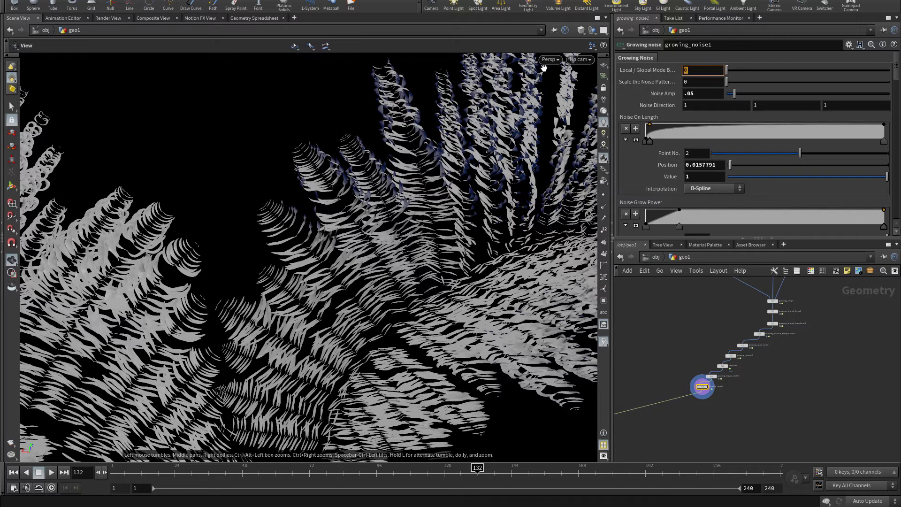
text(1)
key(Return)
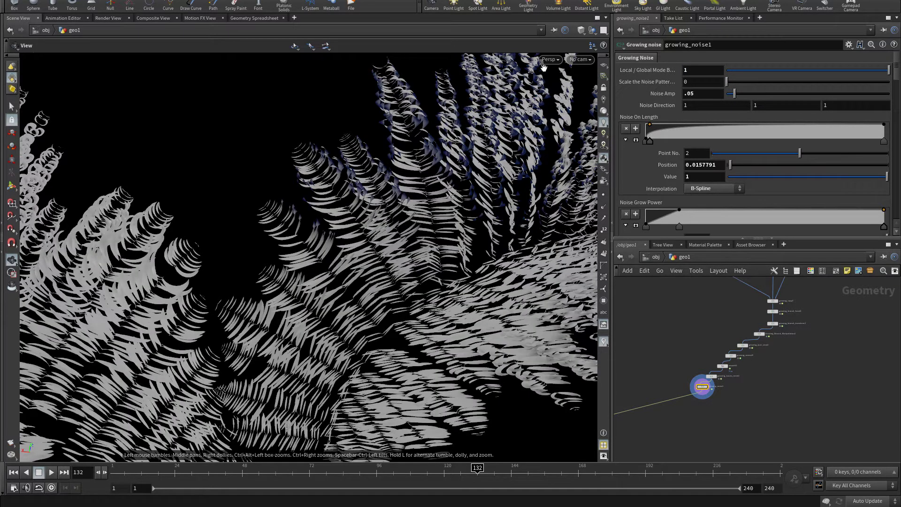
Step: Add a point near the start of the Noise Grow Power ramp at position 0.0216963 with value 0.833333
drag(275, 268, 296, 244)
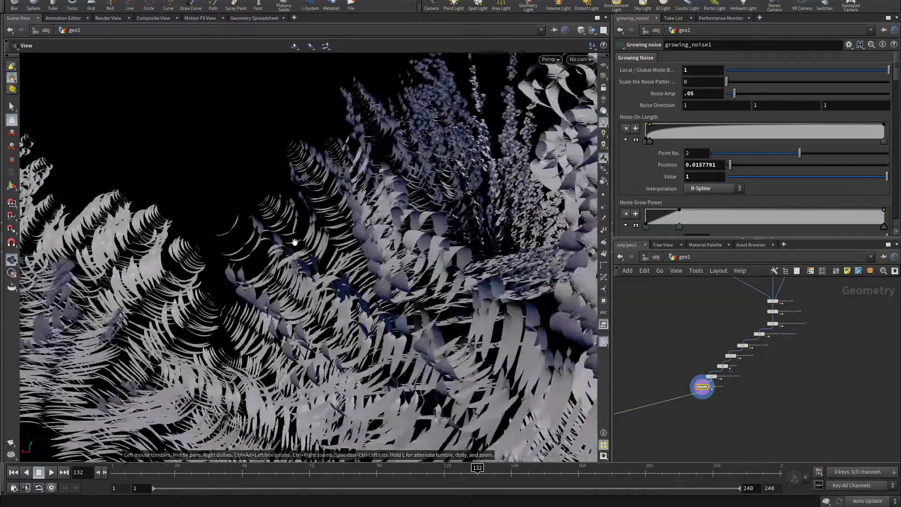
right_drag(295, 244, 610, 261)
drag(397, 259, 370, 300)
right_drag(370, 301, 507, 332)
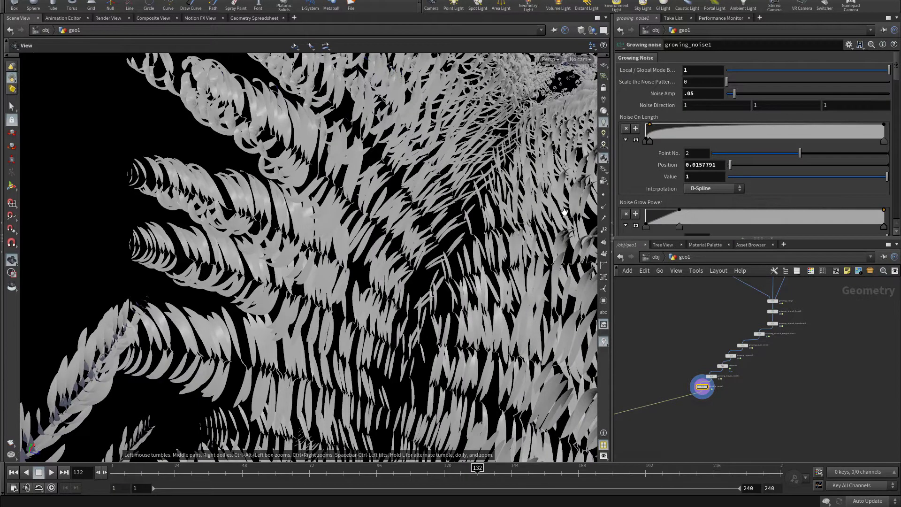
scroll(773, 155, down, 4)
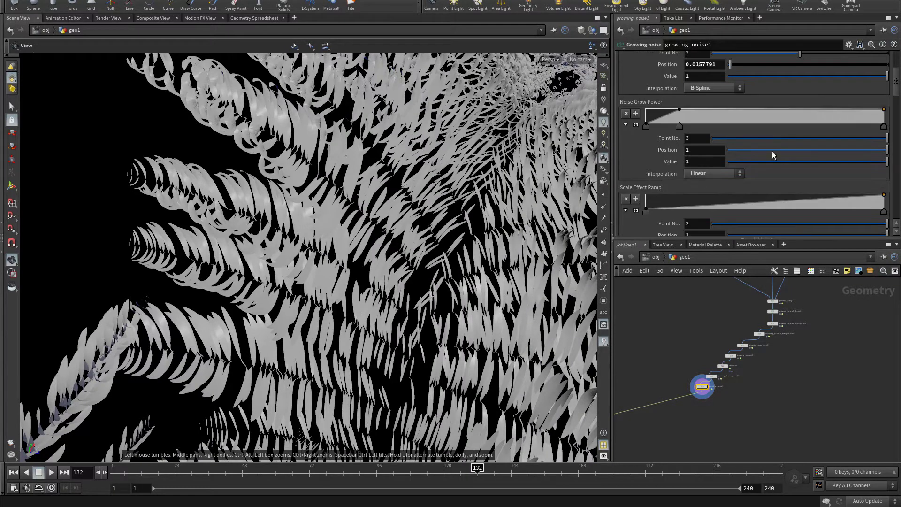
click(651, 112)
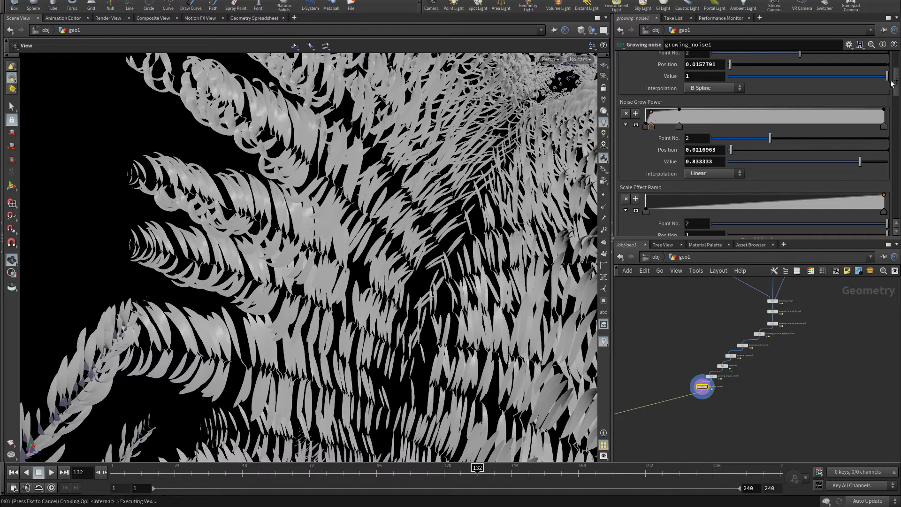
Step: Raise the frequency of the Zero Centered Perlin Noise to 22.3 on all three axes
drag(894, 103, 878, 156)
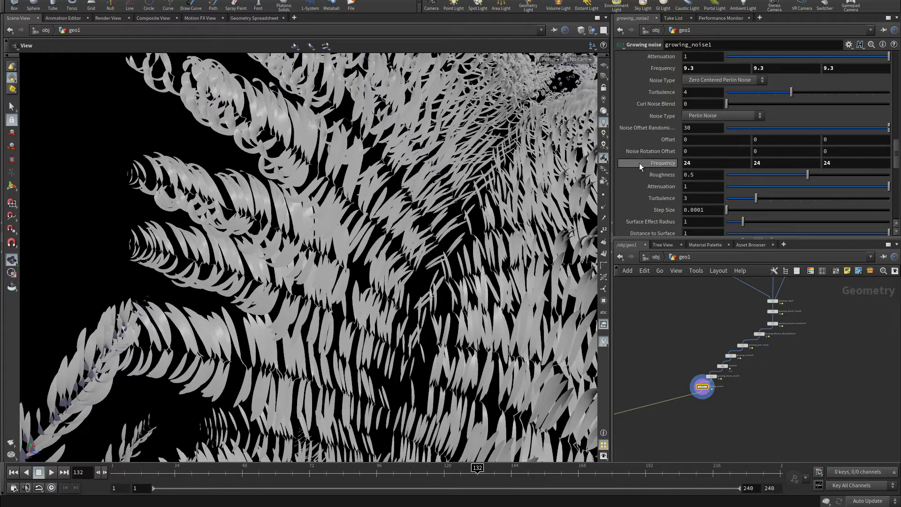
scroll(649, 154, up, 5)
middle_drag(657, 145, 717, 132)
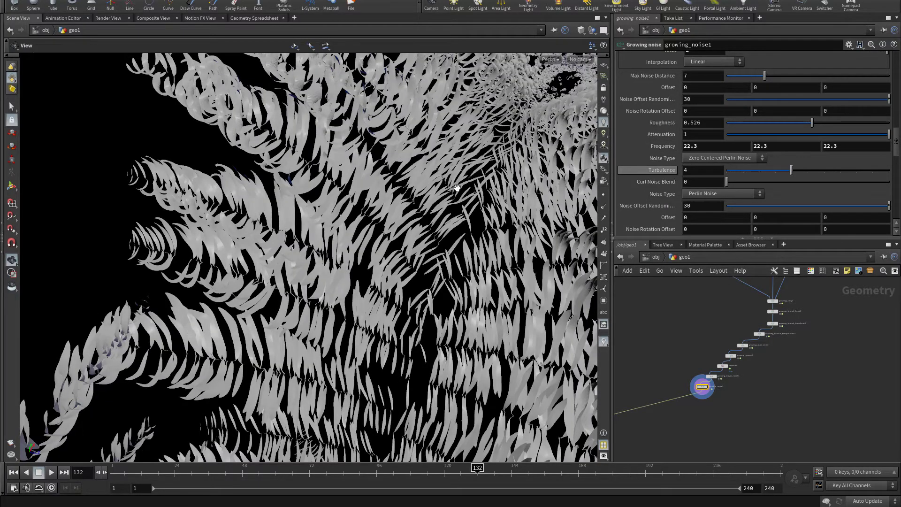
Step: Examine the effect of the higher noise frequency on the whole plant from different angles
drag(323, 235, 252, 238)
drag(361, 238, 286, 246)
scroll(888, 141, up, 10)
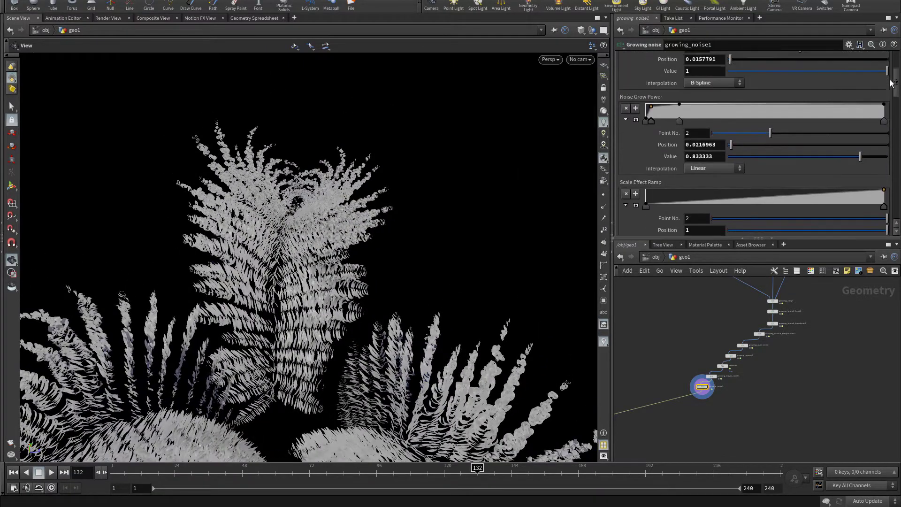
drag(353, 256, 309, 226)
right_drag(308, 225, 328, 262)
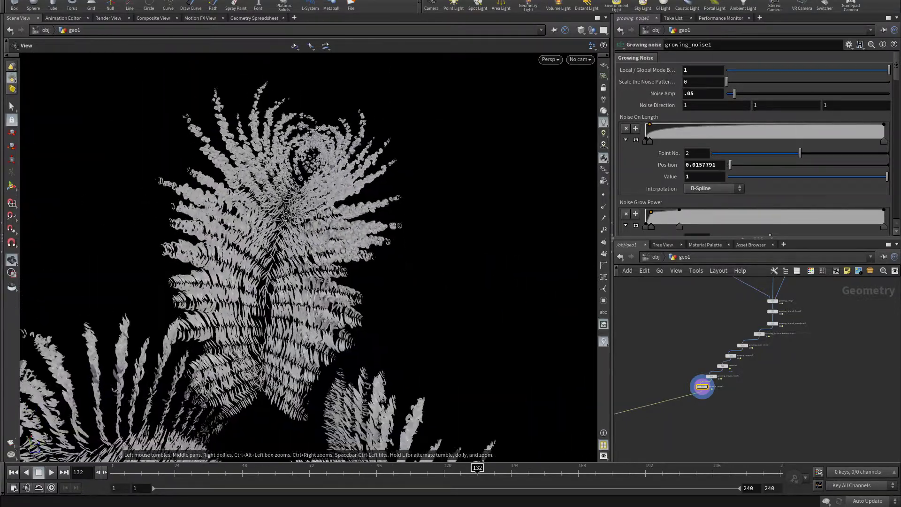
drag(329, 263, 338, 240)
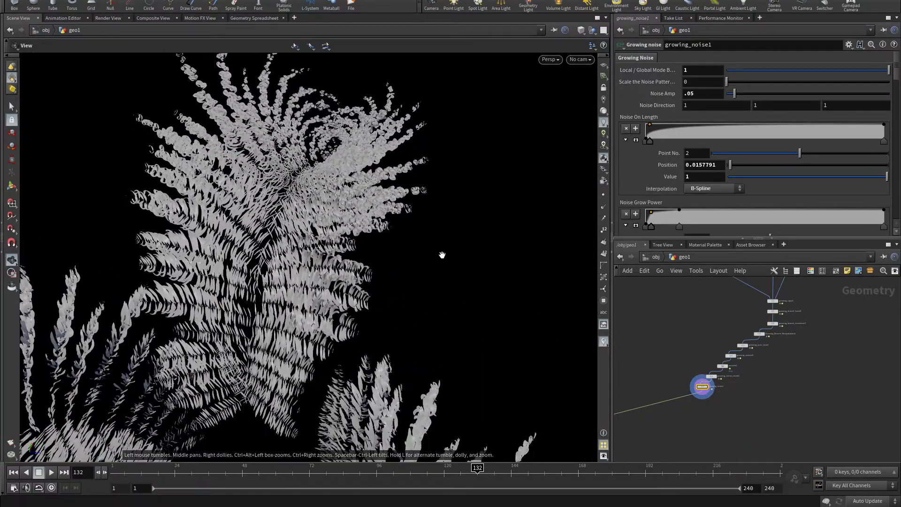
Step: Insert a Growing branch width node on the long wire running down to merge1 from the branch that also feeds the leaves
middle_drag(788, 451, 810, 422)
scroll(741, 426, down, 6)
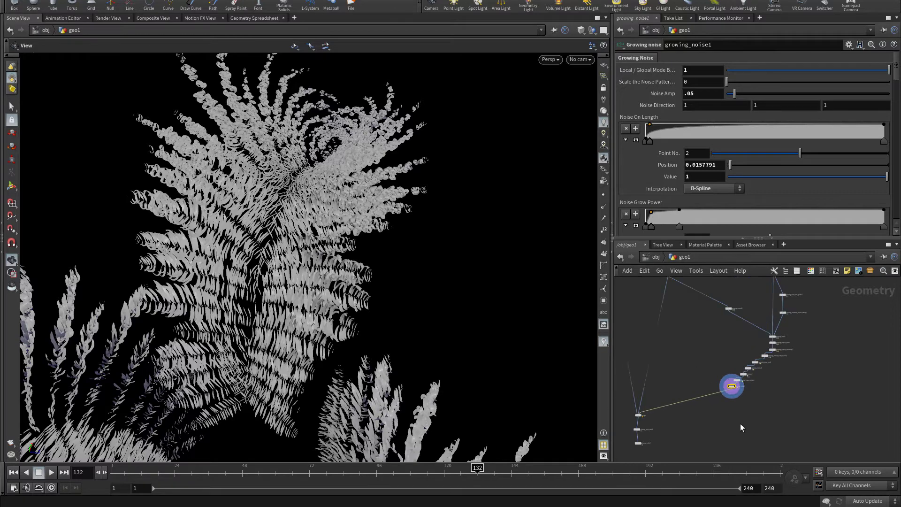
middle_drag(713, 433, 751, 422)
scroll(721, 432, up, 4)
middle_drag(717, 377, 720, 430)
scroll(731, 381, up, 1)
click(723, 364)
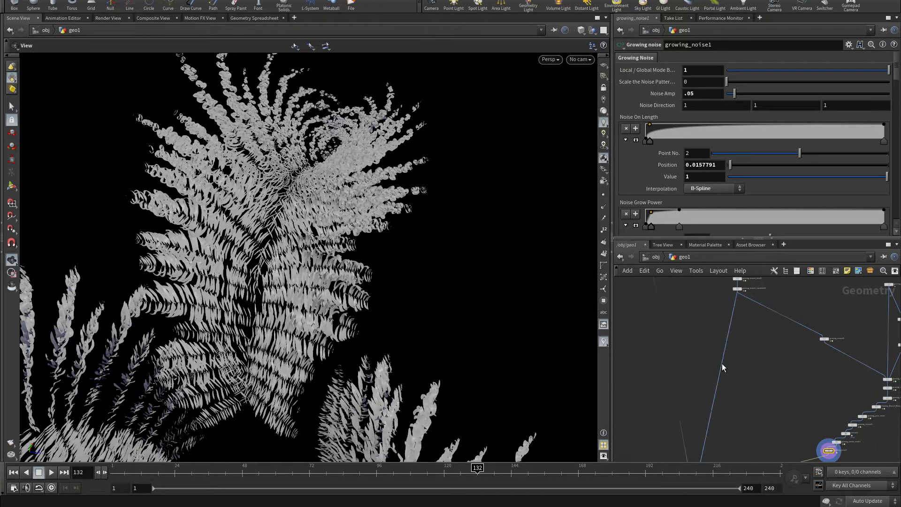
key(Tab)
text(br)
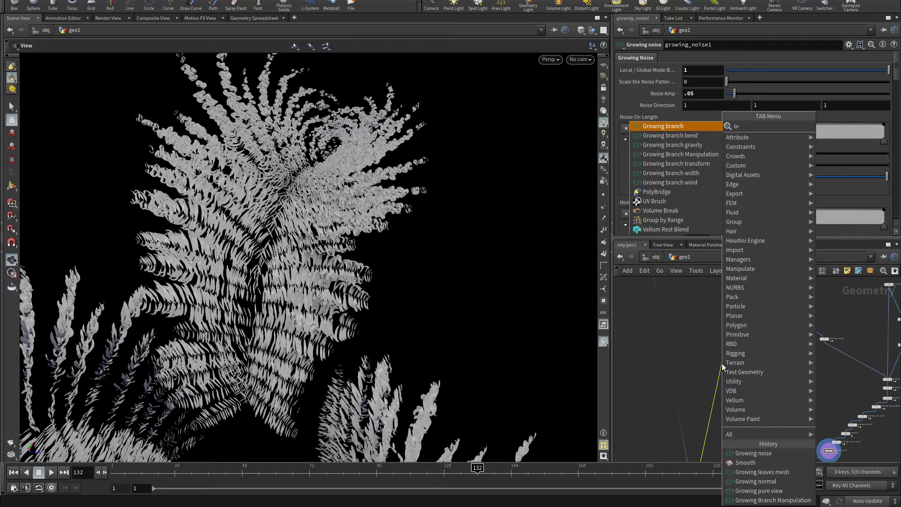
text( w)
key(Return)
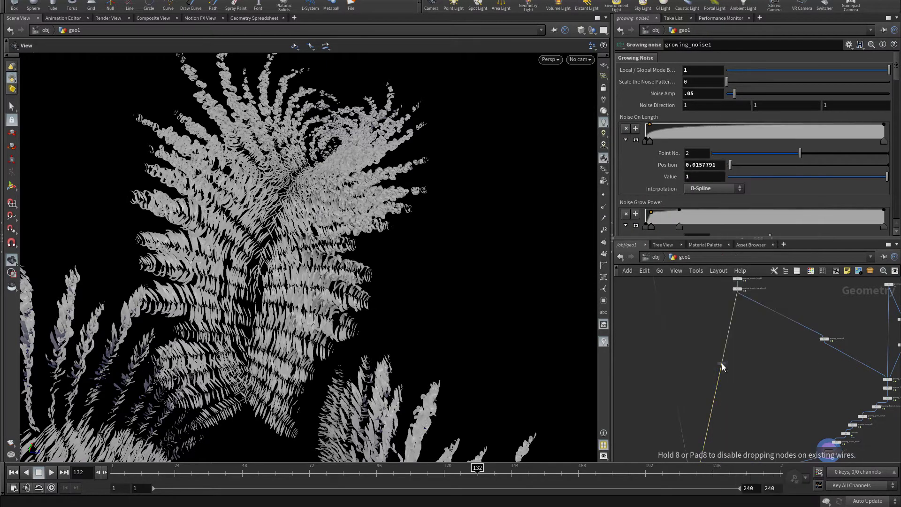
click(721, 363)
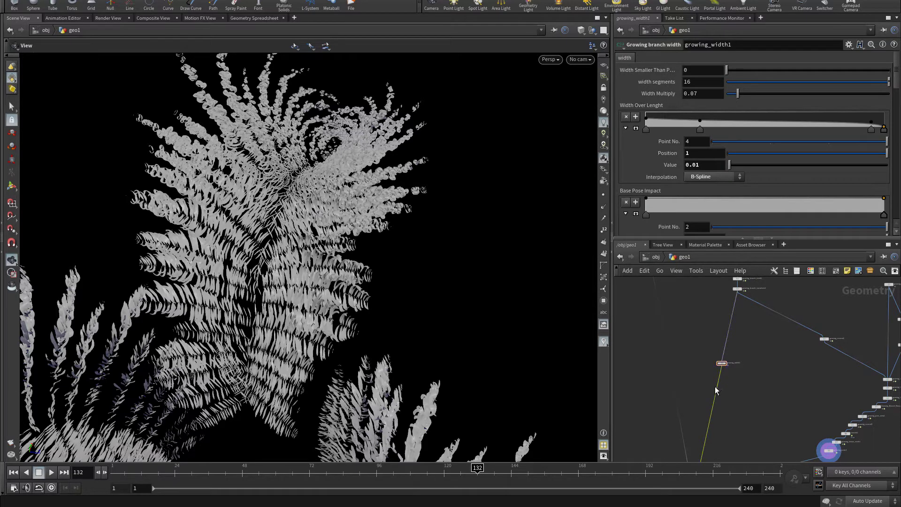
Step: Insert a Growing uv node on the same wire, directly below growing_width1
key(Tab)
text(gr)
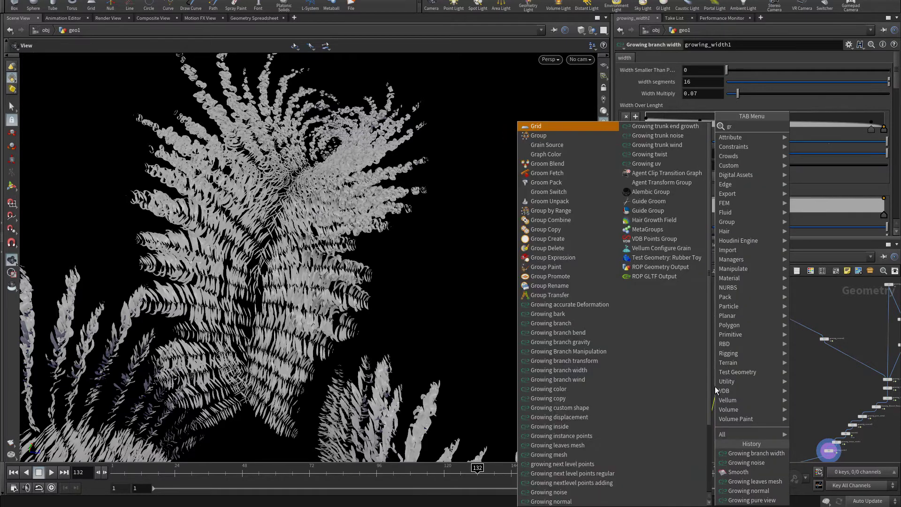
text( u)
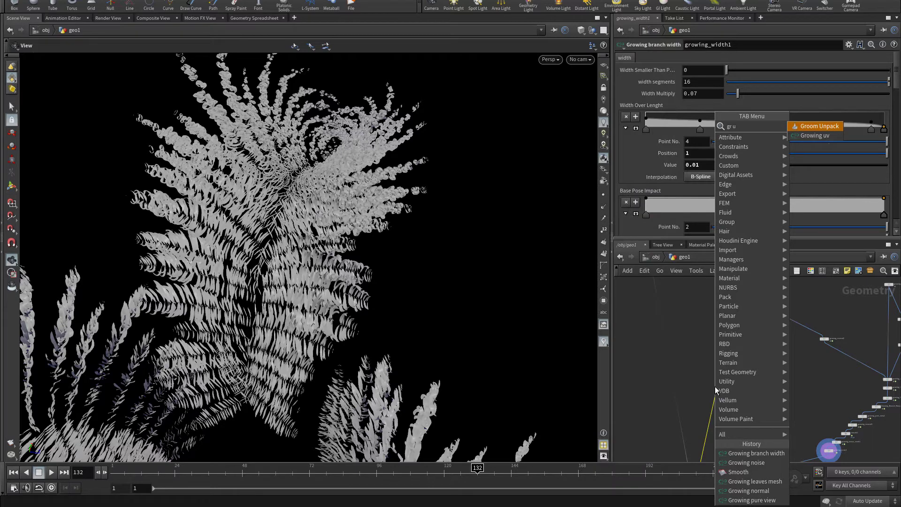
key(Down)
key(Return)
click(714, 386)
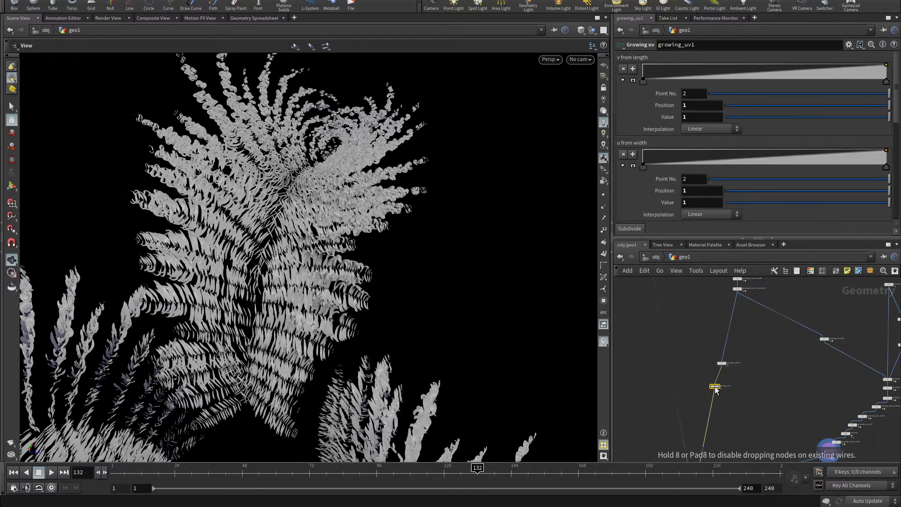
Step: Duplicate the width and uv nodes together and drop the copies onto the neighbouring wire that leads to merge1
shift+click(721, 364)
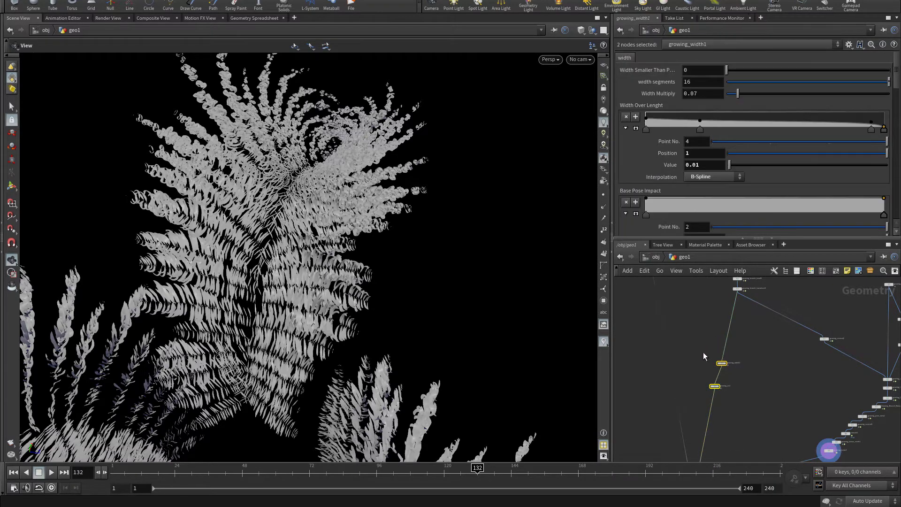
drag(719, 361, 671, 362)
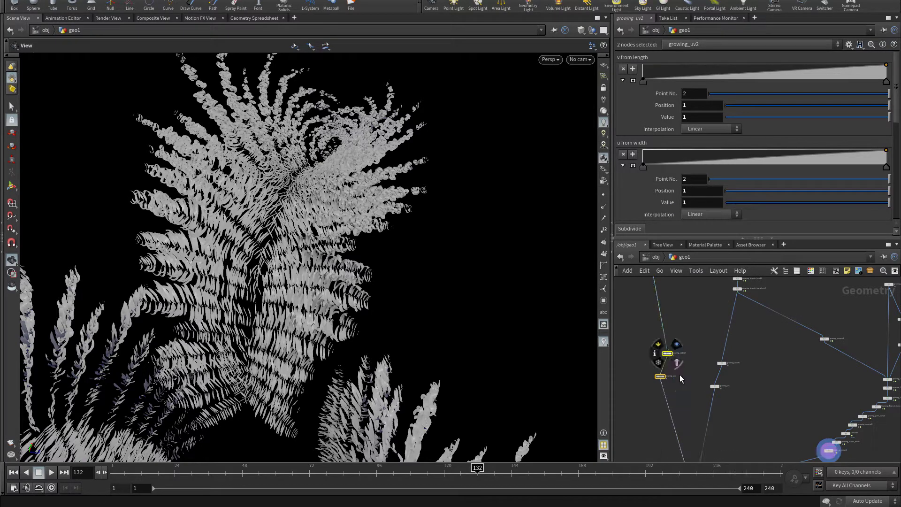
click(687, 392)
Step: Delete the wire that connects growing_noise1 of the leaves to merge1
middle_drag(691, 399, 692, 308)
scroll(696, 367, up, 1)
mouse_move(702, 354)
middle_down()
mouse_move(708, 382)
mouse_move(714, 346)
middle_up()
scroll(712, 388, up, 1)
mouse_move(727, 376)
mouse_down()
mouse_move(741, 399)
mouse_move(738, 378)
mouse_up()
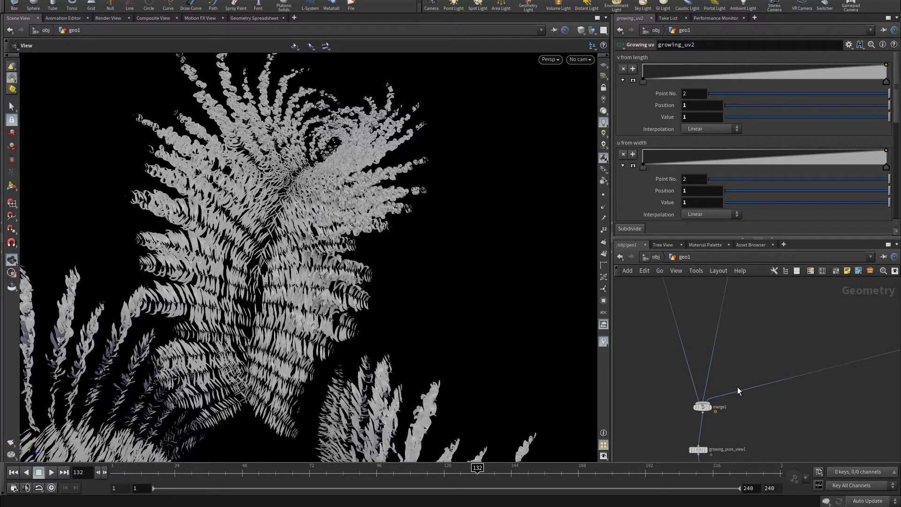
middle_drag(731, 411, 751, 341)
click(730, 347)
key(Delete)
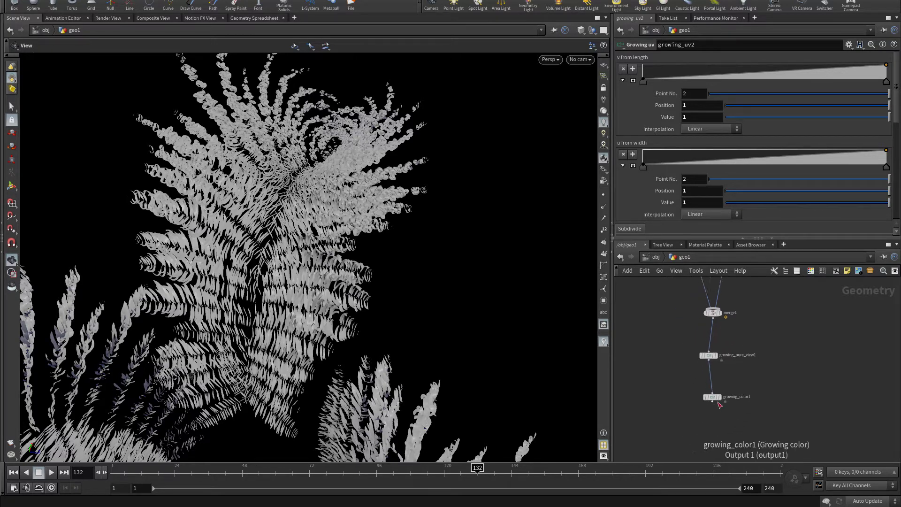
Step: Move growing_color1 lower, insert a Growing mesh node between growing_pure_view1 and growing_color1, and display the mesh
drag(712, 400, 715, 447)
middle_drag(735, 382, 709, 383)
scroll(708, 383, down, 1)
scroll(708, 384, down, 4)
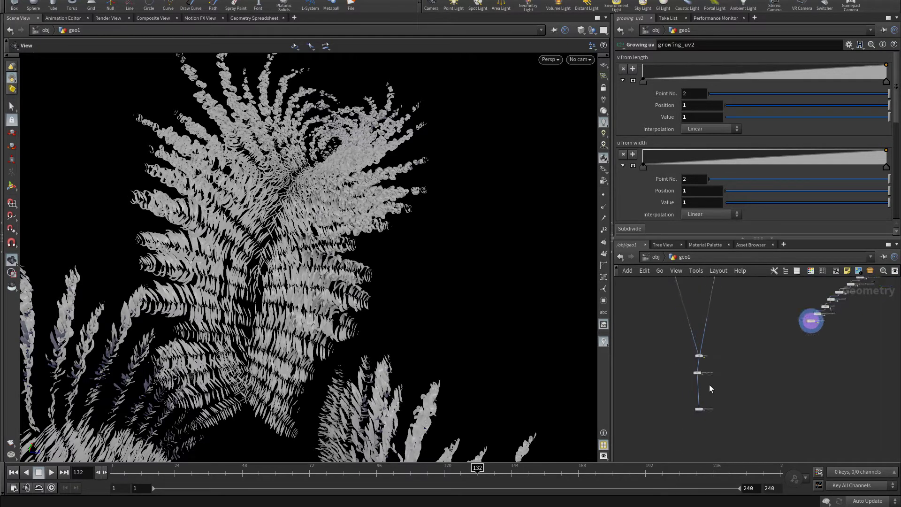
scroll(708, 384, up, 4)
click(683, 398)
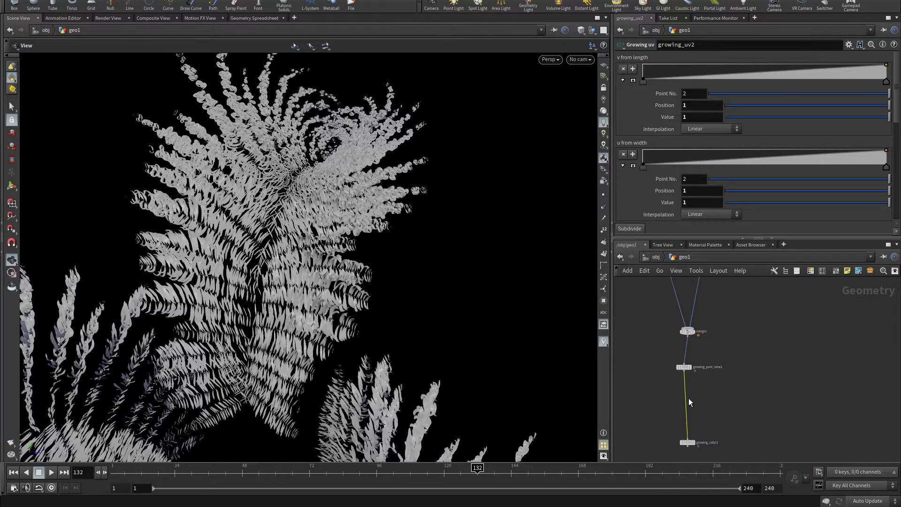
key(Tab)
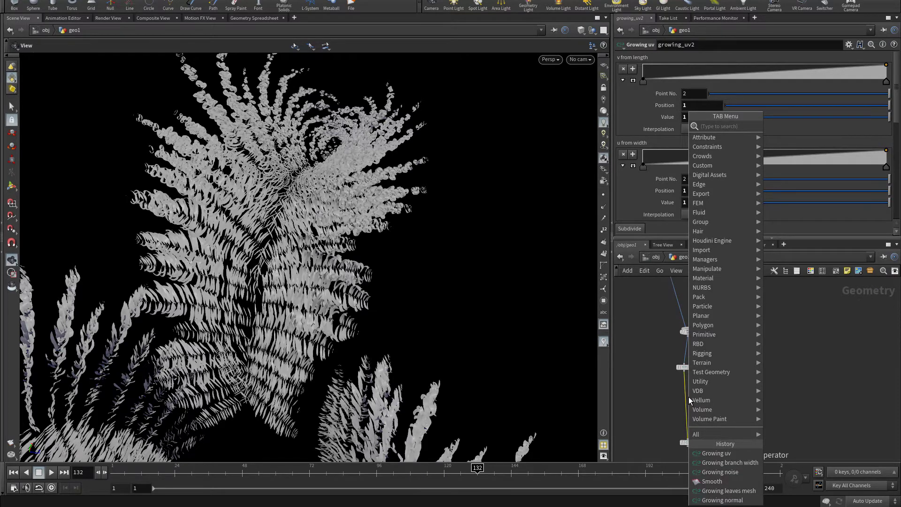
text(gr mes)
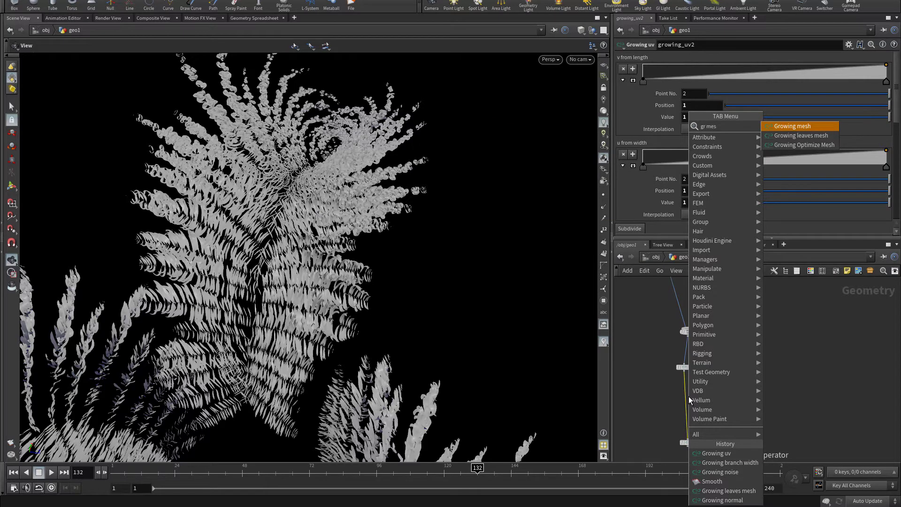
key(Return)
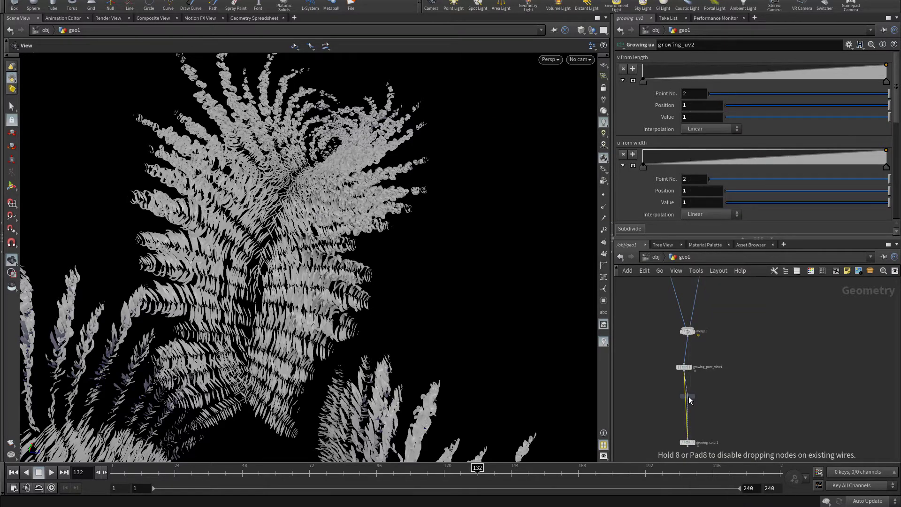
click(688, 396)
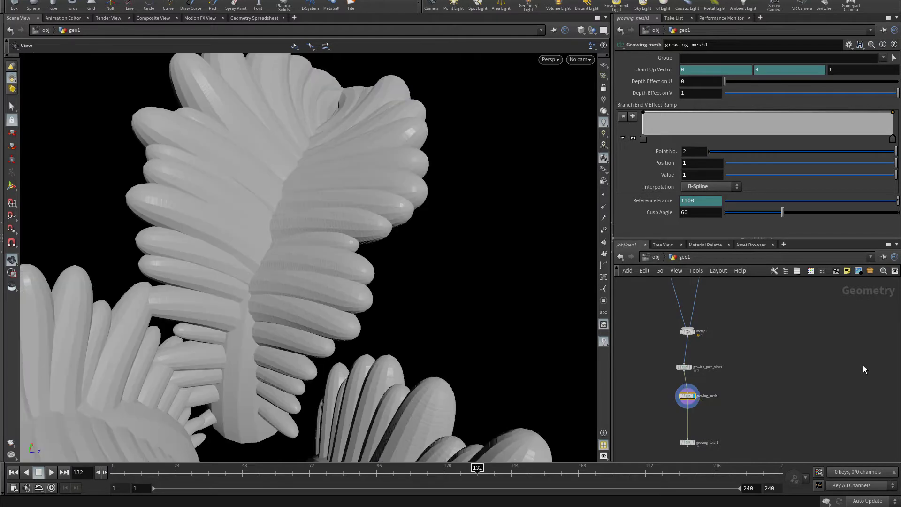
Step: Set the Width Multiply of growing_width2 to 0.02
middle_drag(819, 322, 796, 355)
right_drag(468, 335, 24, 263)
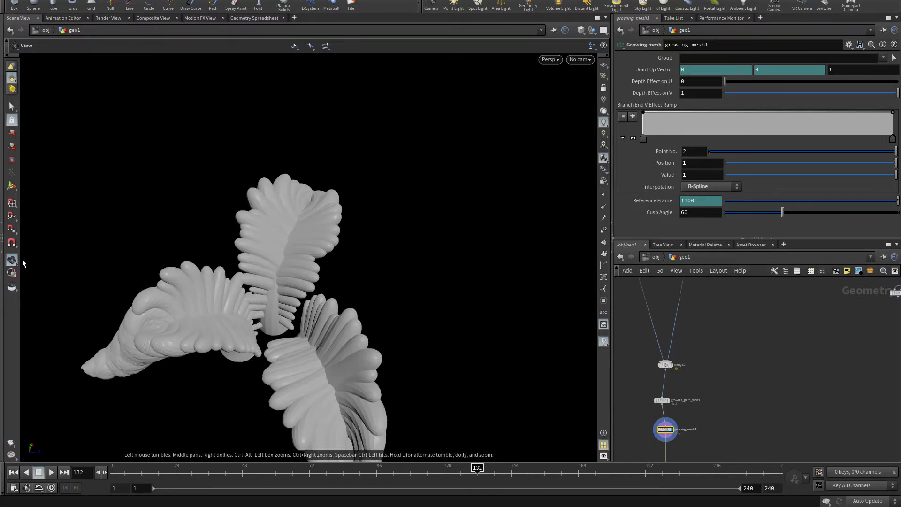
drag(277, 291, 164, 216)
scroll(722, 324, down, 4)
middle_drag(722, 324, 696, 401)
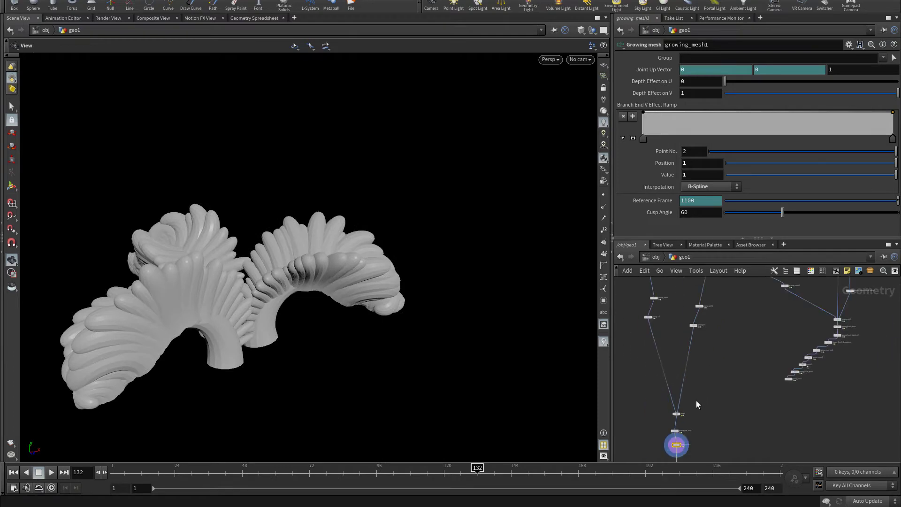
scroll(696, 401, down, 2)
scroll(673, 318, up, 6)
click(727, 356)
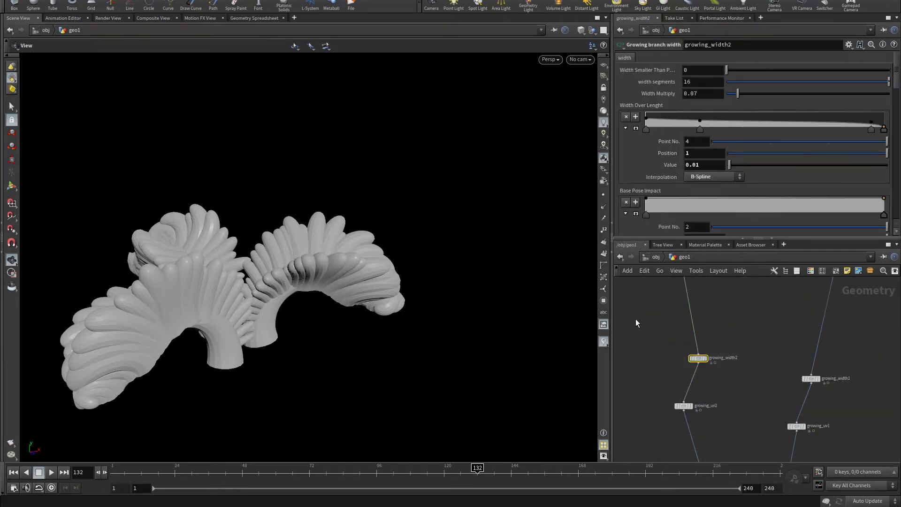
click(721, 93)
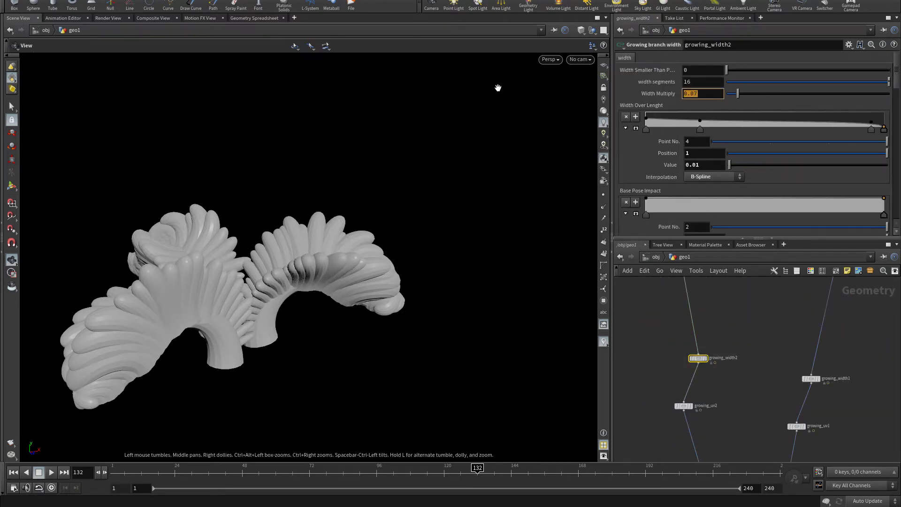
text(.02)
key(Return)
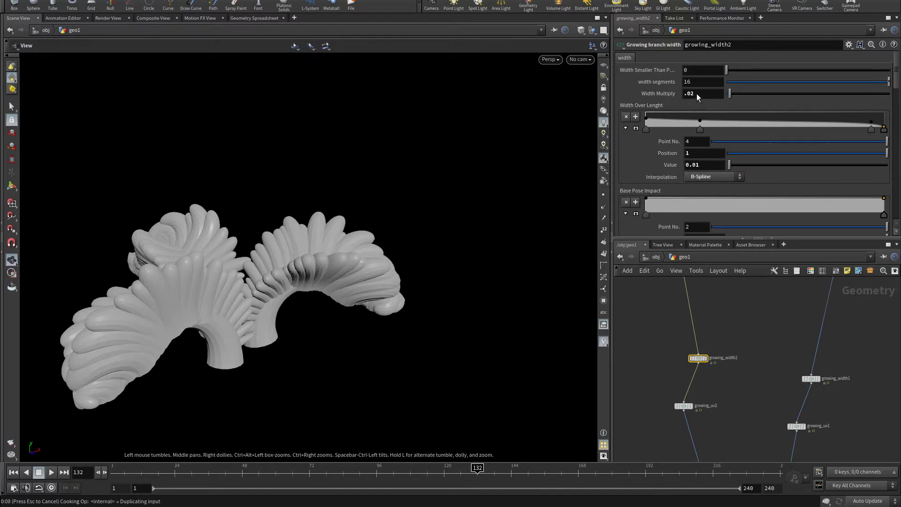
Step: Set the Width Multiply of growing_width1 to 0.005
middle_drag(763, 359, 684, 315)
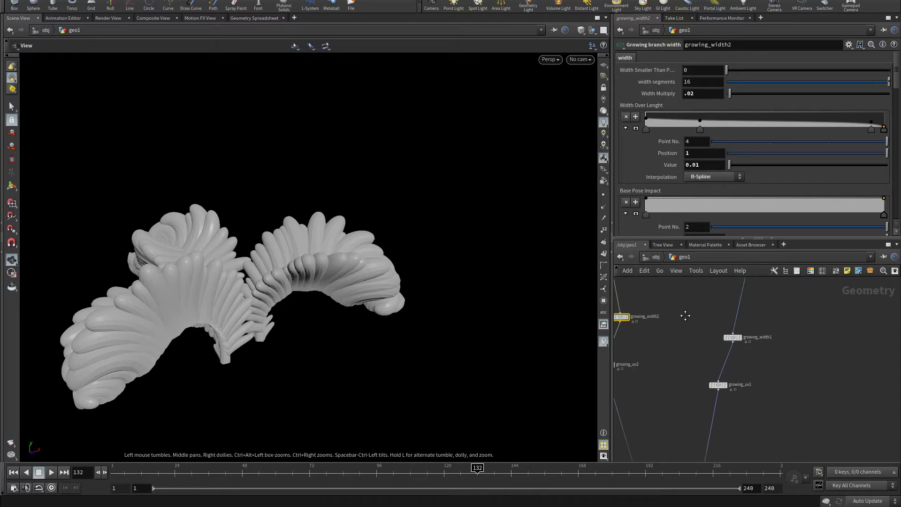
drag(769, 362, 687, 301)
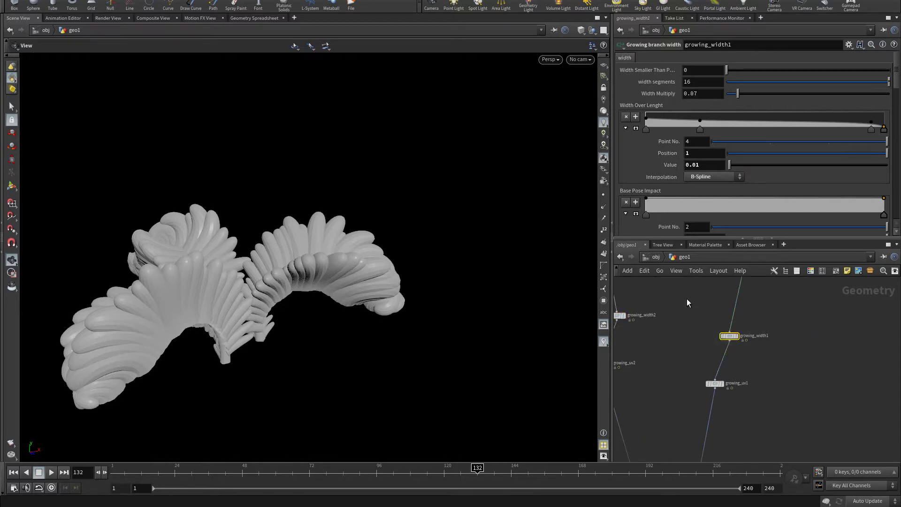
click(706, 97)
text(.005)
key(Return)
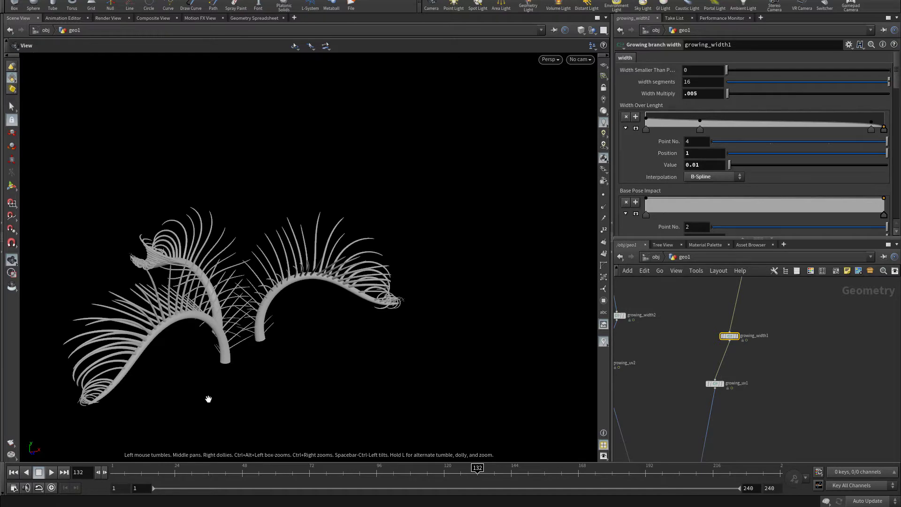
Step: Delete the start and middle points of the Branch Size Impact ramp on growing_width1, keeping only its end point
drag(231, 302, 261, 362)
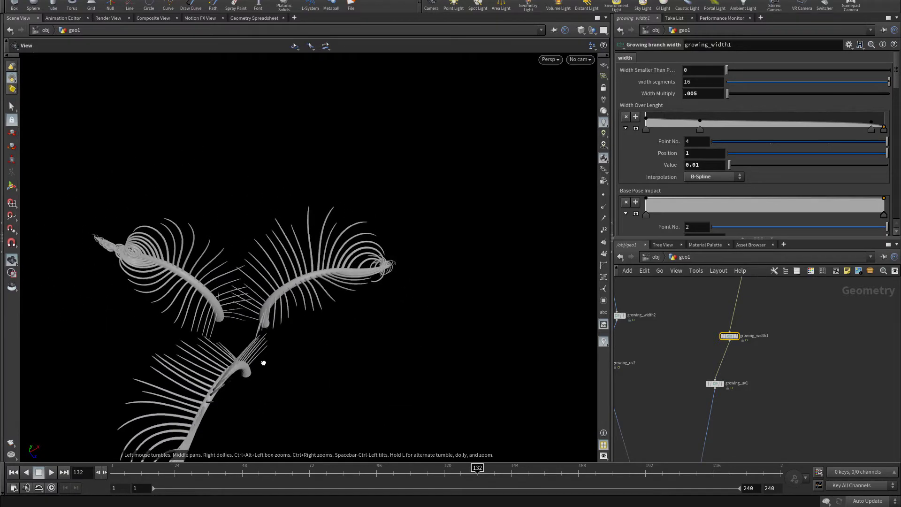
right_drag(261, 362, 464, 307)
drag(188, 259, 261, 323)
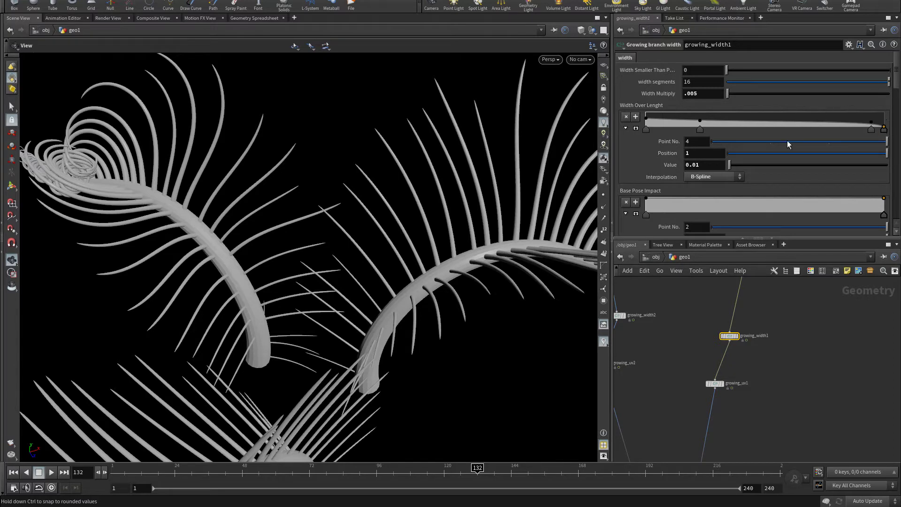
scroll(788, 146, down, 5)
scroll(715, 155, down, 3)
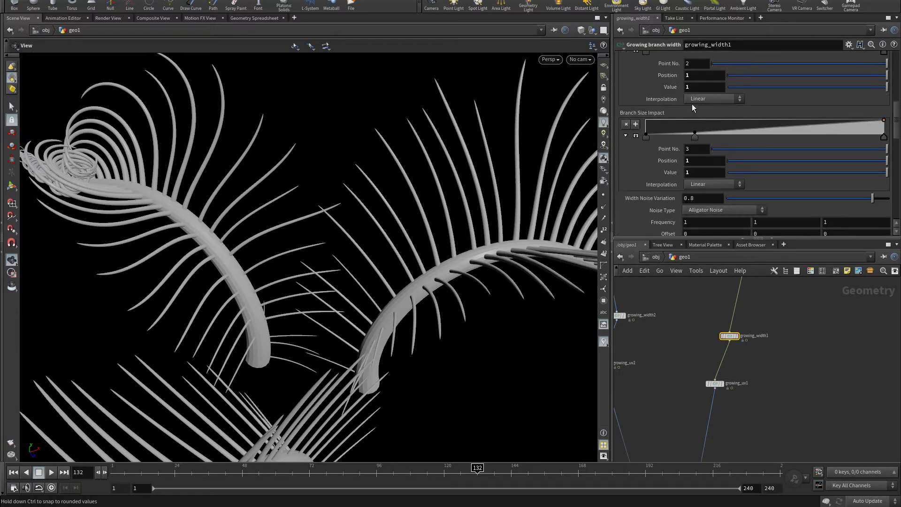
click(695, 138)
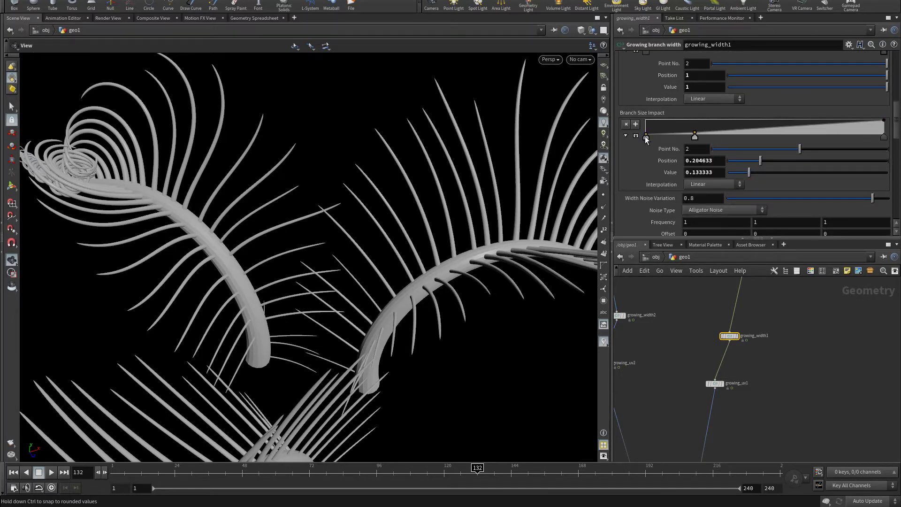
click(646, 135)
key(Delete)
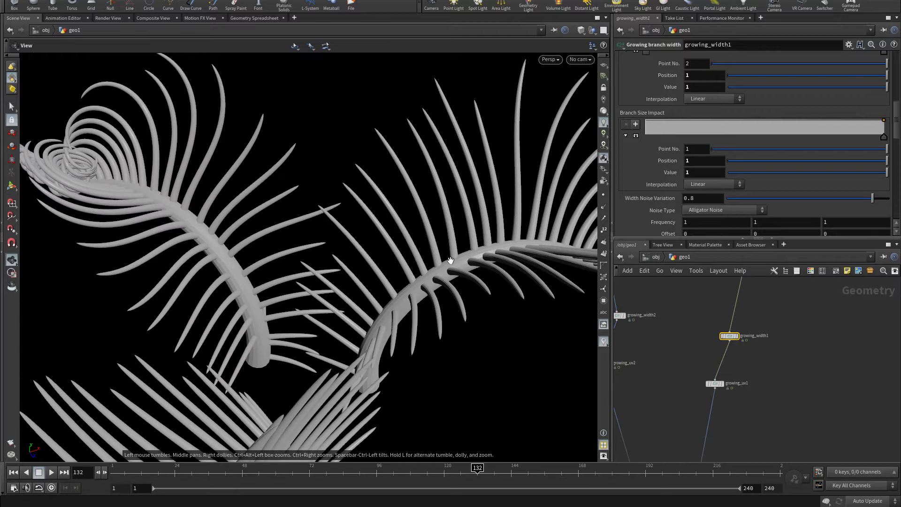
Step: Set the value of the first point of growing_width1's Grow Impact ramp to 0
drag(450, 260, 380, 282)
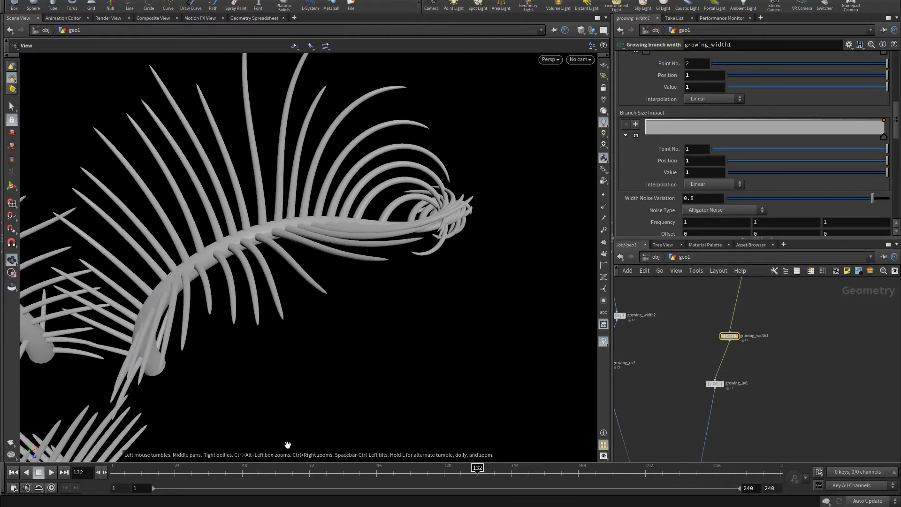
drag(114, 304, 272, 362)
scroll(669, 142, down, 10)
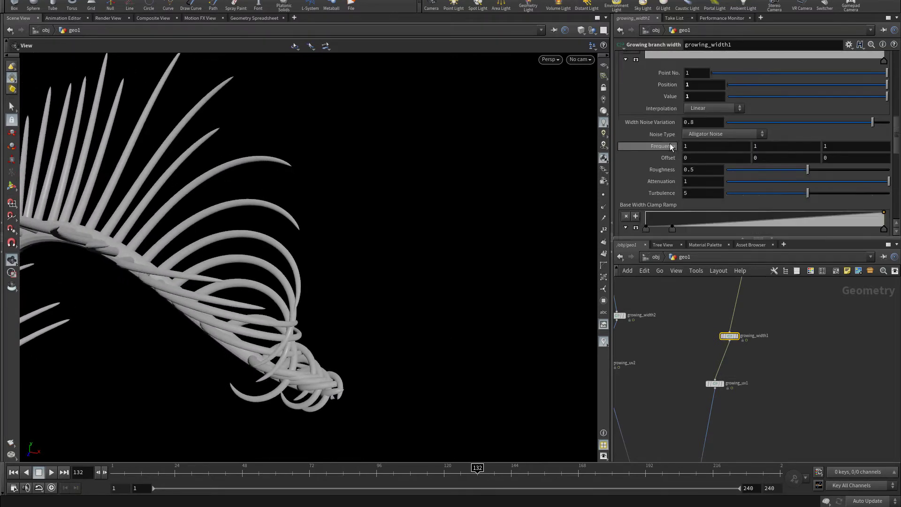
scroll(669, 142, up, 6)
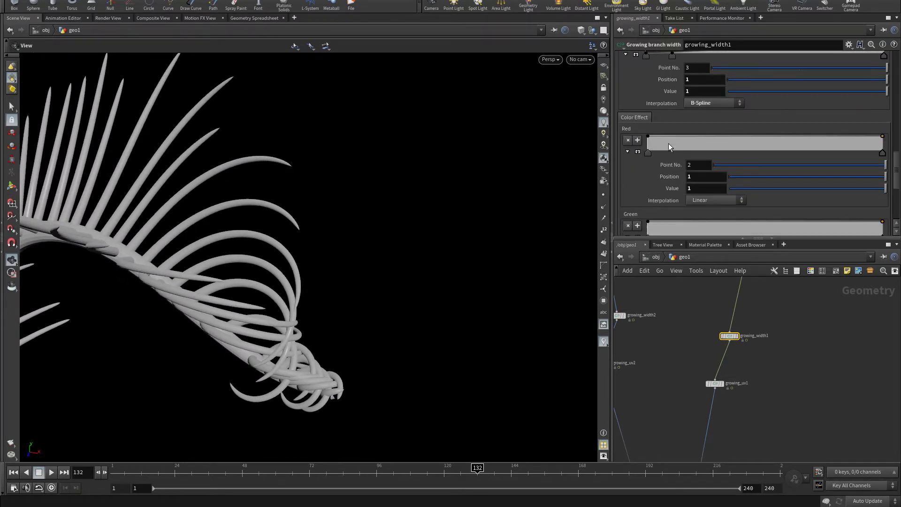
scroll(669, 142, up, 8)
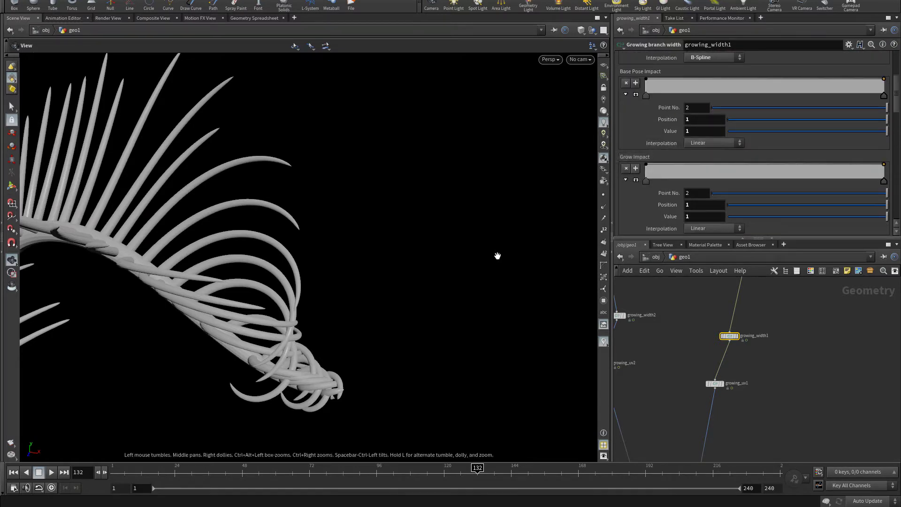
click(645, 181)
scroll(675, 188, down, 2)
drag(698, 198, 566, 167)
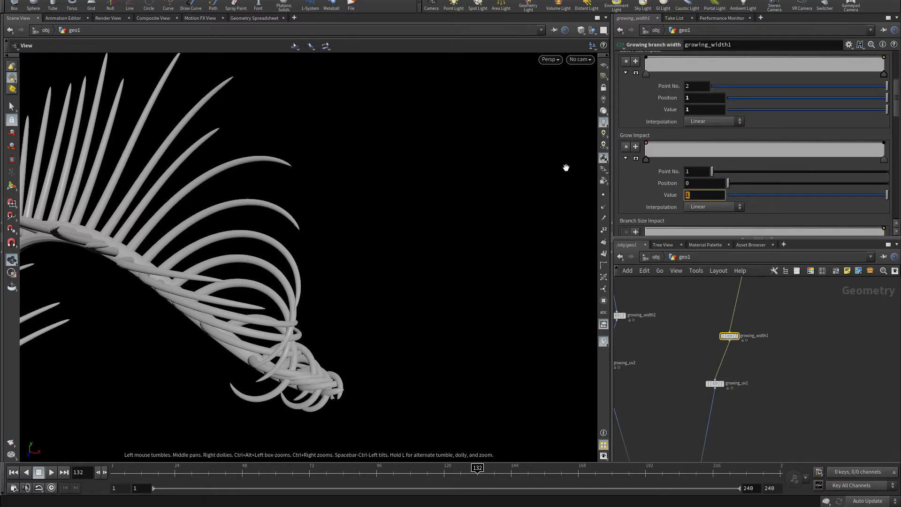
text(0)
key(Return)
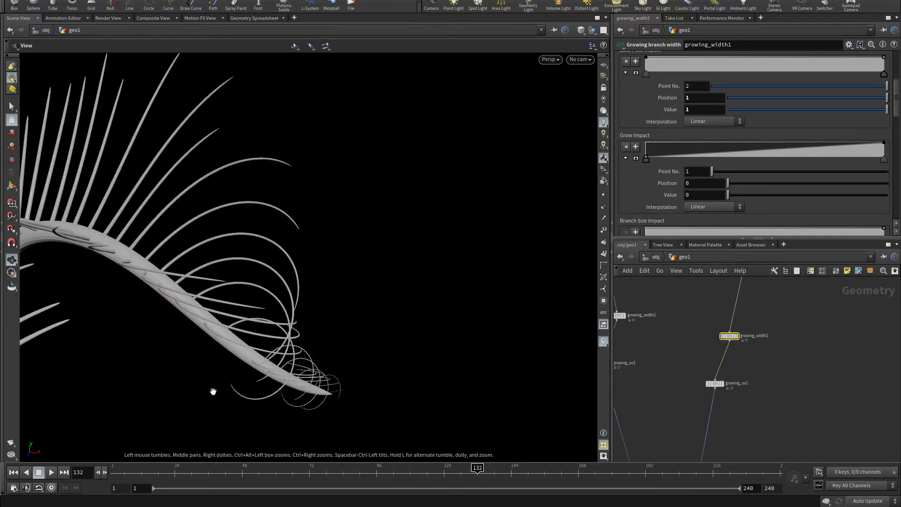
Step: Try raising the Width Noise Variation of growing_width1 to 21.8
drag(211, 390, 388, 387)
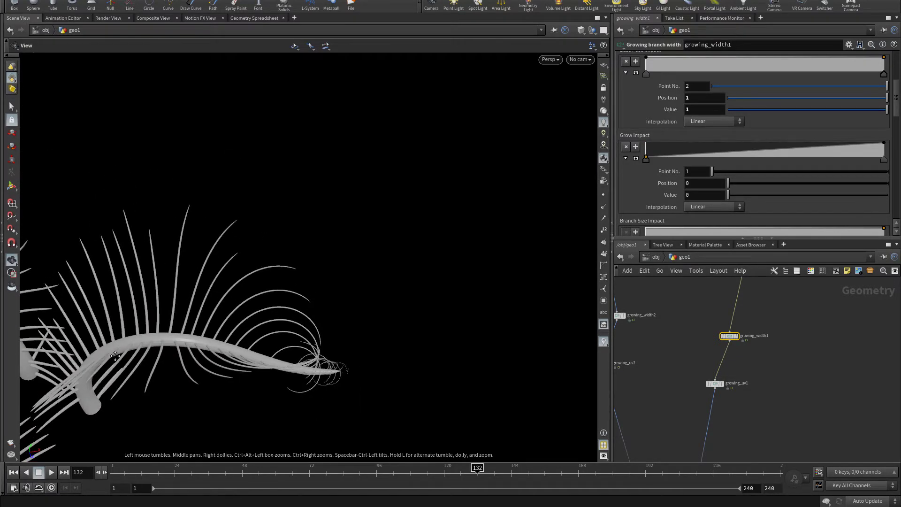
middle_drag(115, 359, 268, 335)
right_drag(269, 335, 170, 301)
drag(170, 301, 149, 302)
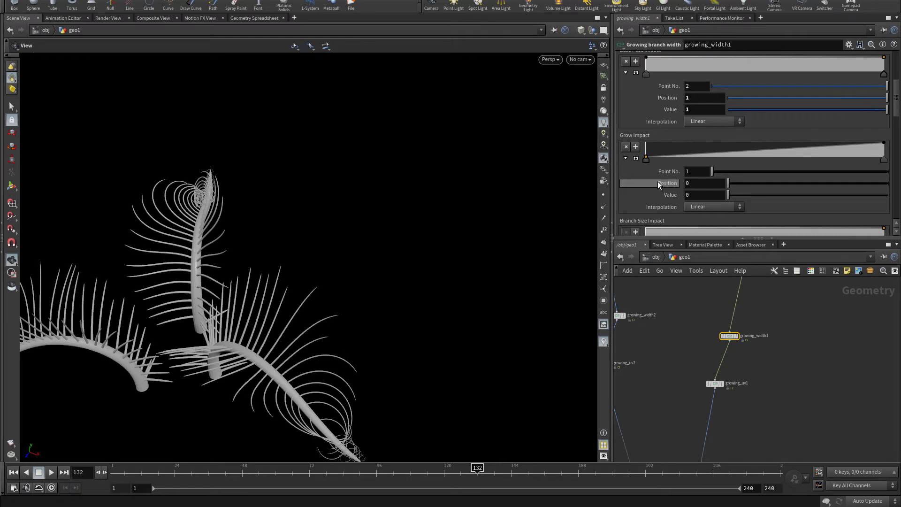
scroll(657, 181, up, 6)
scroll(652, 172, down, 8)
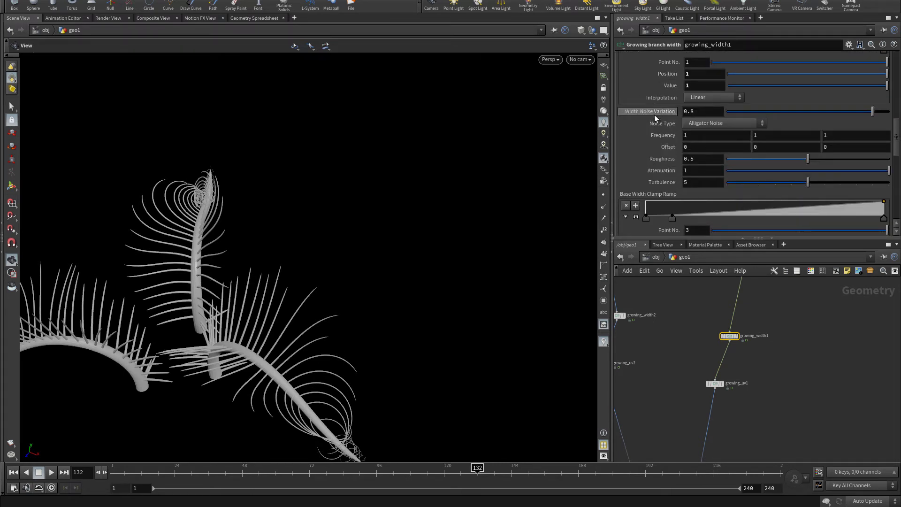
middle_drag(653, 114, 747, 98)
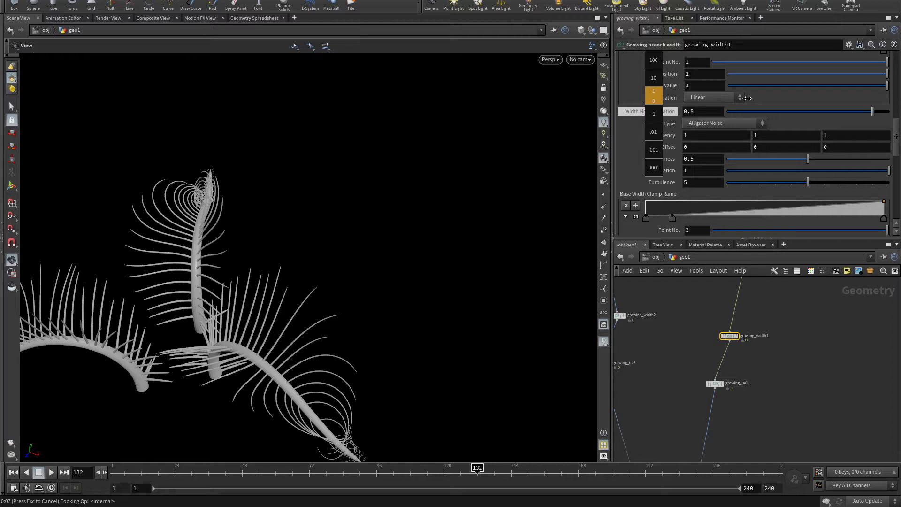
middle_drag(747, 98, 747, 98)
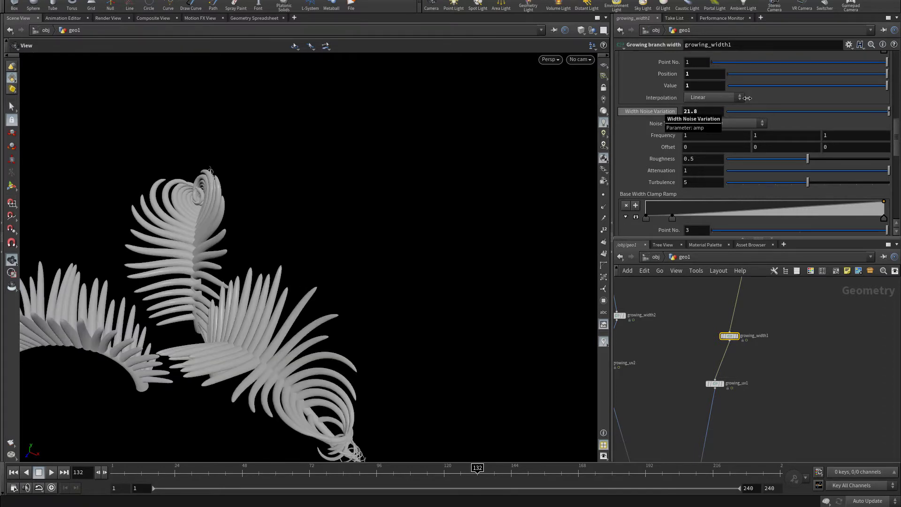
Step: Try Width Noise Variation values of 2 and 5 on growing_width1
drag(338, 331, 300, 370)
middle_drag(300, 370, 332, 297)
drag(332, 297, 334, 310)
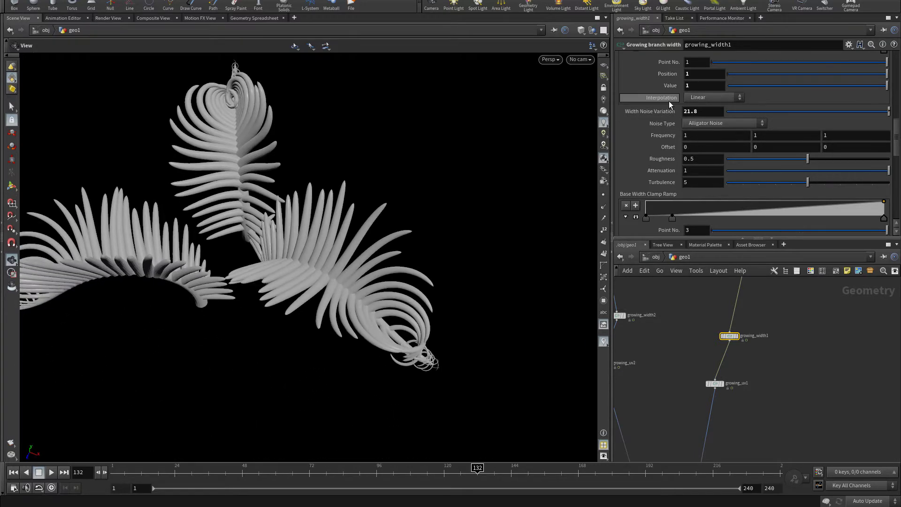
drag(712, 111, 656, 113)
text(2)
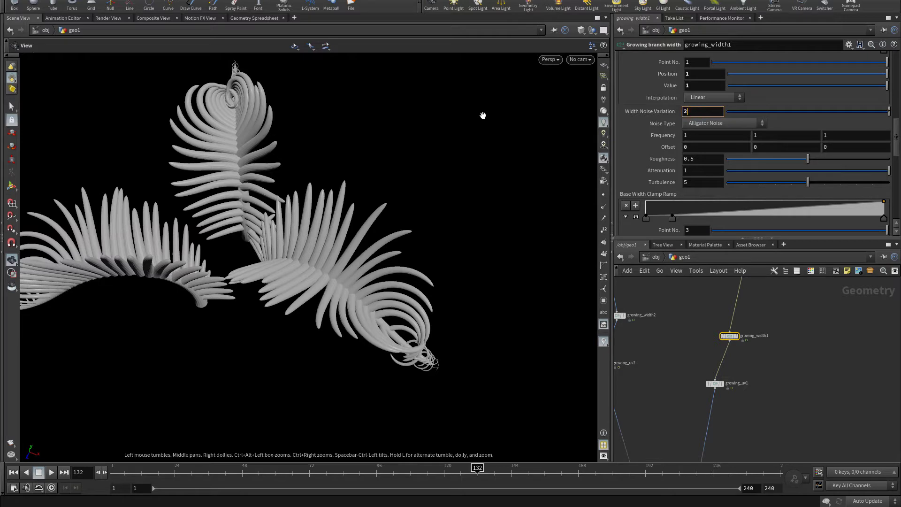
key(Return)
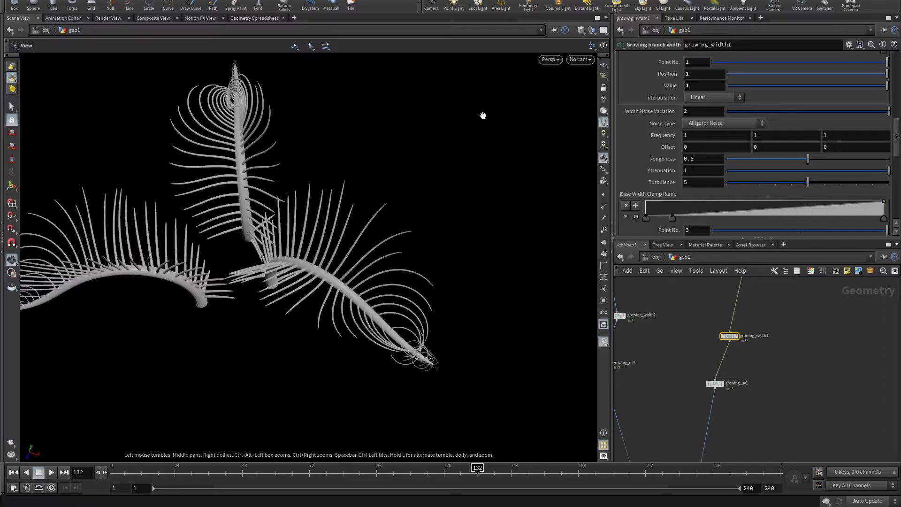
click(697, 111)
text(5)
key(Return)
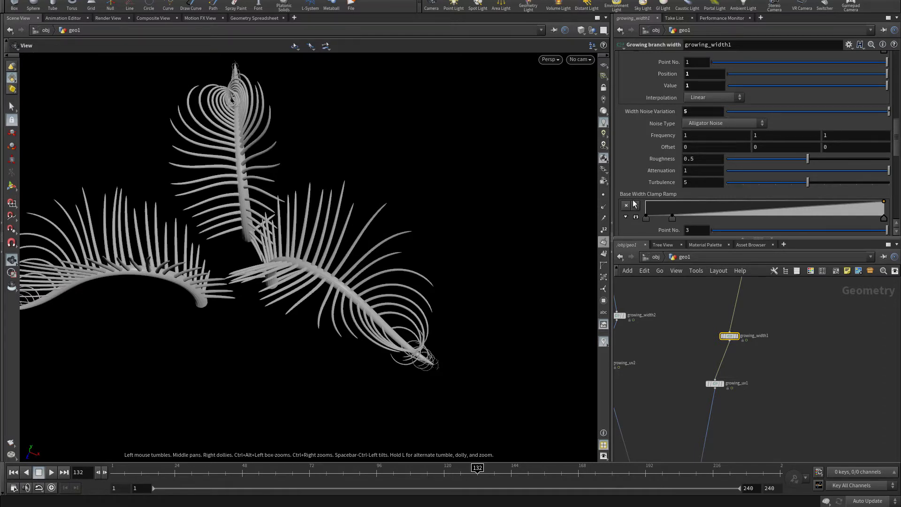
Step: Raise the width noise Frequency of growing_width1 to 131 on all three axes
middle_drag(663, 138, 725, 91)
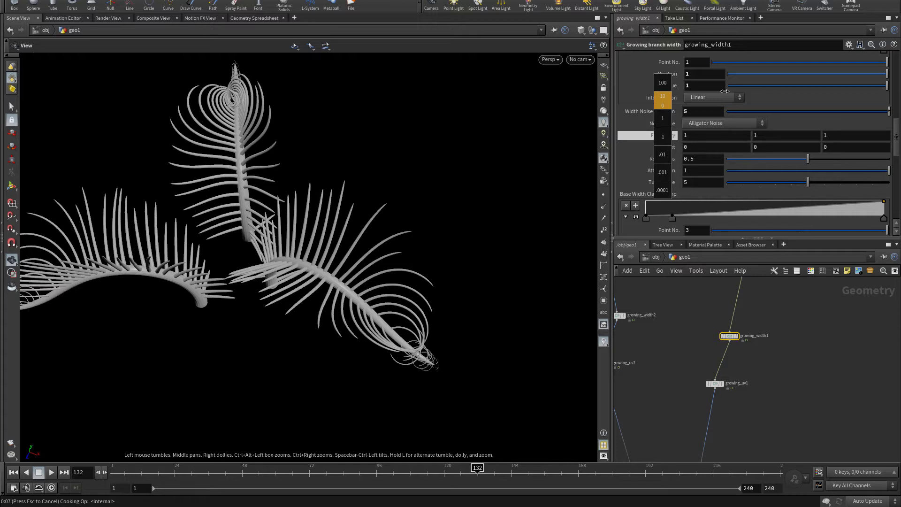
middle_drag(725, 90, 724, 91)
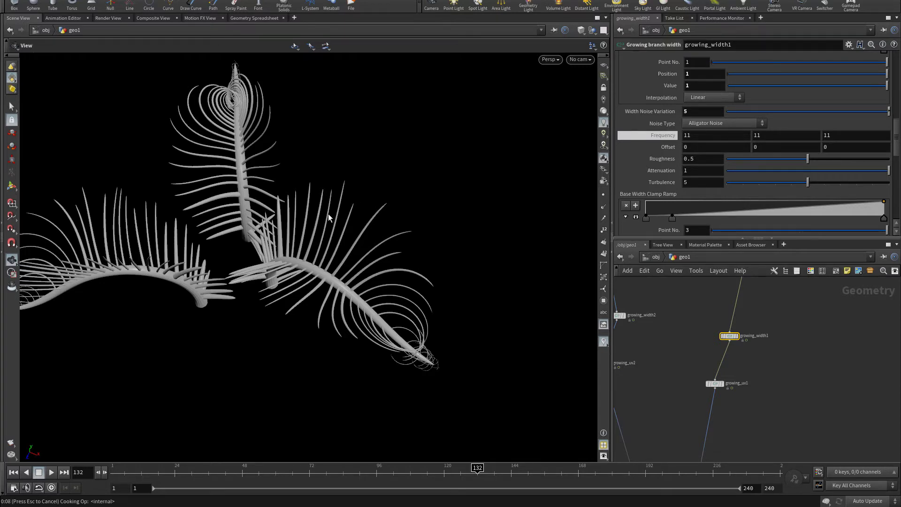
drag(328, 213, 387, 230)
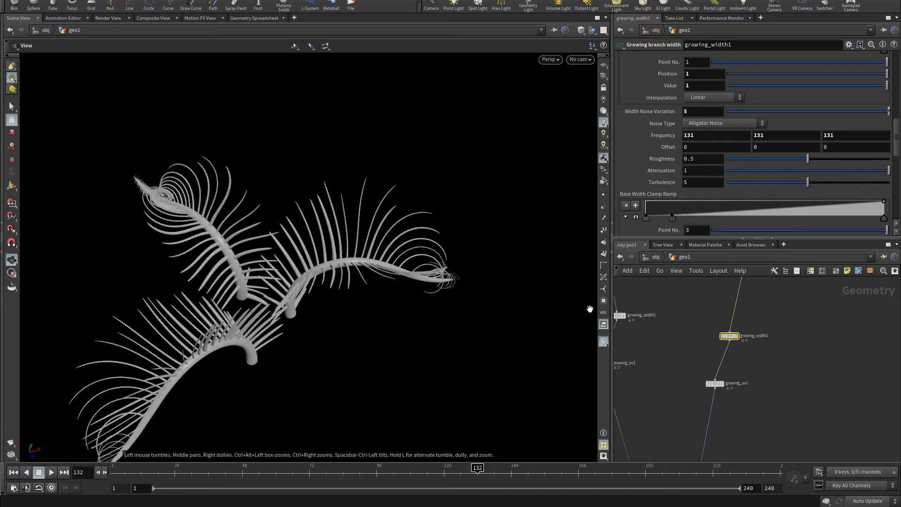
Step: Set the Width Noise Variation of growing_width1 to 3
scroll(690, 367, down, 7)
middle_drag(707, 367, 711, 423)
scroll(712, 390, up, 8)
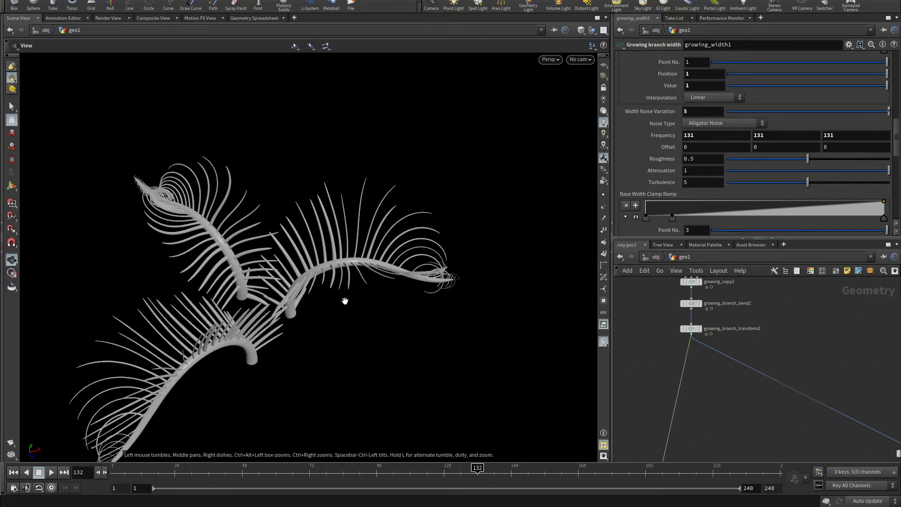
drag(342, 257, 356, 260)
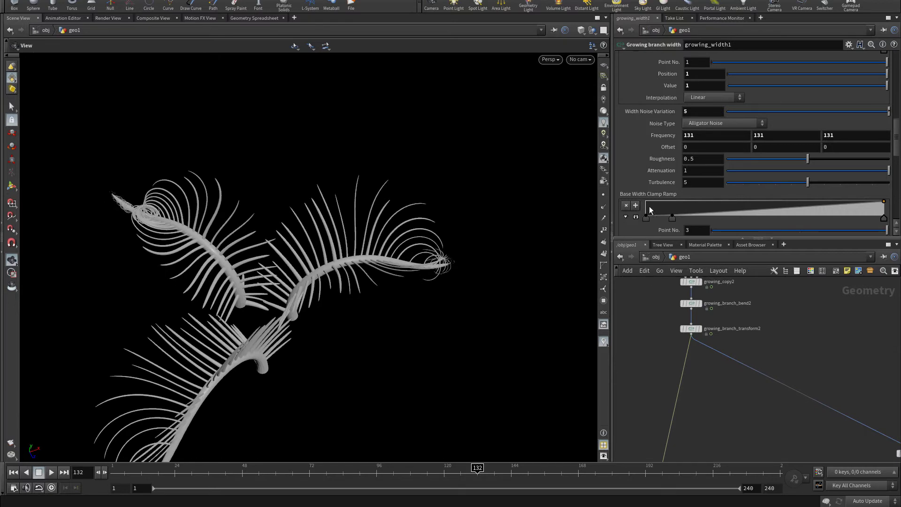
drag(696, 111, 541, 108)
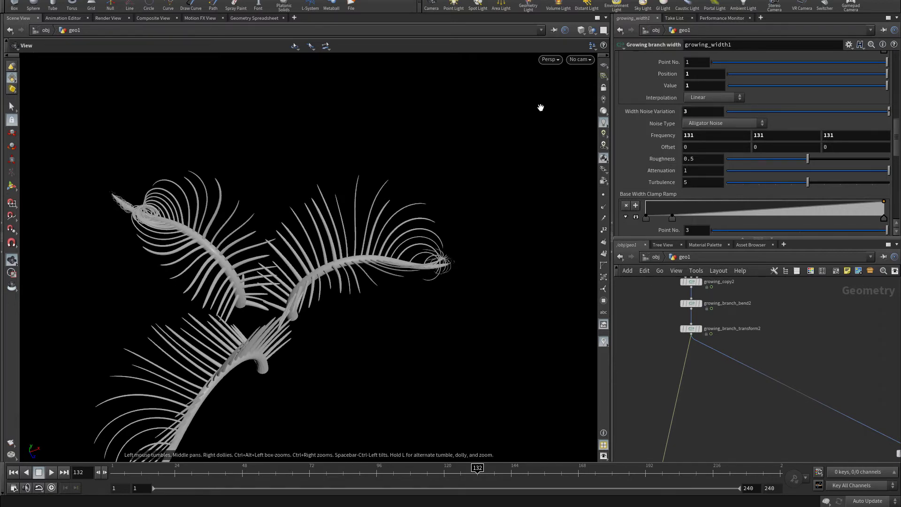
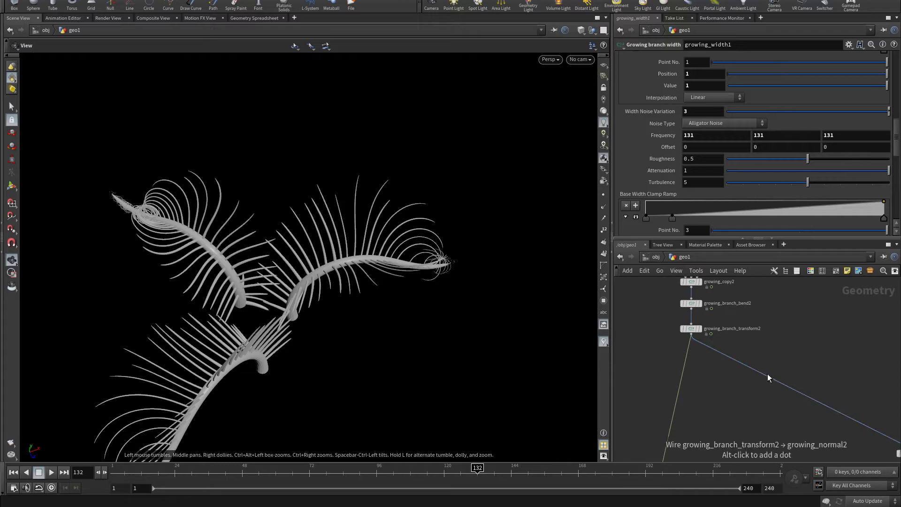
Step: Display the output of growing_branch_transform2 in the viewport
middle_drag(767, 373, 727, 362)
scroll(727, 362, down, 3)
scroll(723, 364, up, 5)
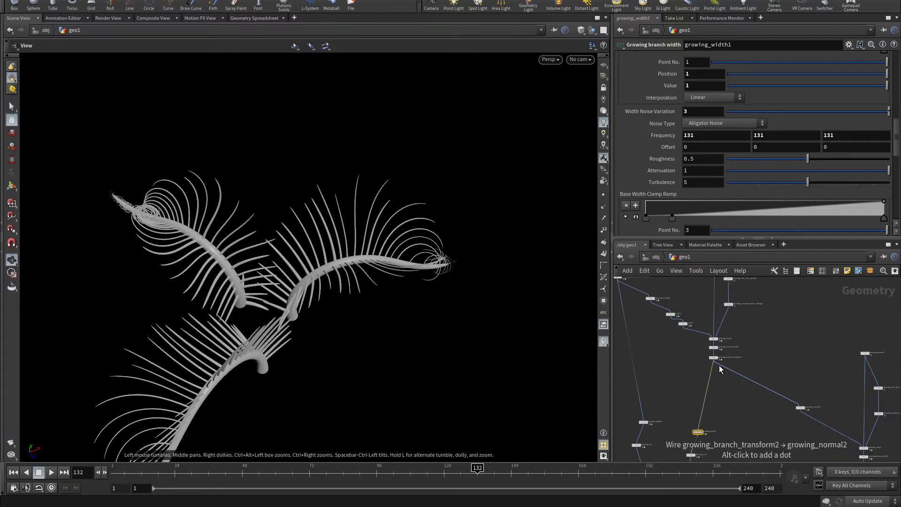
mouse_move(714, 363)
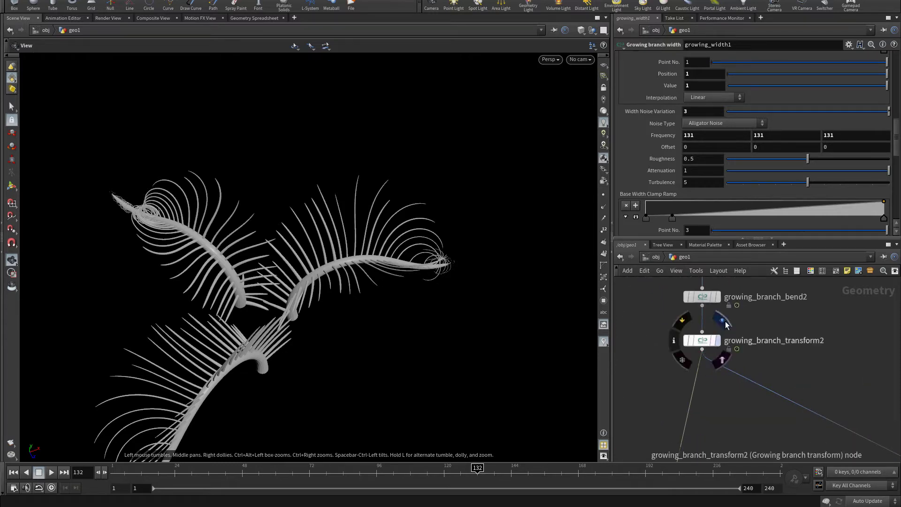
click(702, 356)
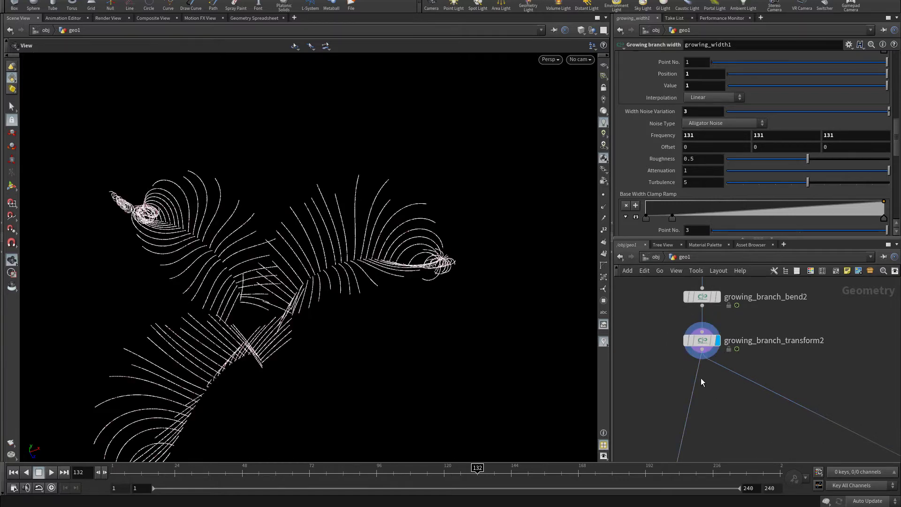
Step: Insert a Growing noise node into the wire between growing_branch_transform2 and growing_width1
key(Tab)
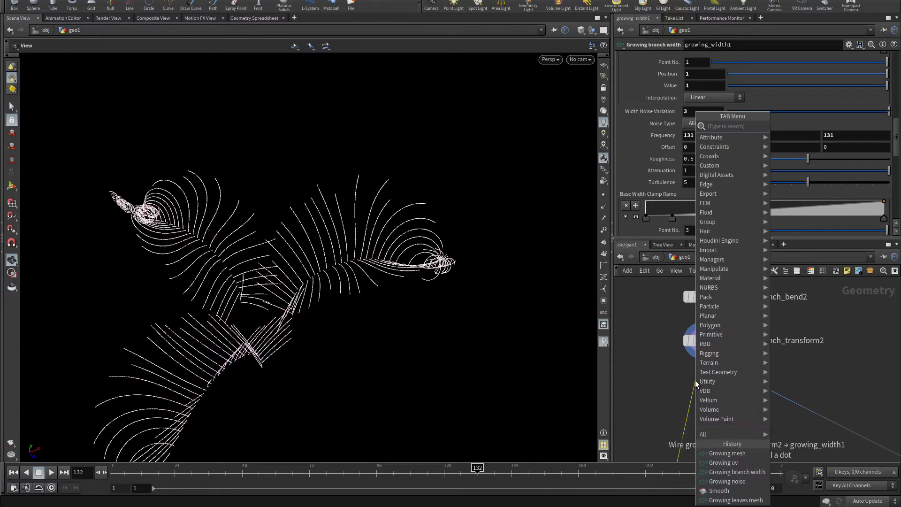
text(gr)
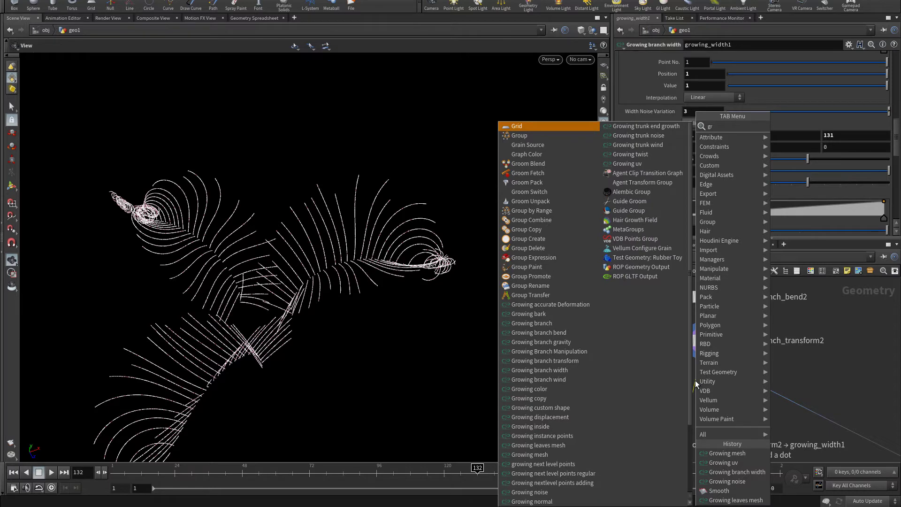
text( noi)
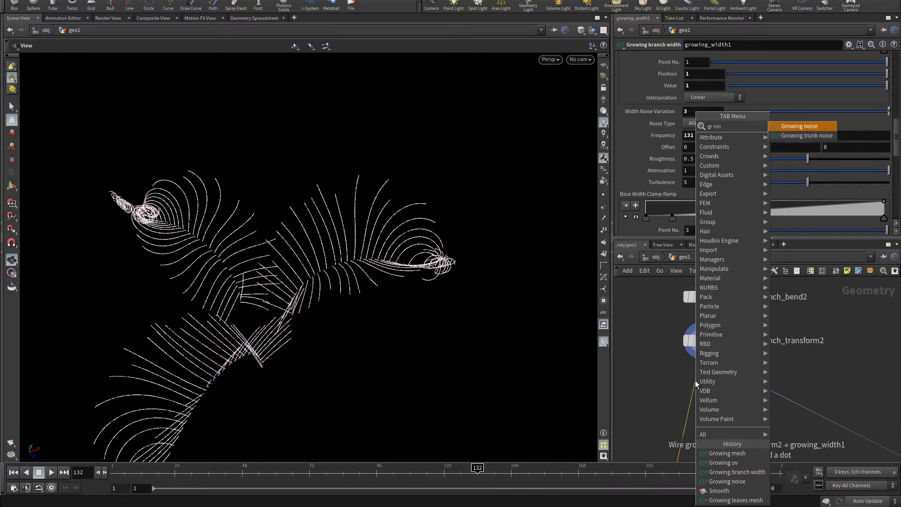
key(Return)
click(695, 380)
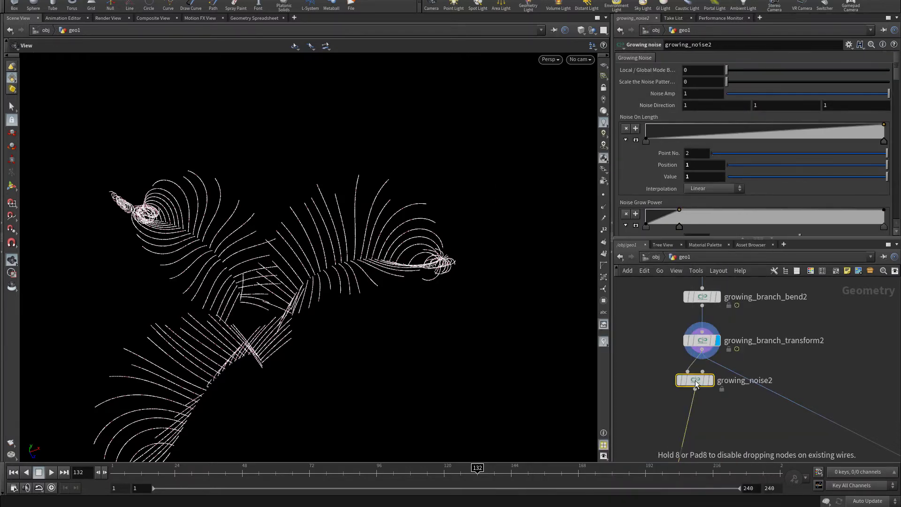
Step: Wire growing_noise2 into growing_normal2 in place of growing_branch_transform2, and display growing_noise2 in the viewport
click(695, 388)
scroll(695, 389, down, 3)
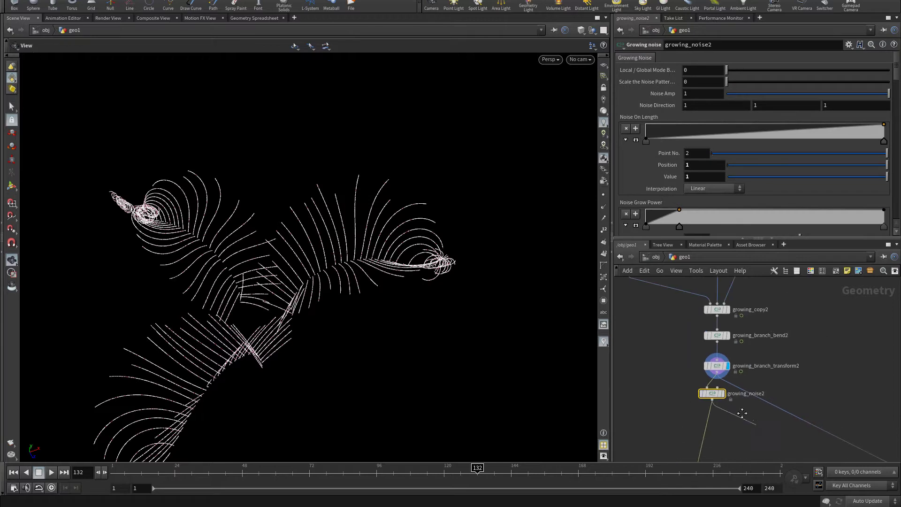
scroll(802, 407, up, 3)
scroll(677, 391, down, 3)
scroll(799, 327, up, 5)
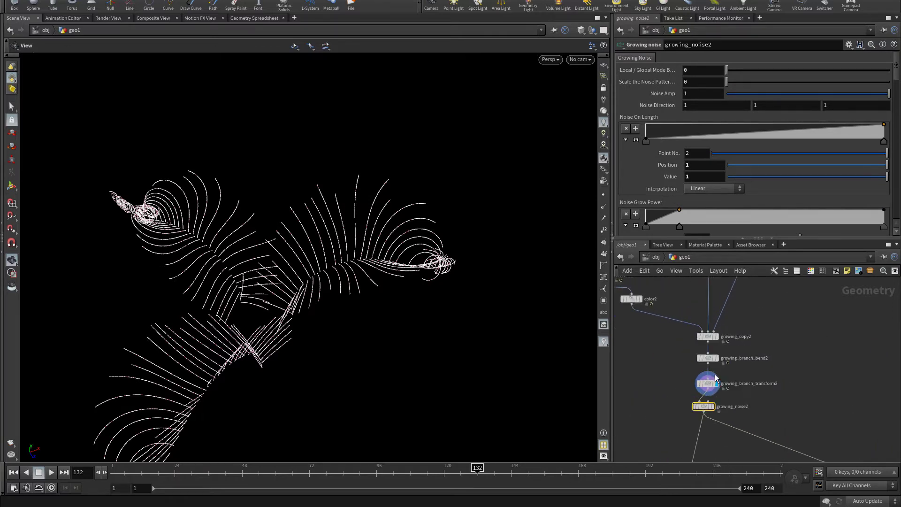
mouse_move(717, 368)
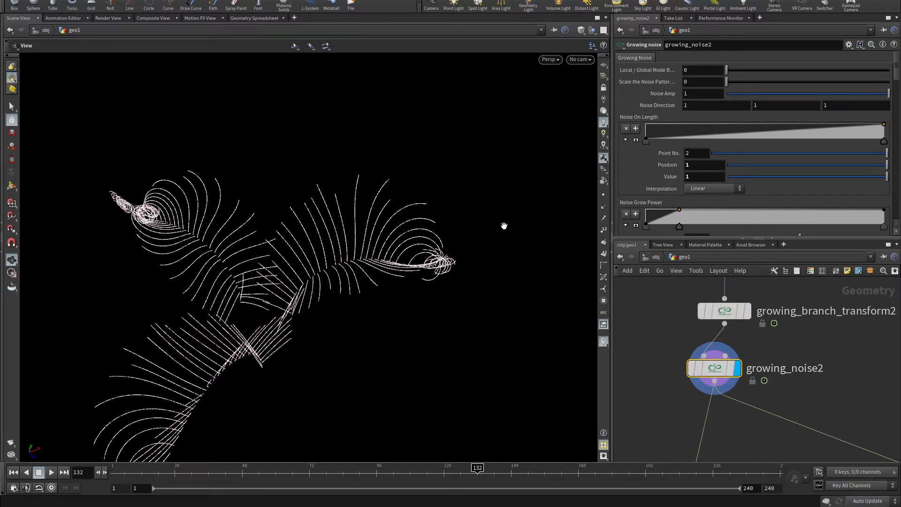
drag(488, 207, 328, 246)
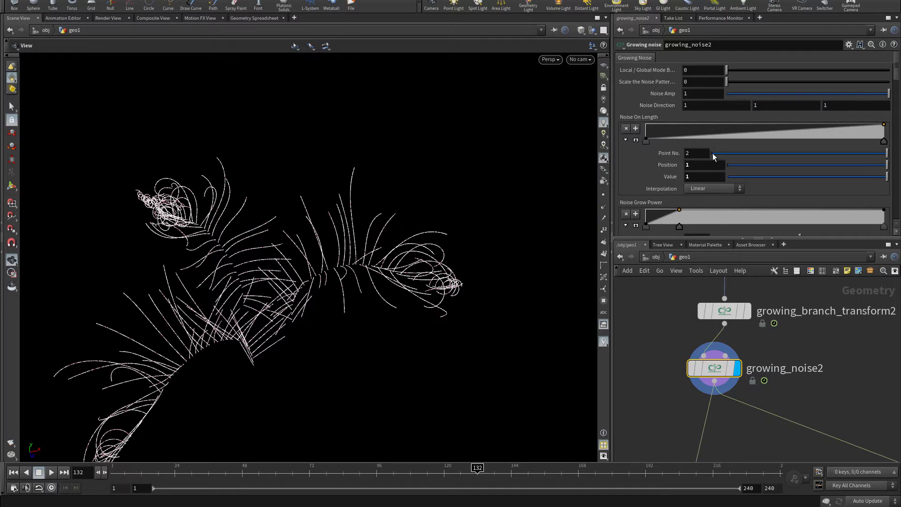
Step: Raise the noise Frequency of growing_noise2 to 20.3 on all three axes
scroll(693, 149, down, 10)
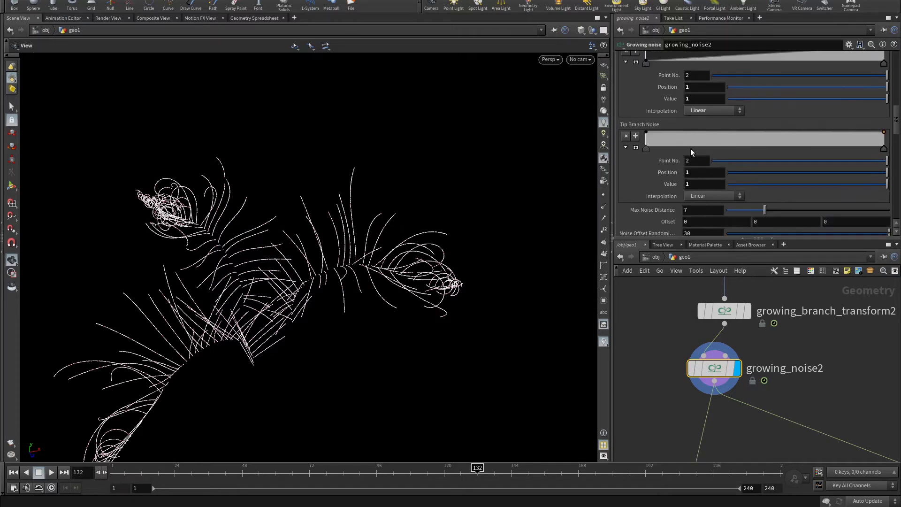
scroll(691, 148, down, 2)
middle_drag(657, 168, 745, 147)
drag(284, 310, 331, 278)
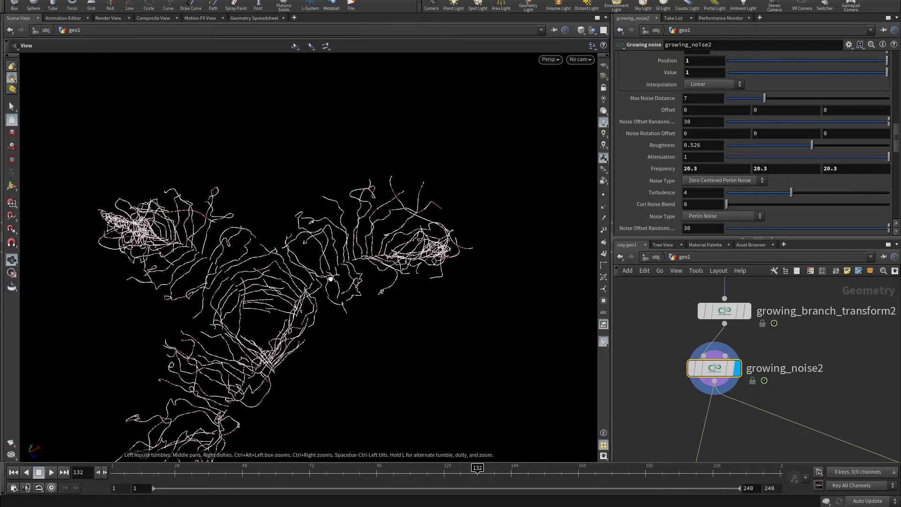
Step: Add a point at position 0.0295858 with value 1 to the Noise Grow Deform ramp and give all its points B-Spline interpolation
scroll(673, 122, down, 5)
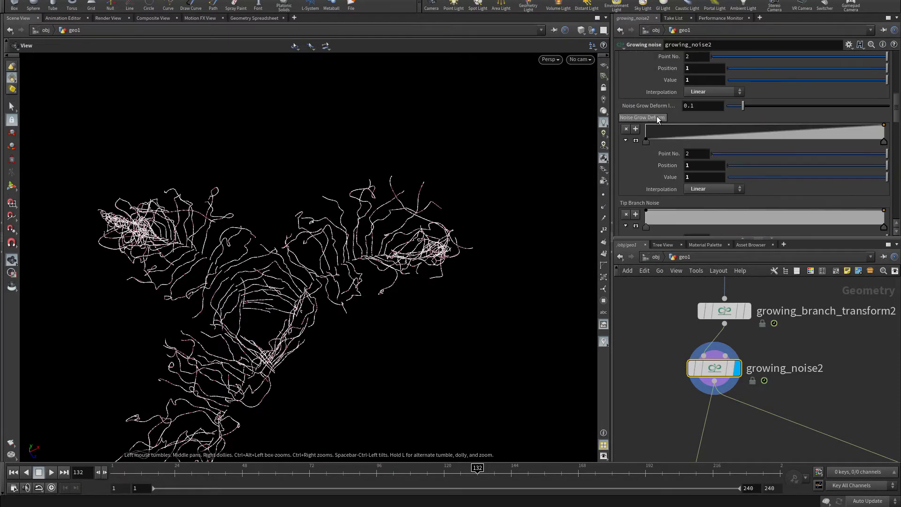
click(650, 127)
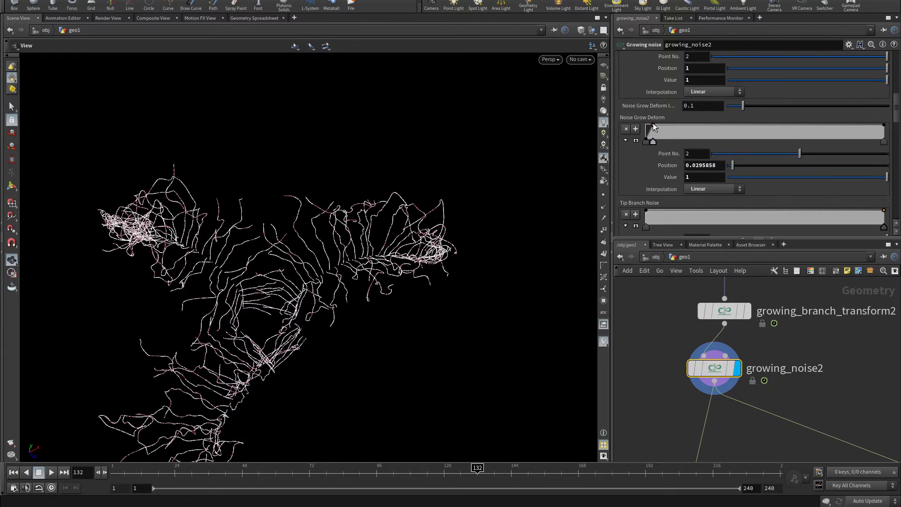
click(645, 142)
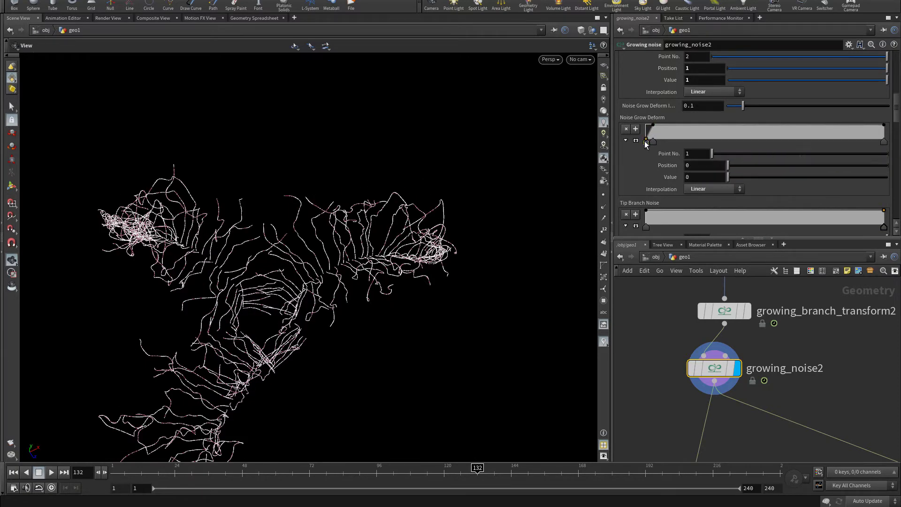
click(884, 142)
click(704, 186)
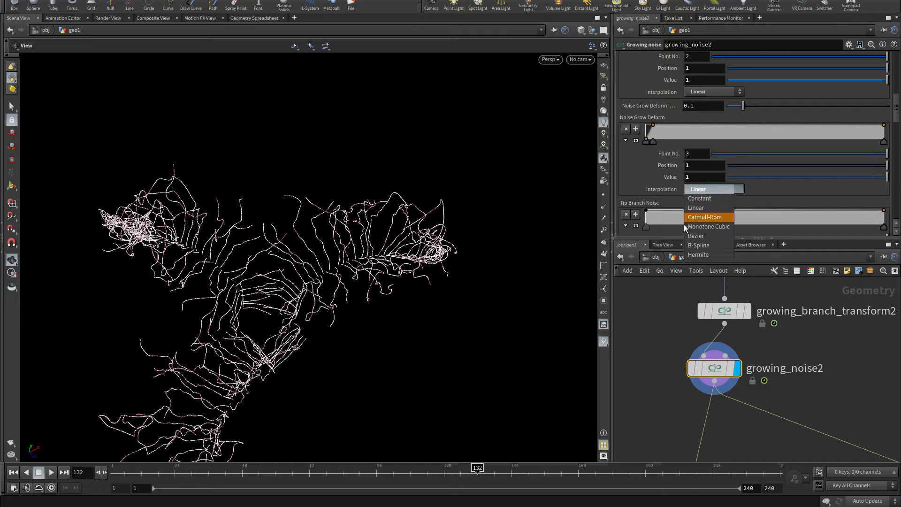
click(698, 245)
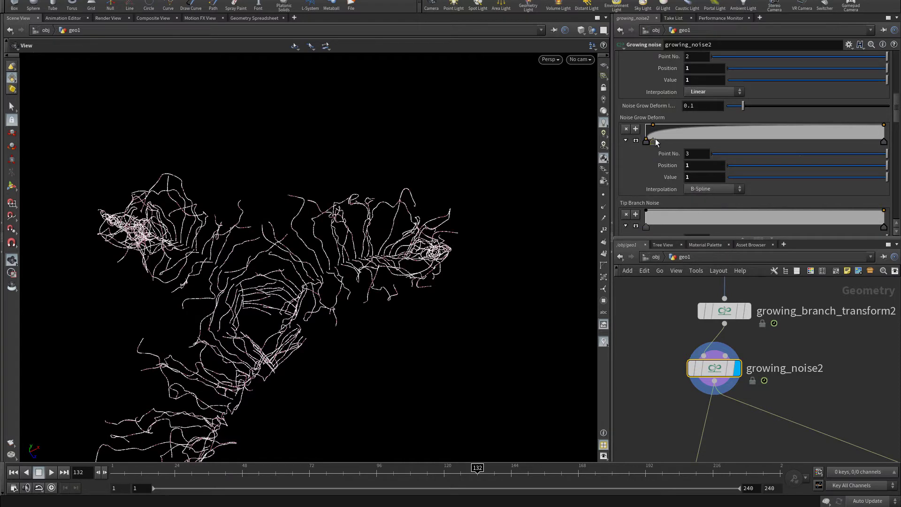
Step: Reduce the Noise Amp of growing_noise2 to 0.061 and inspect the curves up close
scroll(672, 133, up, 5)
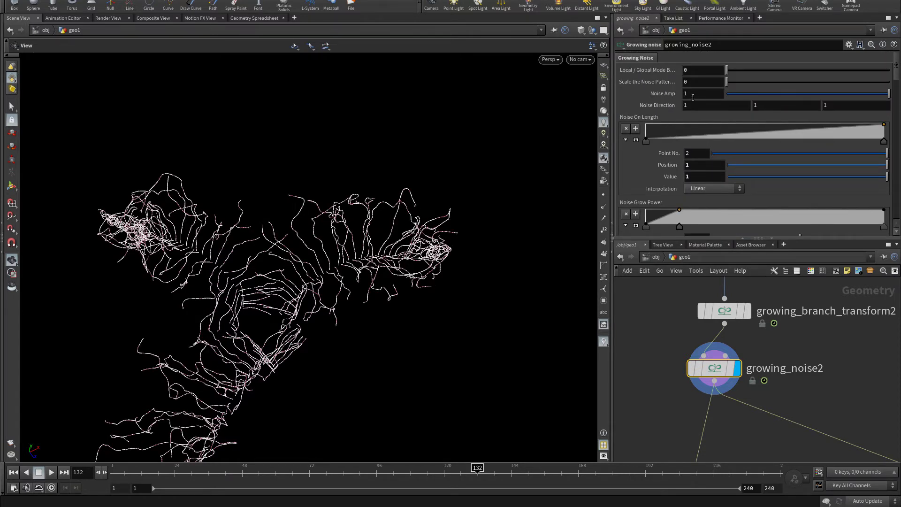
drag(820, 93, 736, 95)
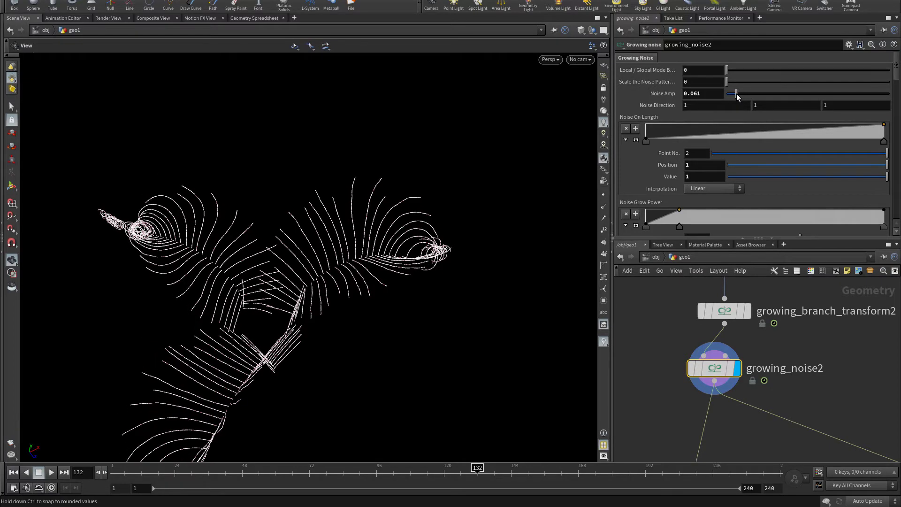
drag(296, 243, 288, 226)
right_drag(288, 225, 442, 244)
drag(442, 243, 381, 300)
drag(523, 388, 395, 209)
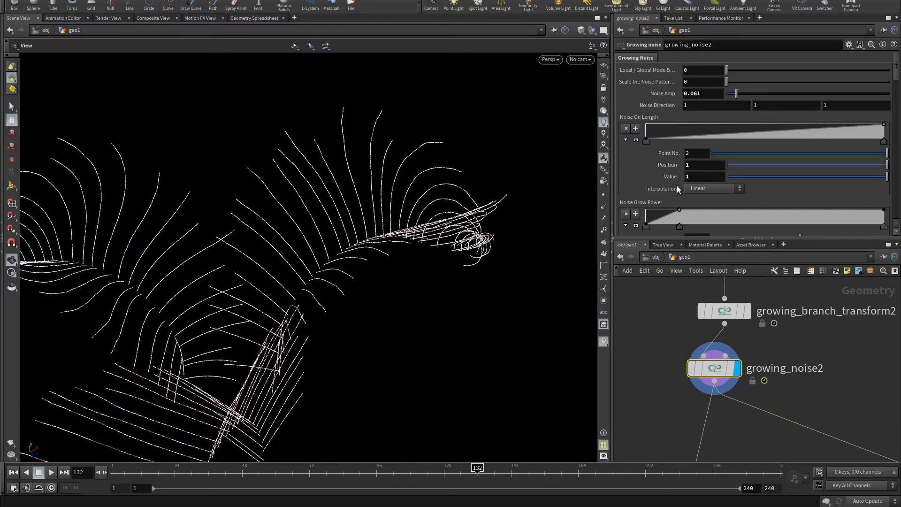
Step: Raise the noise Frequency of growing_noise2 to 31.9 on all three axes
scroll(676, 187, down, 5)
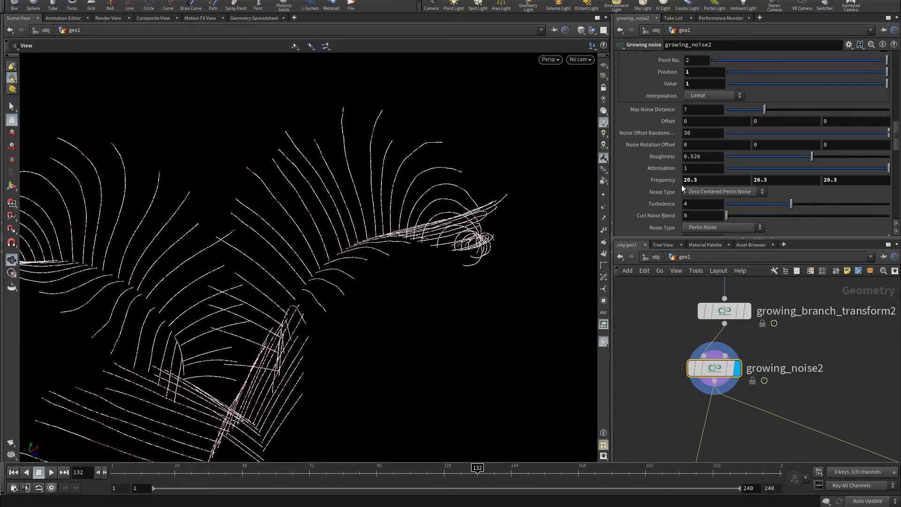
middle_drag(675, 179, 897, 220)
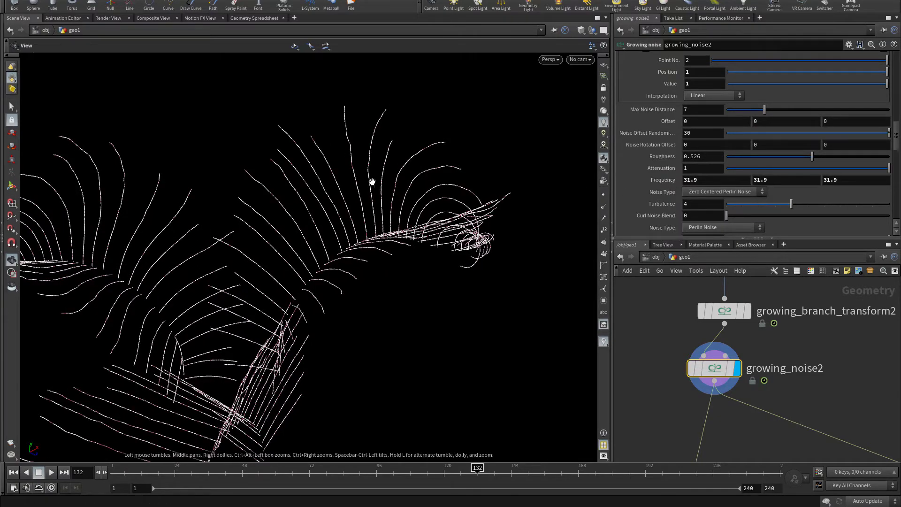
drag(372, 182, 246, 229)
right_drag(246, 228, 398, 231)
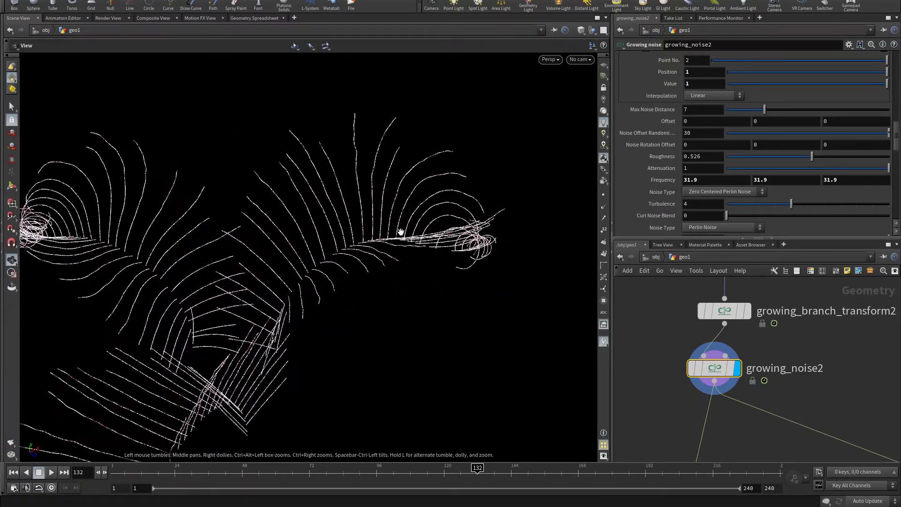
Step: Go to frame 84 and set the value of the first Scale Effect Ramp point on growing_noise2 to 1
drag(448, 469, 341, 457)
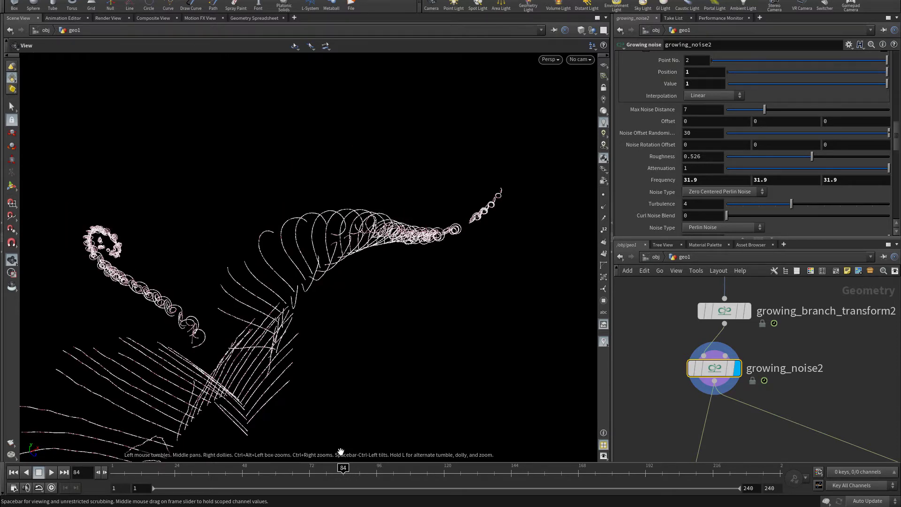
scroll(652, 181, up, 5)
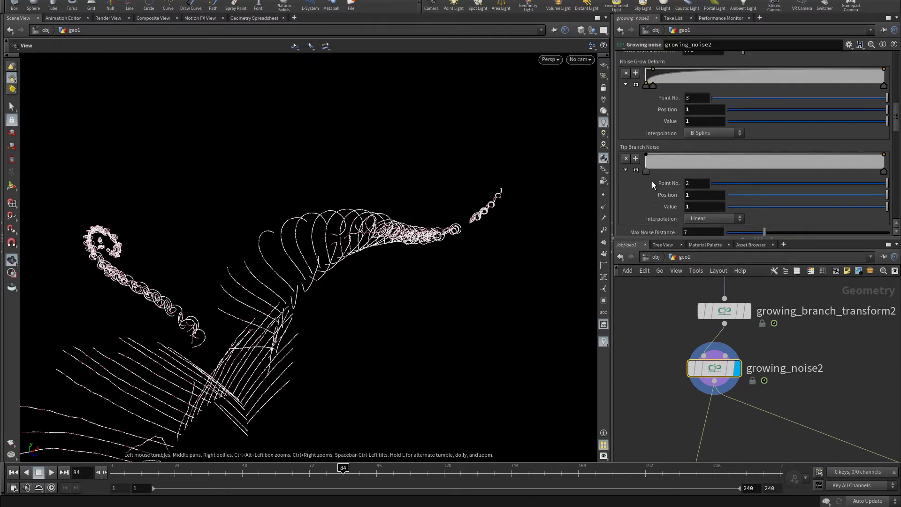
scroll(648, 183, up, 5)
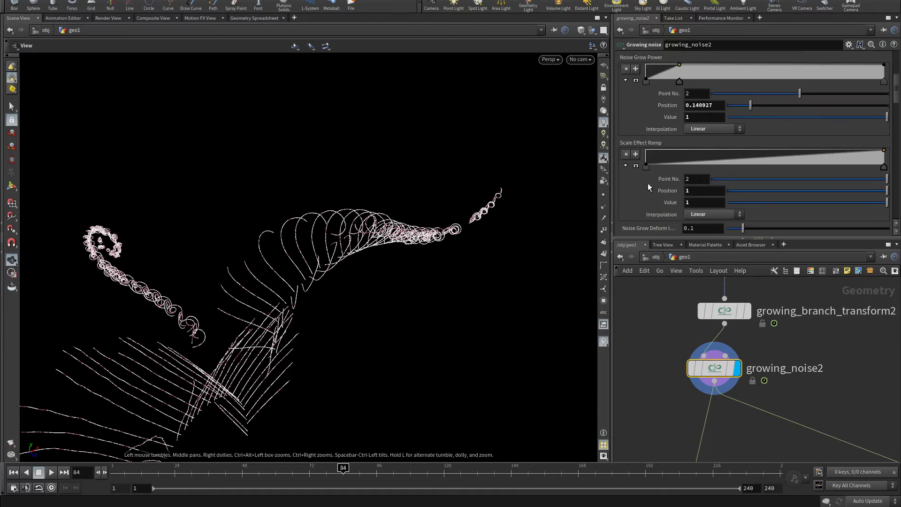
scroll(645, 178, down, 2)
click(646, 189)
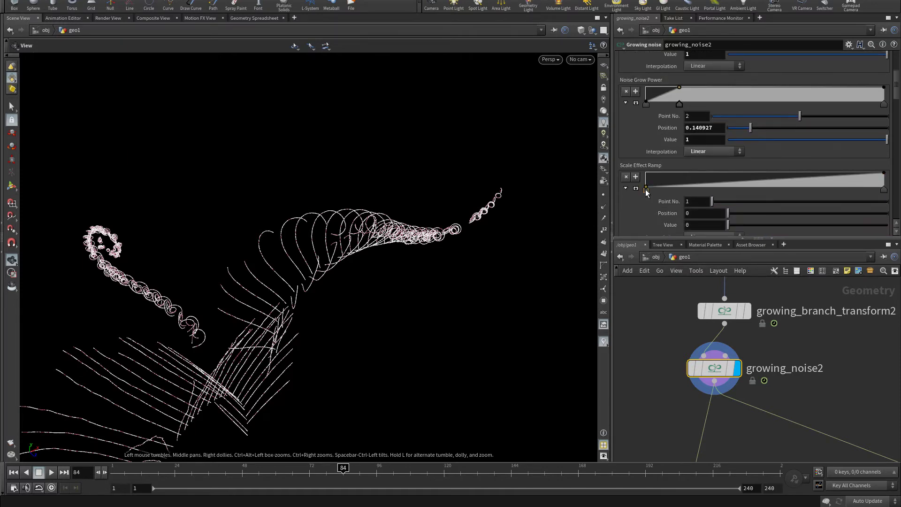
scroll(649, 188, down, 3)
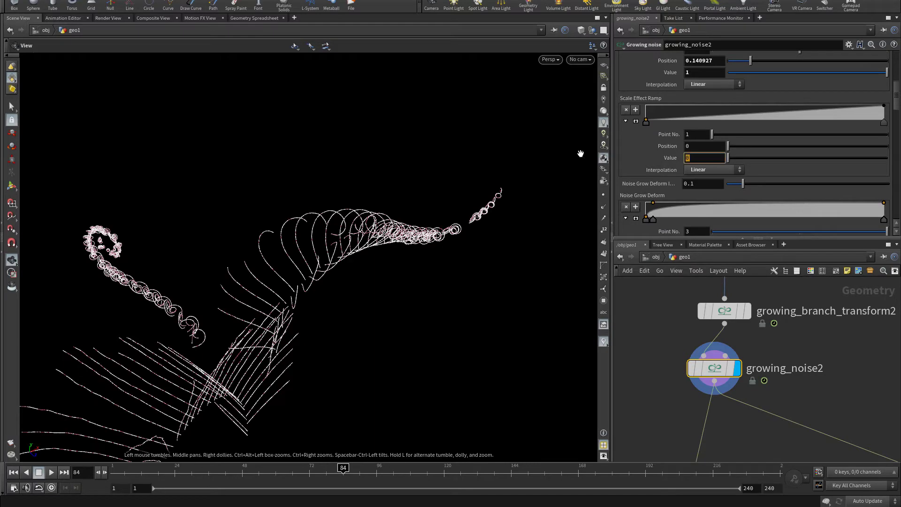
text(1)
key(Return)
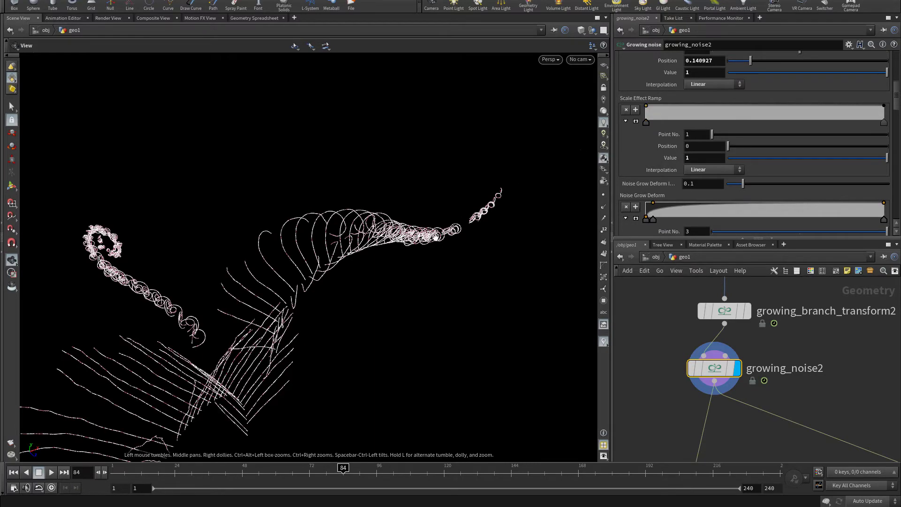
drag(250, 232, 269, 257)
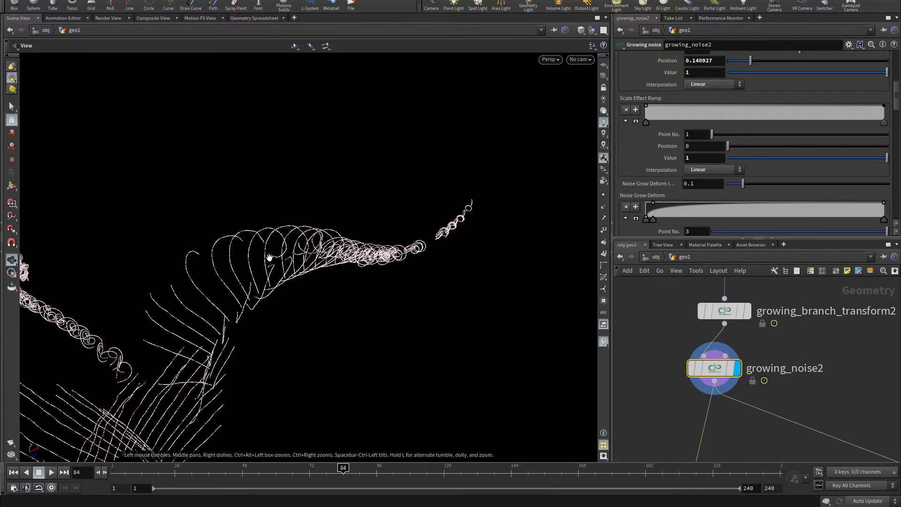
scroll(632, 153, up, 6)
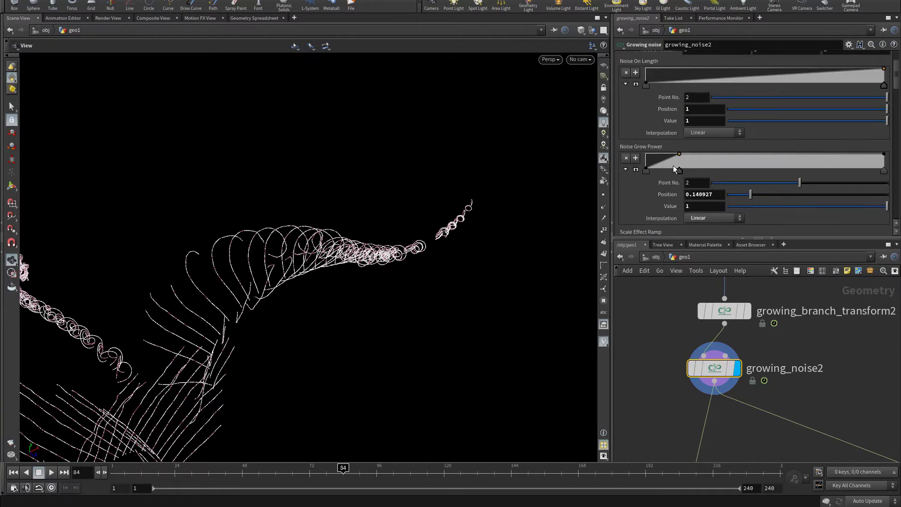
drag(418, 238, 396, 241)
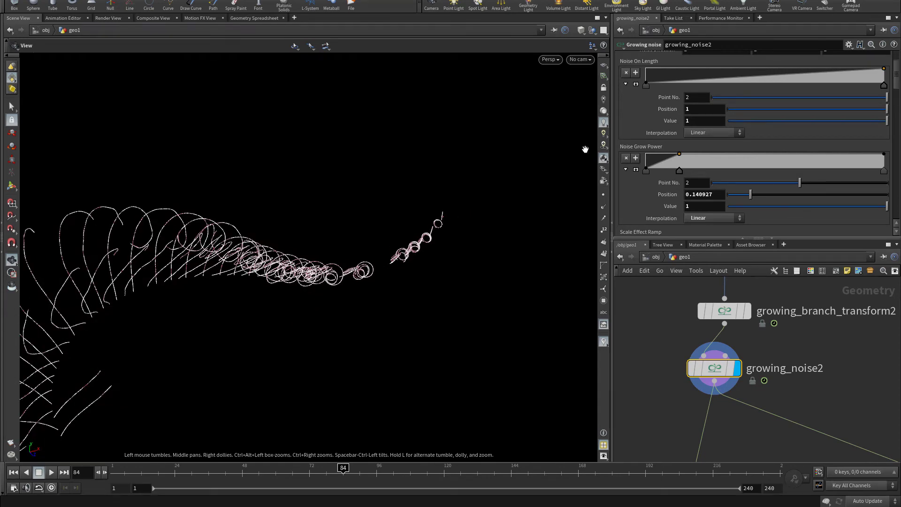
drag(476, 199, 328, 275)
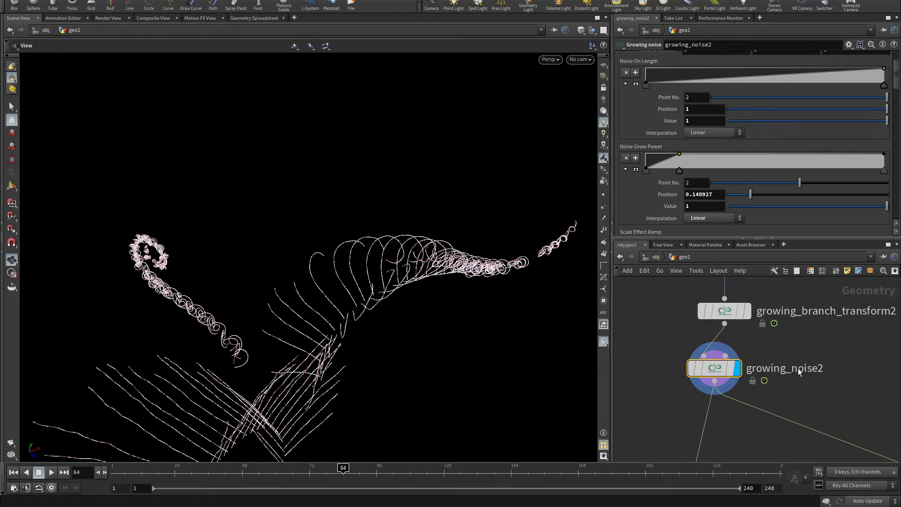
Step: Display the growing_mesh1 result and examine the noisy leaf branches on the curled stem up close
scroll(783, 307, down, 8)
scroll(721, 408, up, 6)
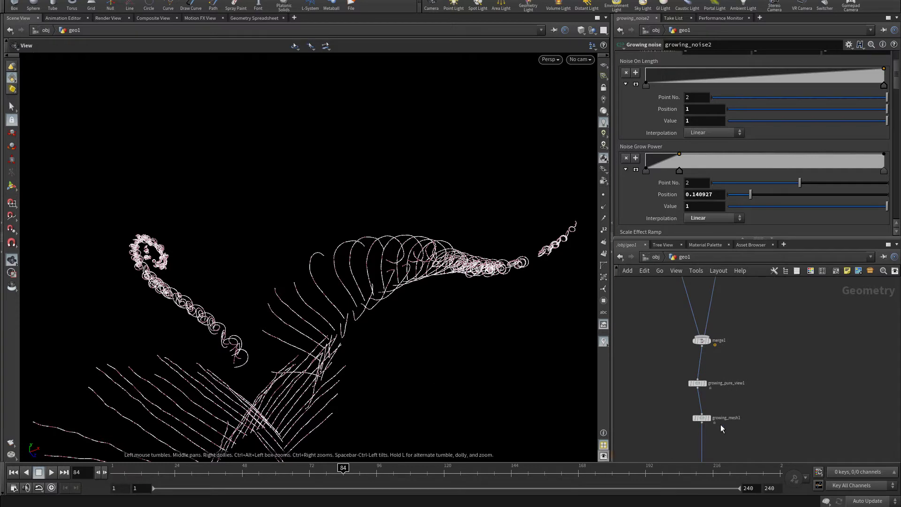
scroll(721, 428, up, 2)
mouse_move(713, 412)
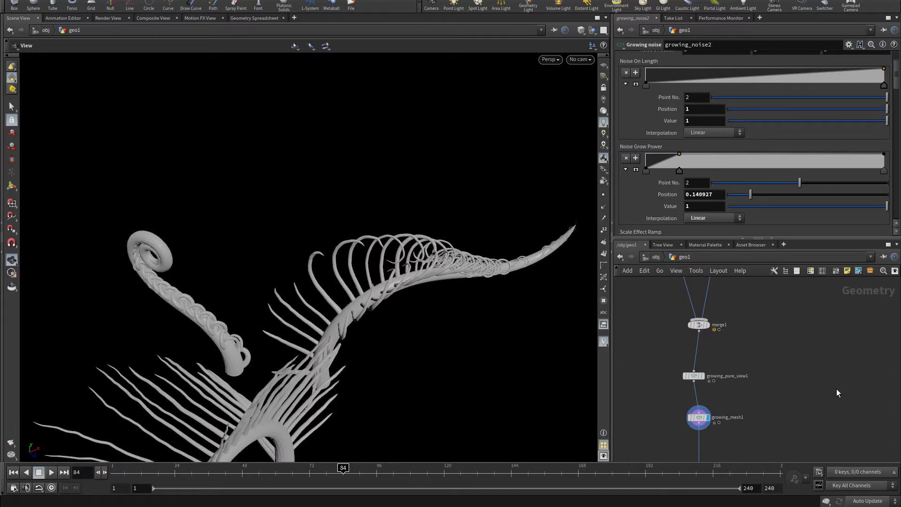
right_drag(368, 348, 217, 356)
drag(218, 356, 283, 390)
middle_drag(283, 390, 282, 348)
right_drag(281, 348, 464, 328)
drag(322, 328, 291, 365)
Step: Insert a Growing Branch Manipulation node into the wire directly below growing_noise2
scroll(718, 353, down, 5)
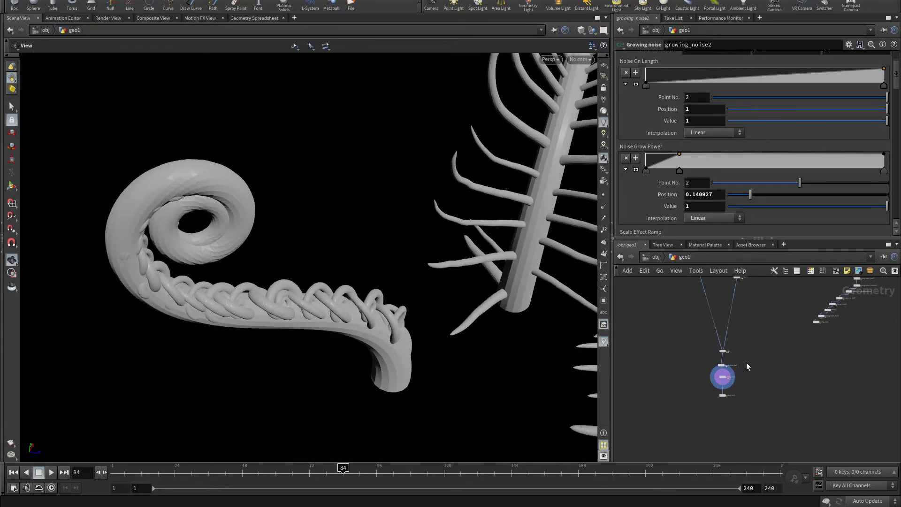
key(f)
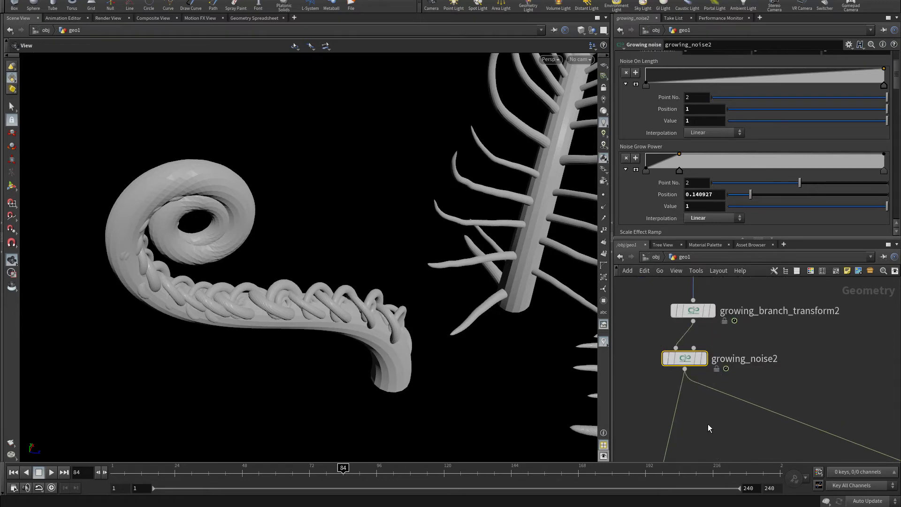
key(Tab)
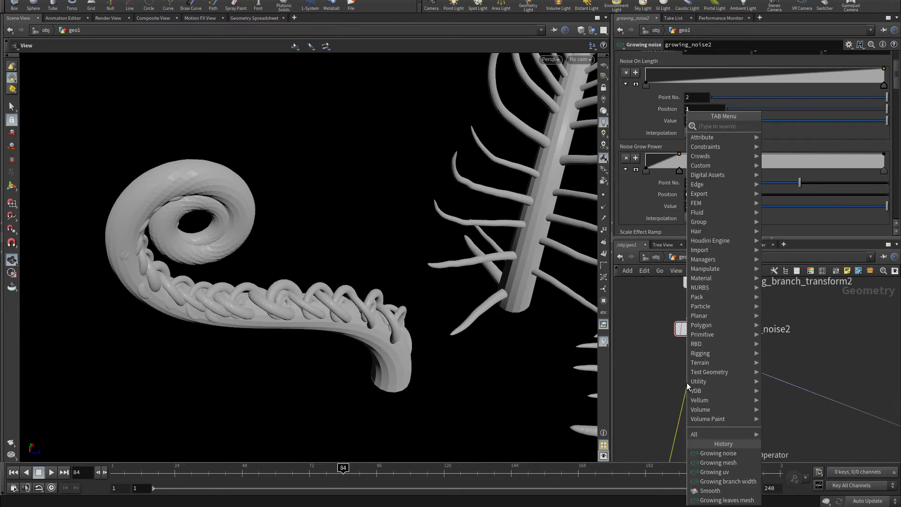
text(man)
key(Return)
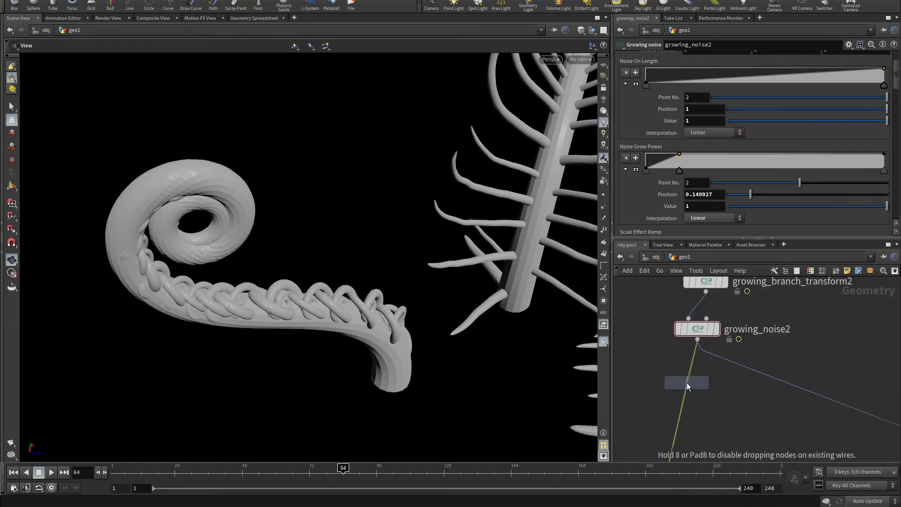
click(685, 382)
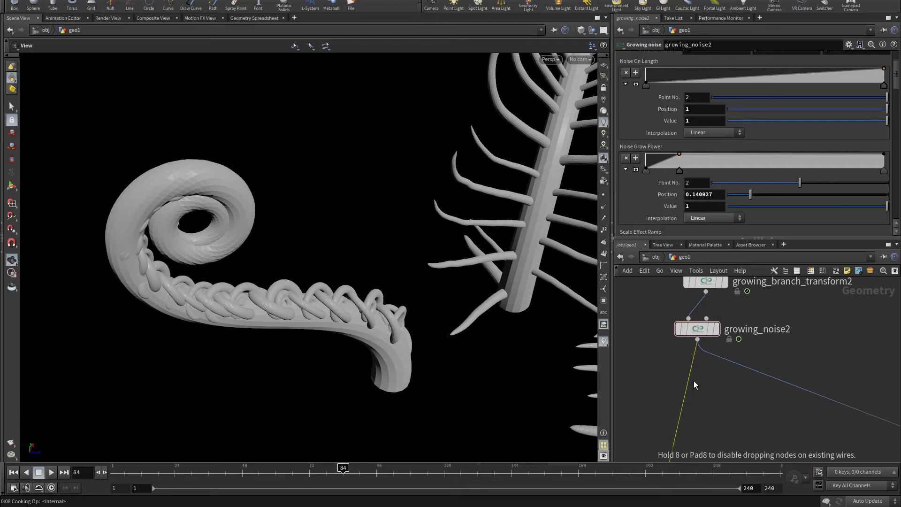
Step: Add a Growing pure view node branching off the output of growing_uv2
scroll(694, 381, down, 5)
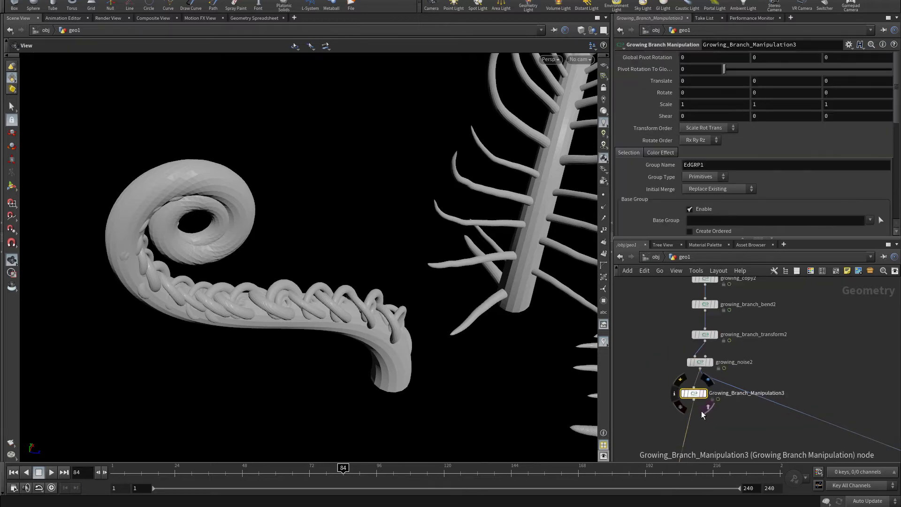
scroll(699, 399, up, 6)
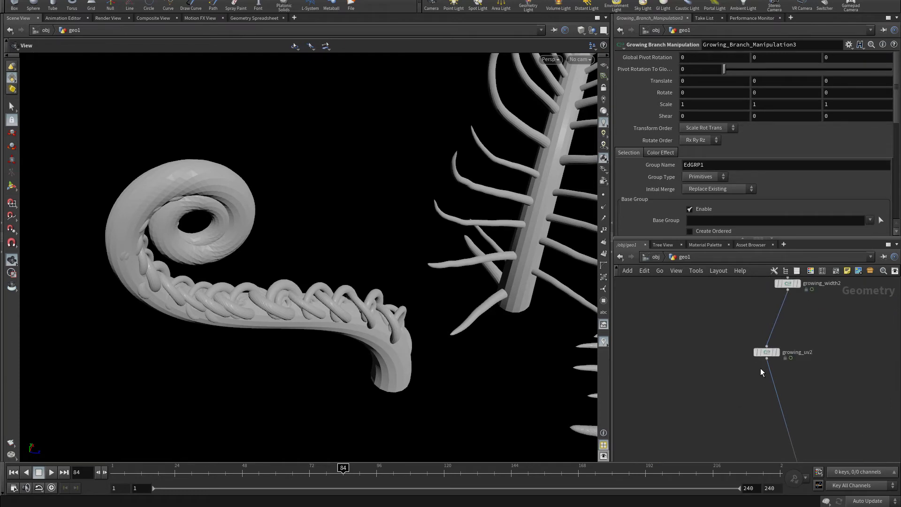
key(Tab)
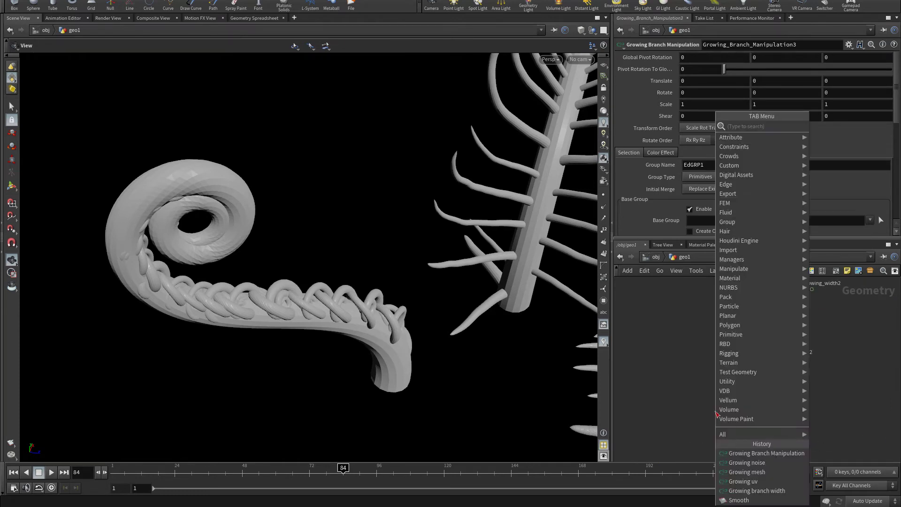
text(pu)
key(Return)
click(716, 411)
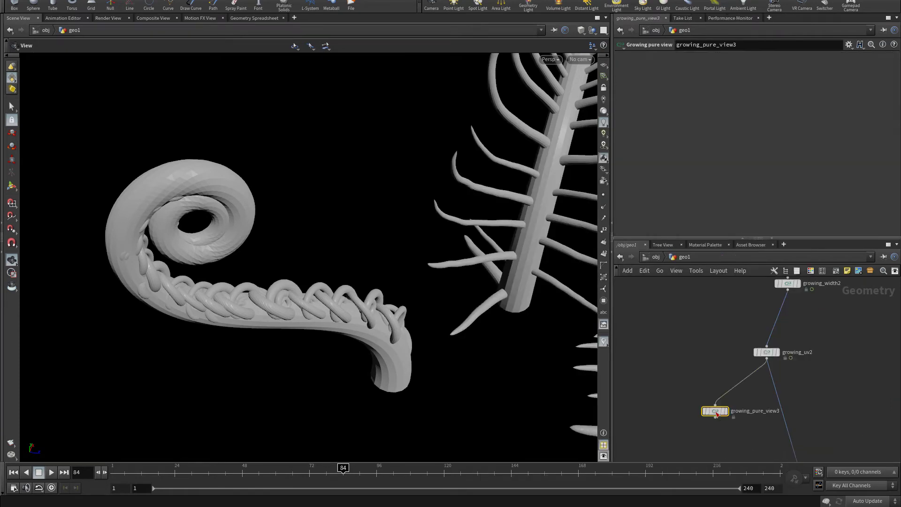
Step: Connect a Growing mesh node after the new pure view node and show it as a template
click(715, 417)
key(Tab)
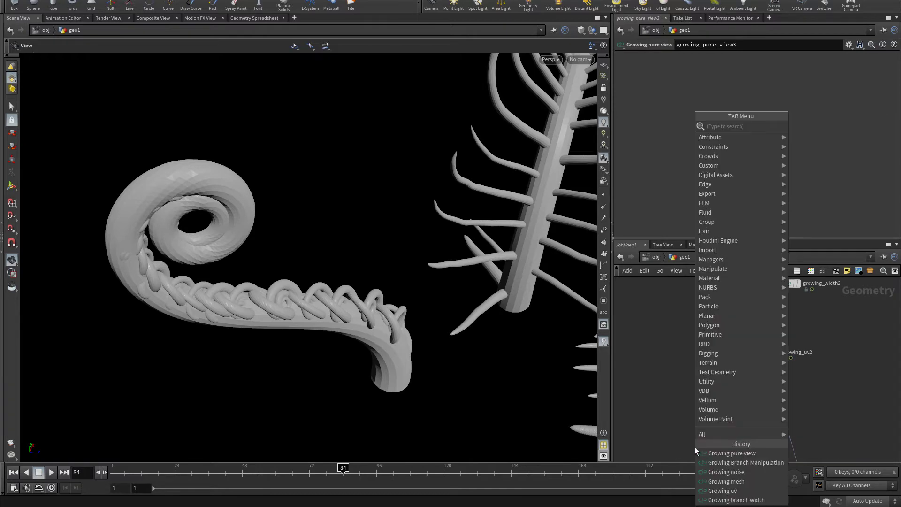
text(mes)
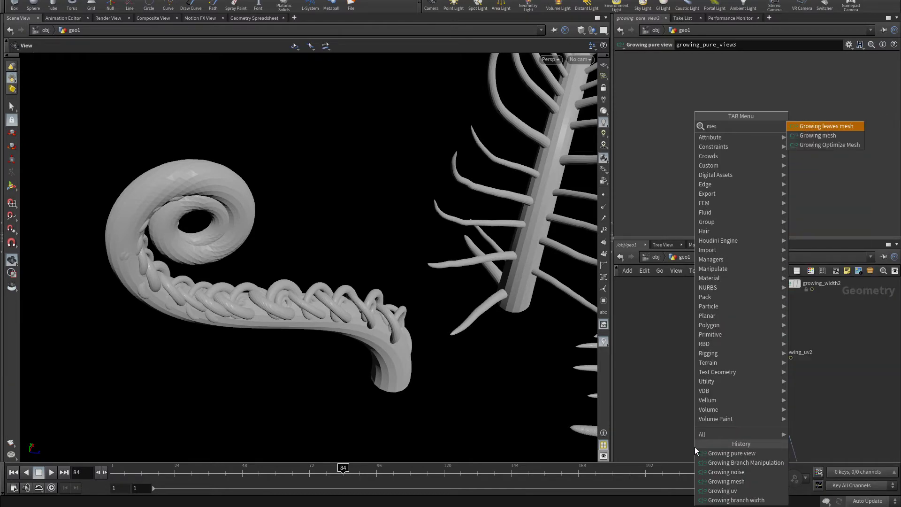
key(Down)
key(Return)
click(695, 447)
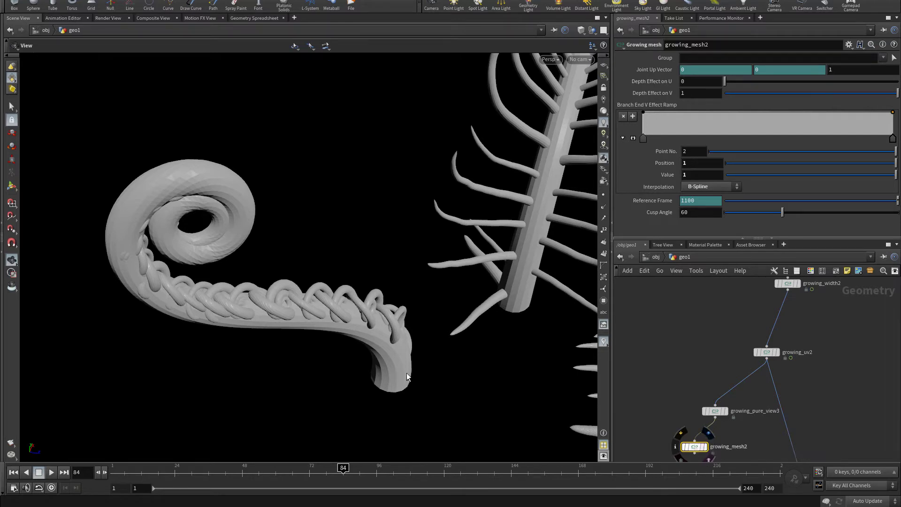
Step: Display the result of Growing_Branch_Manipulation3 below growing_noise2 in the viewport
scroll(822, 405, down, 2)
middle_drag(890, 396, 766, 384)
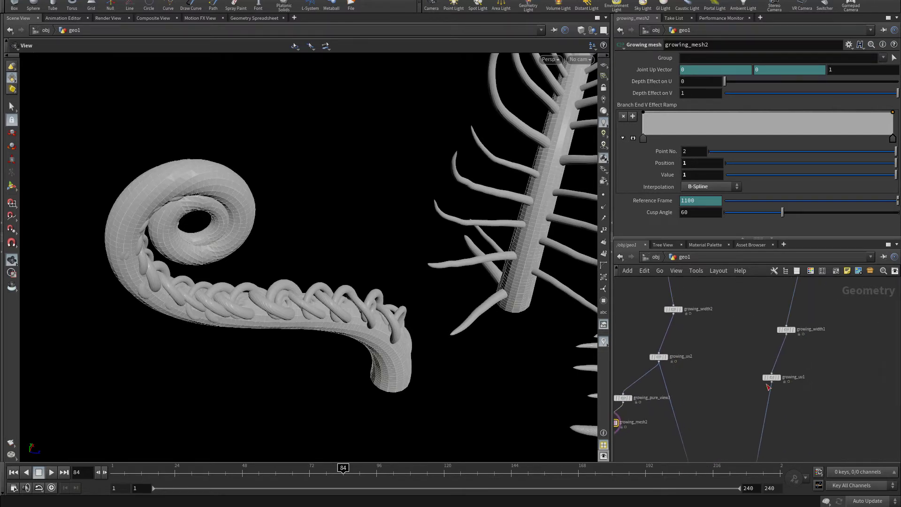
scroll(766, 384, up, 3)
middle_drag(836, 384, 750, 437)
scroll(750, 437, down, 2)
middle_drag(799, 314, 755, 415)
scroll(755, 416, down, 3)
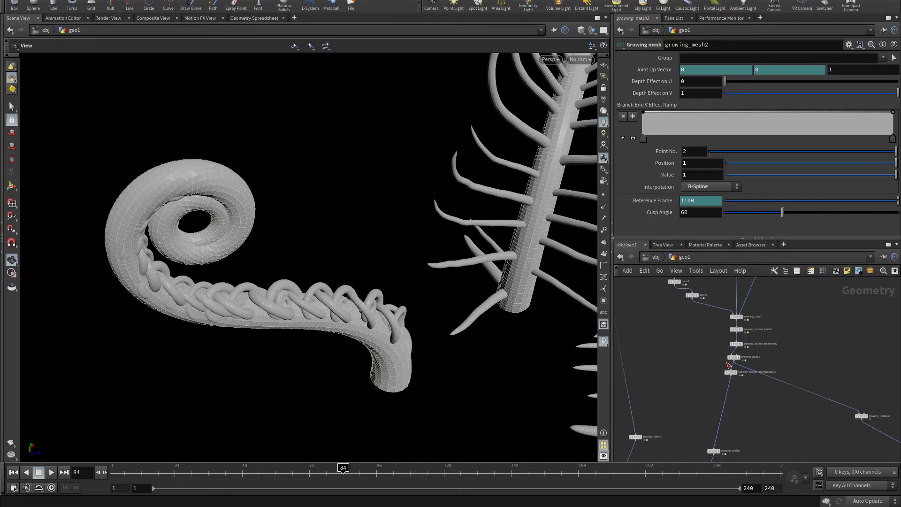
scroll(728, 365, up, 3)
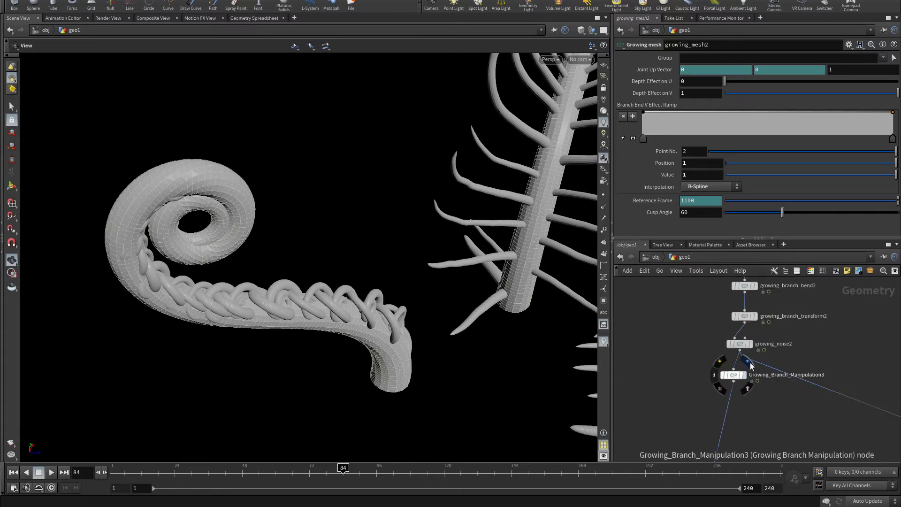
click(747, 361)
middle_drag(746, 387, 722, 362)
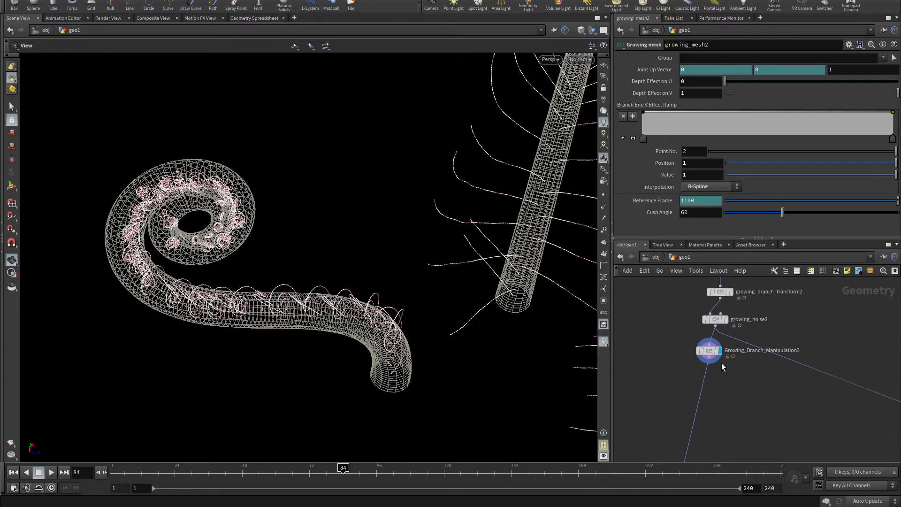
Step: Rewire the input of growing_normal2 so it comes from Growing_Branch_Manipulation3 instead of growing_noise2
click(709, 357)
middle_drag(806, 414, 647, 374)
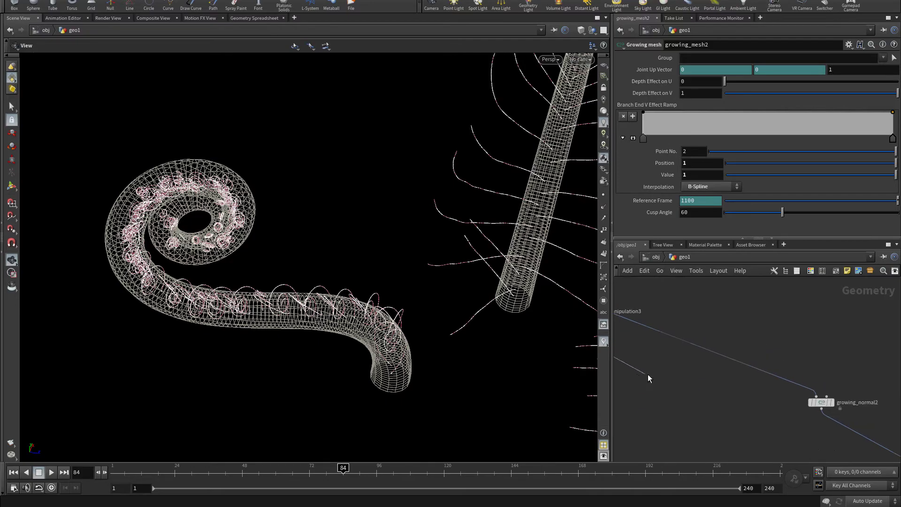
click(819, 402)
scroll(786, 422, down, 3)
middle_drag(778, 423, 891, 465)
scroll(773, 401, up, 4)
middle_drag(776, 389, 792, 380)
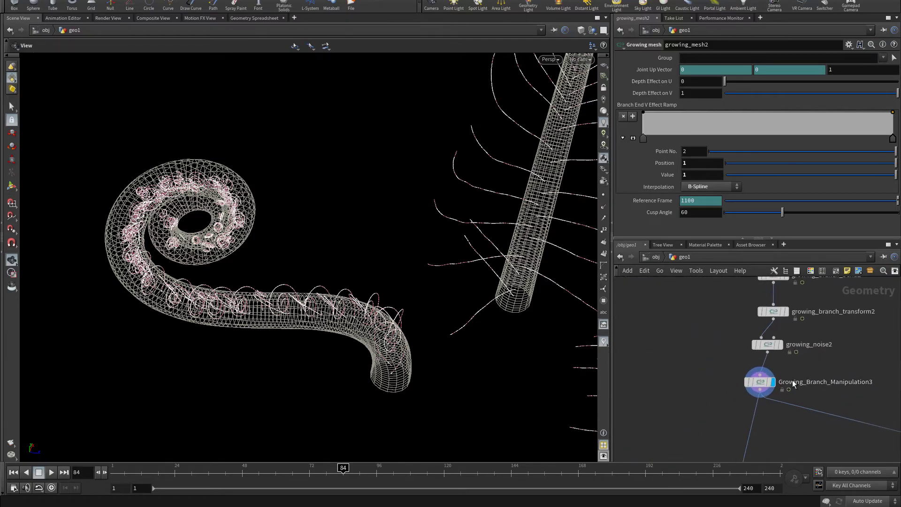
Step: Make room below growing_noise2 and insert a Growing color node before Growing_Branch_Manipulation3
drag(419, 328, 368, 319)
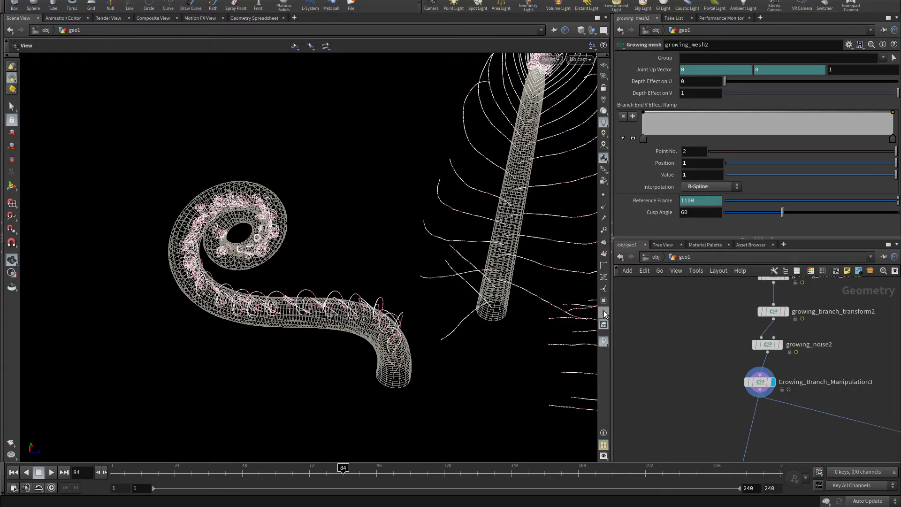
scroll(658, 434, down, 3)
middle_drag(664, 389, 635, 343)
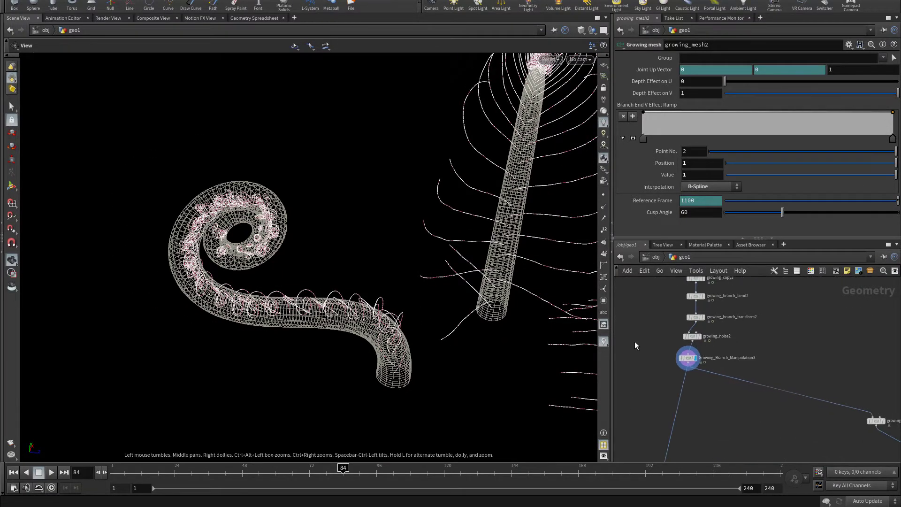
scroll(697, 356, up, 4)
drag(685, 360, 679, 401)
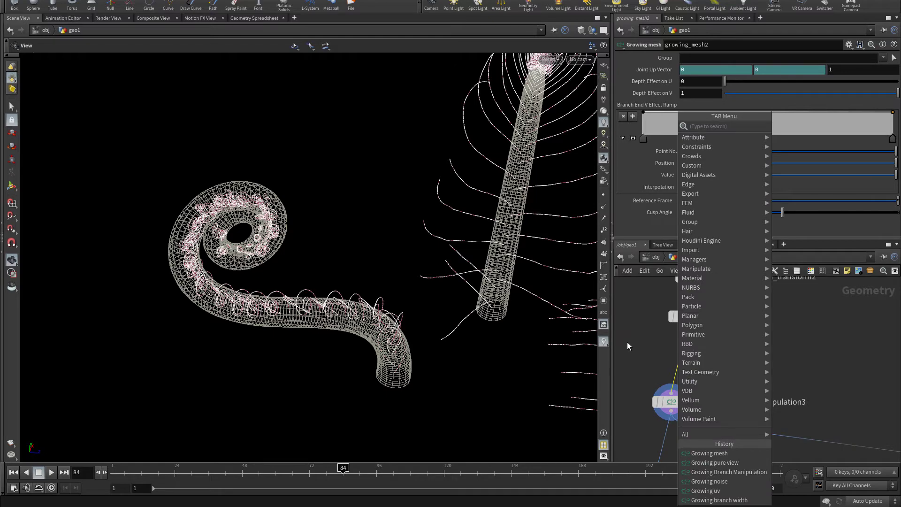
text(gro)
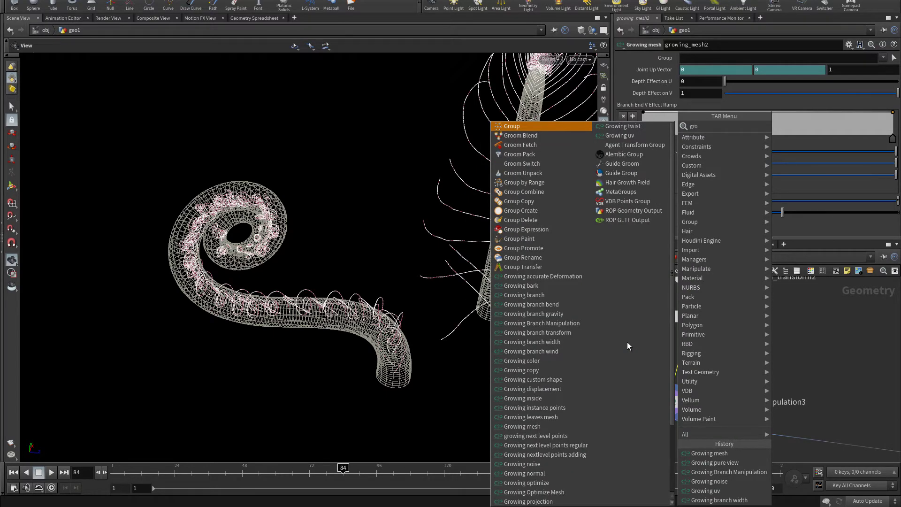
text( colo)
key(Return)
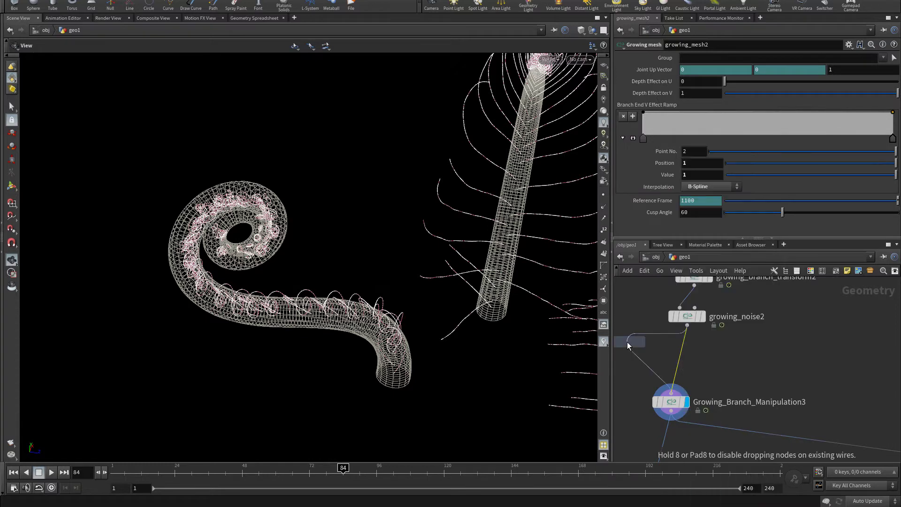
click(666, 357)
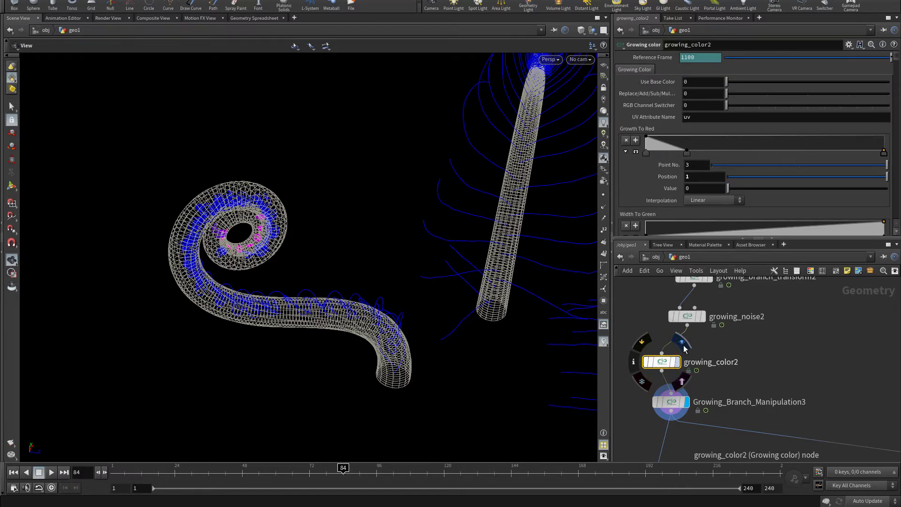
Step: Apply the zeroCD preset to growing_color2 and set the second Growth To Red point to position 1 and value 1
click(848, 46)
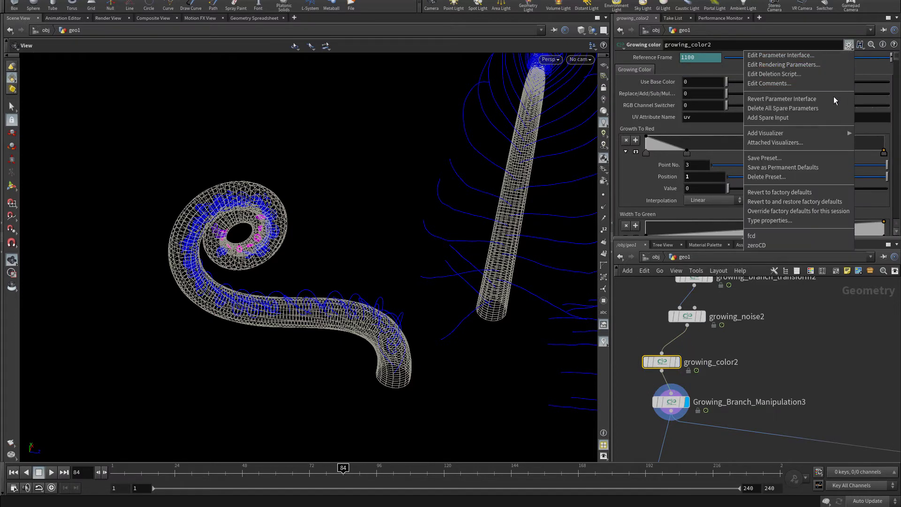
click(767, 242)
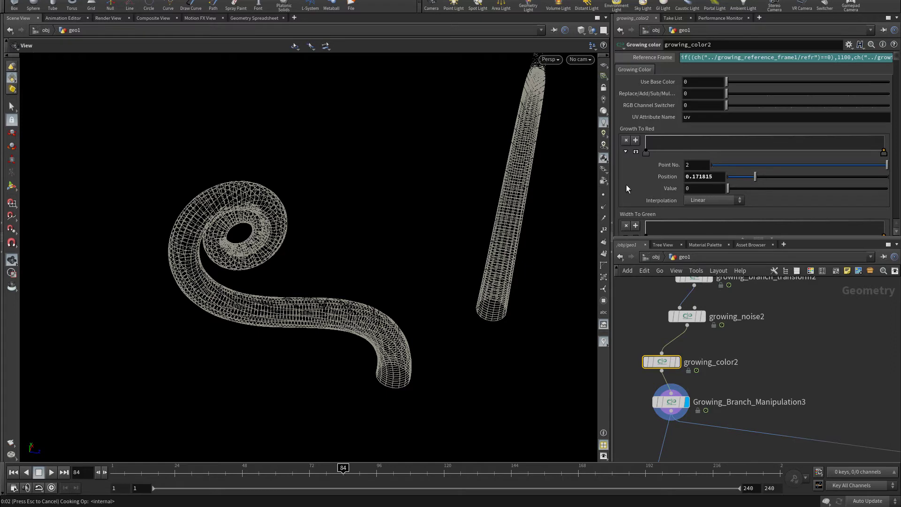
text(1)
key(Tab)
text(1)
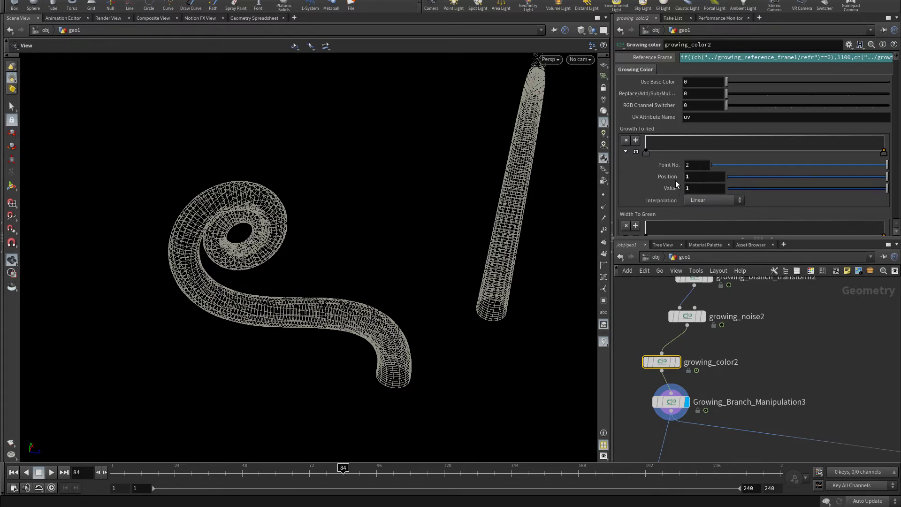
key(Return)
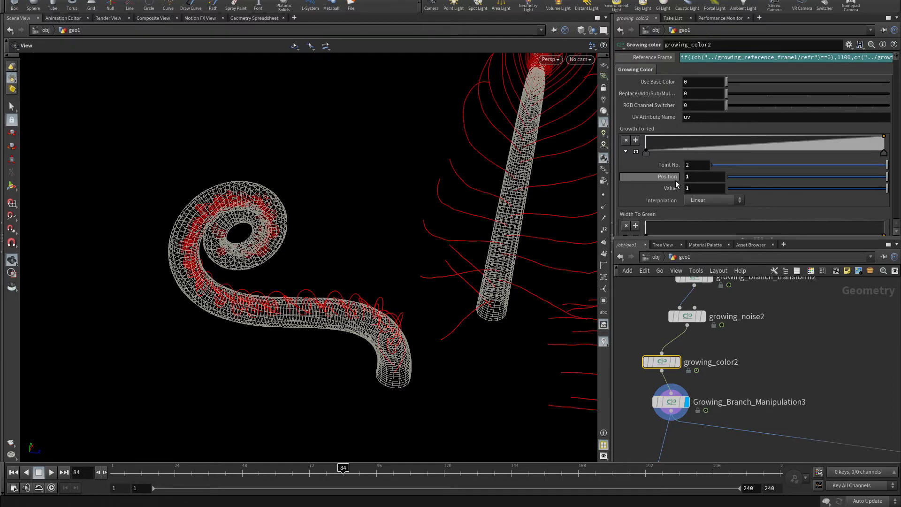
Step: Examine from several angles how the red leaf branches sit along the plant's stems
drag(409, 238, 324, 285)
right_drag(316, 287, 347, 297)
drag(348, 297, 406, 342)
middle_drag(406, 342, 199, 289)
drag(199, 289, 357, 309)
scroll(820, 429, down, 2)
scroll(788, 409, up, 4)
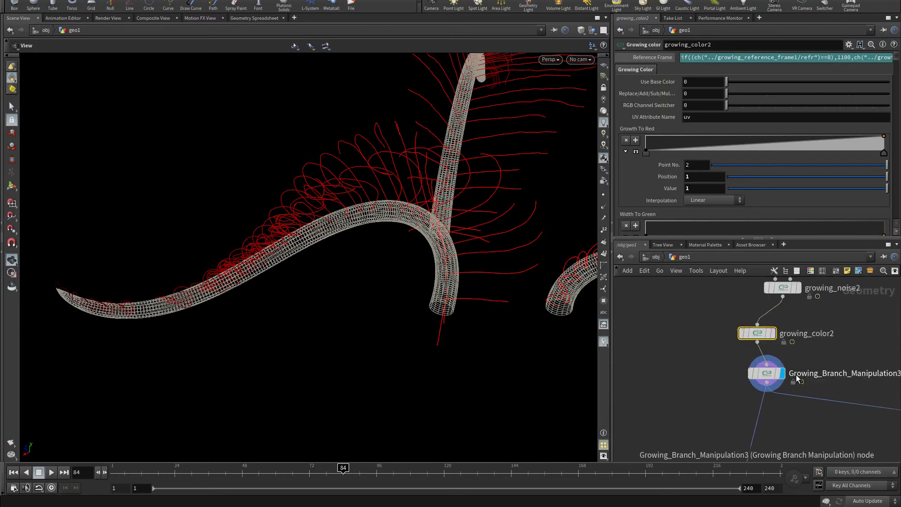
Step: Set the Red to Y Pose Mult in the position color effect of Growing_Branch_Manipulation3 to 0.01
click(755, 371)
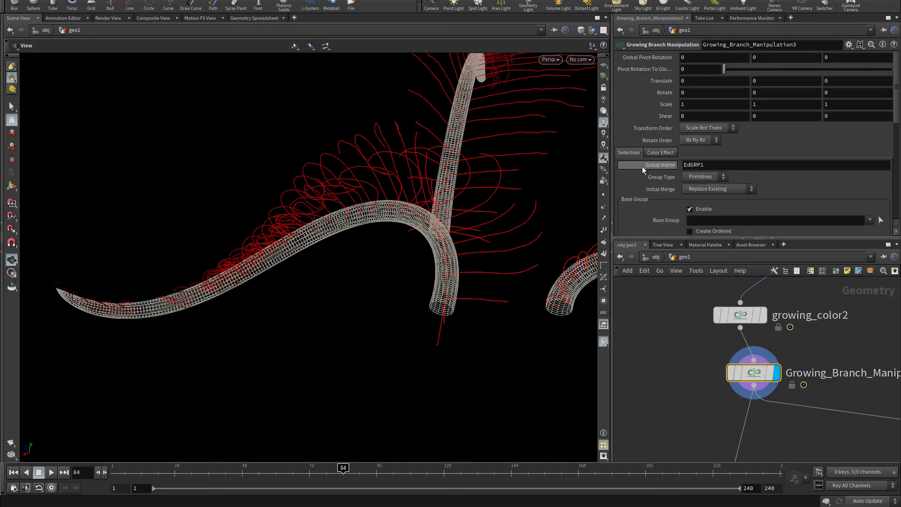
click(658, 153)
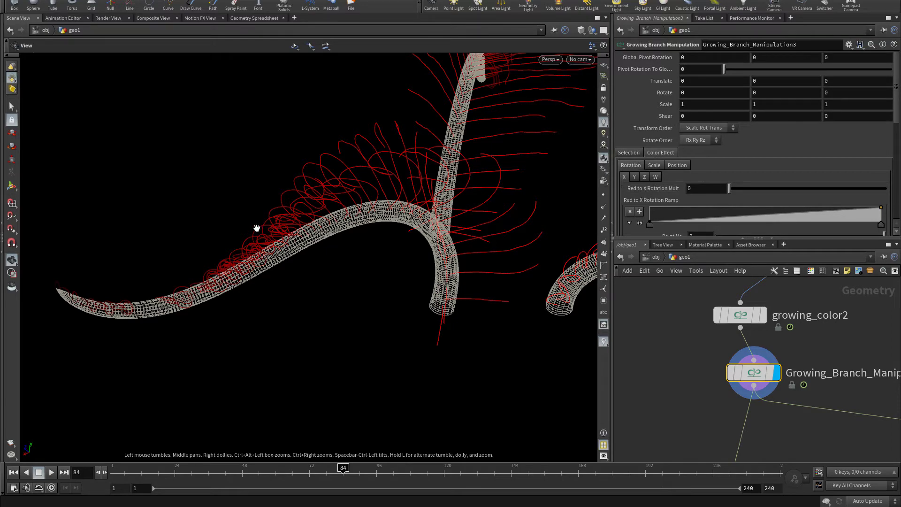
drag(268, 238, 295, 171)
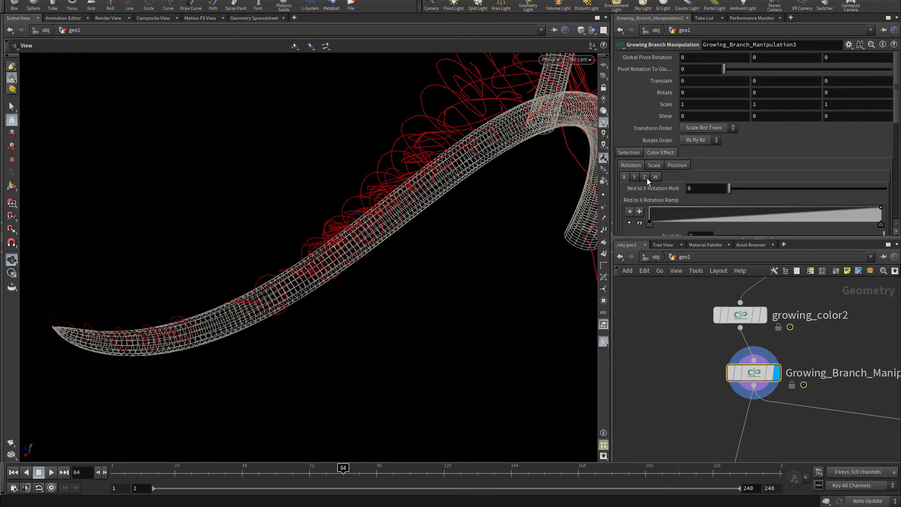
click(668, 164)
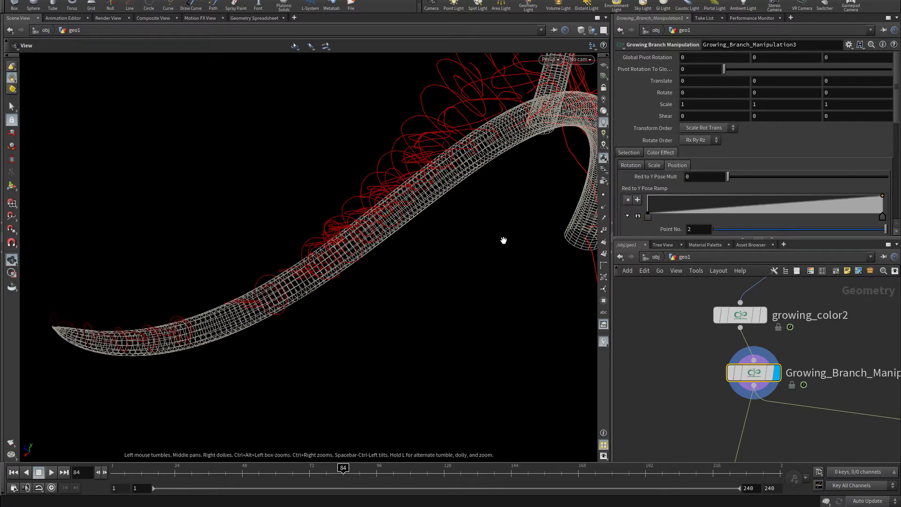
drag(204, 310, 202, 270)
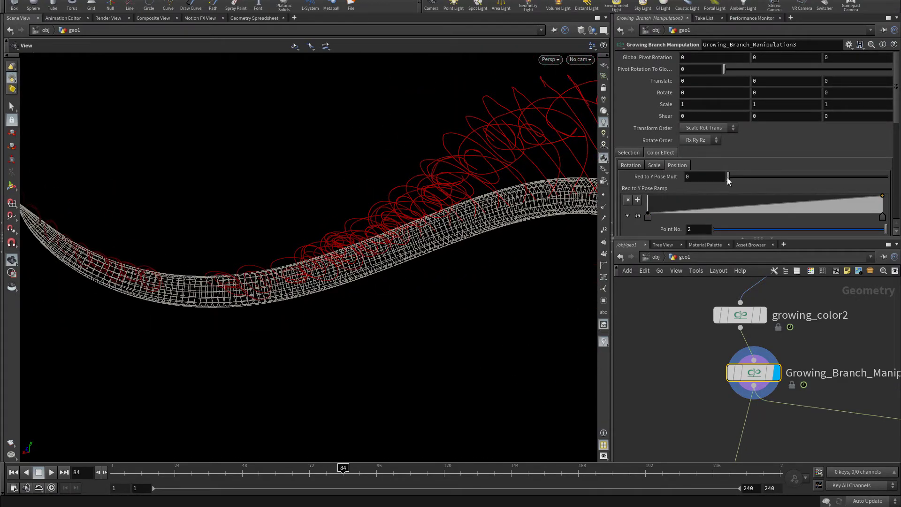
mouse_move(743, 178)
mouse_down()
mouse_move(753, 177)
mouse_move(728, 181)
mouse_up()
drag(473, 205, 373, 413)
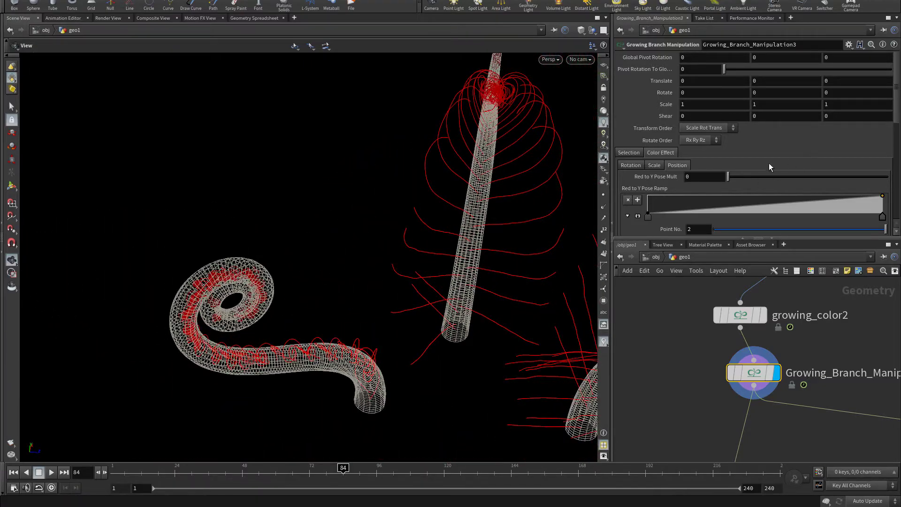
scroll(694, 187, down, 3)
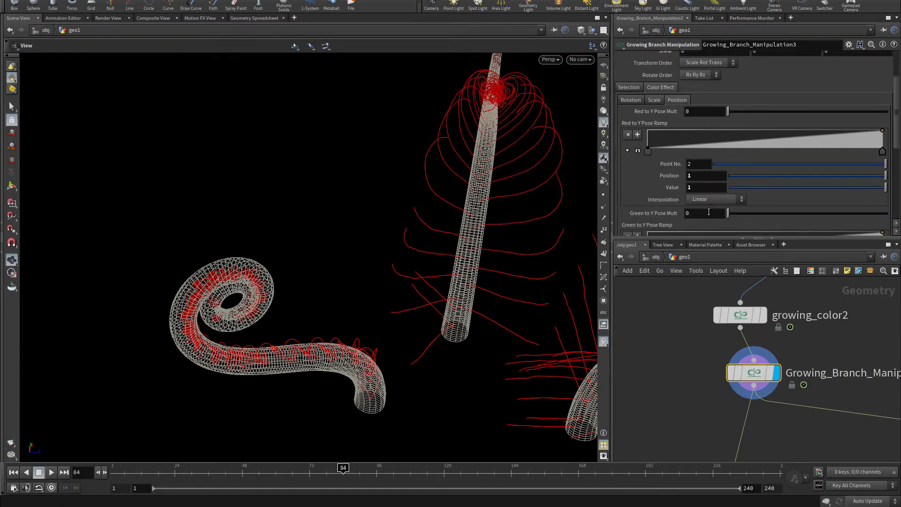
scroll(733, 192, up, 2)
middle_click(706, 145)
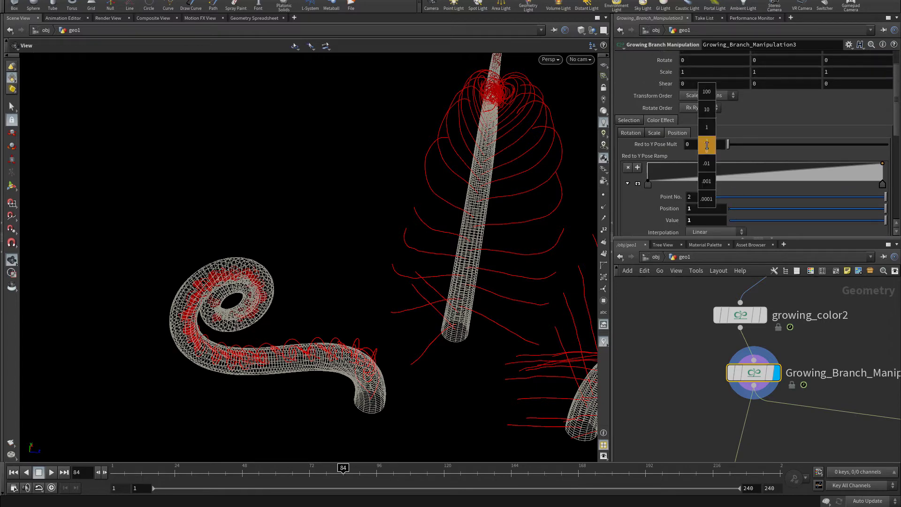
middle_drag(716, 164, 720, 164)
Step: Raise the Red to Y Pose Mult to 0.013 and check the branch offset around the curled stem
drag(398, 352, 307, 256)
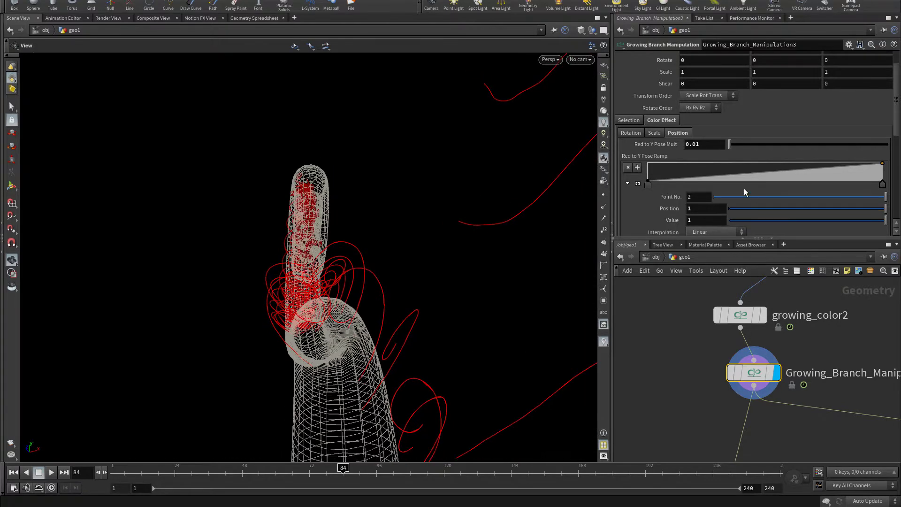
middle_drag(696, 146, 722, 183)
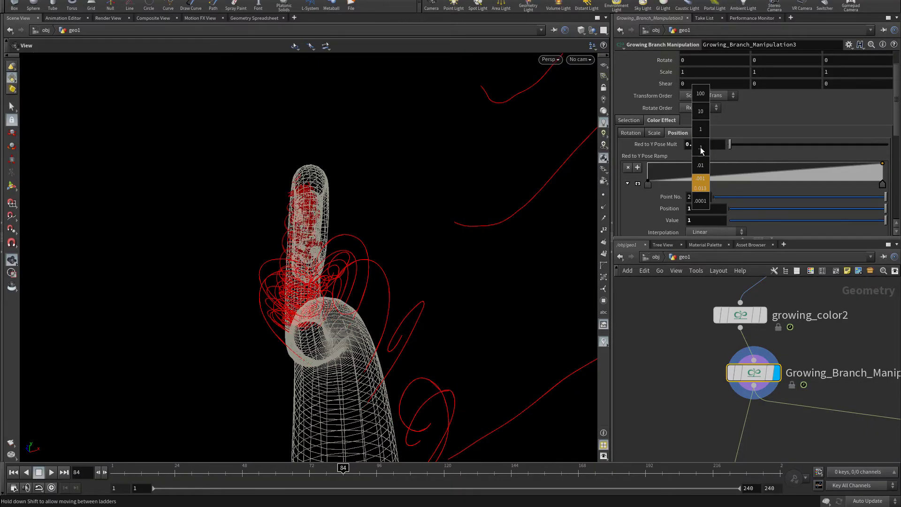
drag(294, 399, 250, 307)
middle_drag(226, 249, 432, 393)
drag(245, 242, 319, 206)
scroll(718, 141, up, 3)
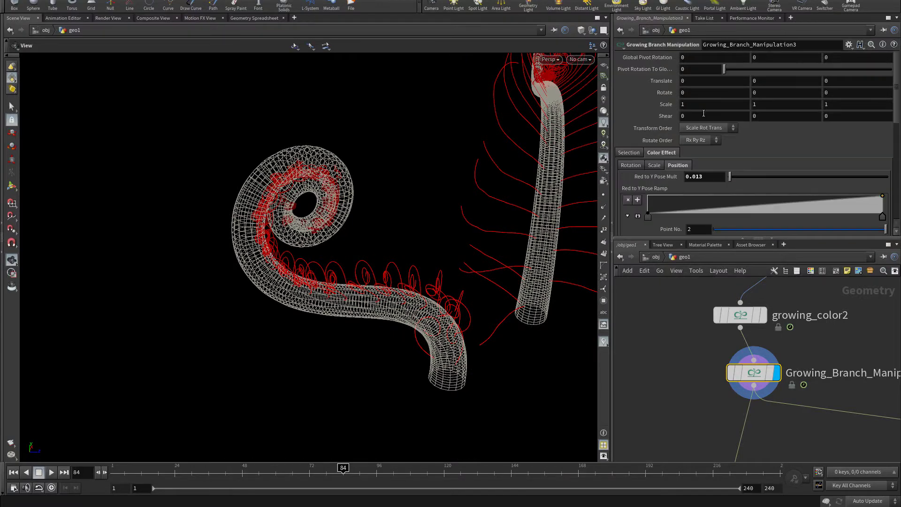
Step: Copy the Width Over Lenght ramp parameter of growing_width2
scroll(709, 331, down, 8)
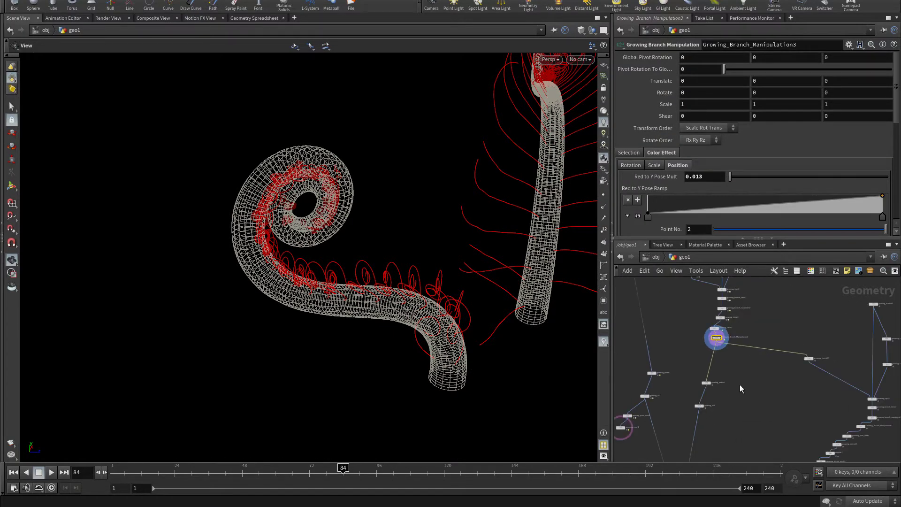
middle_drag(740, 385, 812, 392)
scroll(746, 402, up, 5)
click(696, 346)
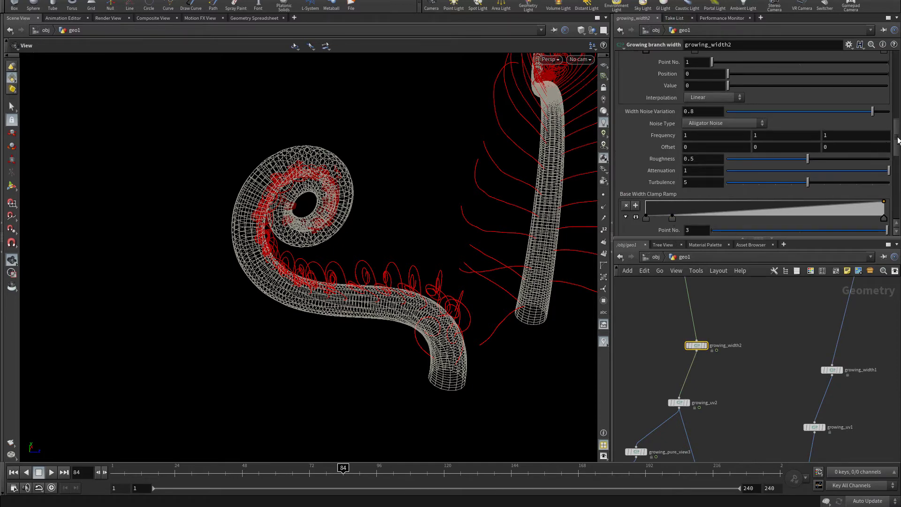
drag(897, 139, 896, 67)
right_click(637, 104)
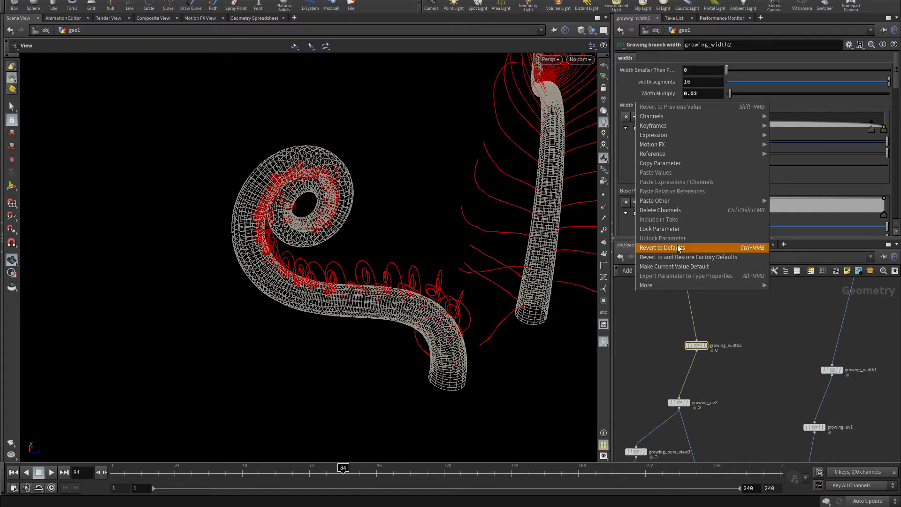
click(659, 163)
Step: Try pasting the copied ramp values onto the Red to Y Pose Ramp of Growing_Branch_Manipulation3, and undo the paste
scroll(757, 327, down, 2)
middle_drag(757, 327, 682, 410)
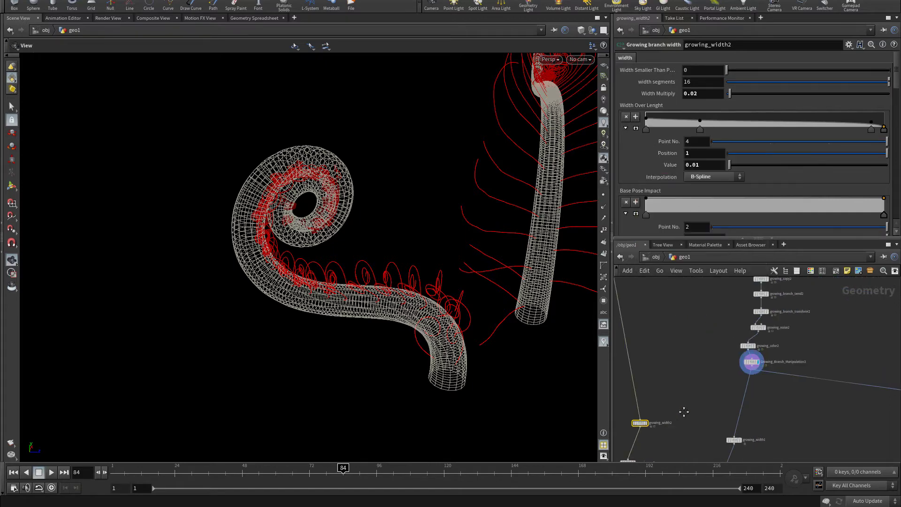
scroll(726, 356, up, 3)
middle_drag(726, 356, 707, 377)
click(749, 387)
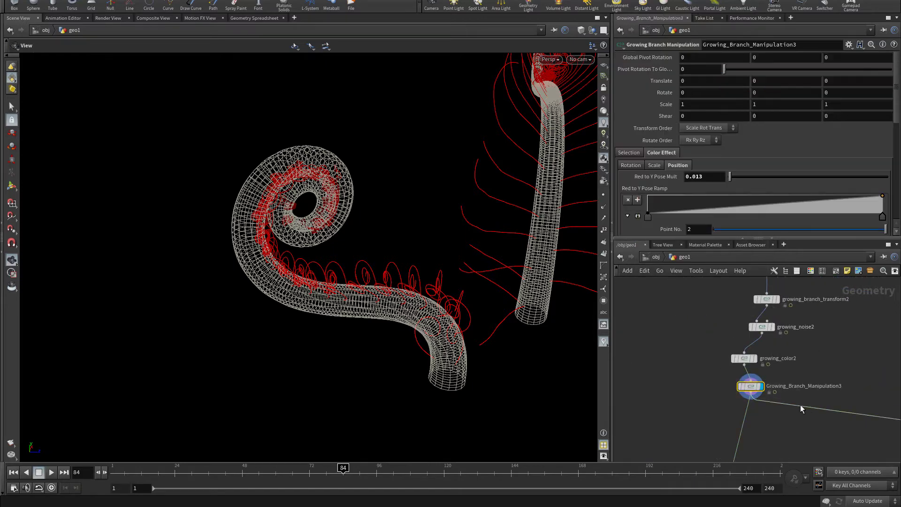
right_click(647, 190)
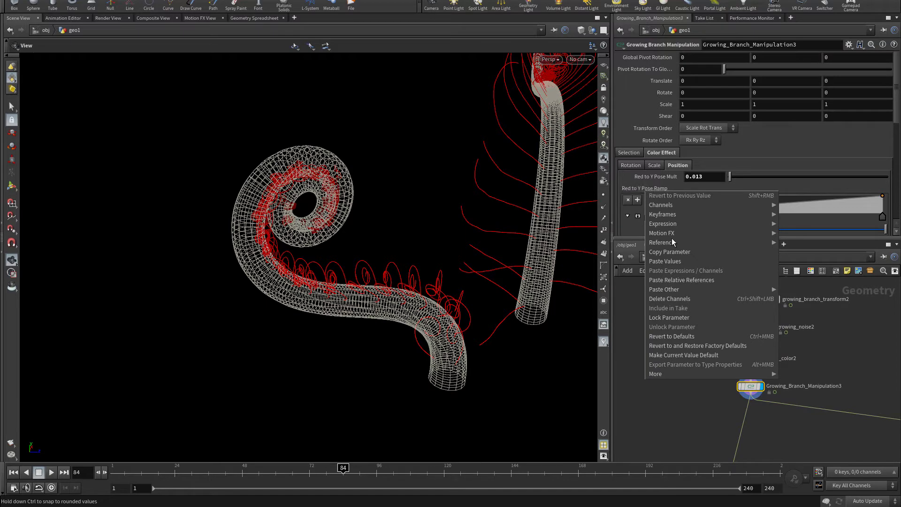
click(693, 261)
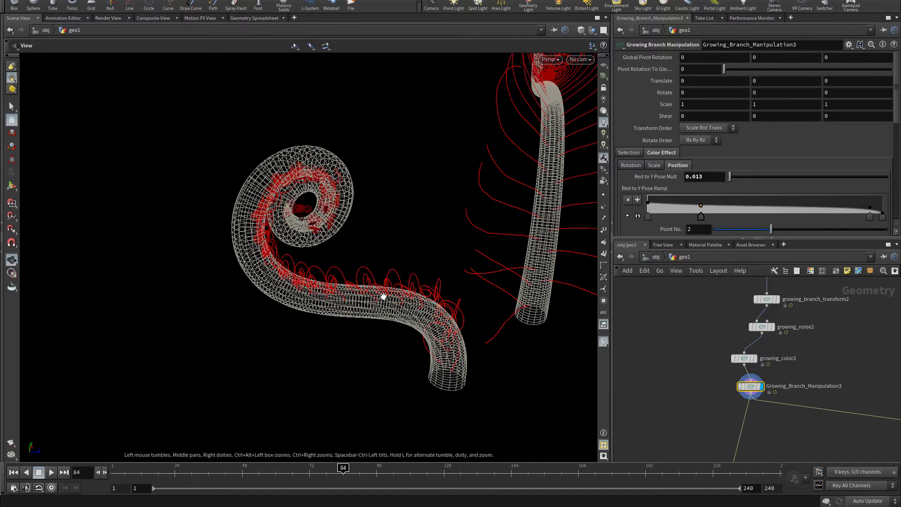
key(ctrl+z)
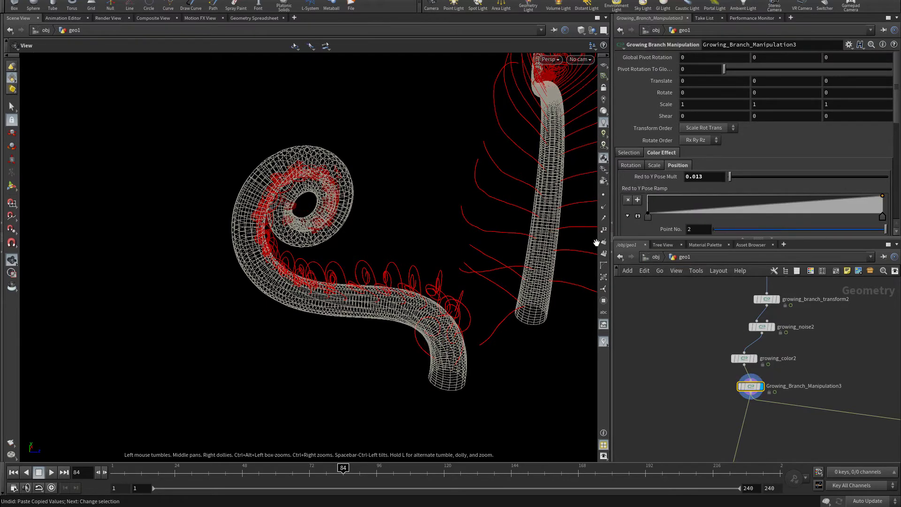
Step: Add a high point near the start of the Red to Y Pose Ramp and switch the ramp points to B-Spline interpolation
drag(273, 302, 229, 287)
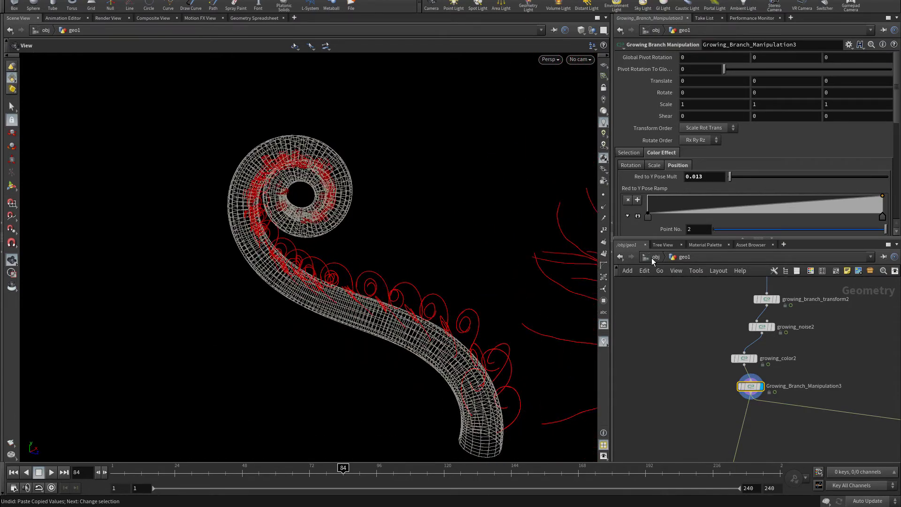
drag(660, 201, 659, 197)
click(646, 216)
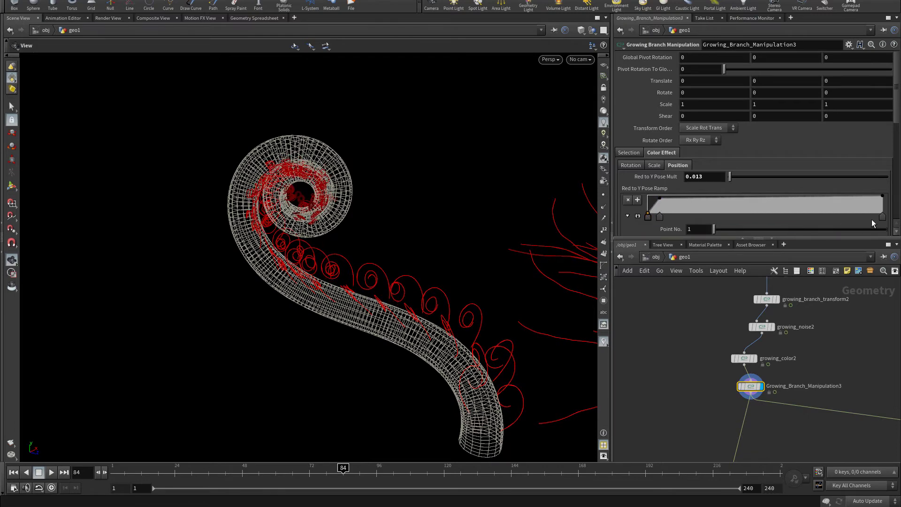
click(882, 217)
scroll(717, 222, down, 3)
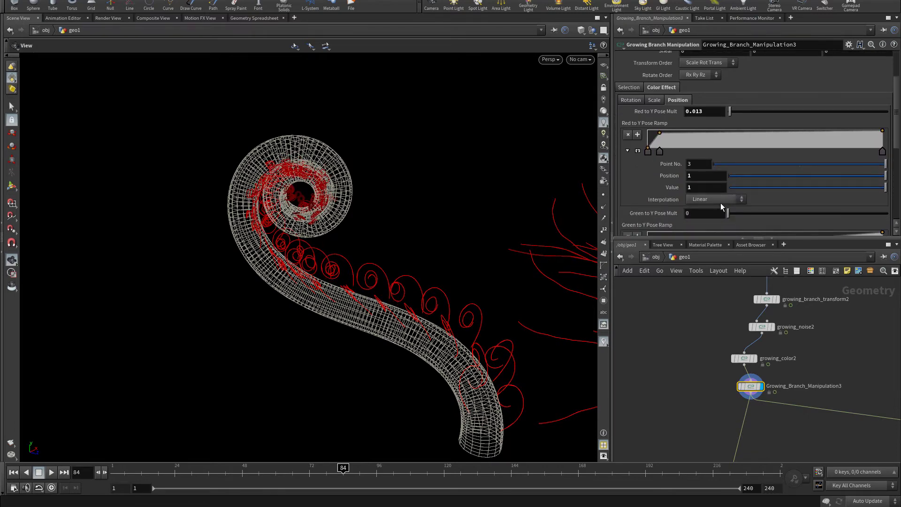
click(718, 200)
click(710, 256)
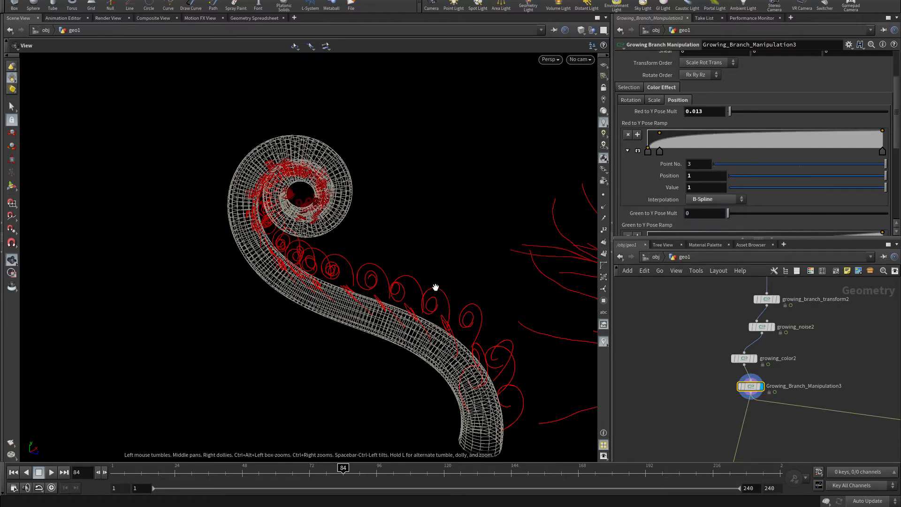
drag(435, 287, 543, 245)
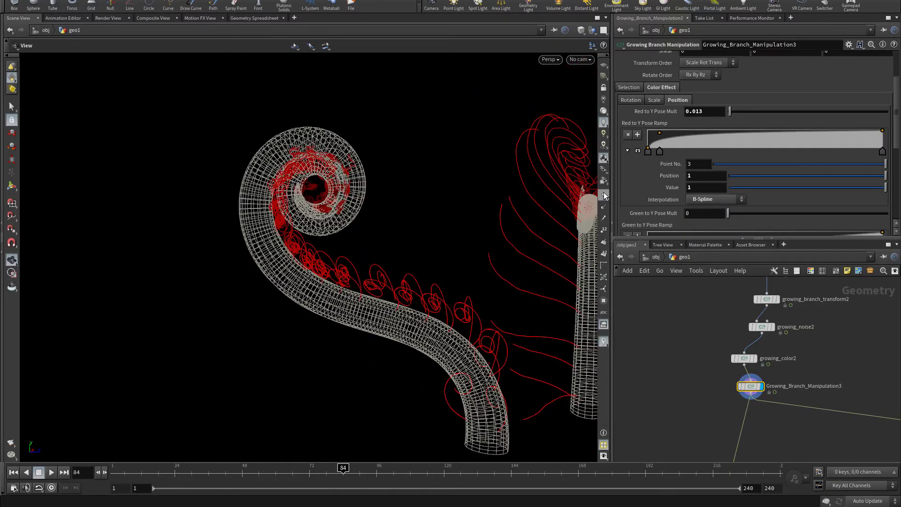
Step: Fine-tune the Red to Y Pose Mult to 0.01 while checking the leaf branches against the stem surface
middle_click(707, 117)
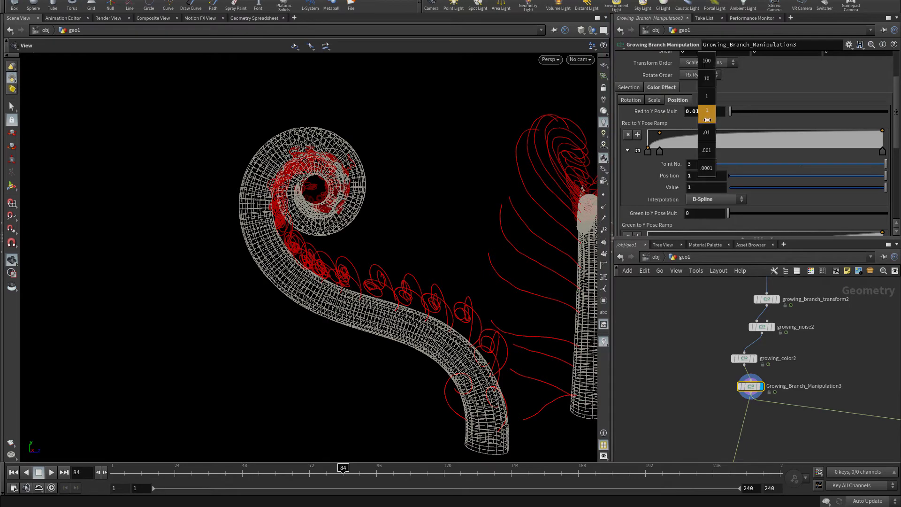
middle_drag(694, 150, 681, 151)
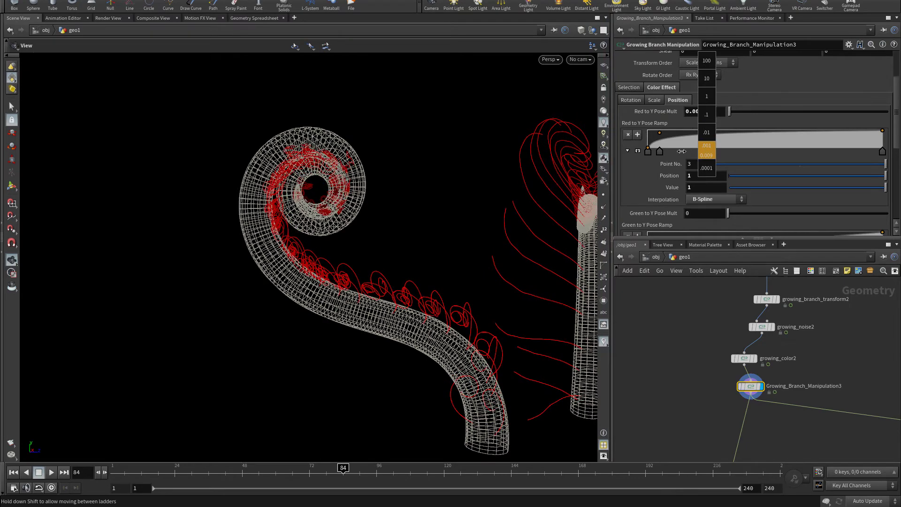
drag(404, 308, 380, 314)
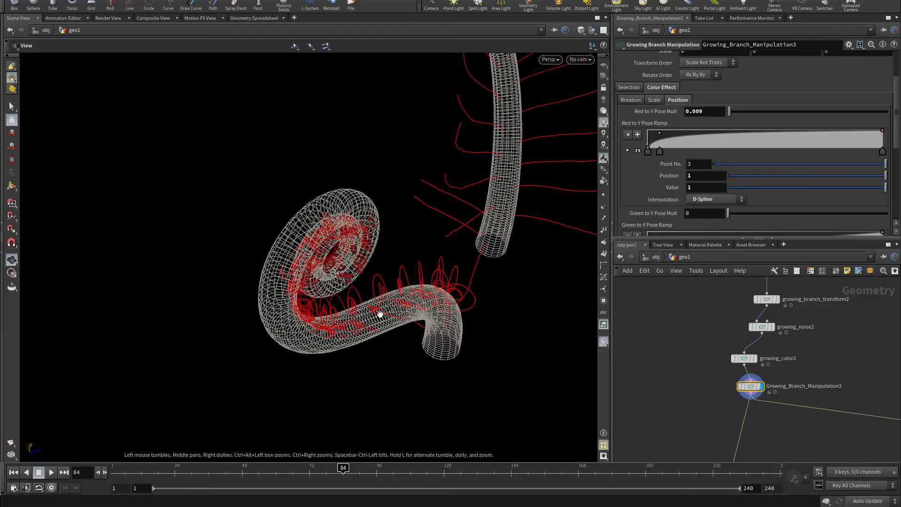
right_drag(380, 314, 589, 296)
drag(589, 295, 554, 190)
middle_drag(699, 111, 703, 149)
Step: Examine the repositioned leaf branches on all stems, from the tapered tips to the curled one
drag(389, 192, 333, 268)
right_drag(334, 267, 295, 280)
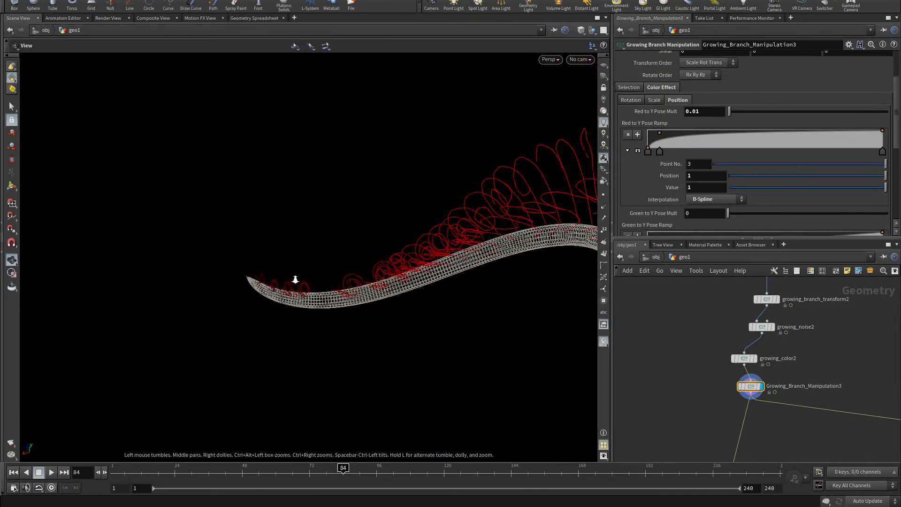
drag(295, 280, 466, 301)
drag(377, 308, 294, 282)
right_drag(294, 283, 366, 279)
middle_drag(366, 279, 324, 283)
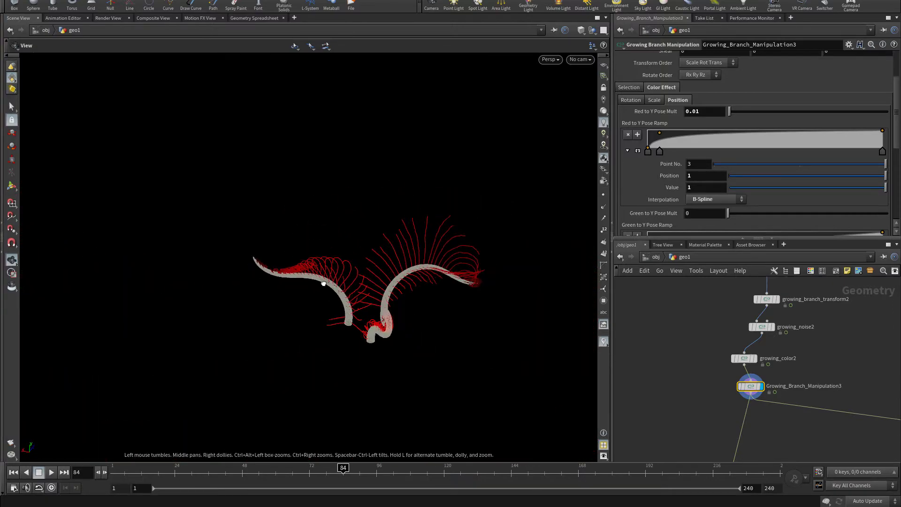
drag(324, 282, 420, 313)
right_drag(421, 313, 353, 322)
middle_drag(353, 323, 339, 292)
drag(339, 291, 307, 335)
right_drag(307, 336, 391, 326)
drag(392, 326, 324, 292)
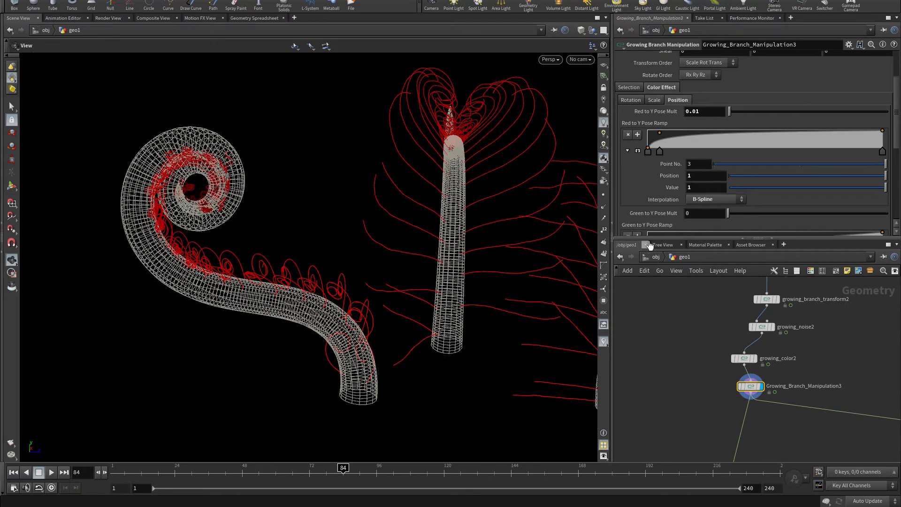
Step: Open the color effect's rotation settings of Growing_Branch_Manipulation3 and view the branch directions on all the stems
click(631, 100)
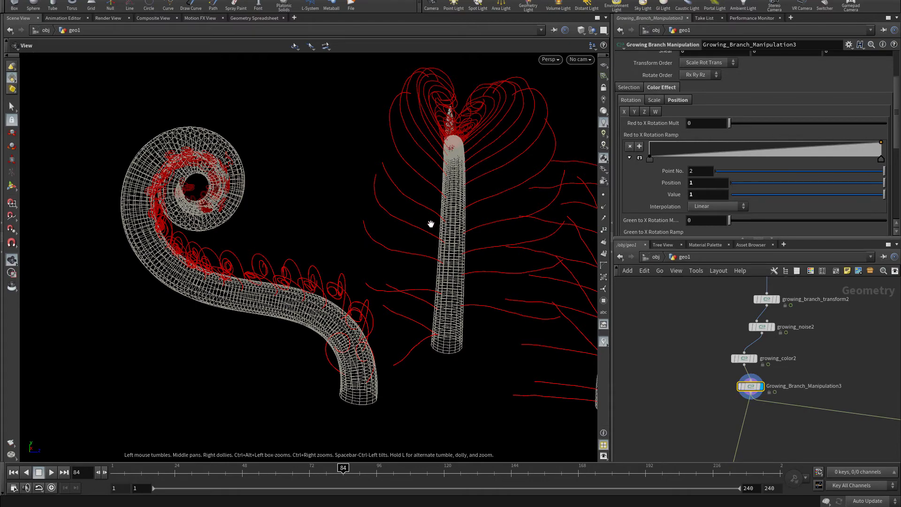
drag(430, 225, 345, 224)
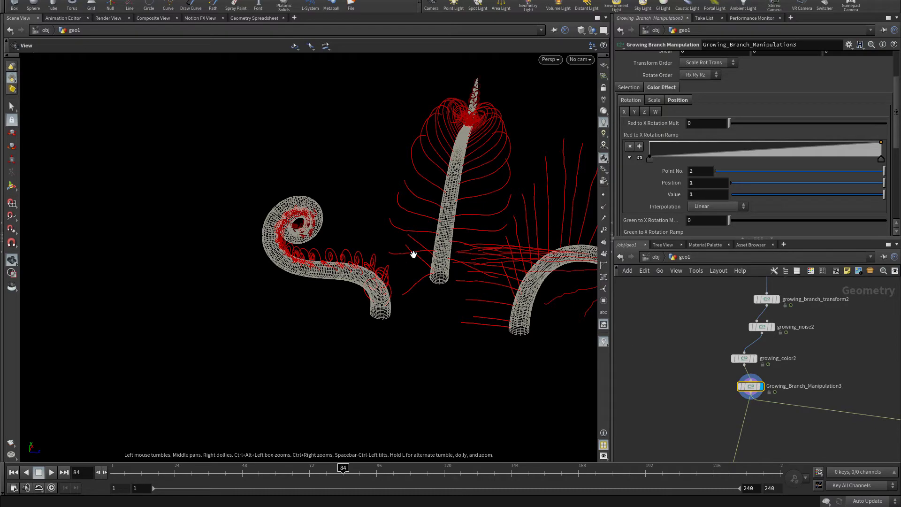
scroll(787, 437, down, 2)
drag(319, 295, 408, 356)
Step: Display the result of growing_mesh1 below growing_pure_view1 in the viewport
scroll(835, 361, down, 3)
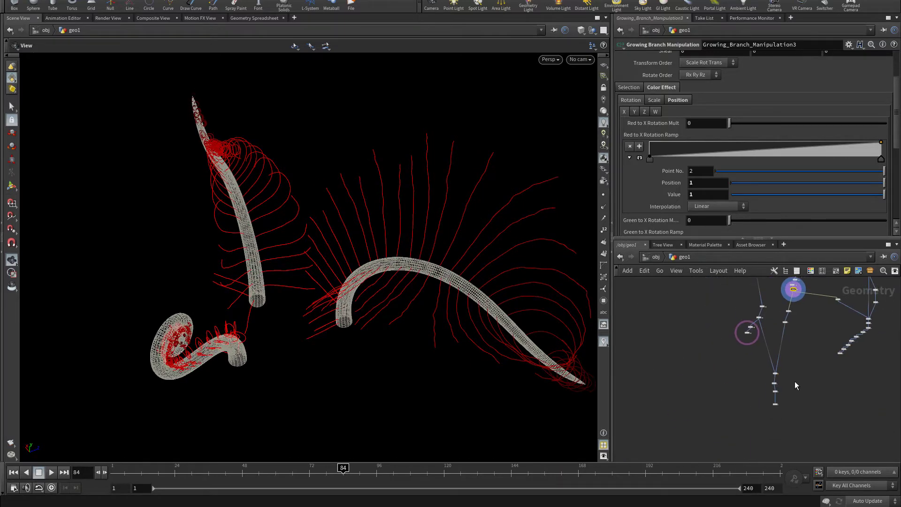
scroll(766, 393, up, 5)
click(758, 384)
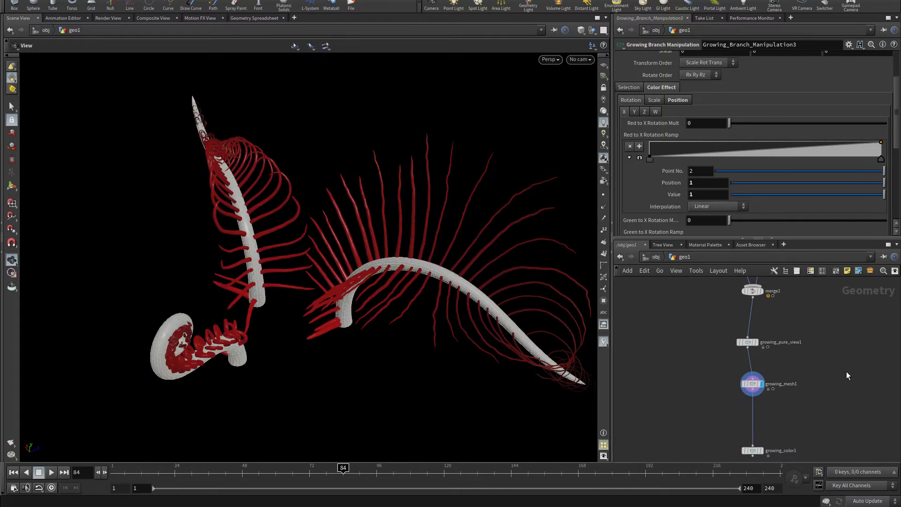
Step: Turn off the template display of growing_mesh2 below growing_pure_view3
drag(363, 287, 309, 251)
scroll(725, 358, down, 3)
scroll(726, 357, up, 5)
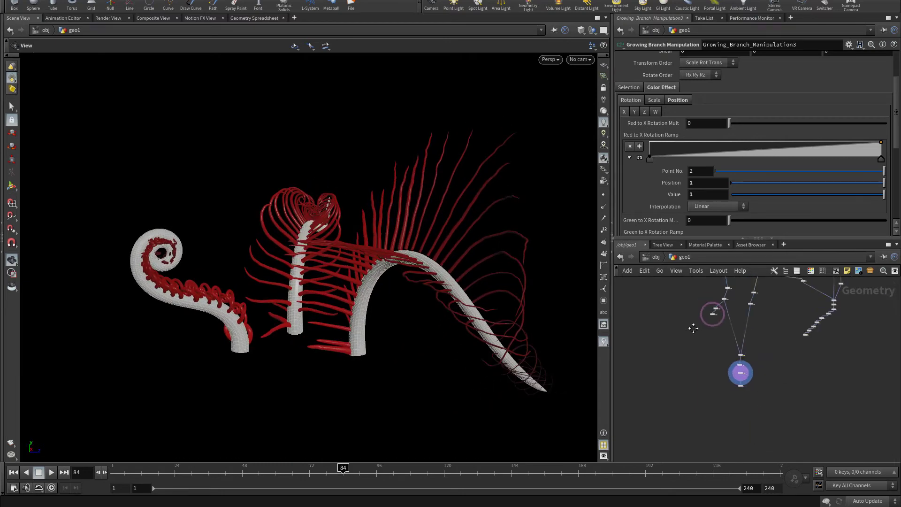
scroll(727, 331, down, 2)
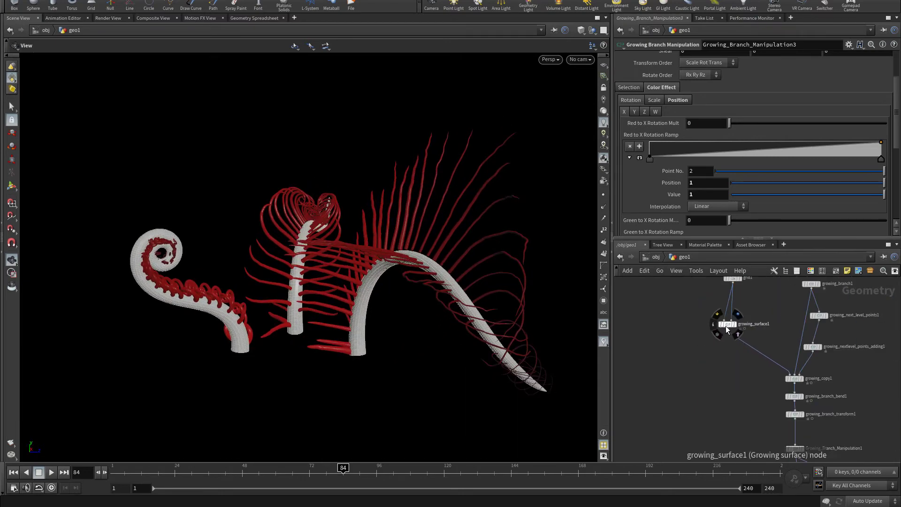
middle_drag(728, 331, 699, 295)
scroll(735, 393, up, 4)
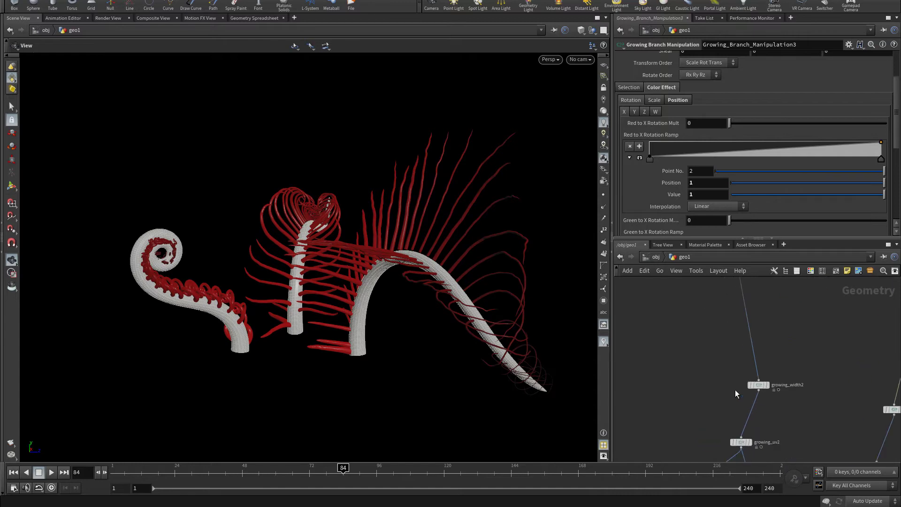
scroll(654, 335, down, 5)
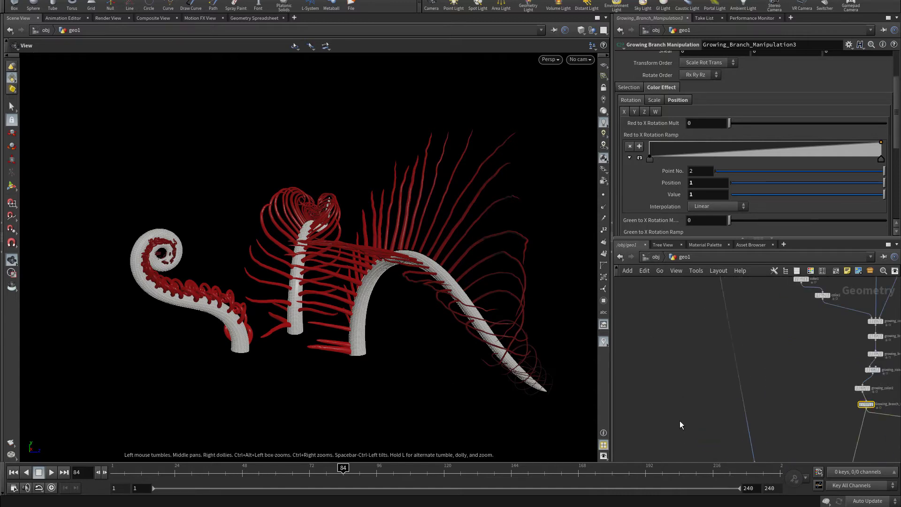
scroll(654, 412, up, 4)
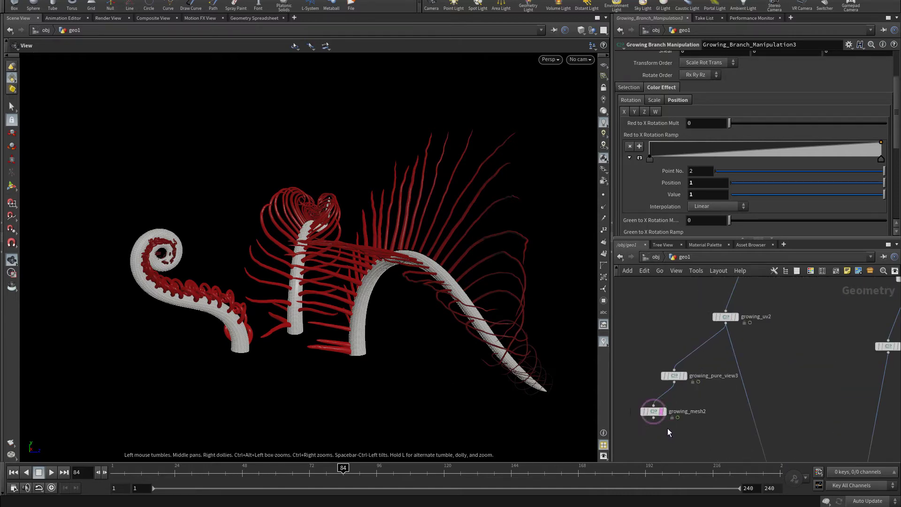
click(655, 416)
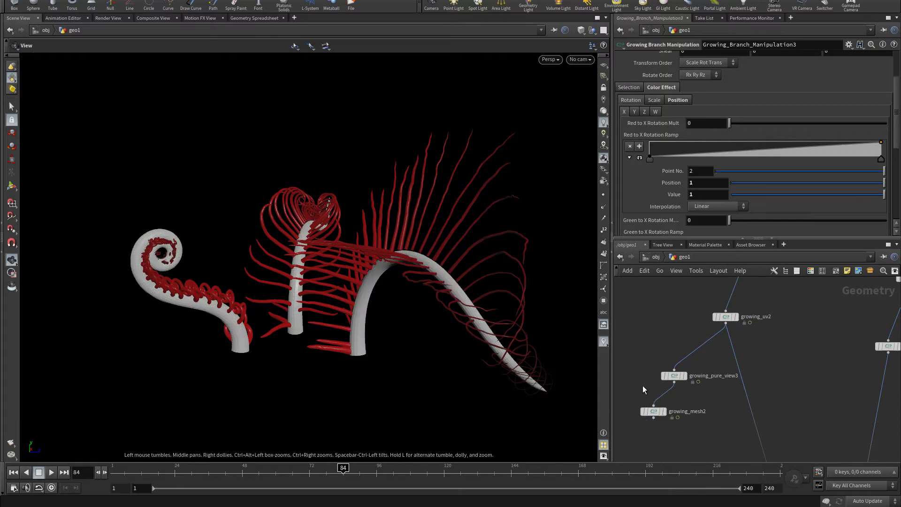
Step: Set the Red to Y Pose Mult of Growing_Branch_Manipulation3 to 0.009, with the branch bases on the arched stem in close view
drag(367, 279, 391, 293)
right_drag(391, 293, 499, 291)
drag(498, 292, 301, 296)
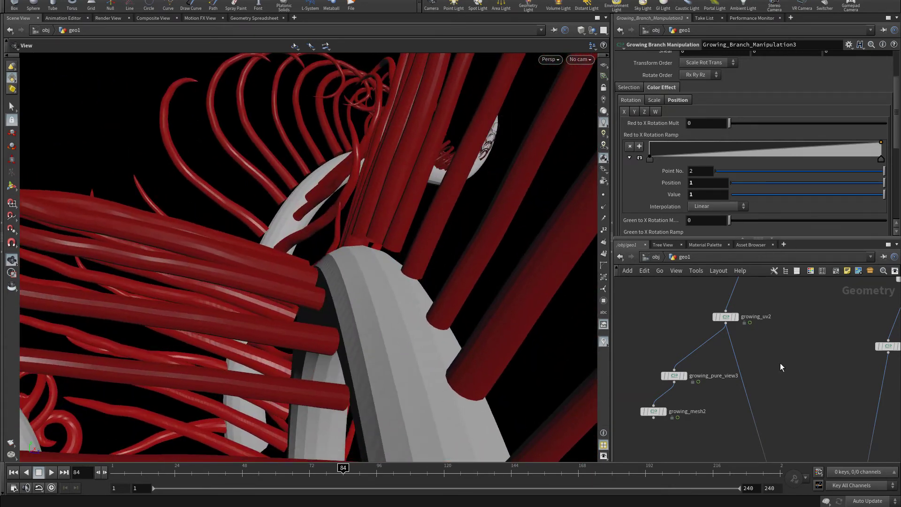
scroll(780, 367, down, 5)
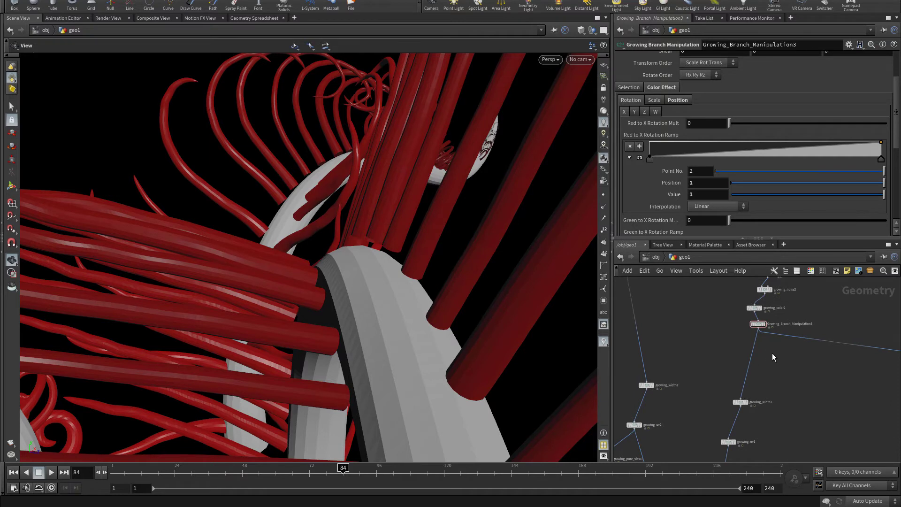
drag(753, 324, 752, 323)
click(670, 103)
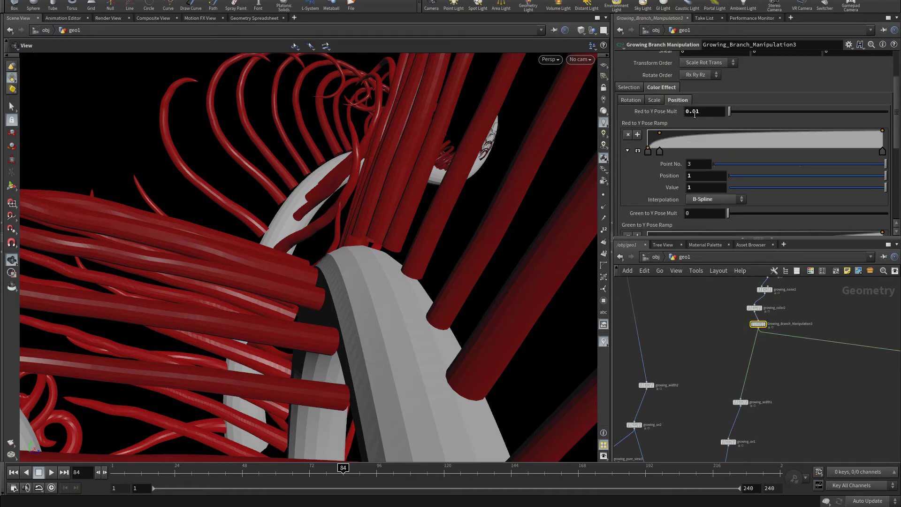
drag(695, 112, 750, 123)
text(08)
key(BackSpace)
text(9)
key(Return)
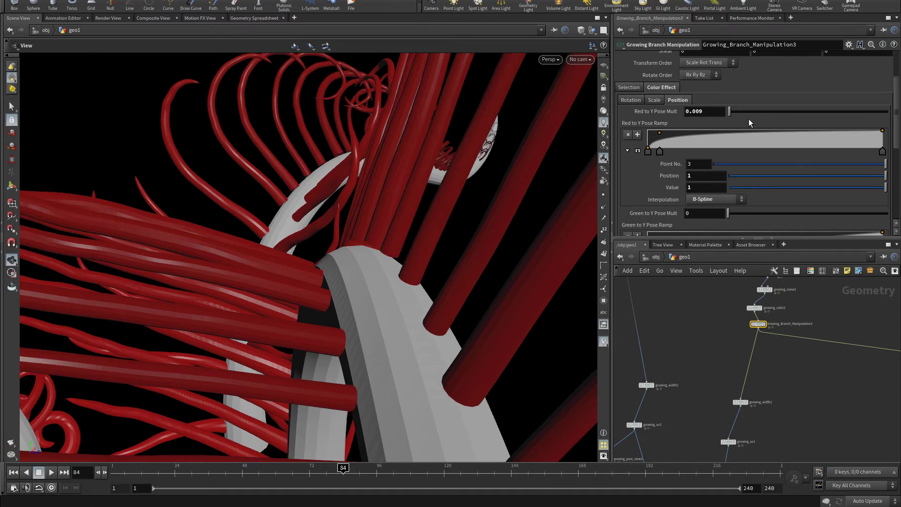
Step: Lower the Red to Y Pose Mult to 0.008 and check how the branches sit on all stems
click(699, 112)
key(Return)
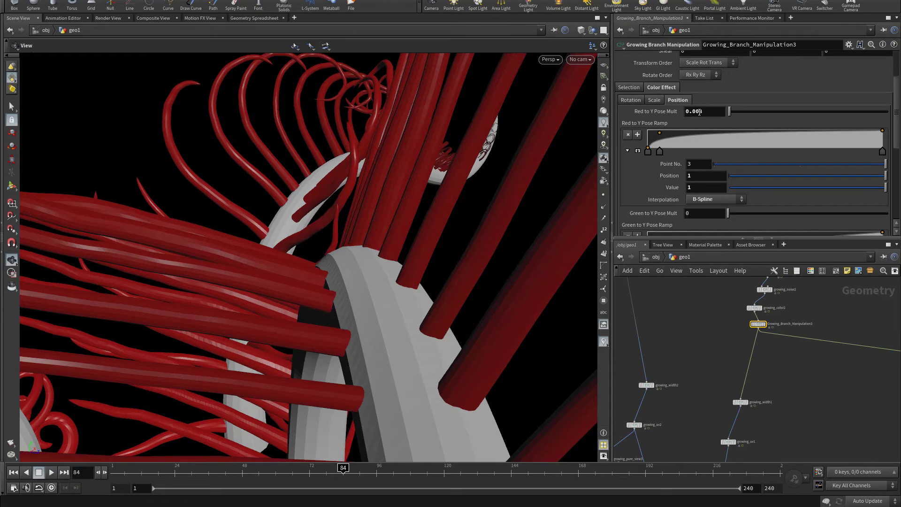
scroll(344, 247, down, 10)
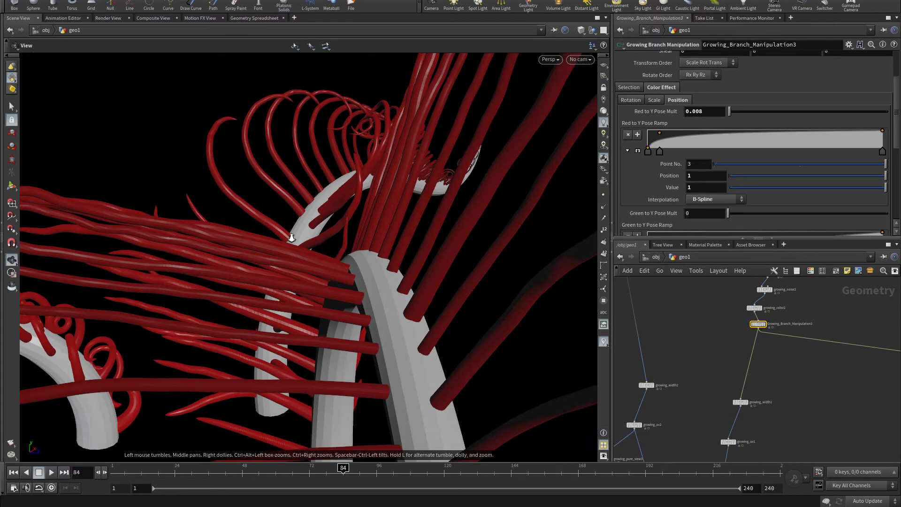
drag(344, 247, 150, 245)
drag(151, 291, 162, 254)
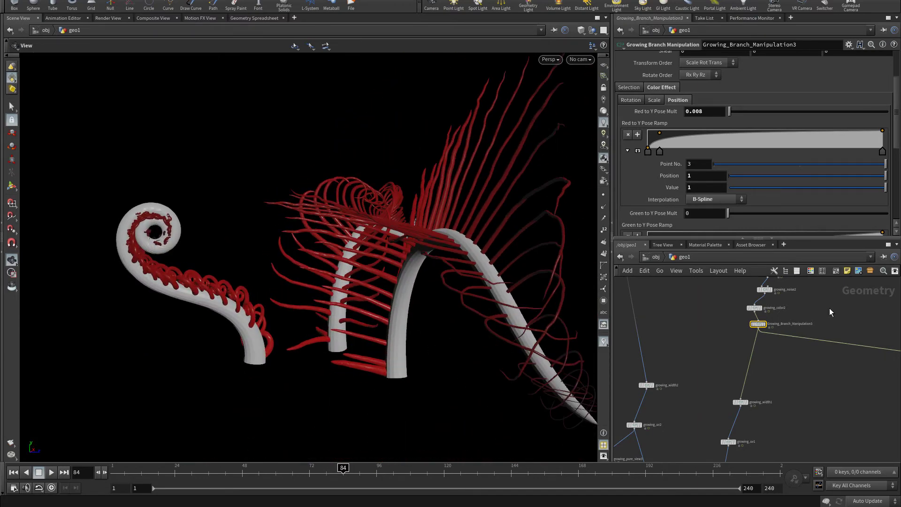
Step: Insert a Merge node between growing_mesh1 and growing_color1
scroll(817, 395, down, 10)
scroll(800, 375, up, 10)
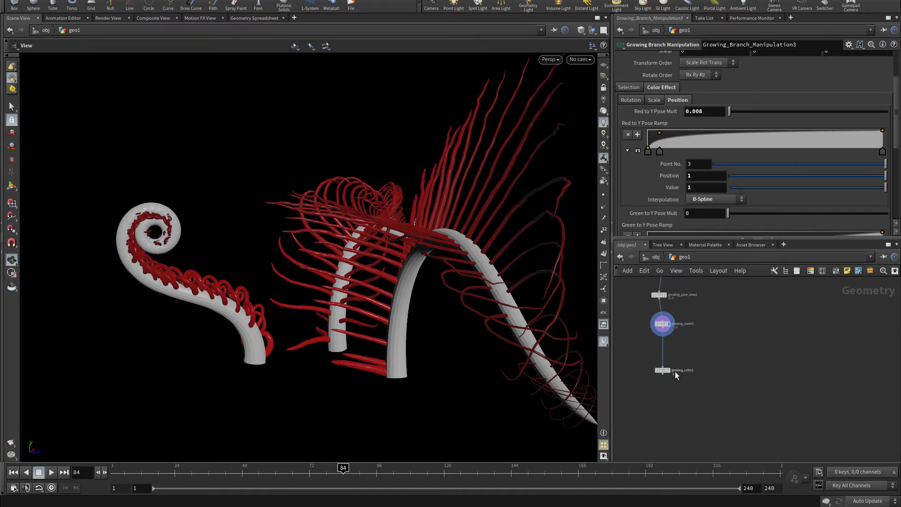
drag(674, 370, 751, 429)
key(Tab)
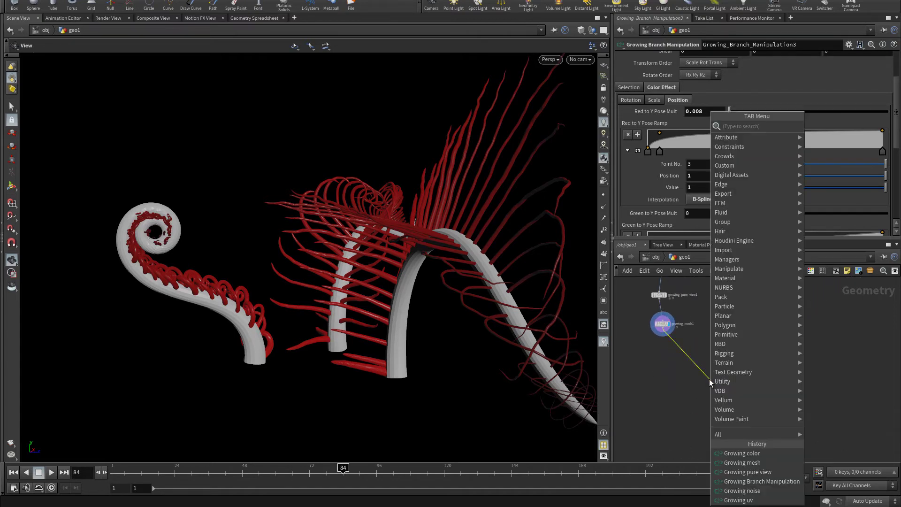
text(mer)
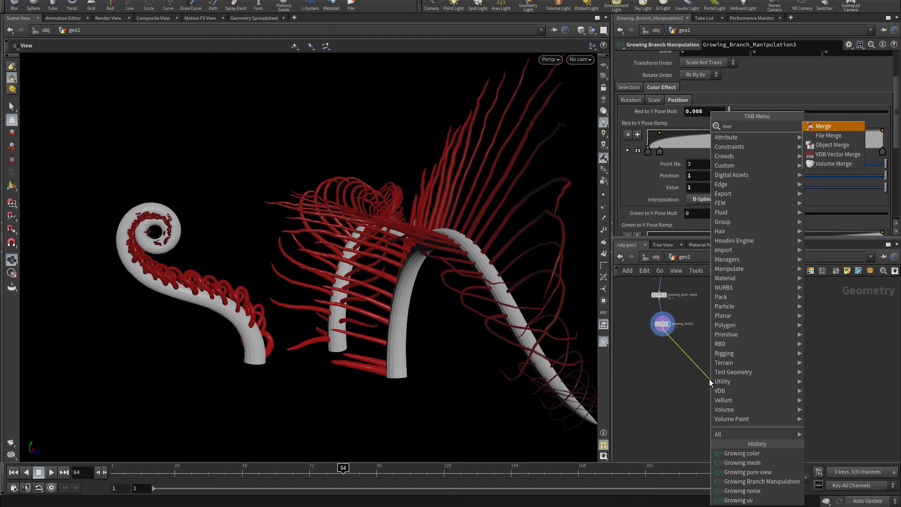
key(Return)
click(709, 379)
drag(709, 380, 770, 380)
Step: Connect growing_noise1 to merge2 as its second input and display the result of growing_color1
middle_drag(806, 357, 705, 394)
scroll(708, 393, down, 2)
middle_drag(777, 300, 759, 336)
scroll(756, 335, up, 4)
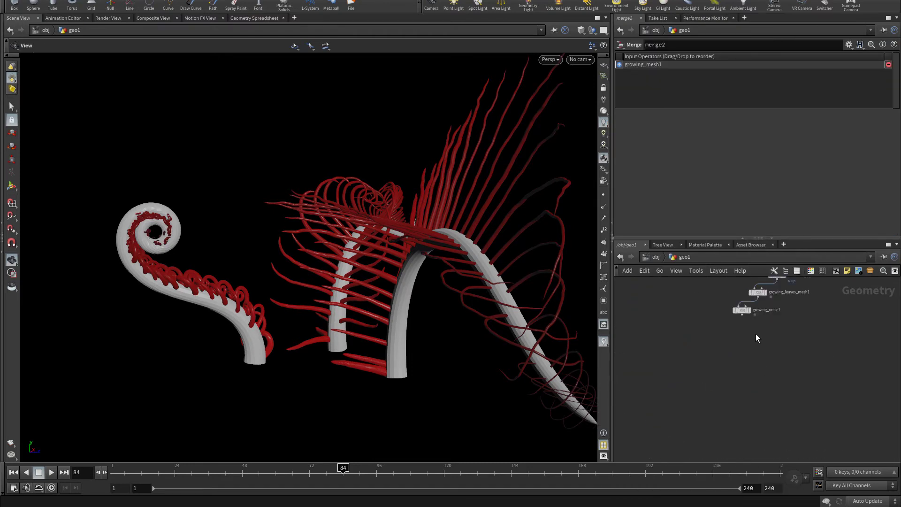
click(740, 310)
scroll(725, 392, down, 1)
scroll(724, 397, up, 4)
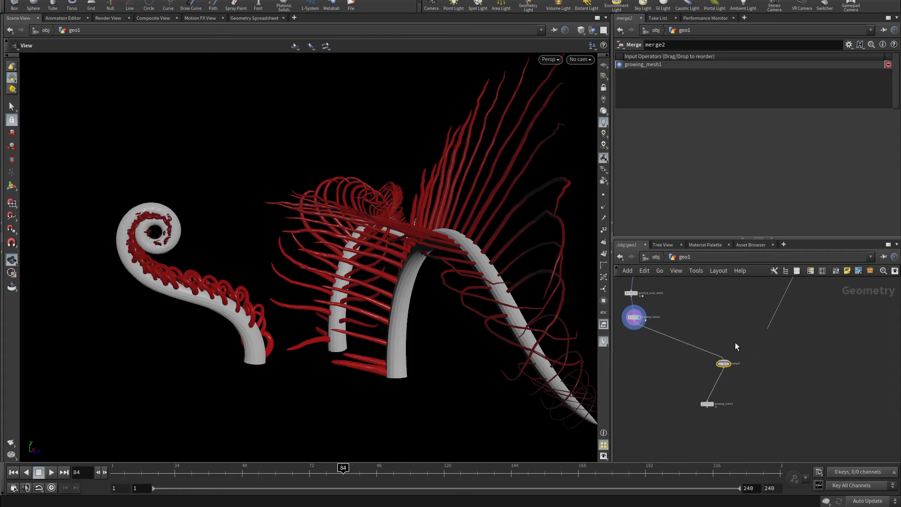
click(718, 364)
middle_drag(777, 393, 791, 315)
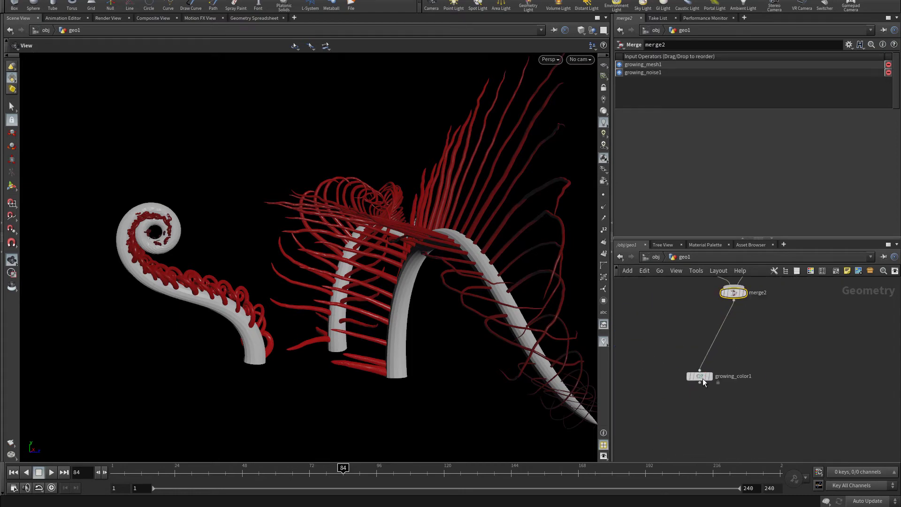
mouse_move(712, 366)
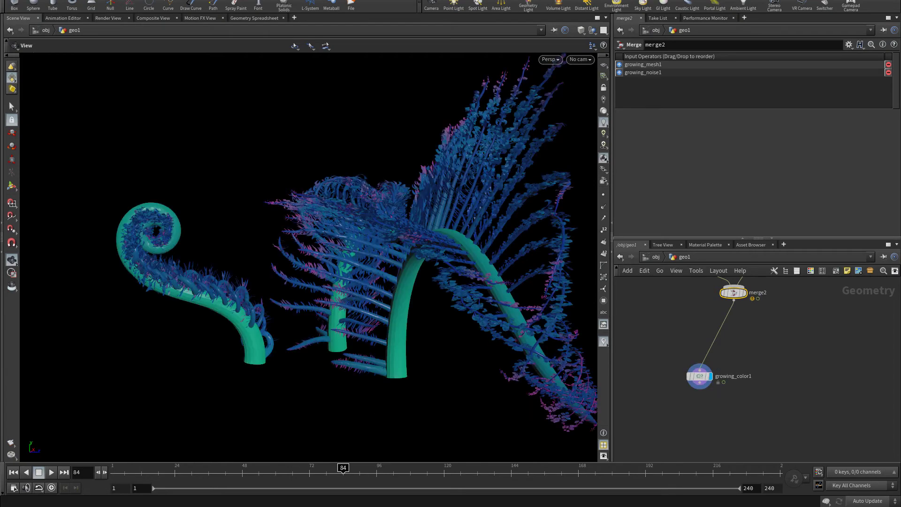
Step: Examine the colored leaves and branches on all stems, including a close view of the upright stem
drag(195, 291, 229, 280)
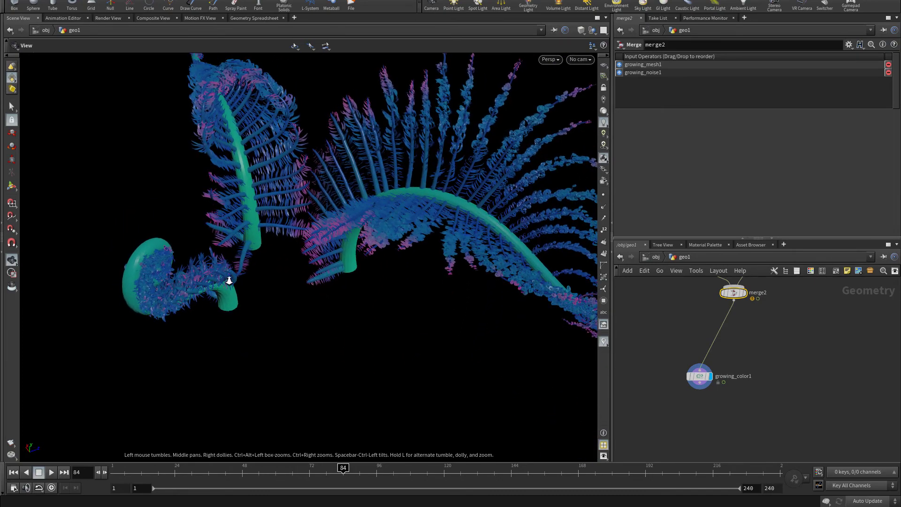
right_drag(229, 281, 521, 237)
drag(223, 230, 296, 301)
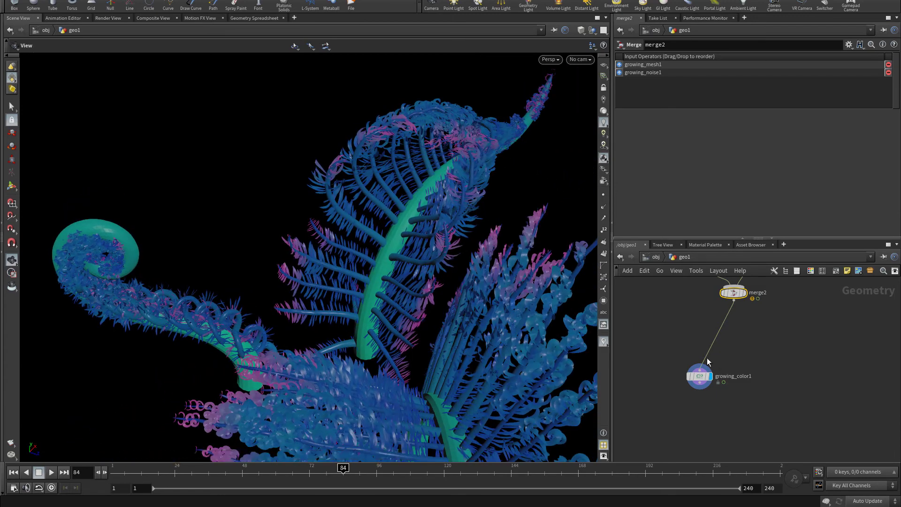
scroll(774, 375, down, 10)
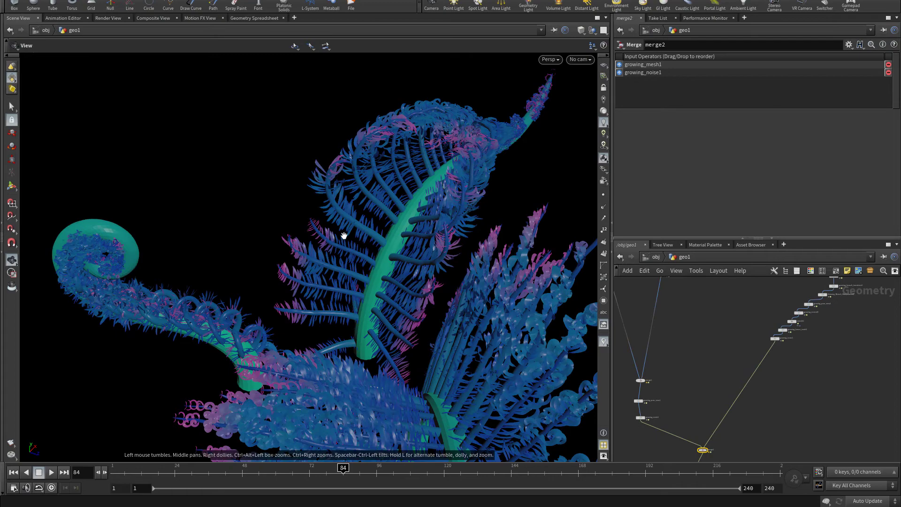
right_drag(344, 235, 491, 250)
right_drag(377, 249, 240, 271)
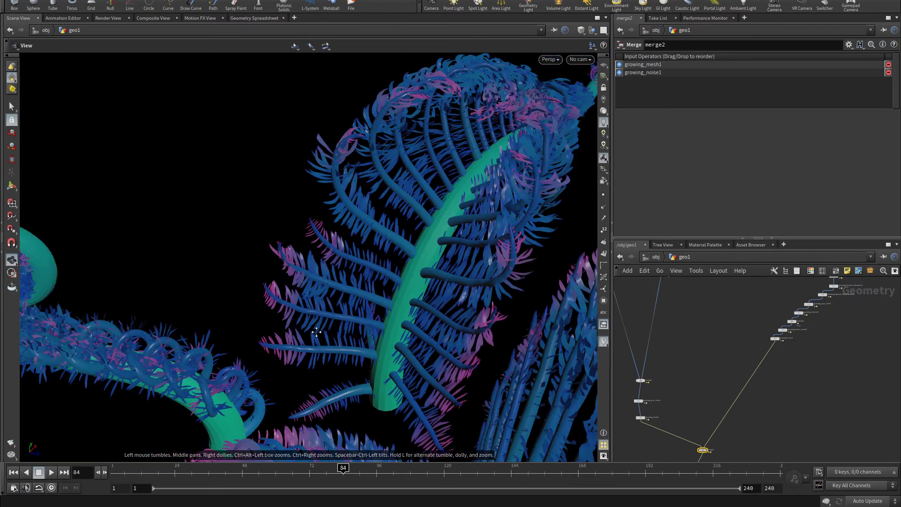
middle_drag(241, 272, 277, 240)
scroll(731, 398, down, 4)
scroll(756, 373, up, 4)
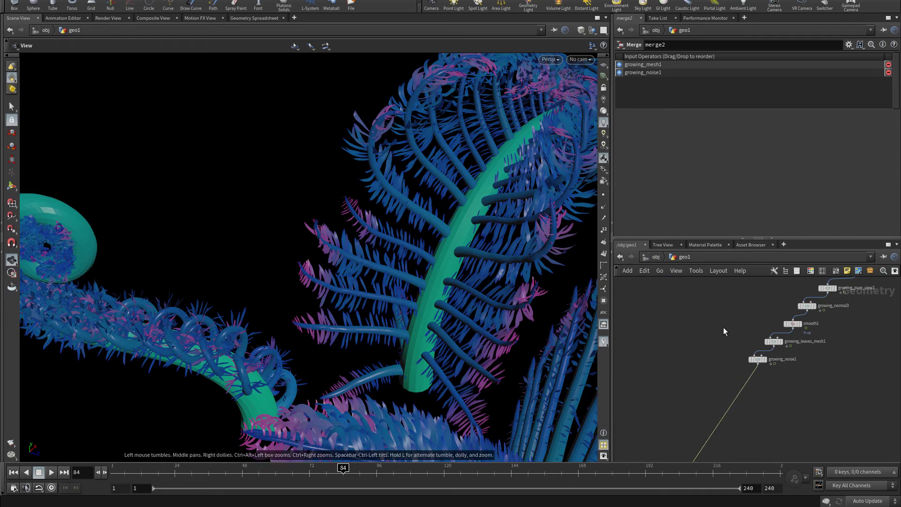
scroll(771, 376, up, 2)
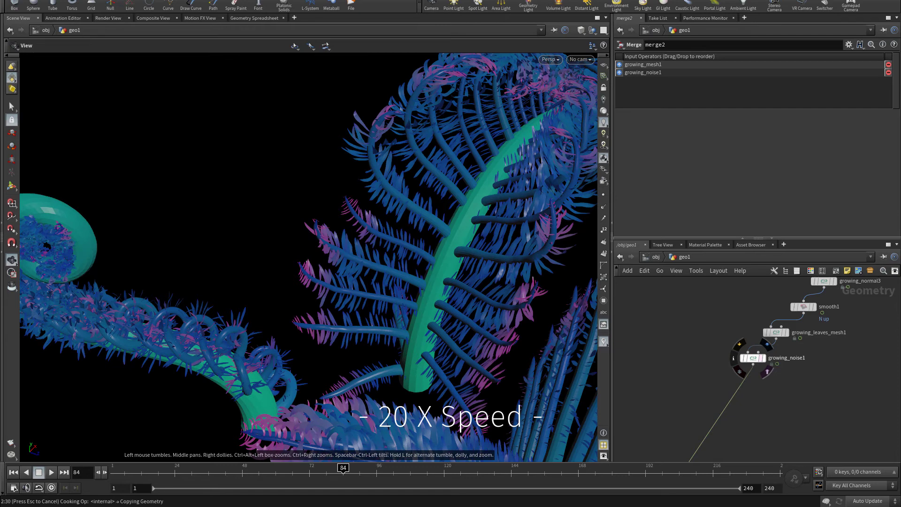
Step: Open the settings of growing_width1 and display the result of growing_mesh1
middle_drag(680, 291, 752, 336)
scroll(753, 336, down, 3)
click(730, 360)
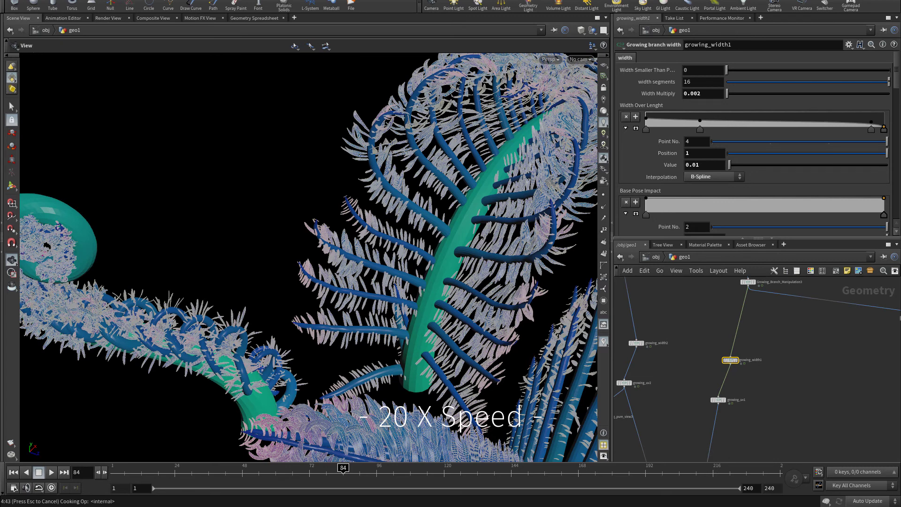
middle_drag(751, 422, 770, 319)
scroll(777, 418, up, 3)
click(777, 416)
scroll(449, 264, up, 3)
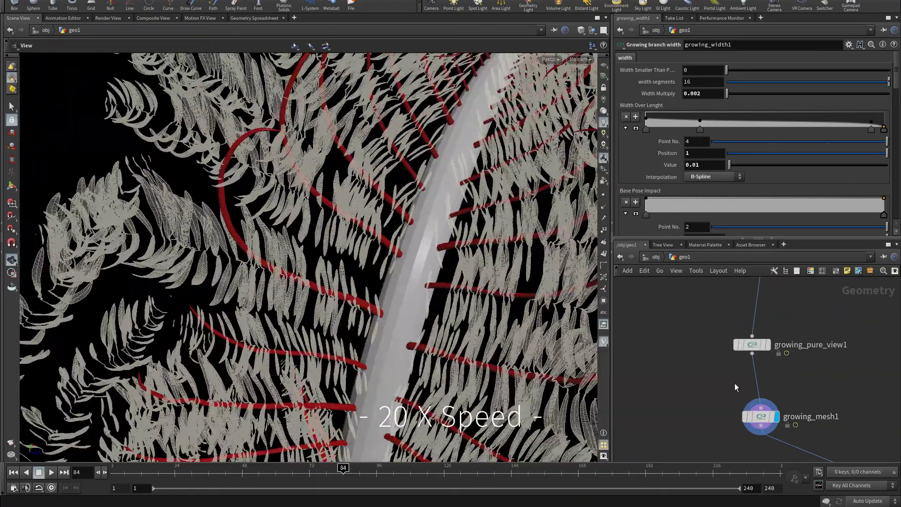
Step: Add a File Cache node below growing_noise1 and show the keyframes of the Growing value on growing_surface1
scroll(733, 383, down, 5)
middle_drag(798, 402, 767, 332)
key(Tab)
text(file)
key(Return)
click(744, 378)
click(728, 388)
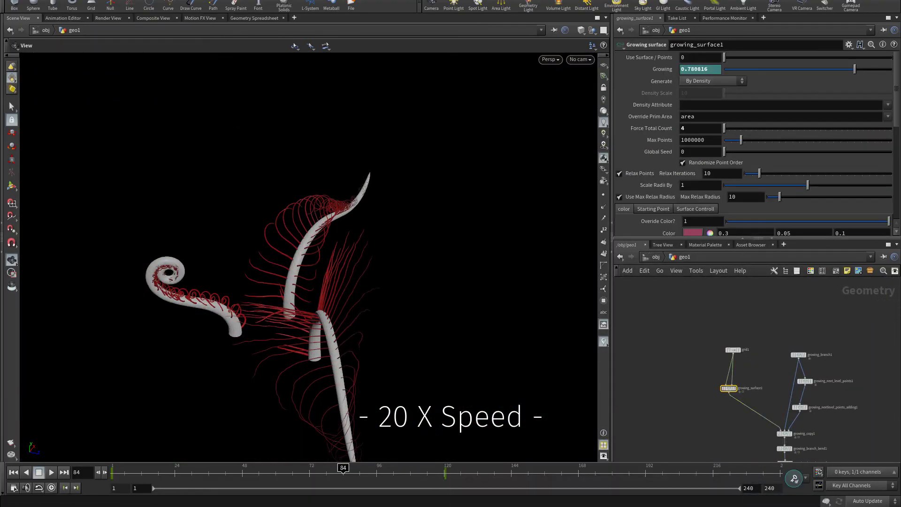
shift+click(665, 69)
Step: Add a Time Shift node below filecache1, set its clamp to Clamp to Both and its end frame to 120
click(688, 384)
key(Tab)
text(time)
key(Return)
click(705, 386)
click(703, 103)
click(701, 141)
right_click(656, 116)
click(680, 187)
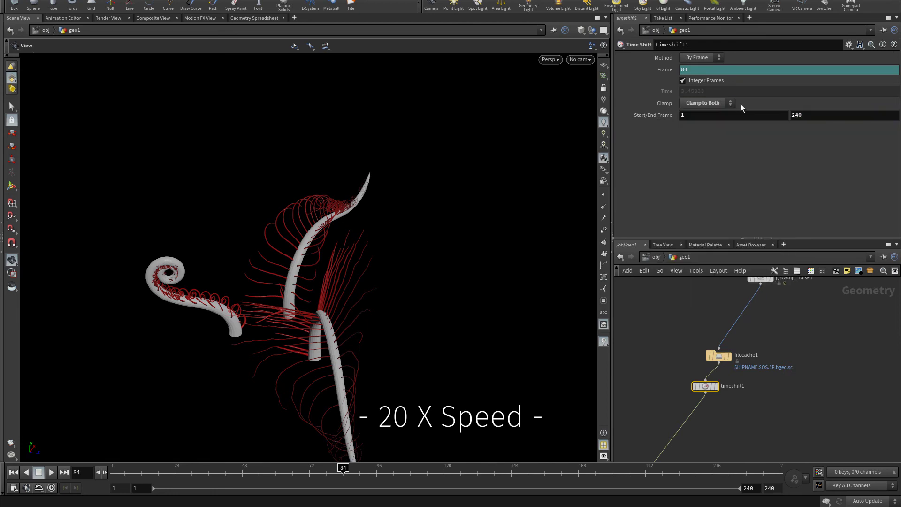
double_click(797, 115)
text(120)
Step: Copy the file cache and time shift pair below growing_mesh1
scroll(751, 366, down, 5)
click(780, 355)
alt+drag(847, 297, 699, 387)
middle_drag(757, 390, 768, 438)
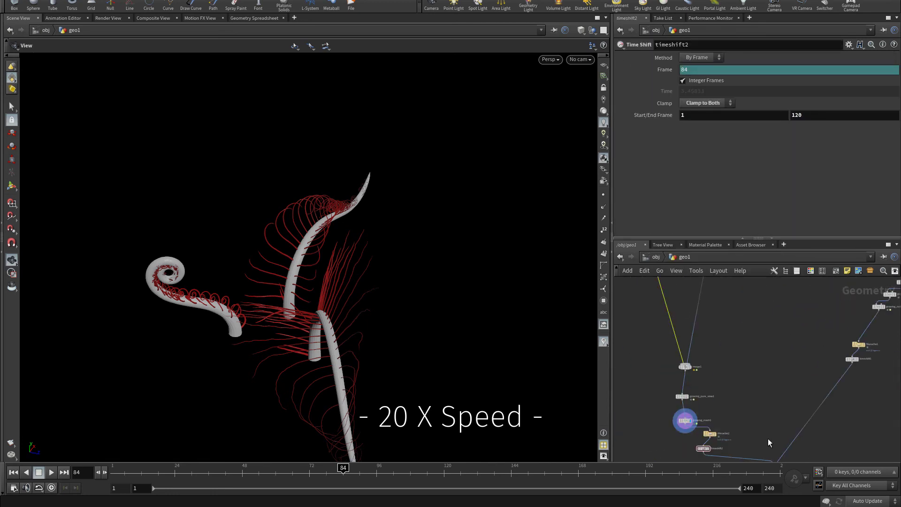
Step: Rewire merge1 below the copied time shift and set the geometry file of filecache2 to $HIP/geo/Trunk.$F.bgeo.sc
key(Delete)
click(698, 380)
drag(698, 385, 727, 421)
click(678, 373)
double_click(718, 83)
text(Trunk)
key(Return)
drag(761, 450, 680, 405)
Step: Set the geometry file of filecache3 on the branch input of merge1 to $HIP/geo/Branchs.$F.bgeo.sc
scroll(731, 376, down, 5)
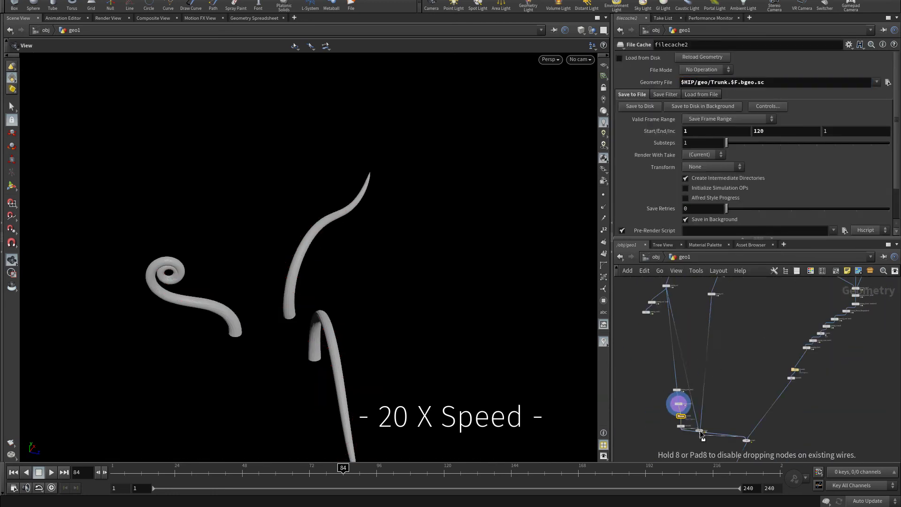
click(713, 333)
double_click(718, 82)
text(Branchs)
key(Return)
Step: Save the trunk cache of filecache2 to disk in the background
scroll(732, 375, down, 5)
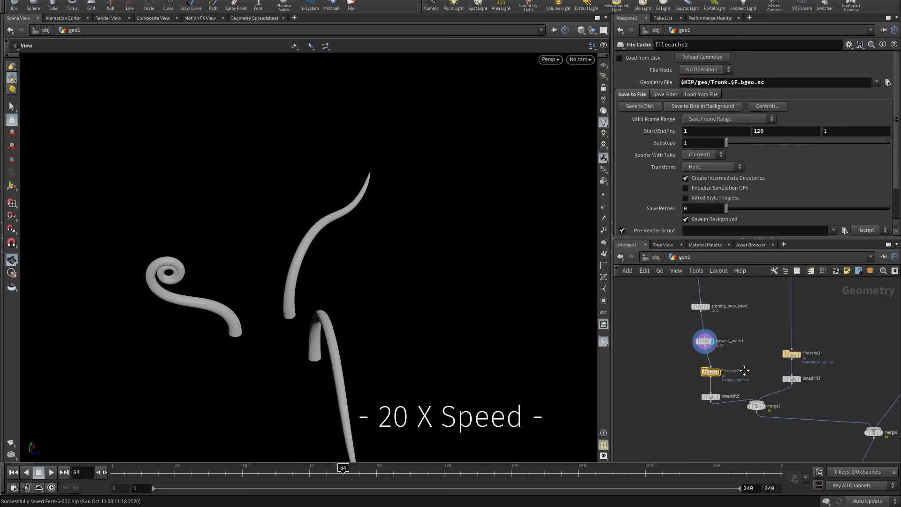
click(702, 106)
scroll(733, 335, up, 3)
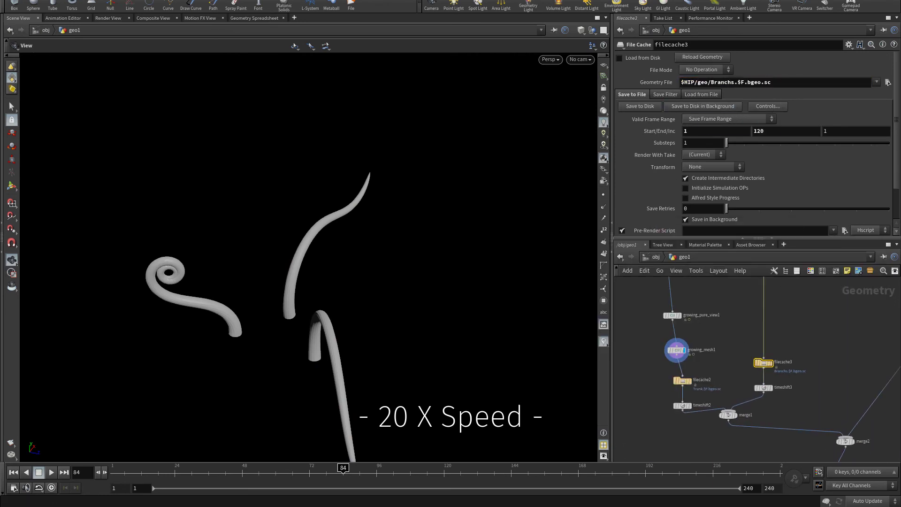
Step: Save the leaf cache of filecache1 below growing_noise1 to disk for frames 1 to 120
scroll(812, 302, down, 3)
middle_drag(835, 305, 671, 400)
scroll(789, 358, up, 4)
drag(728, 334, 827, 369)
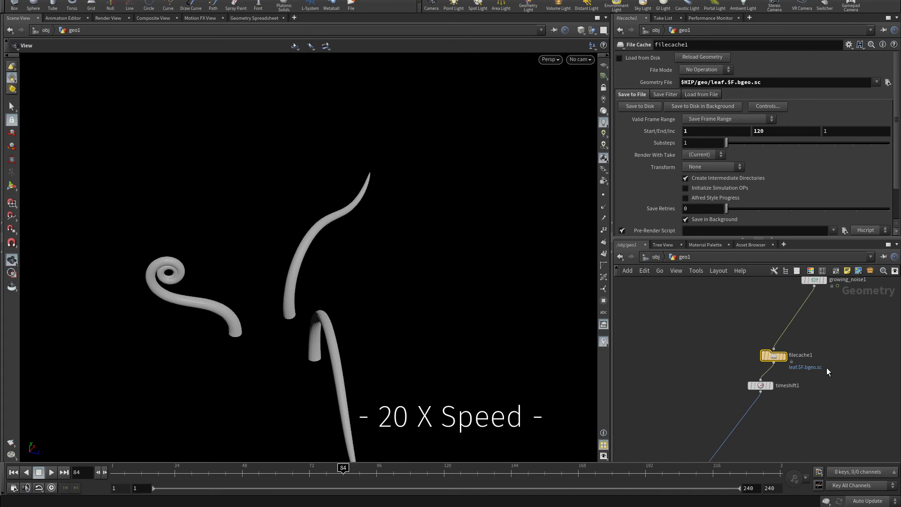
click(711, 108)
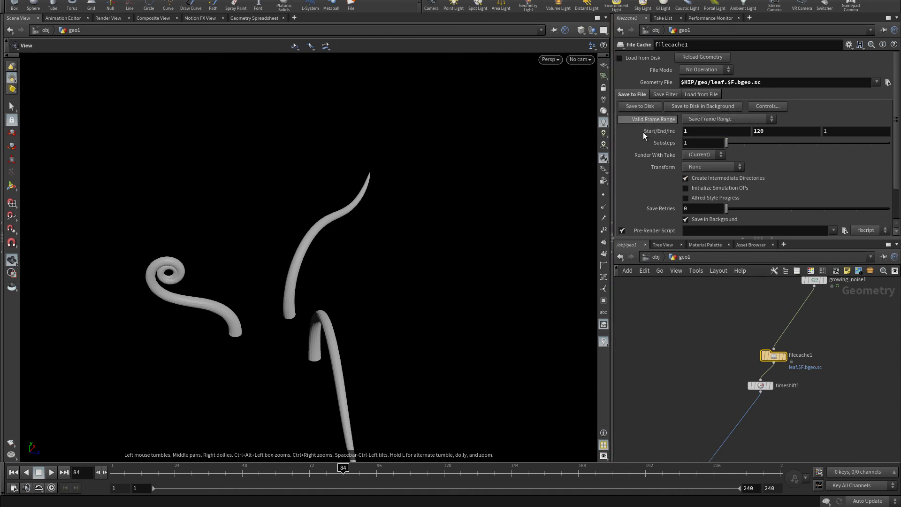
middle_drag(683, 378, 680, 382)
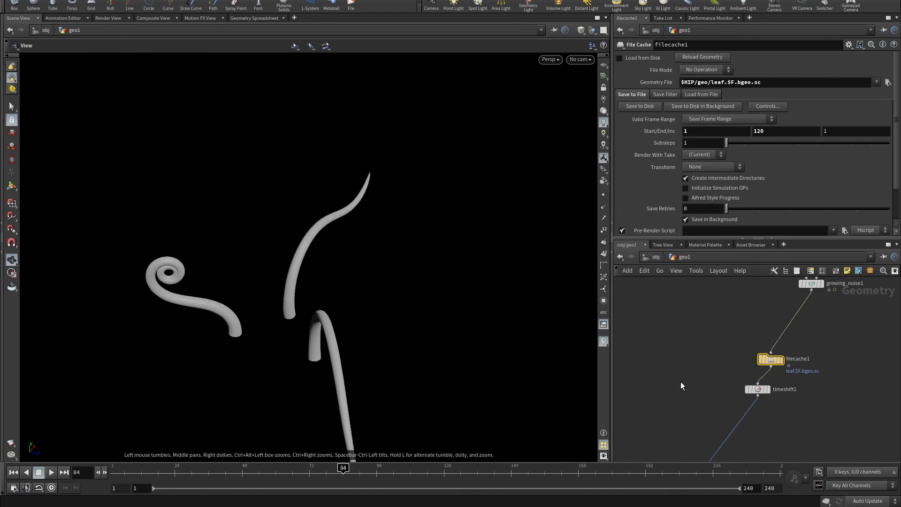
click(639, 107)
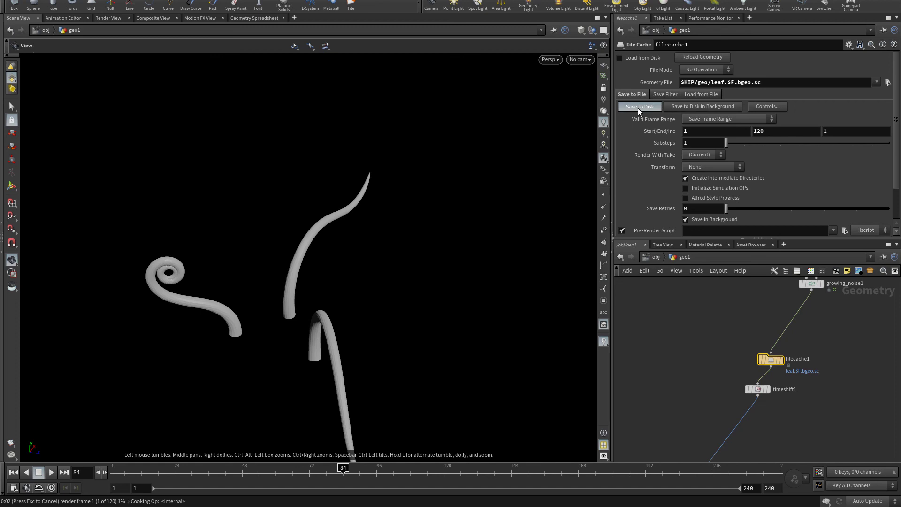